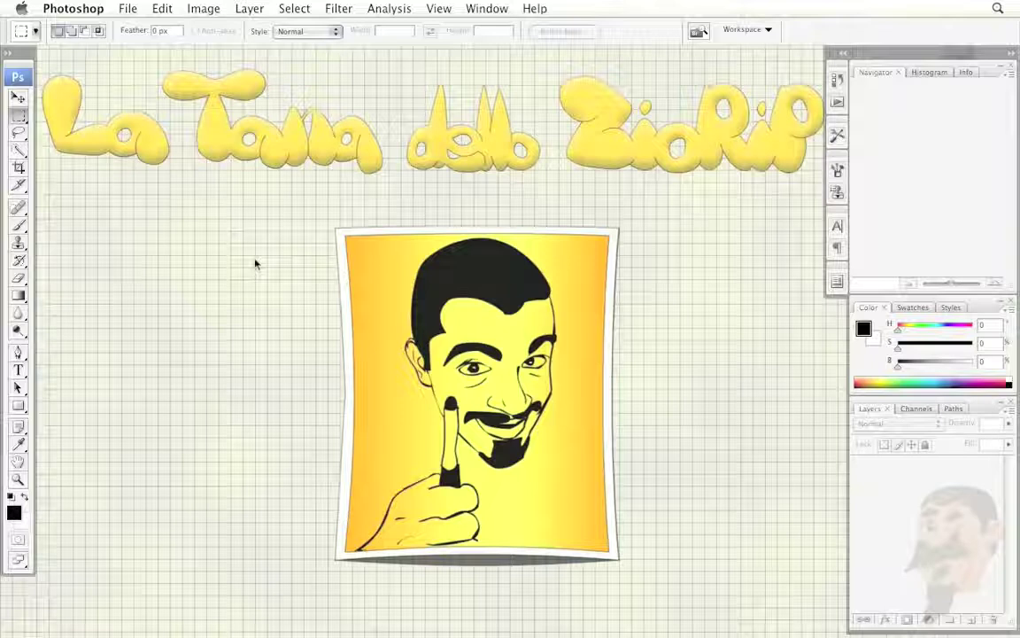
# Step: Open Circles.tif from the Lesson Stuff folder
pyautogui.click(128, 9)
pyautogui.click(140, 42)
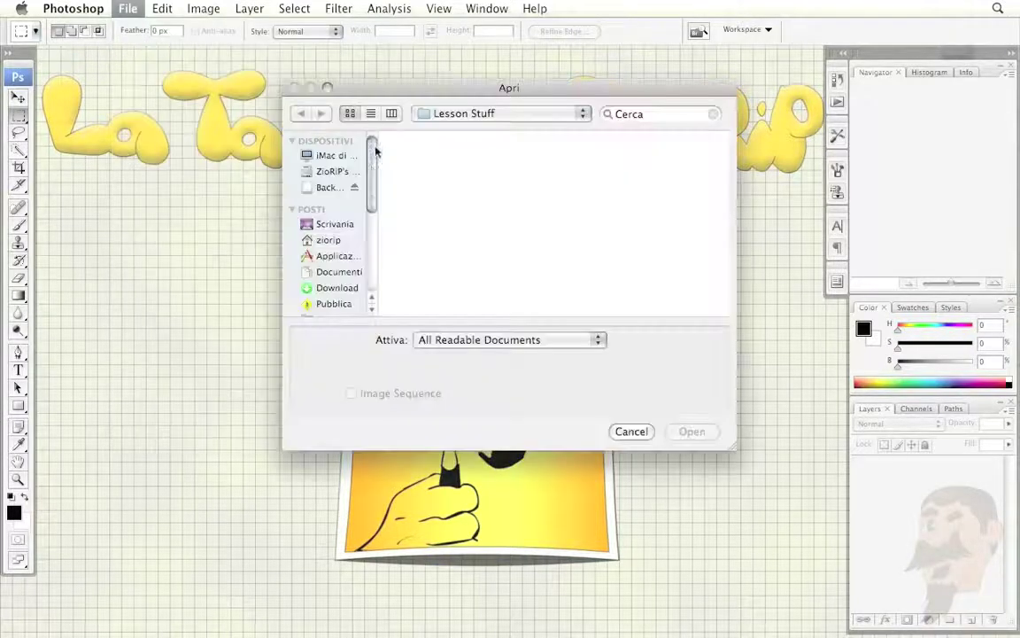
pyautogui.click(425, 160)
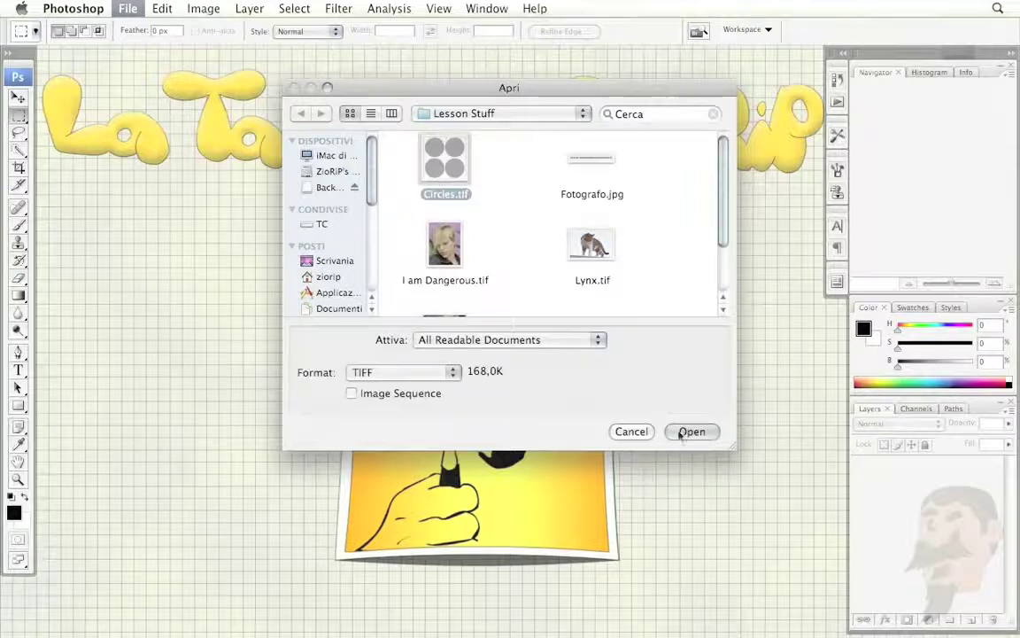
pyautogui.click(692, 431)
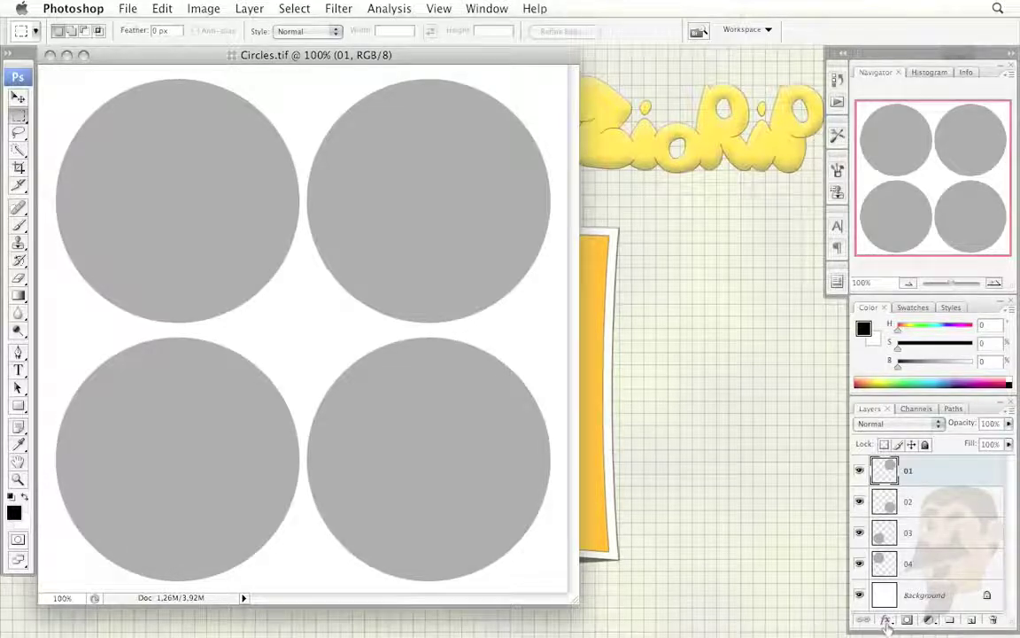
# Step: Add a Drop Shadow effect to layer 01 and move the Layer Style dialog aside
pyautogui.click(887, 621)
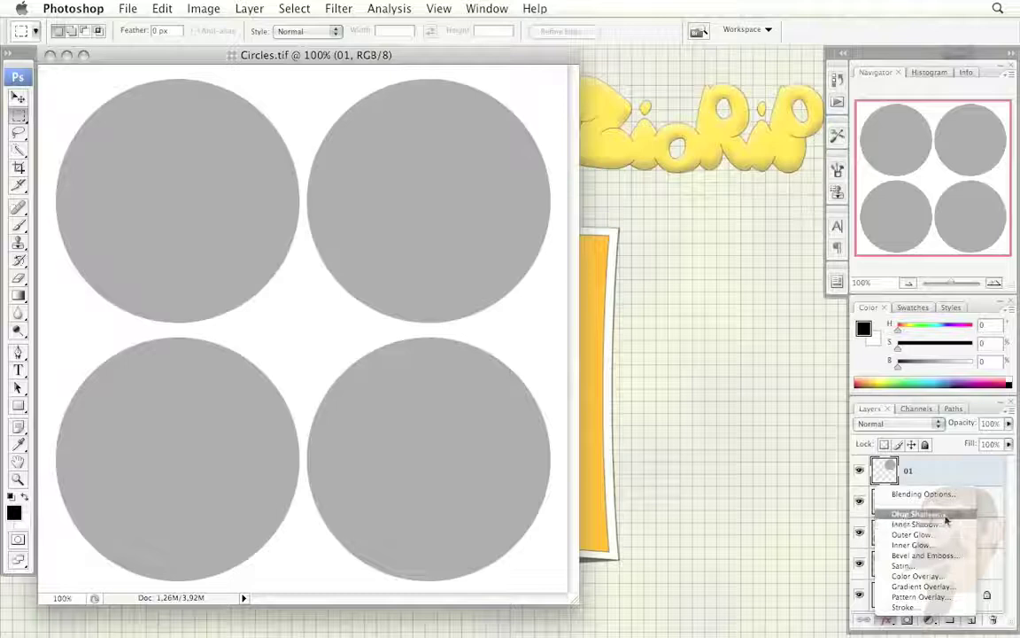
pyautogui.press('Escape')
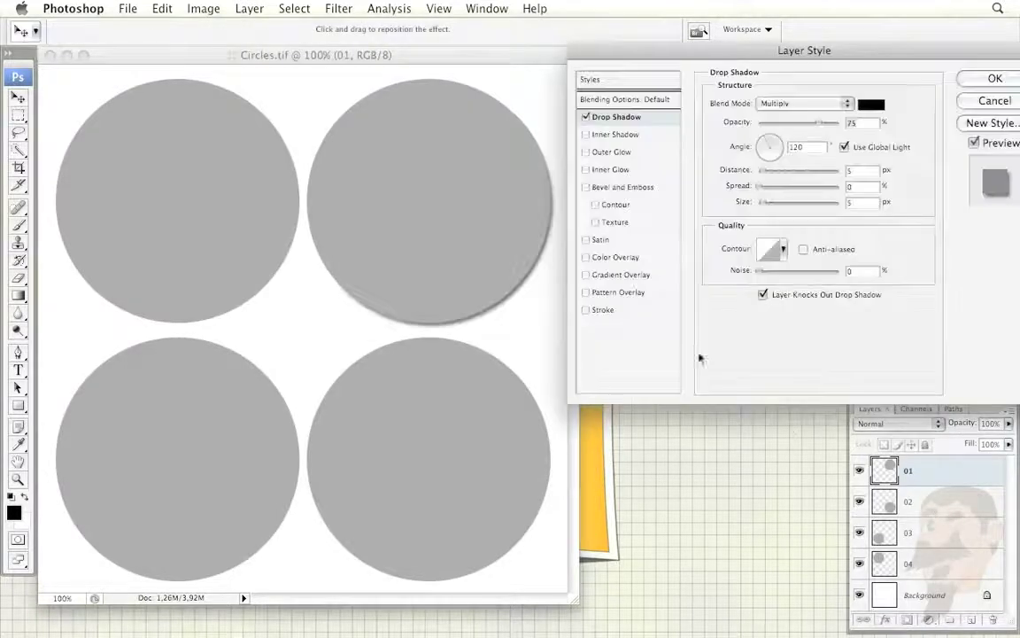
pyautogui.moveTo(707, 52); pyautogui.dragTo(656, 60)
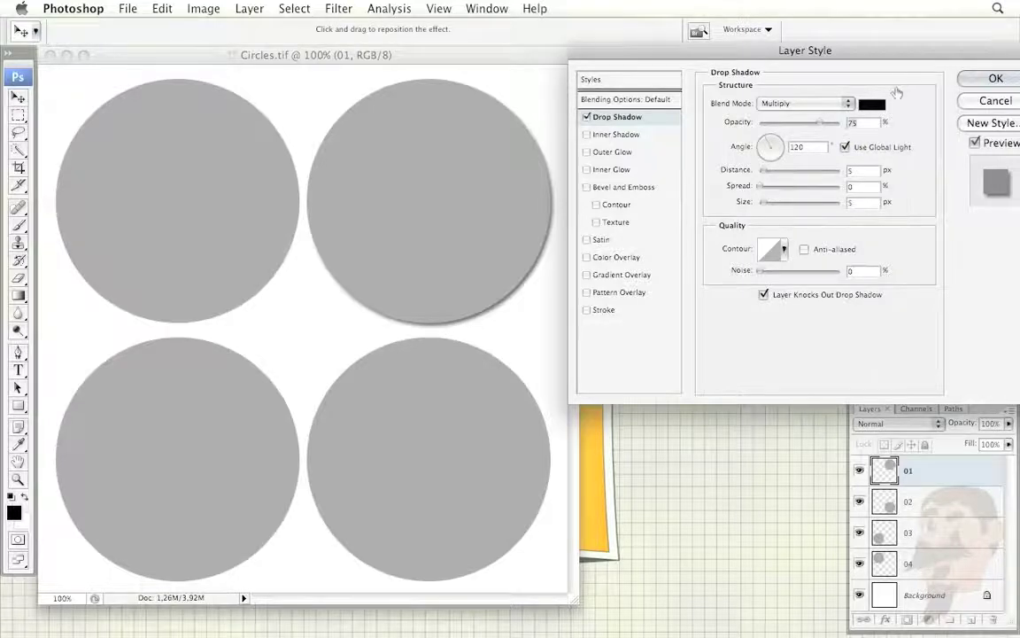
pyautogui.click(873, 104)
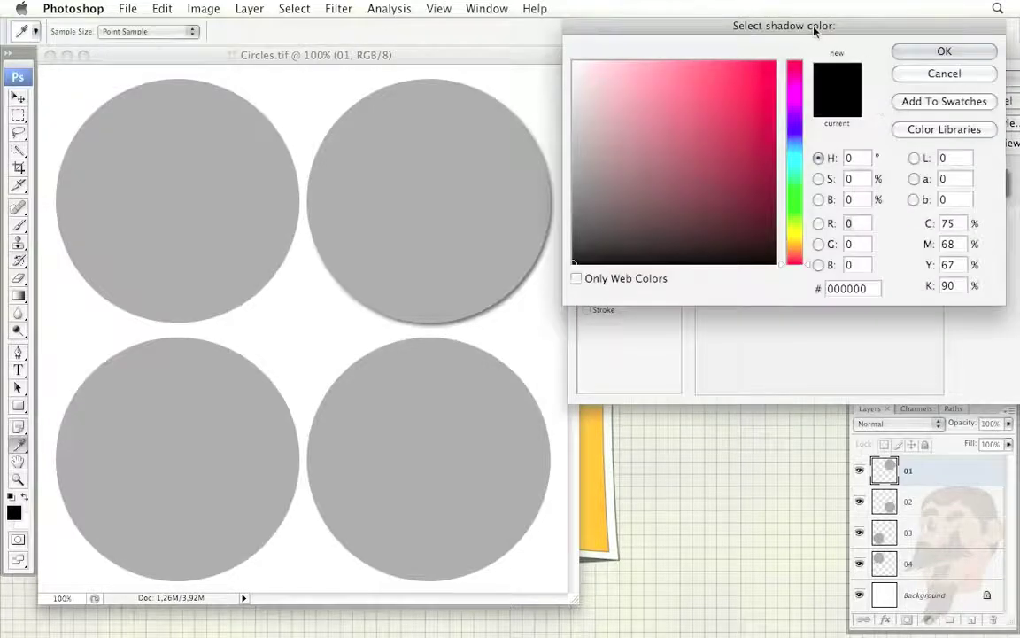
pyautogui.moveTo(814, 26); pyautogui.dragTo(815, 31)
pyautogui.moveTo(733, 125)
pyautogui.mouseDown()
pyautogui.moveTo(598, 67)
pyautogui.moveTo(662, 209)
pyautogui.mouseUp()
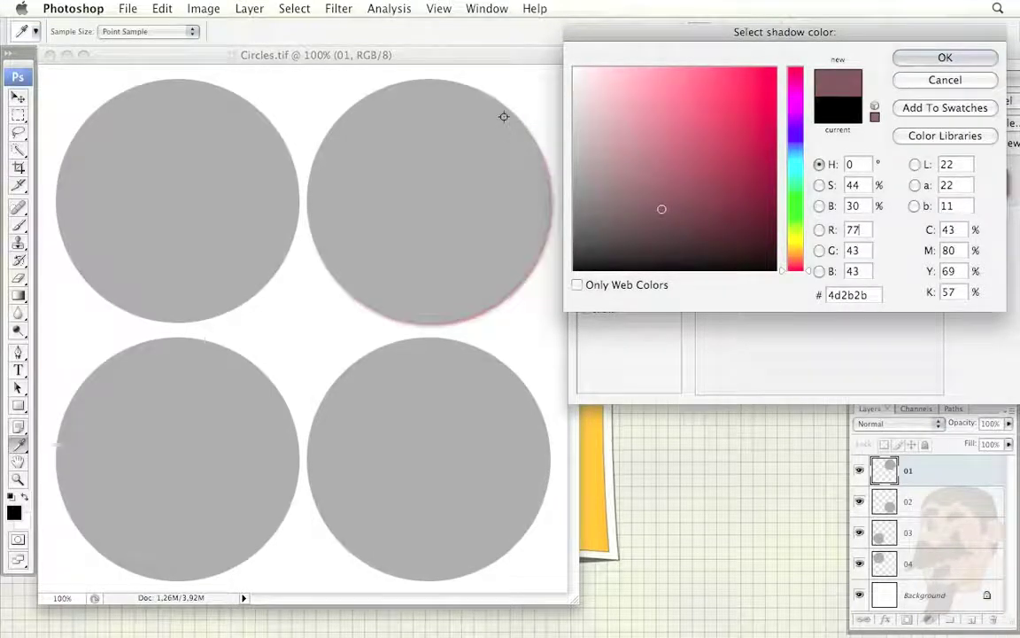
pyautogui.moveTo(533, 88); pyautogui.dragTo(468, 153)
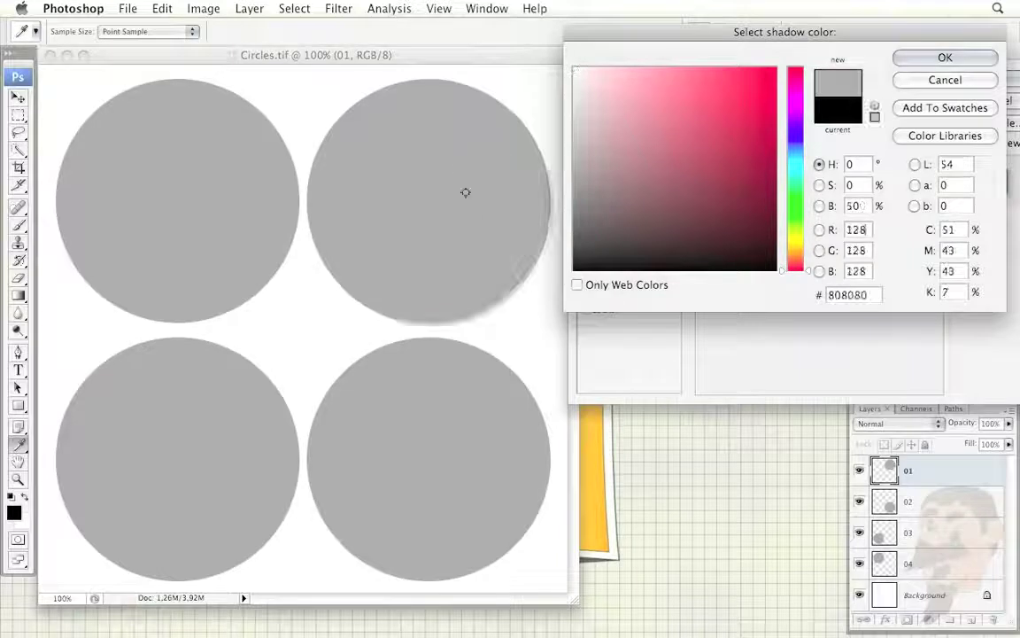
pyautogui.click(505, 299)
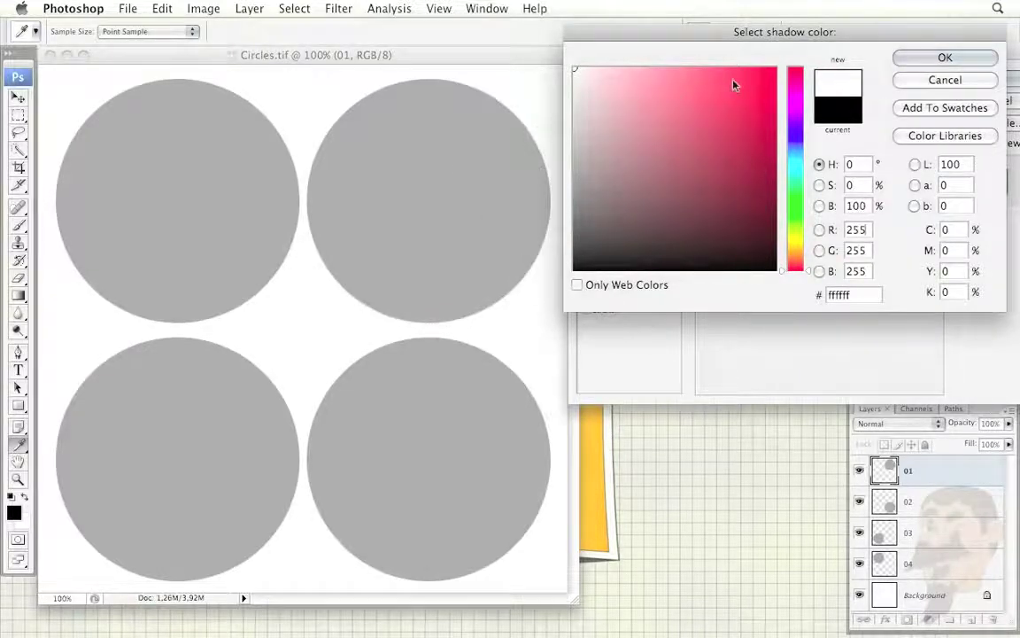
pyautogui.click(921, 80)
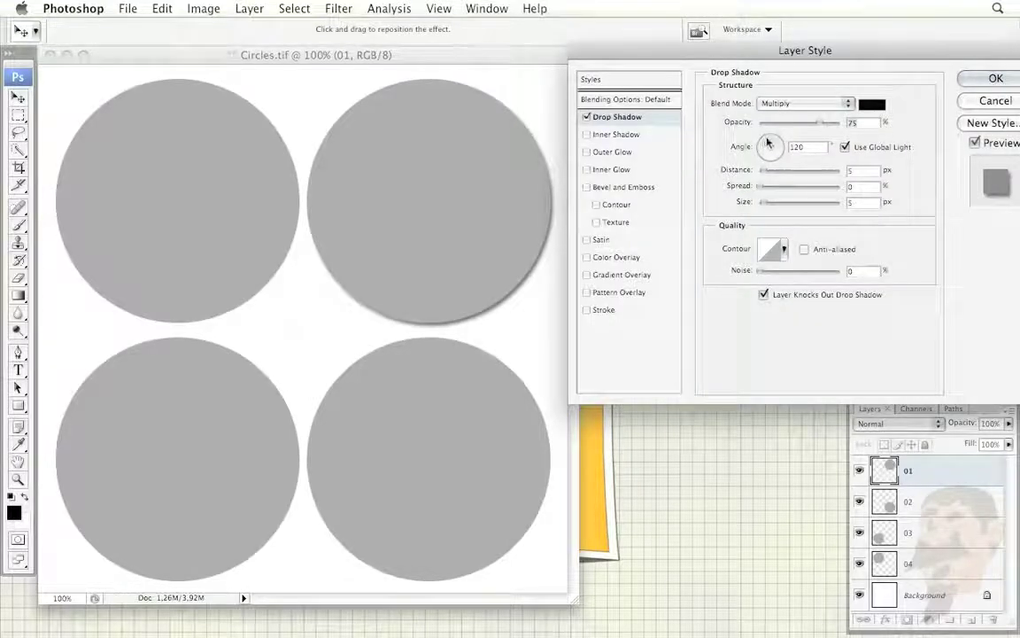
# Step: Set the drop shadow to 153° angle, 26 px distance, 73 px size and 2% spread
pyautogui.moveTo(767, 144)
pyautogui.mouseDown()
pyautogui.moveTo(763, 164)
pyautogui.moveTo(771, 168)
pyautogui.moveTo(770, 138)
pyautogui.moveTo(773, 173)
pyautogui.moveTo(797, 180)
pyautogui.moveTo(778, 171)
pyautogui.mouseUp()
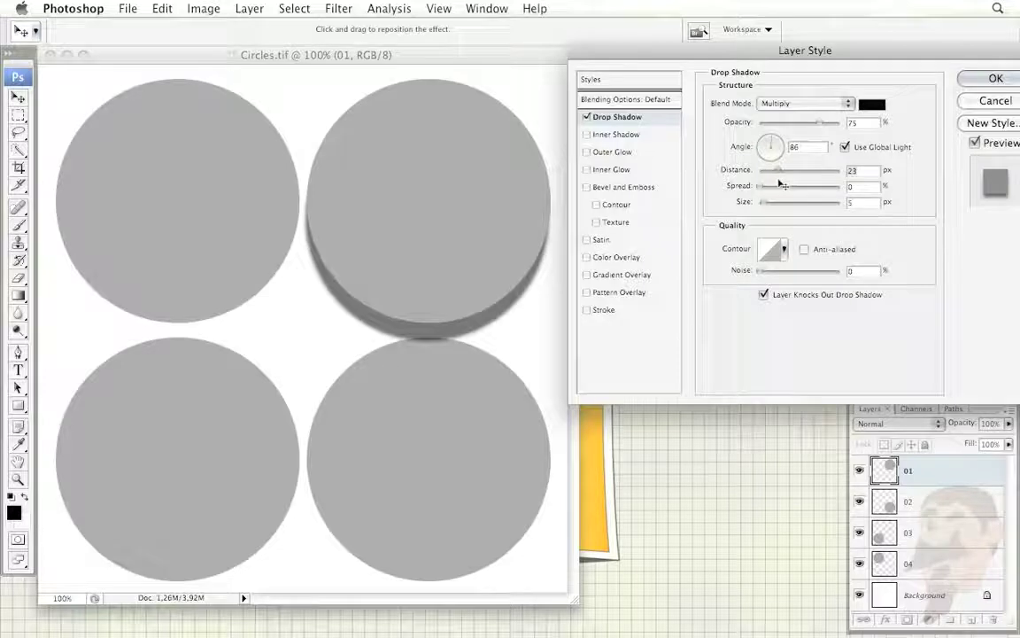
pyautogui.moveTo(400, 336)
pyautogui.mouseDown()
pyautogui.moveTo(411, 343)
pyautogui.moveTo(349, 326)
pyautogui.moveTo(383, 335)
pyautogui.moveTo(424, 326)
pyautogui.mouseUp()
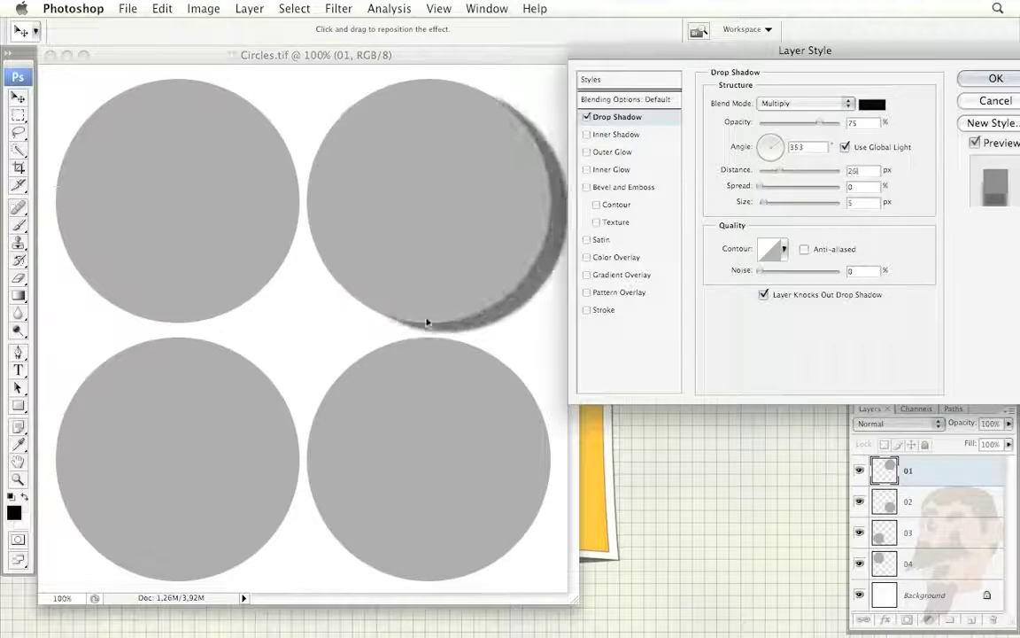
pyautogui.moveTo(767, 206); pyautogui.dragTo(780, 209)
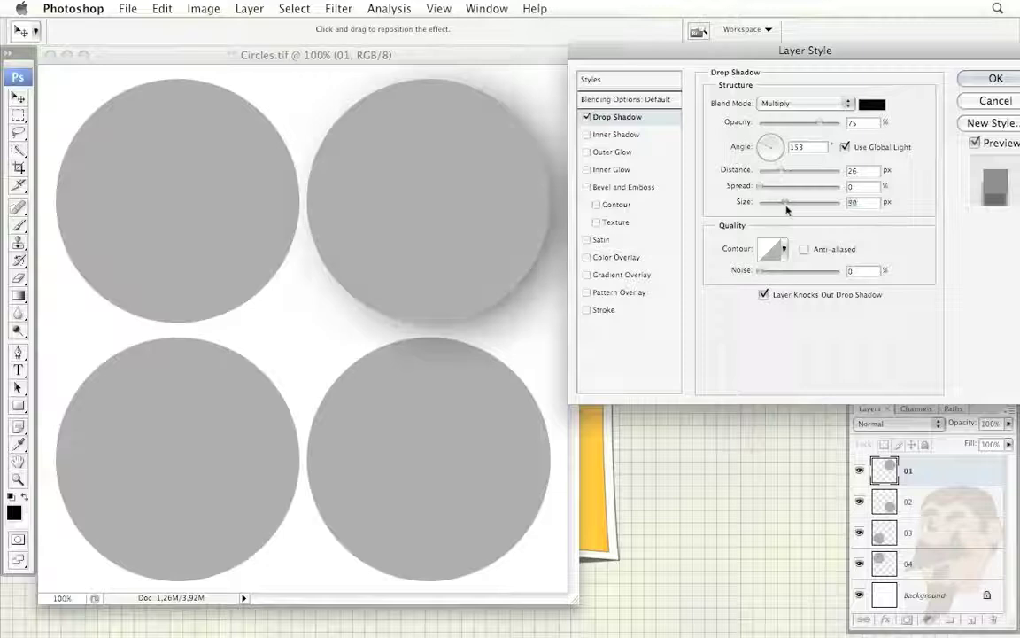
pyautogui.moveTo(780, 209)
pyautogui.mouseDown()
pyautogui.moveTo(815, 209)
pyautogui.moveTo(759, 192)
pyautogui.mouseUp()
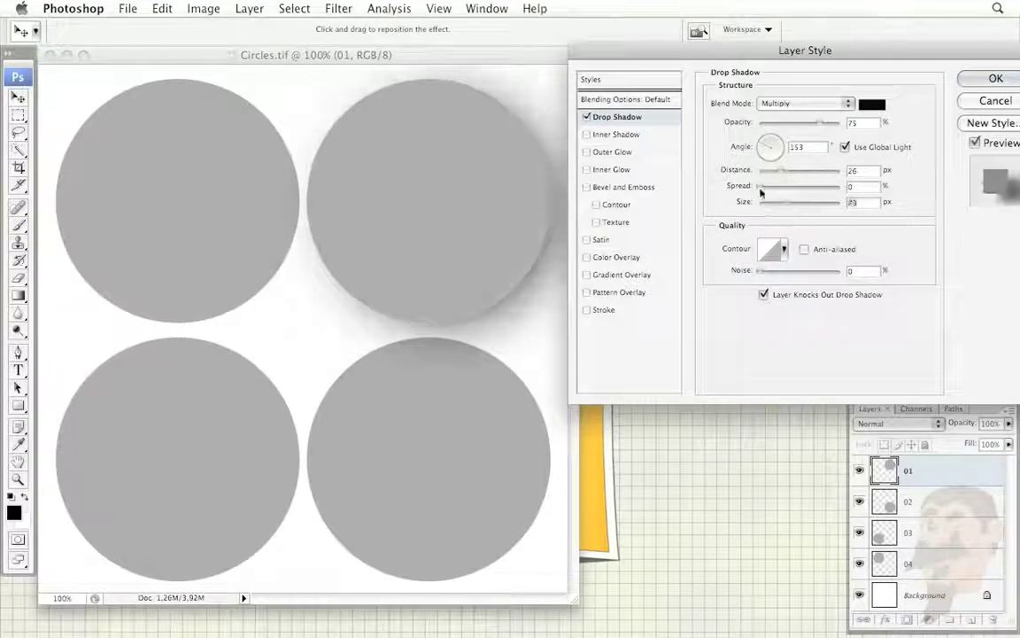
pyautogui.moveTo(760, 192)
pyautogui.mouseDown()
pyautogui.moveTo(833, 197)
pyautogui.moveTo(762, 197)
pyautogui.mouseUp()
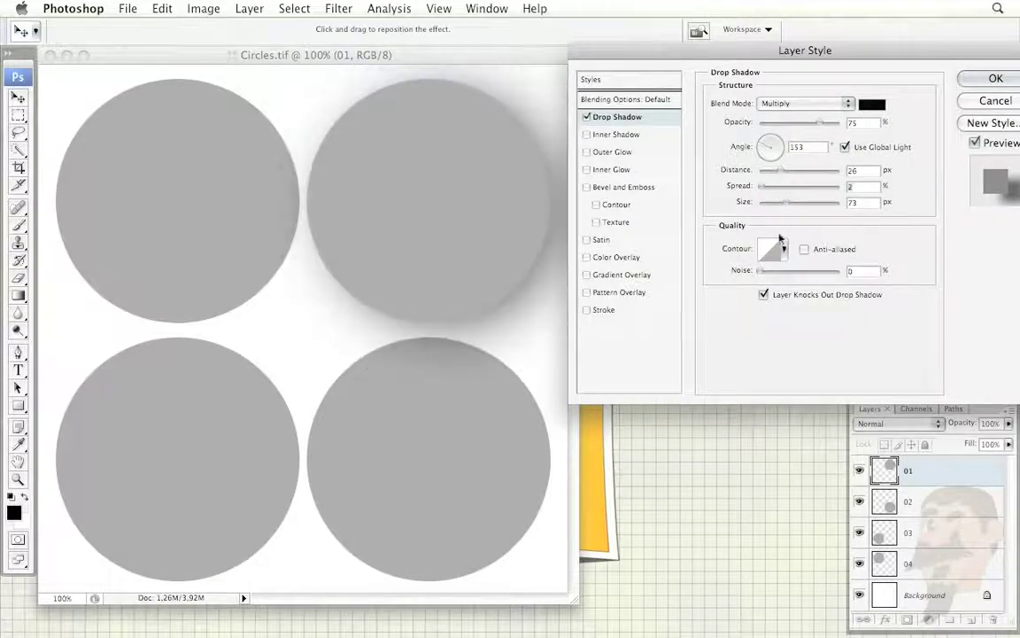
pyautogui.click(786, 252)
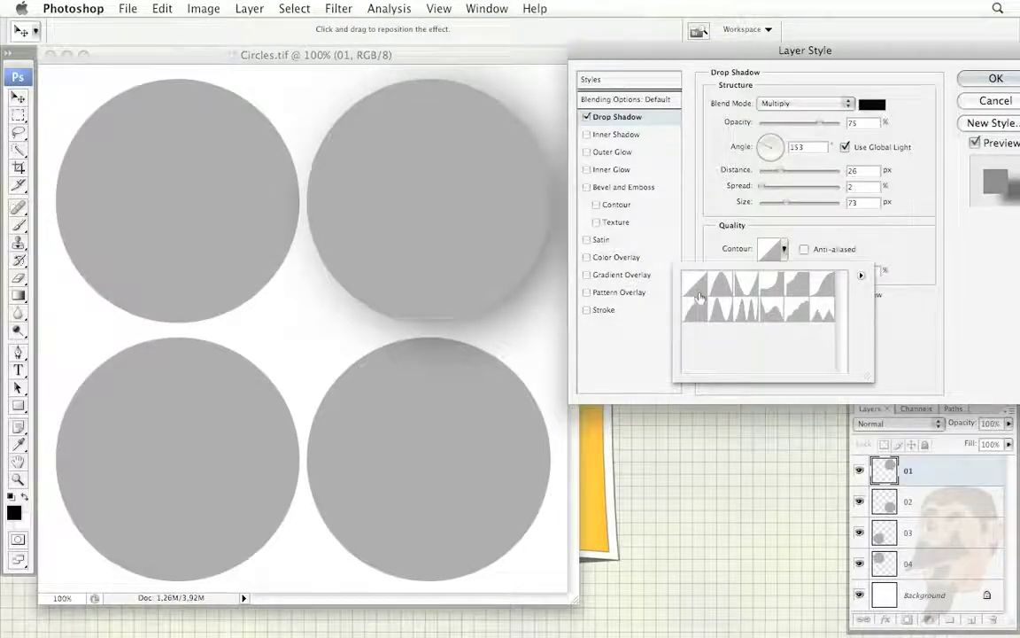
pyautogui.click(821, 295)
pyautogui.click(861, 277)
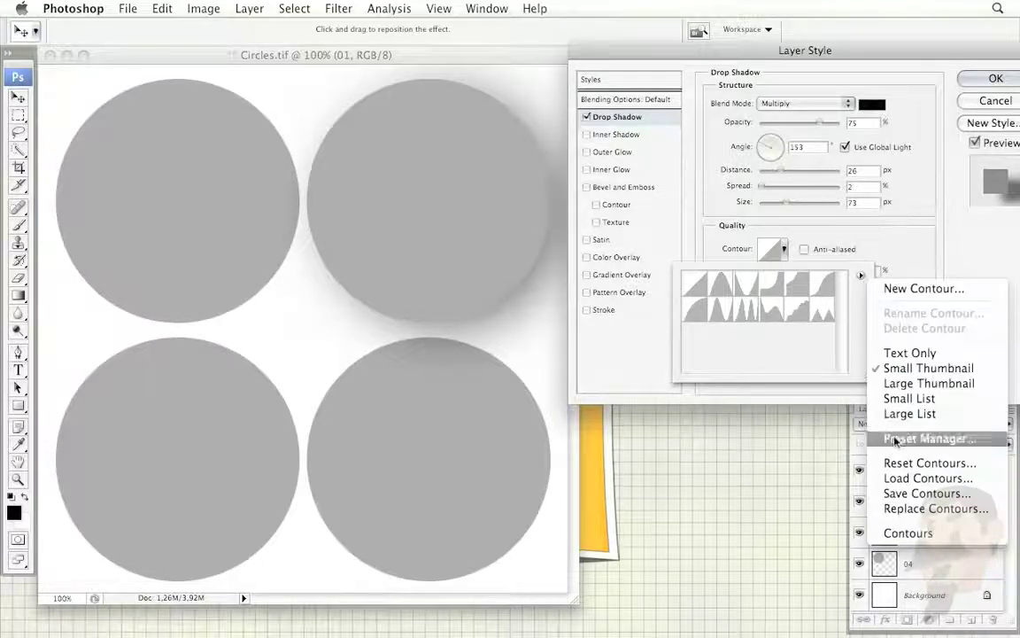
pyautogui.click(847, 319)
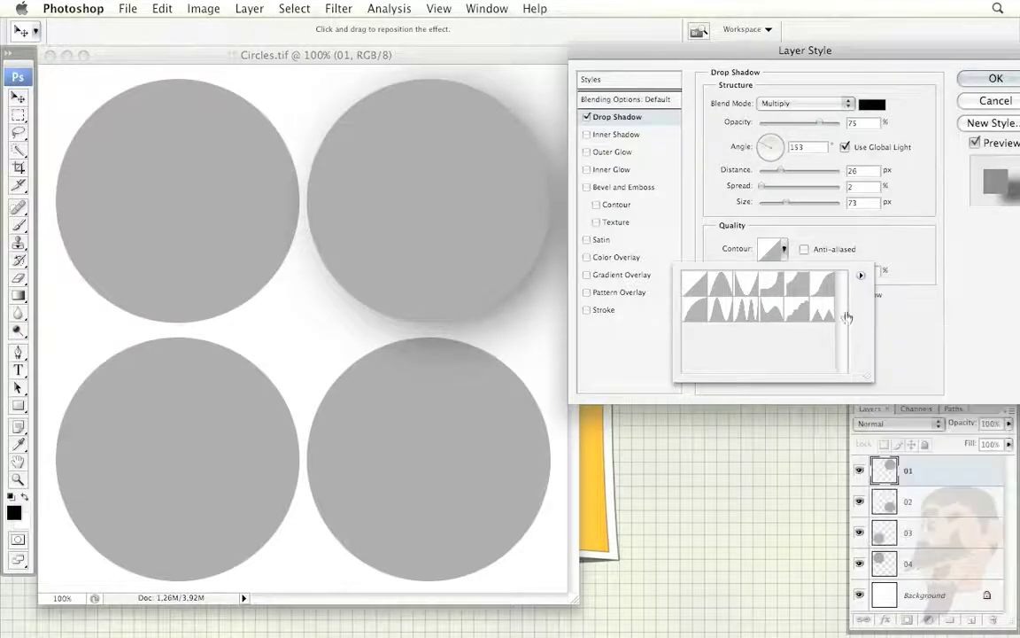
pyautogui.click(717, 310)
pyautogui.click(699, 298)
pyautogui.click(744, 317)
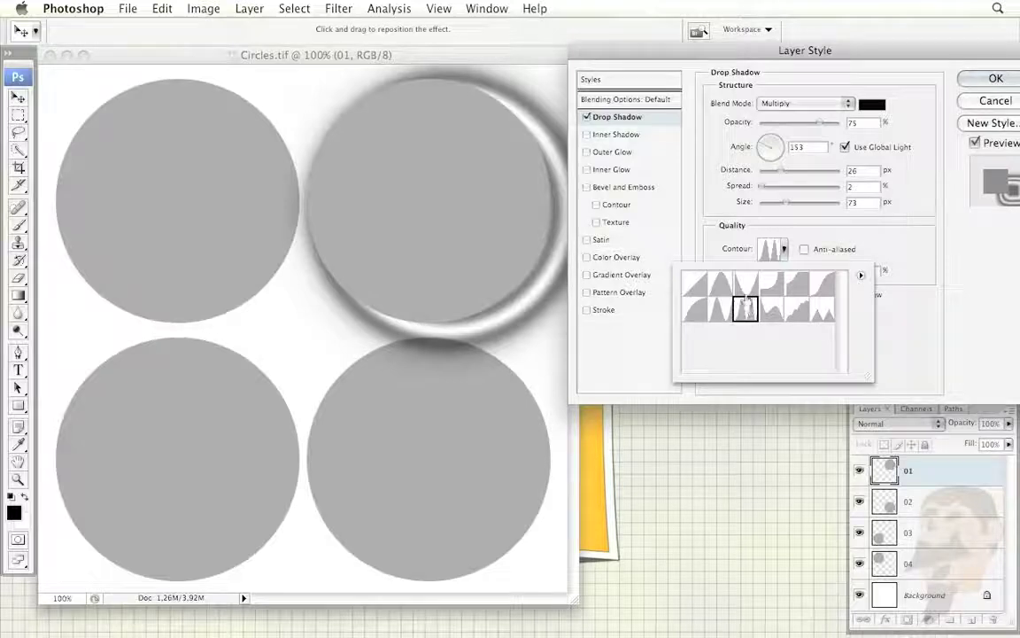
pyautogui.click(695, 284)
pyautogui.click(839, 241)
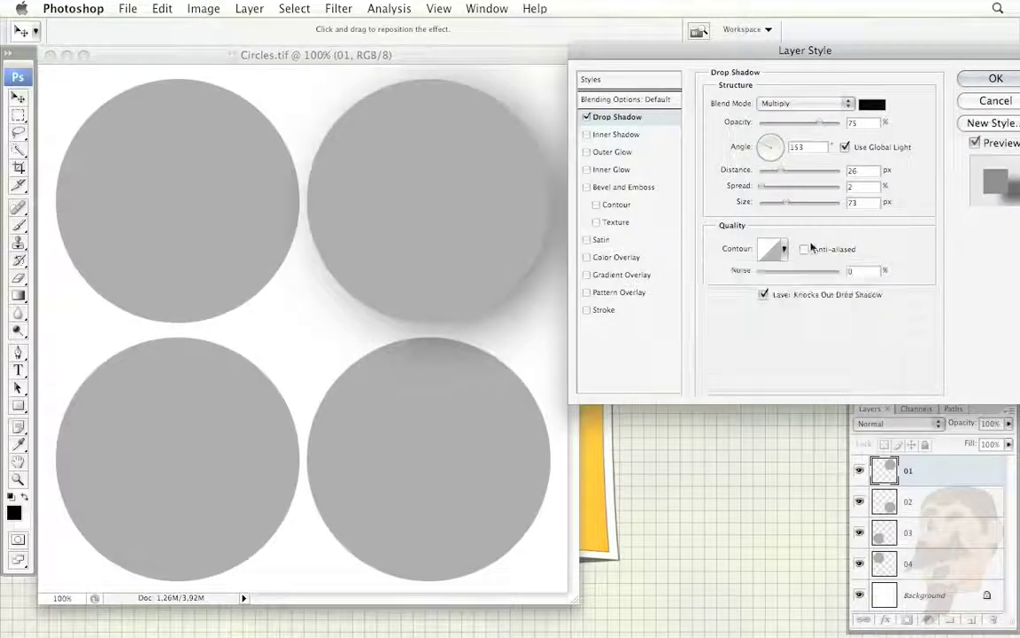
pyautogui.click(804, 250)
pyautogui.click(804, 249)
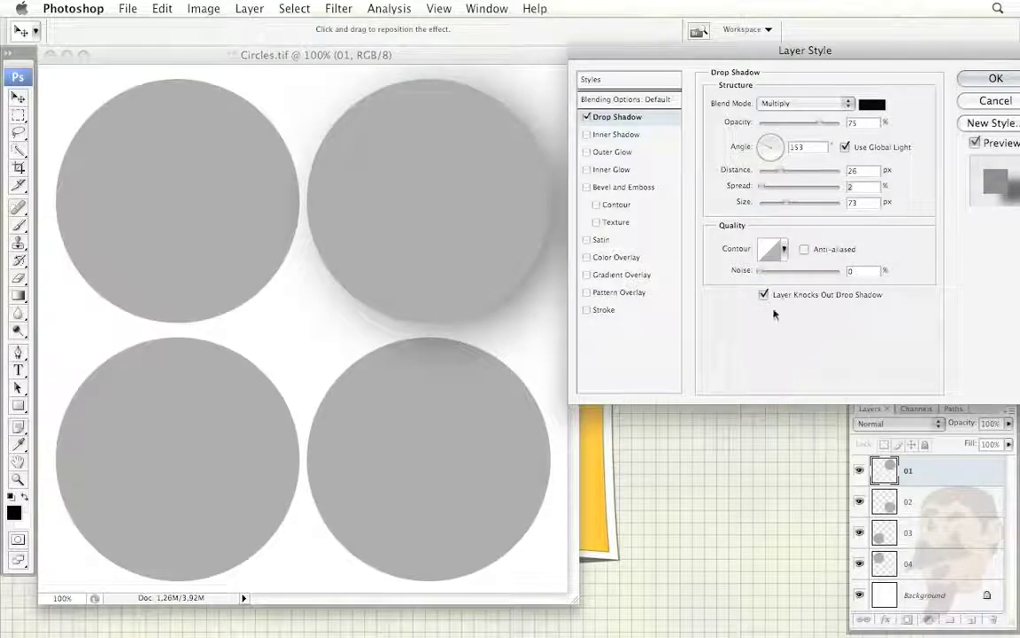
pyautogui.moveTo(765, 274)
pyautogui.mouseDown()
pyautogui.moveTo(828, 277)
pyautogui.moveTo(748, 284)
pyautogui.mouseUp()
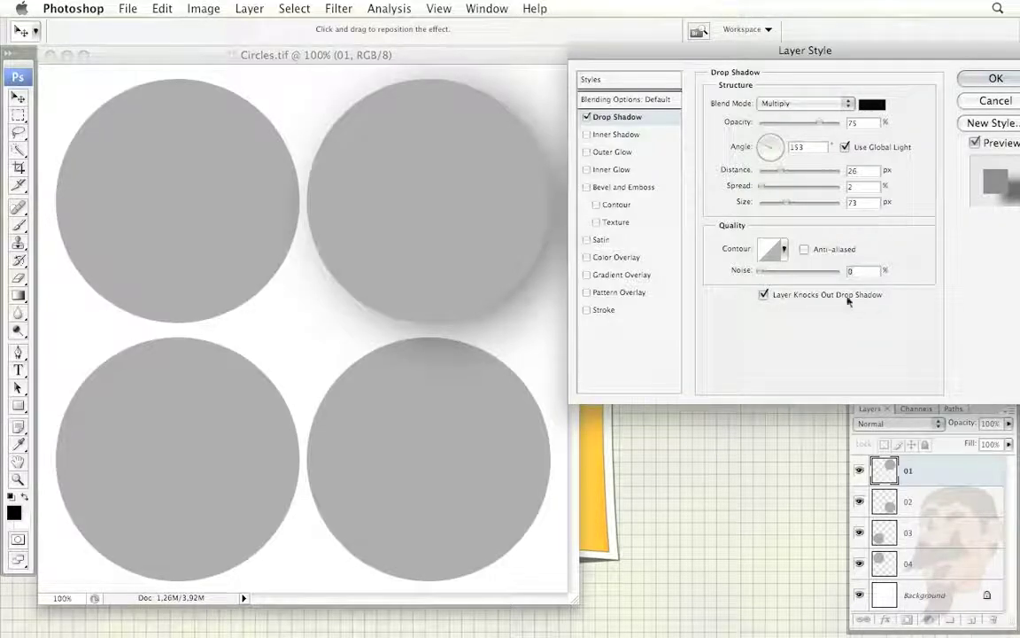
# Step: Lower layer 01's fill opacity to about 50% in Blending Options
pyautogui.click(620, 99)
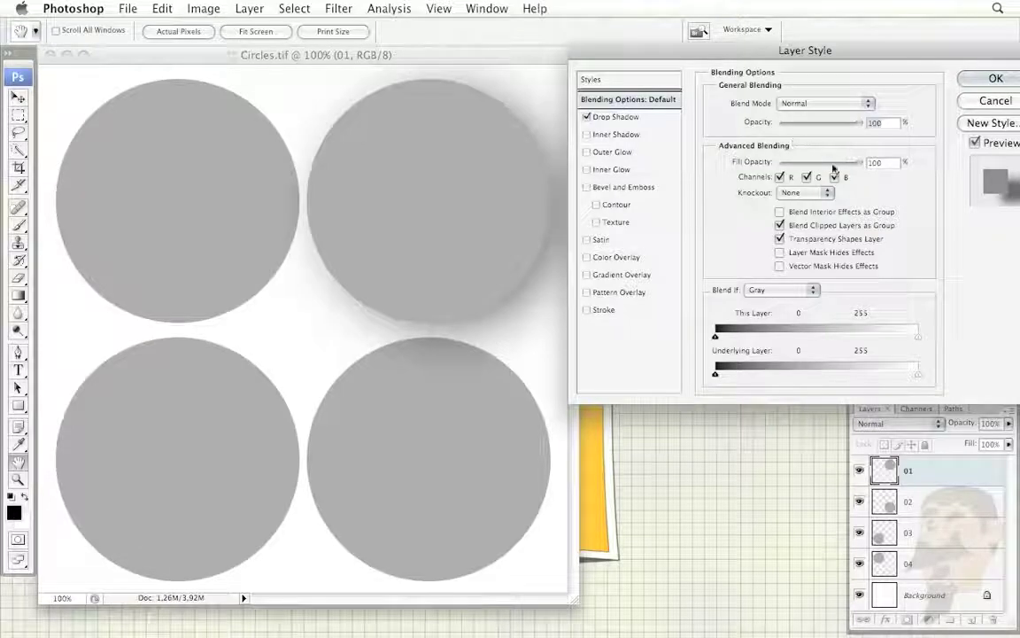
pyautogui.moveTo(862, 166); pyautogui.dragTo(820, 175)
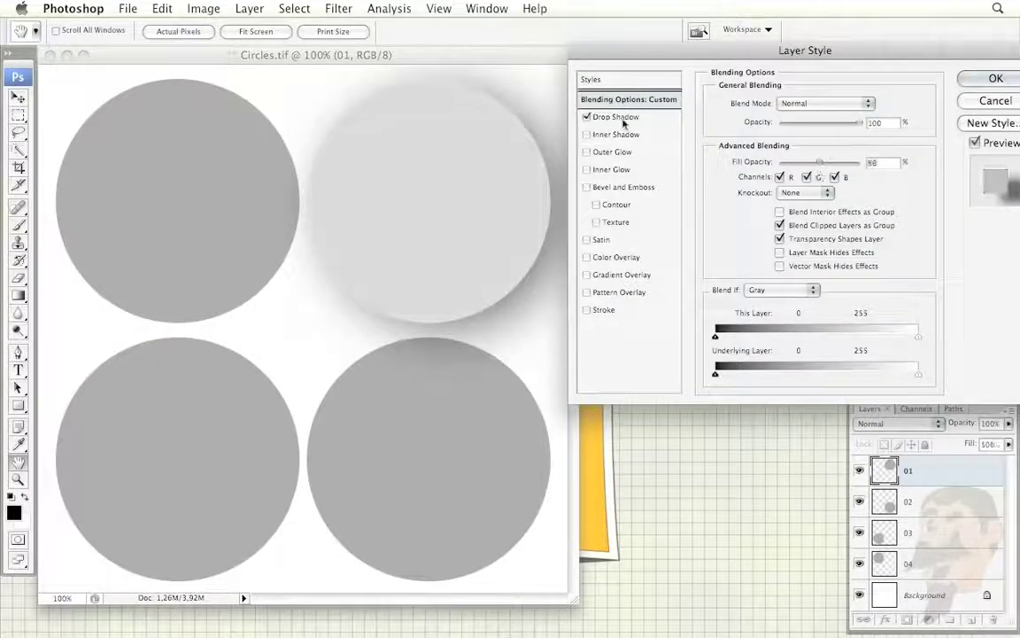
pyautogui.click(589, 116)
# Step: Move the shadow down-left of the faded circle, test knockout, and use a local angle
pyautogui.click(763, 295)
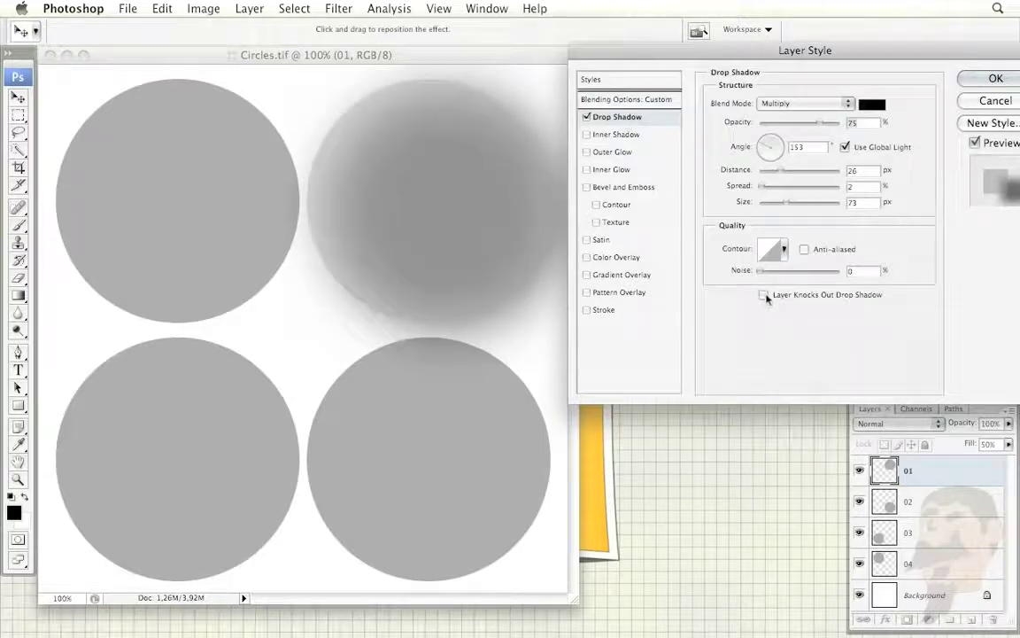
pyautogui.click(764, 295)
pyautogui.moveTo(467, 234)
pyautogui.mouseDown()
pyautogui.moveTo(421, 275)
pyautogui.moveTo(464, 278)
pyautogui.moveTo(446, 246)
pyautogui.moveTo(415, 277)
pyautogui.moveTo(415, 304)
pyautogui.mouseUp()
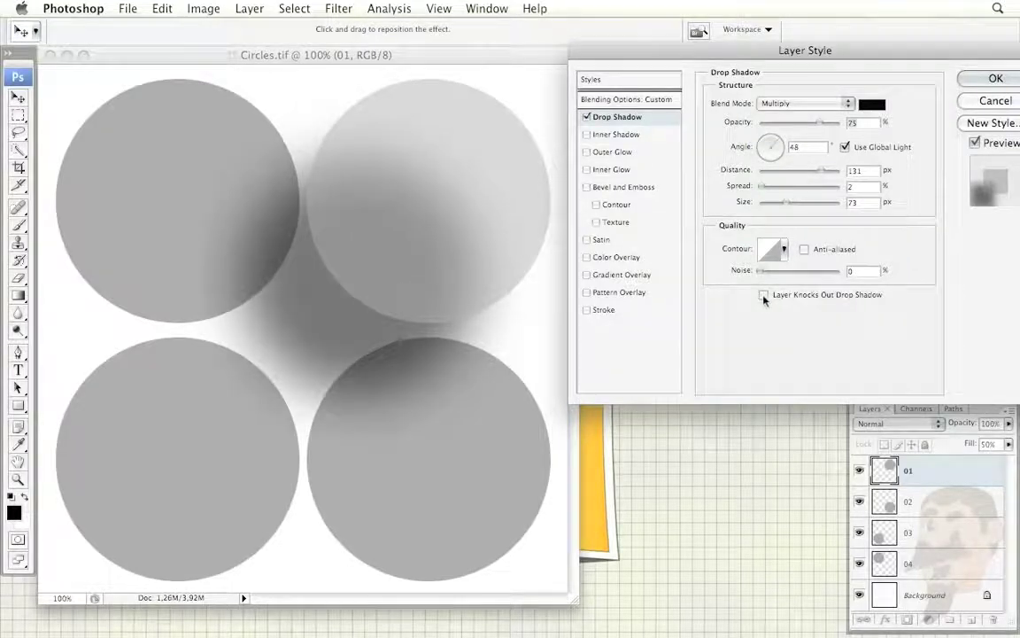
pyautogui.click(763, 295)
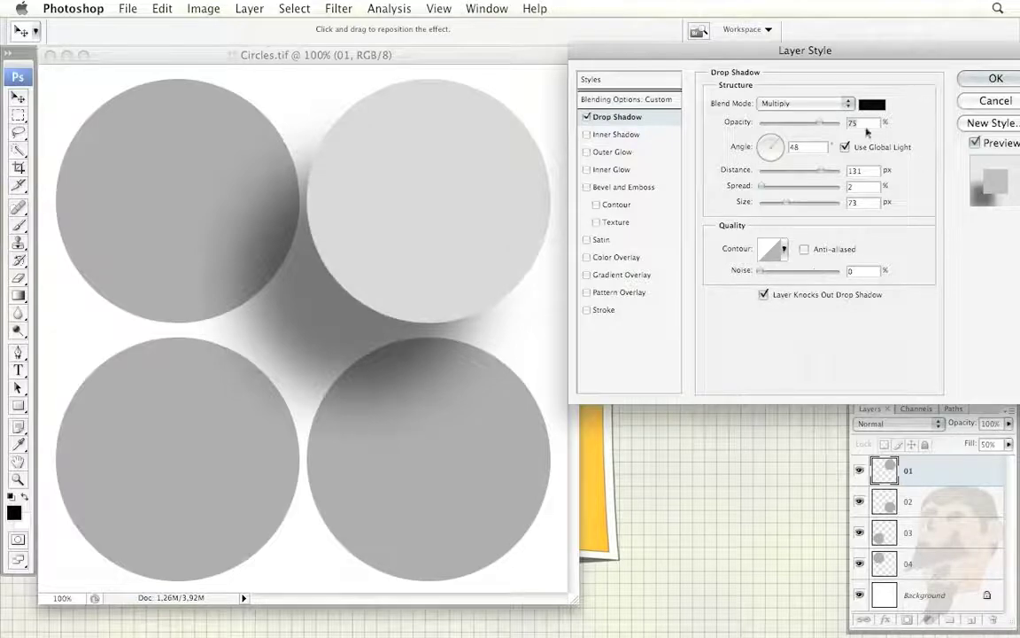
pyautogui.click(846, 147)
pyautogui.press('alt')
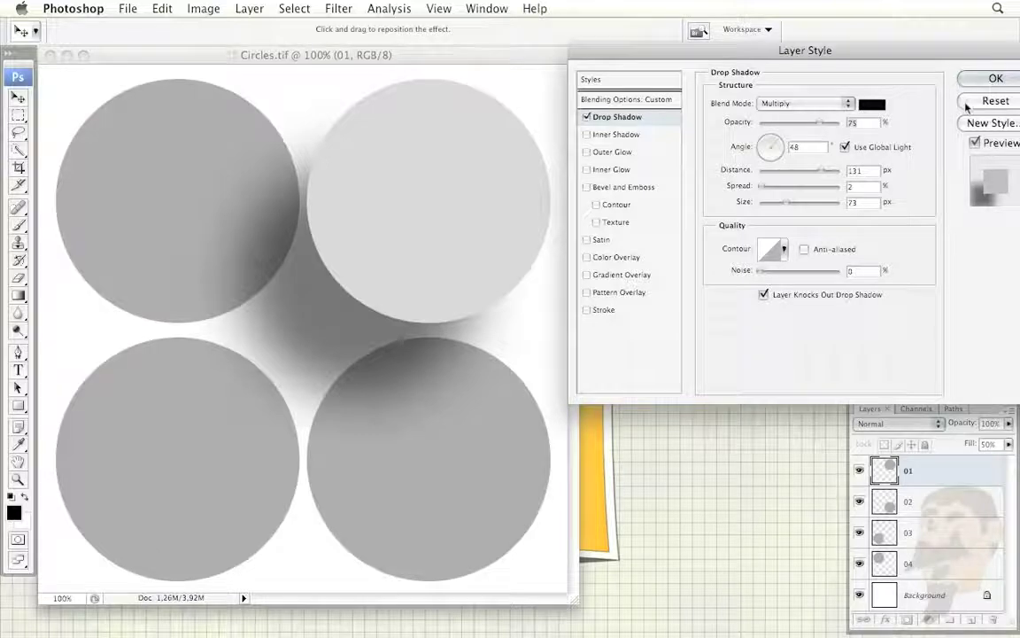
pyautogui.press('alt')
# Step: Reset the drop shadow and add a white, Screen-mode Inner Shadow positioned inside the circle
pyautogui.keyDown('alt'); pyautogui.click(995, 101); pyautogui.keyUp('alt')
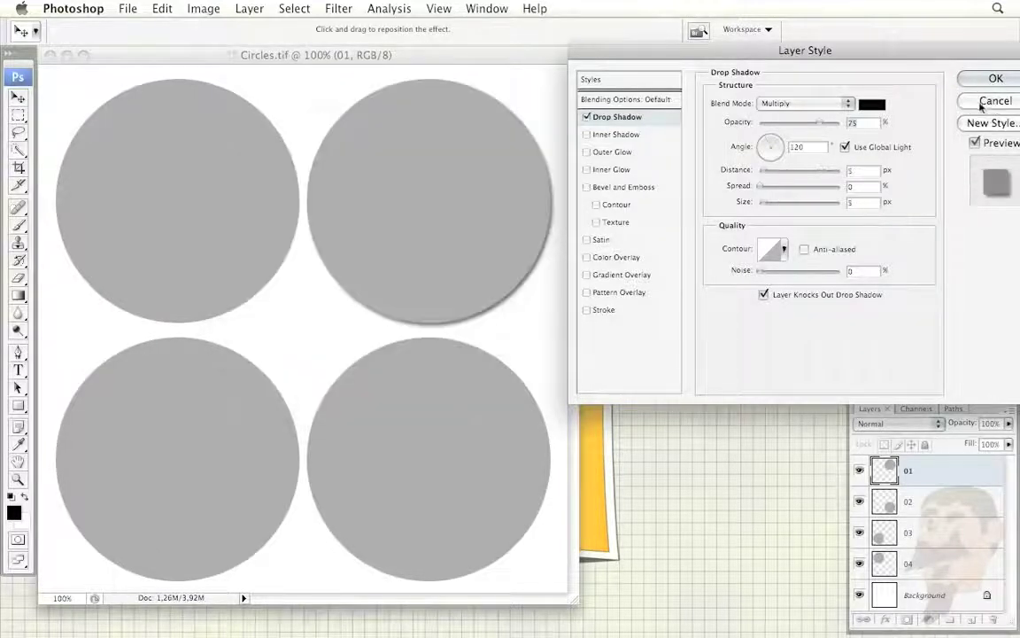
pyautogui.click(617, 135)
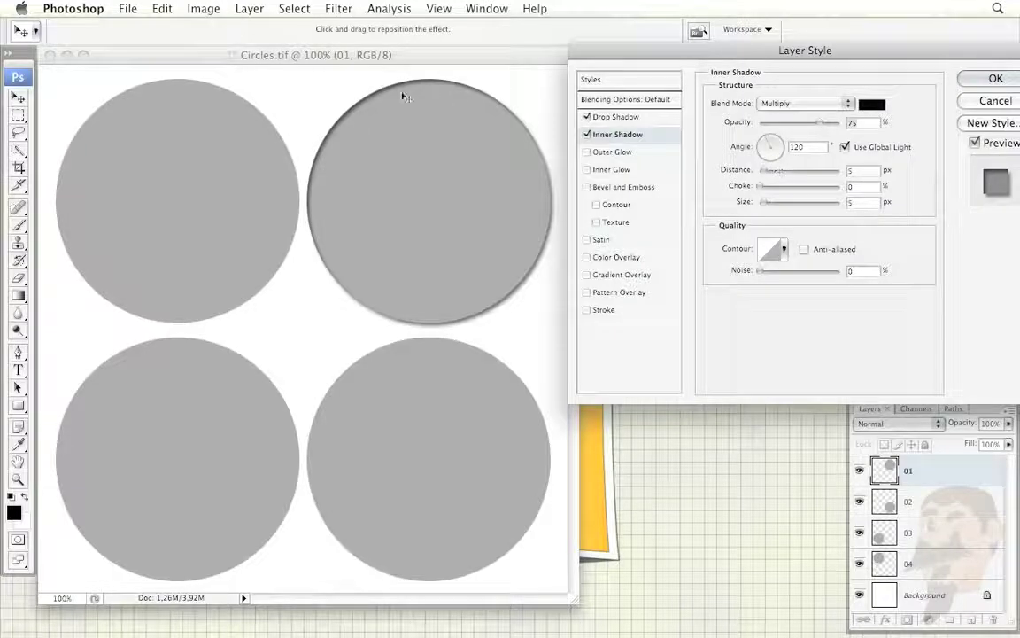
pyautogui.click(872, 105)
pyautogui.moveTo(649, 107); pyautogui.dragTo(567, 66)
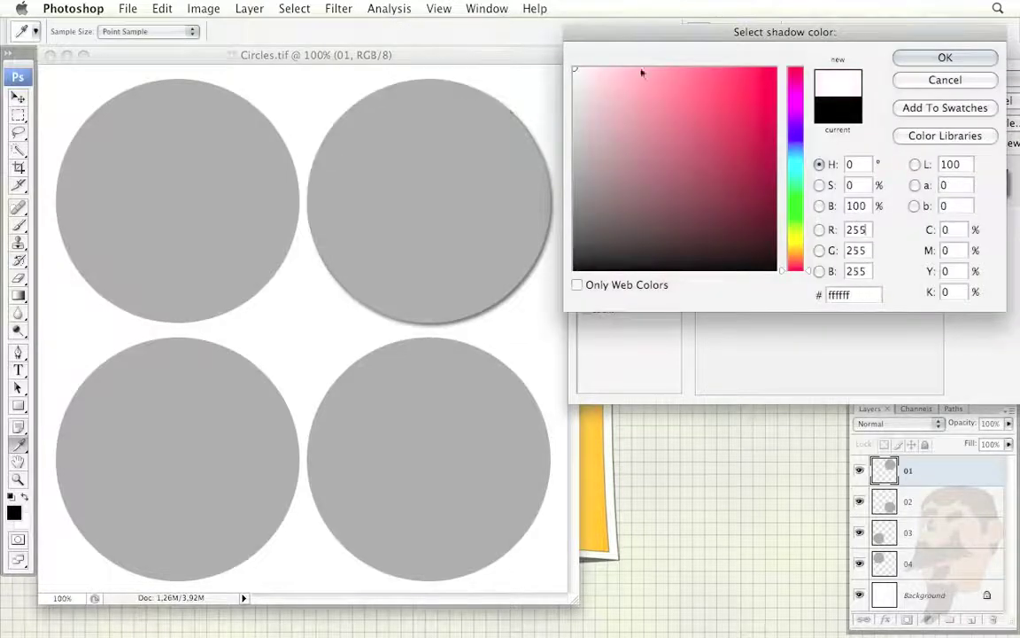
pyautogui.click(916, 60)
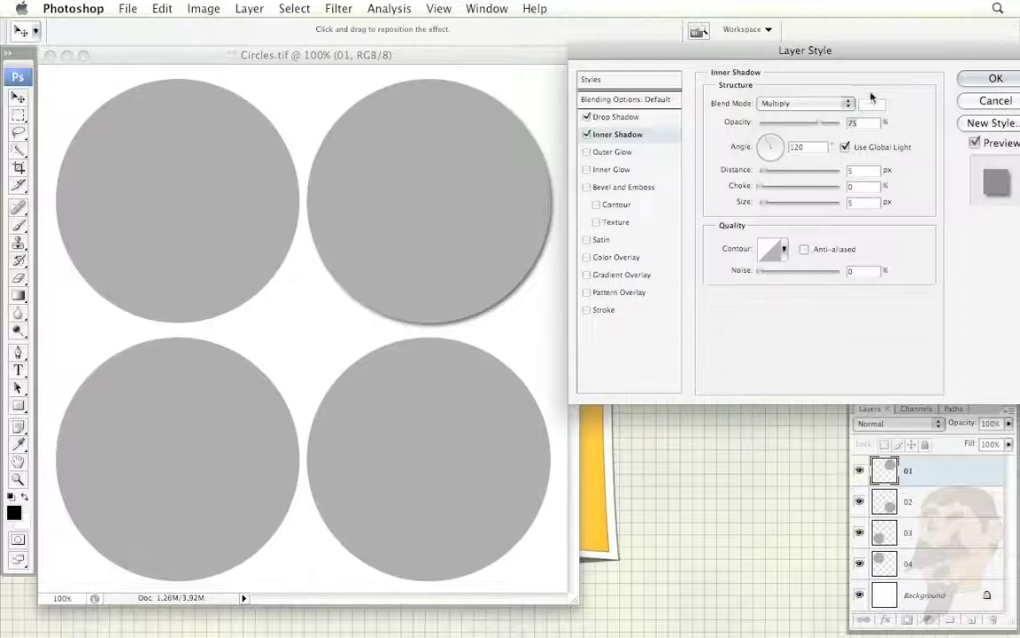
pyautogui.click(793, 103)
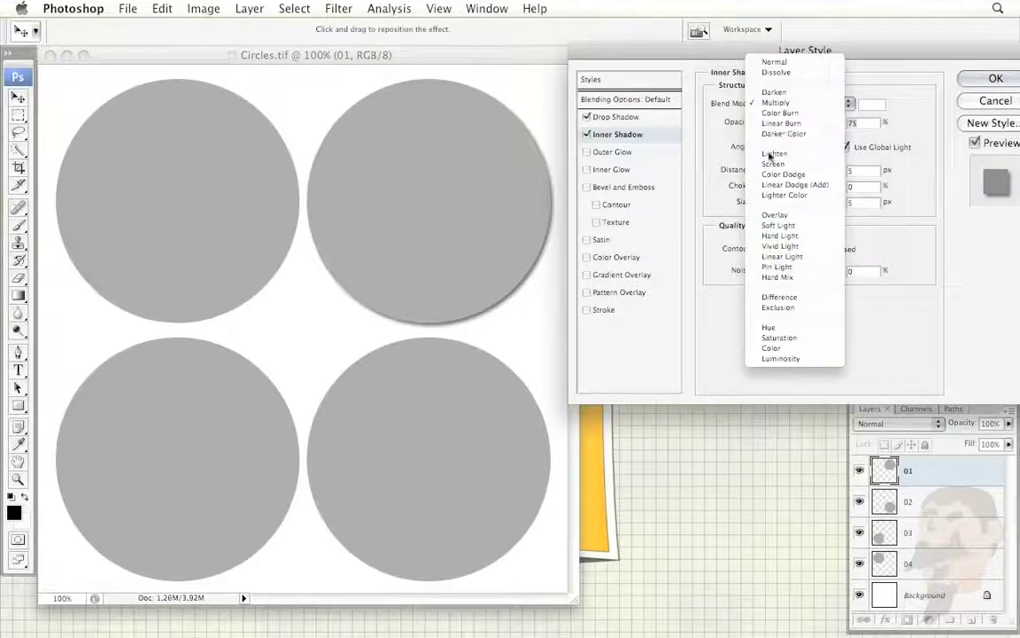
pyautogui.click(749, 163)
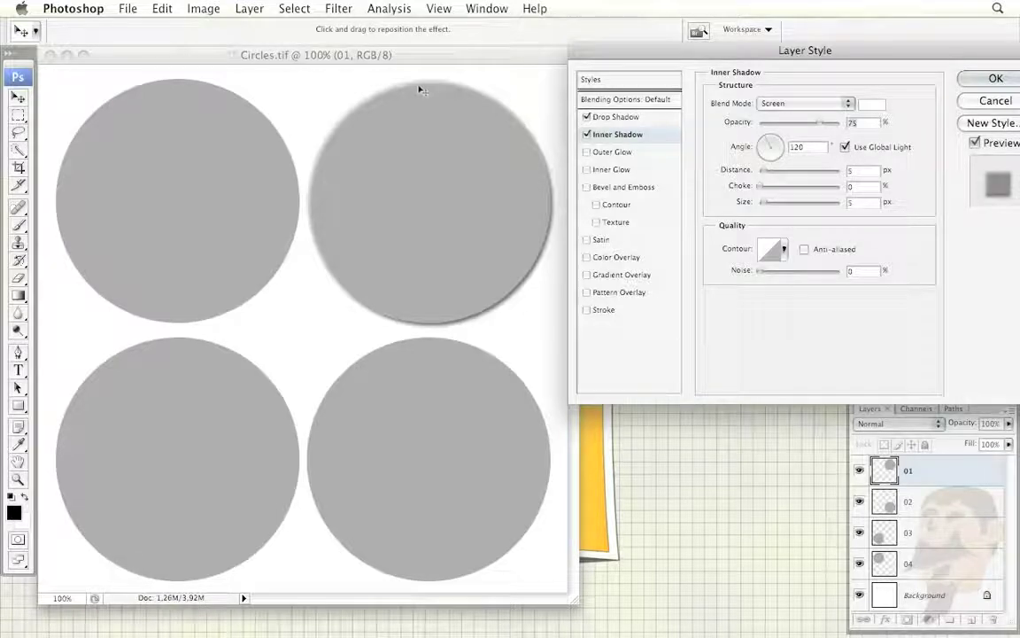
pyautogui.moveTo(423, 89)
pyautogui.mouseDown()
pyautogui.moveTo(463, 75)
pyautogui.moveTo(415, 95)
pyautogui.moveTo(423, 91)
pyautogui.moveTo(411, 86)
pyautogui.moveTo(433, 80)
pyautogui.moveTo(426, 100)
pyautogui.moveTo(415, 91)
pyautogui.moveTo(423, 86)
pyautogui.moveTo(472, 154)
pyautogui.mouseUp()
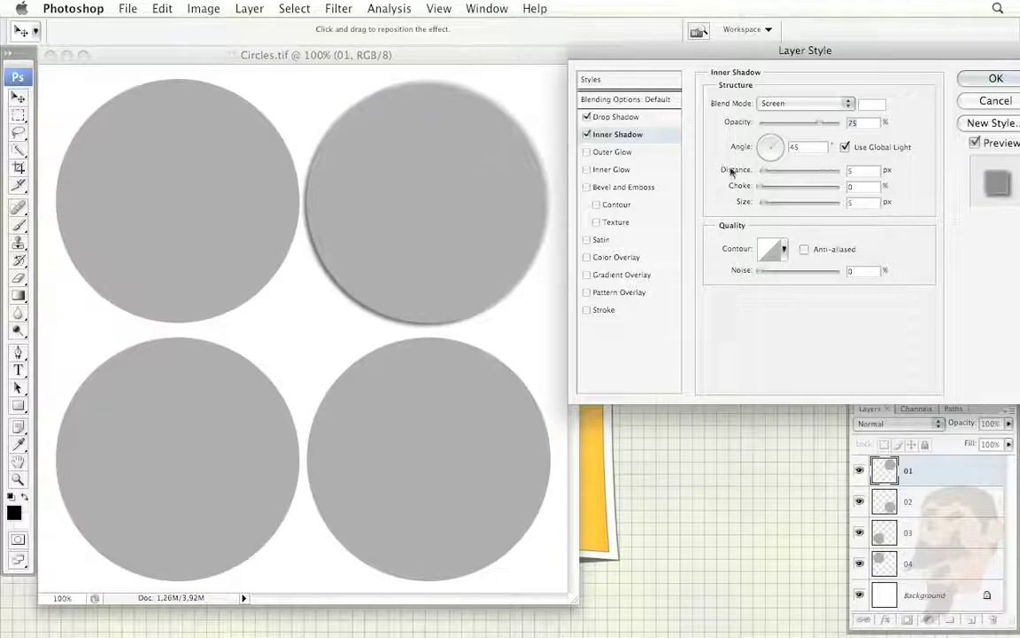
# Step: Try Outer Glow, Inner Glow and Bevel, then reset the style and disable Drop Shadow
pyautogui.click(586, 152)
pyautogui.click(587, 152)
pyautogui.click(587, 170)
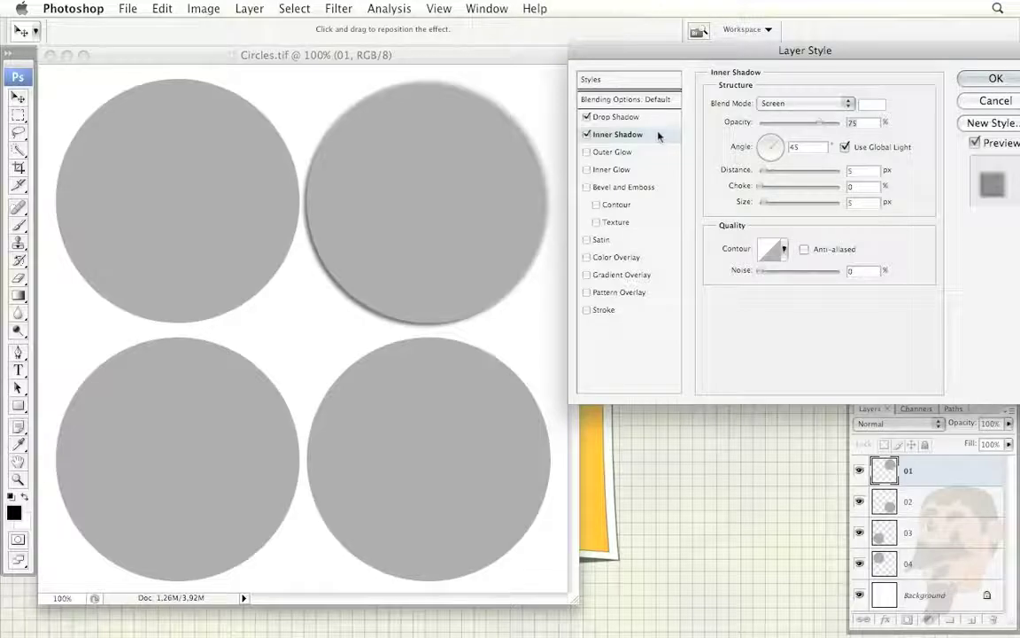
pyautogui.click(587, 187)
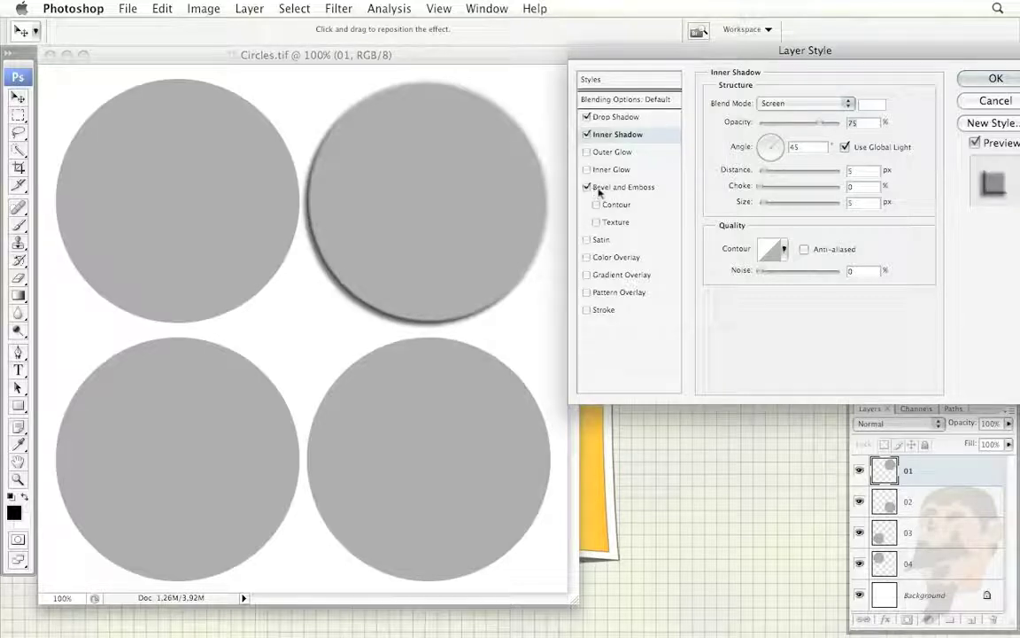
pyautogui.click(586, 187)
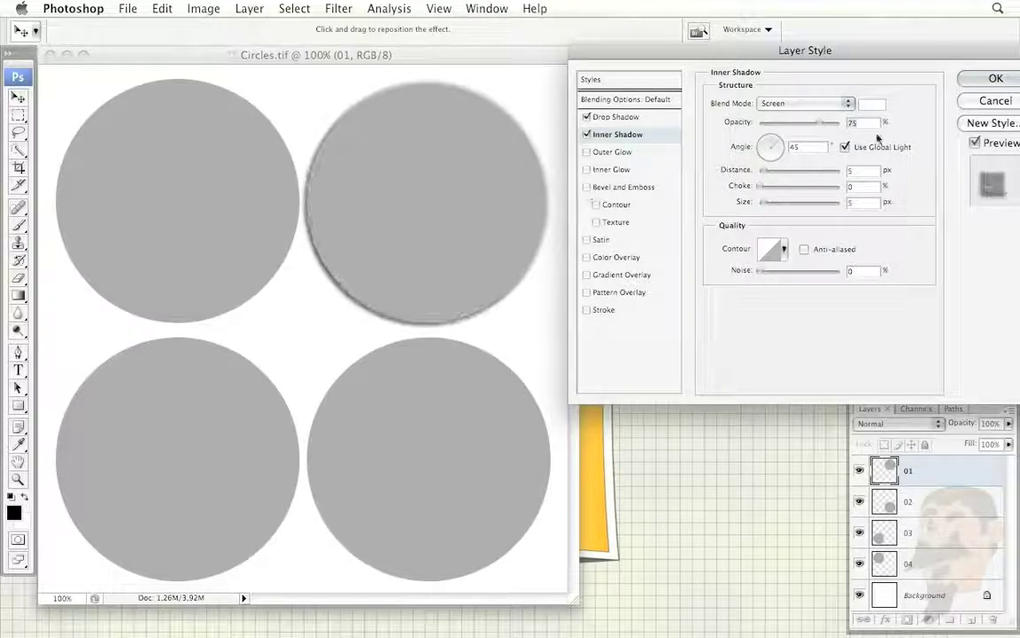
pyautogui.press('alt')
pyautogui.keyDown('alt'); pyautogui.click(990, 101); pyautogui.keyUp('alt')
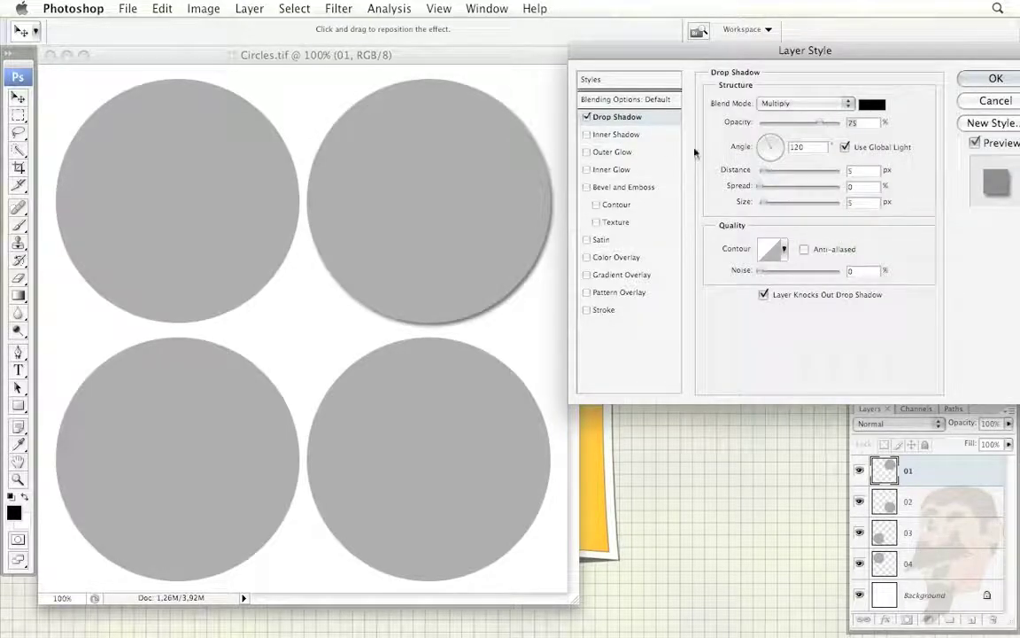
pyautogui.click(586, 117)
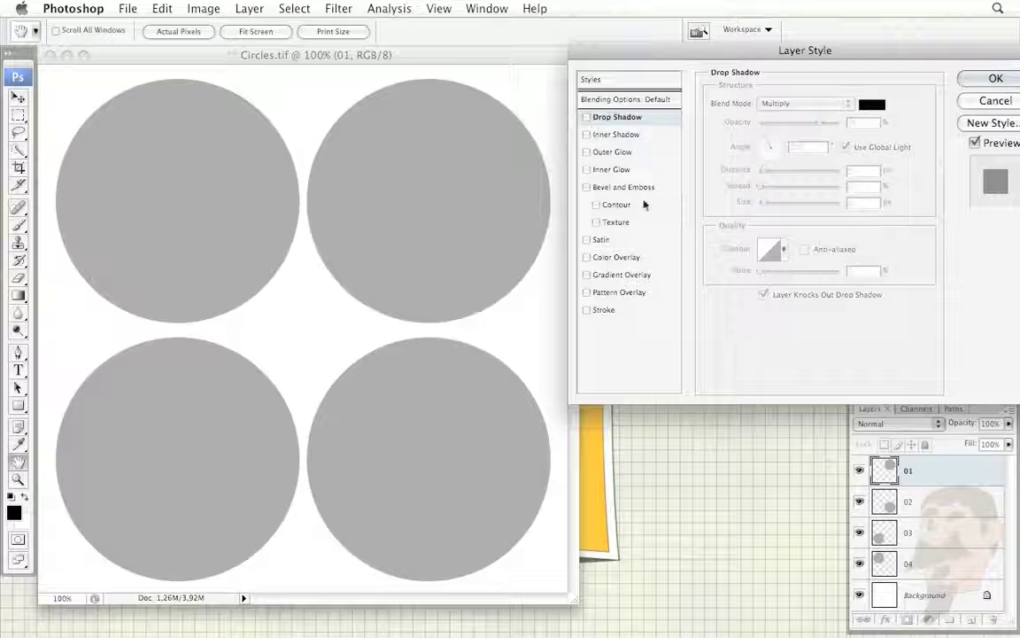
# Step: Add Bevel and Emboss, try Emboss and Pillow Emboss, then use Inner Bevel at 250 px
pyautogui.click(620, 187)
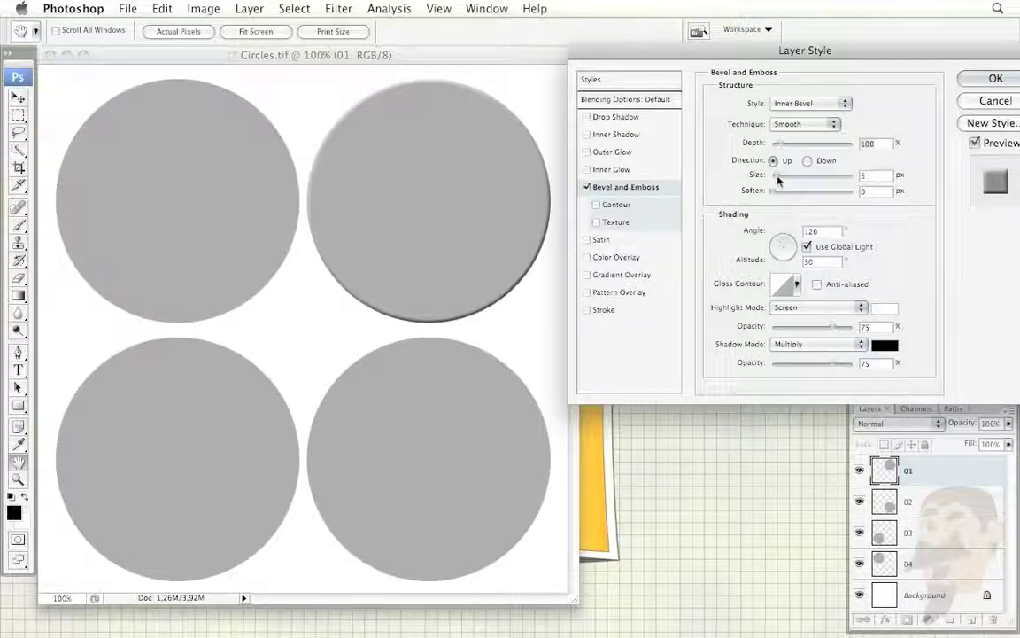
pyautogui.click(800, 104)
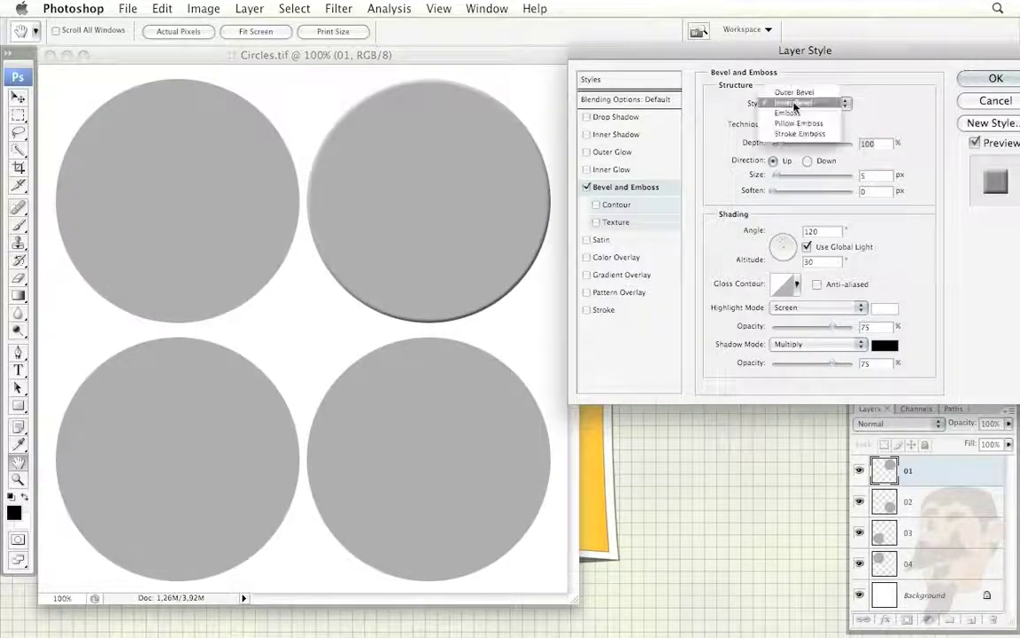
pyautogui.click(788, 114)
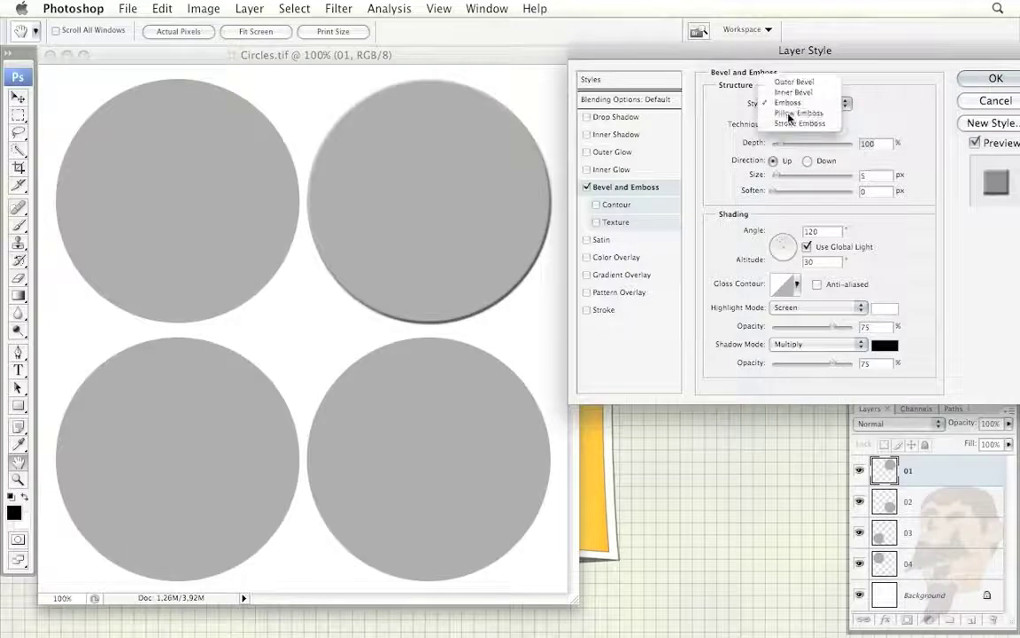
pyautogui.click(793, 112)
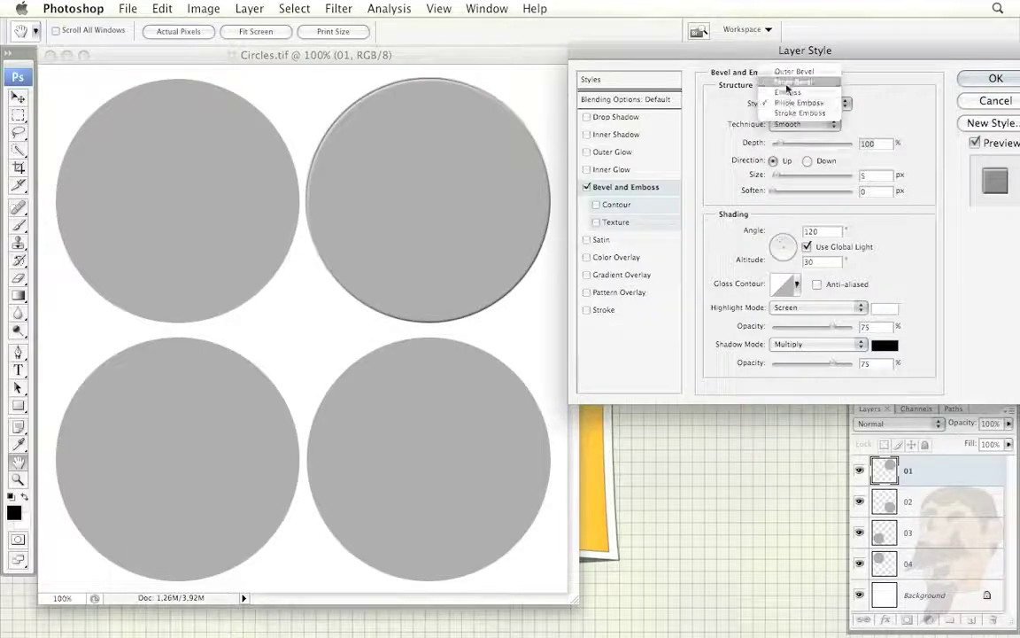
pyautogui.click(787, 82)
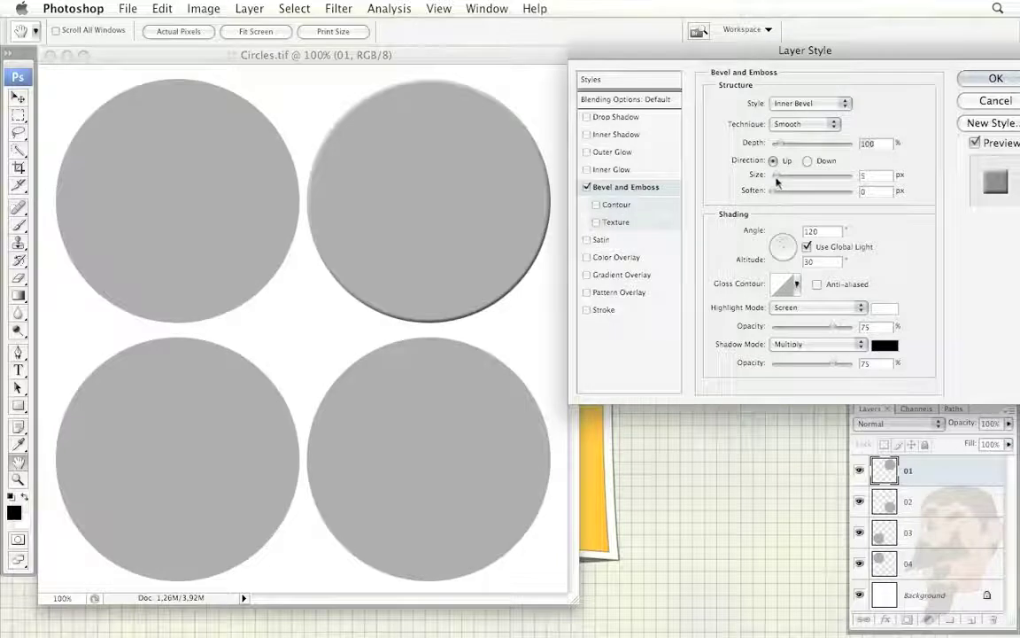
pyautogui.moveTo(777, 176); pyautogui.dragTo(852, 176)
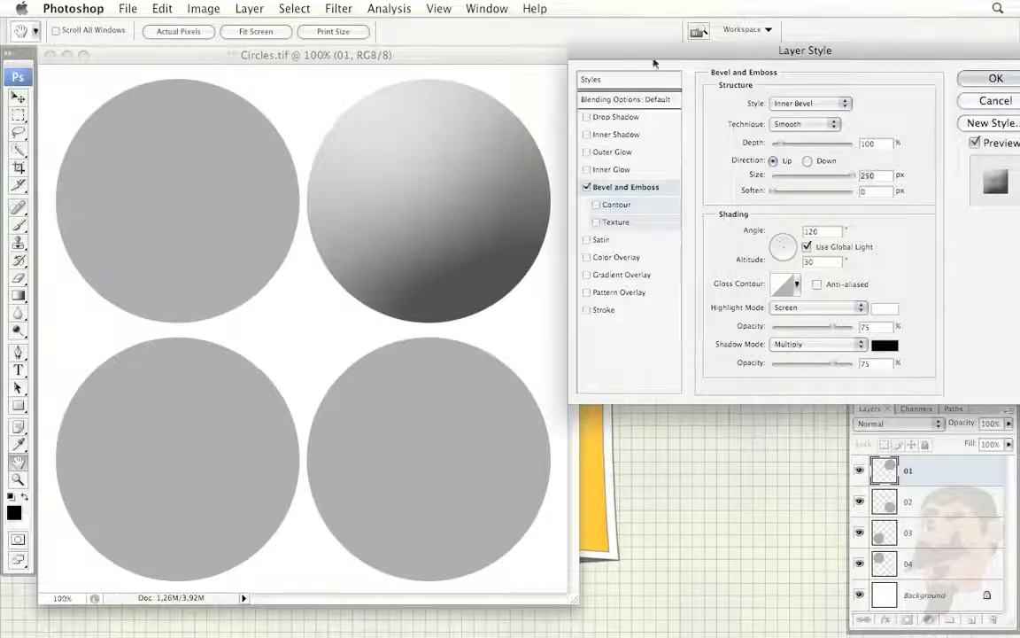
# Step: Add a pink Color Overlay in Multiply blend mode and apply the layer style
pyautogui.click(616, 256)
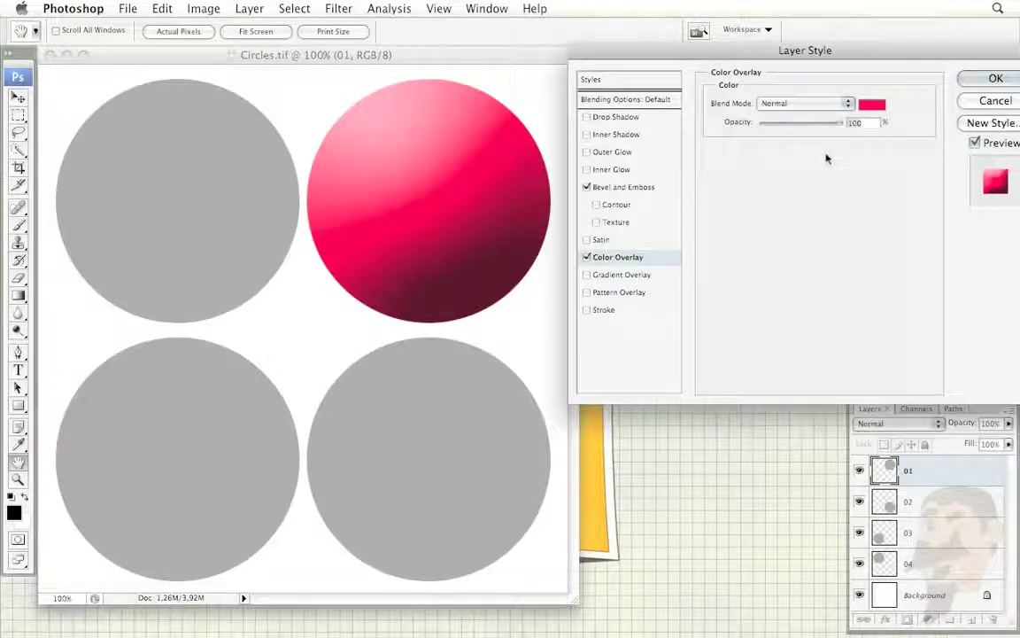
pyautogui.click(843, 107)
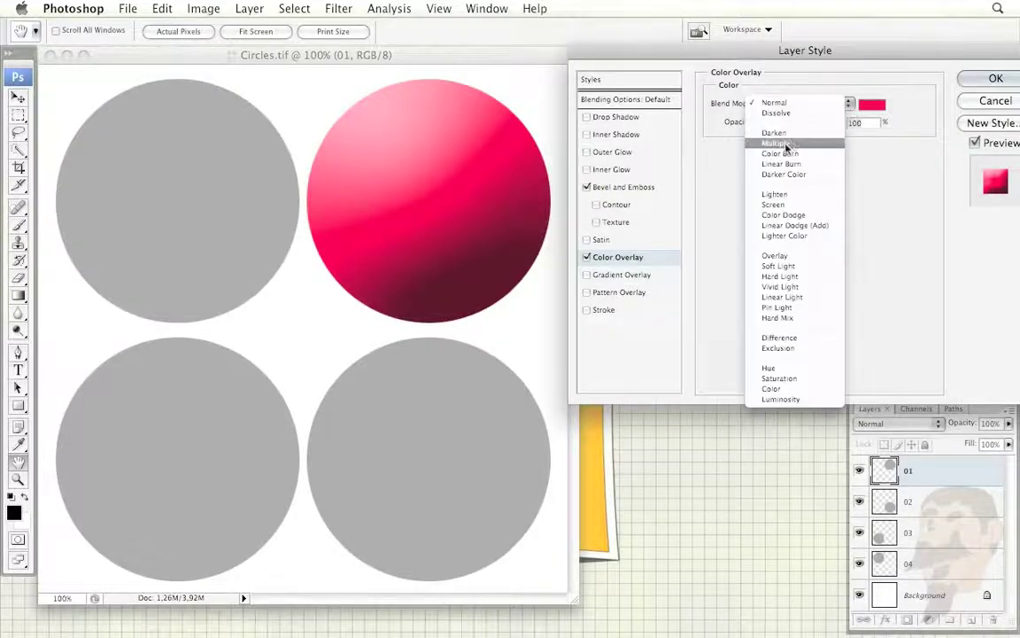
pyautogui.click(786, 139)
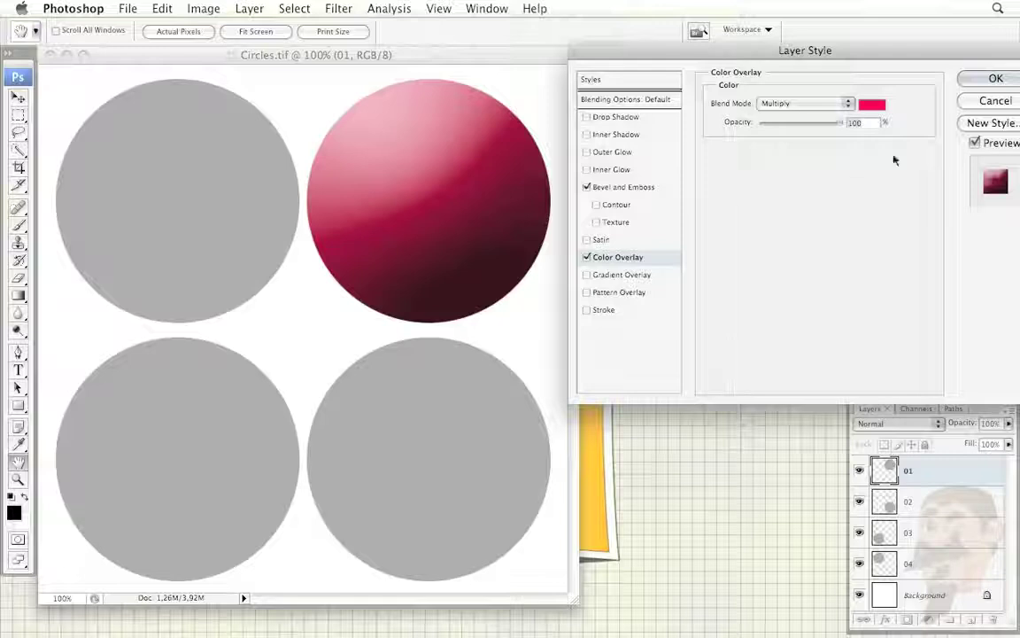
pyautogui.click(990, 79)
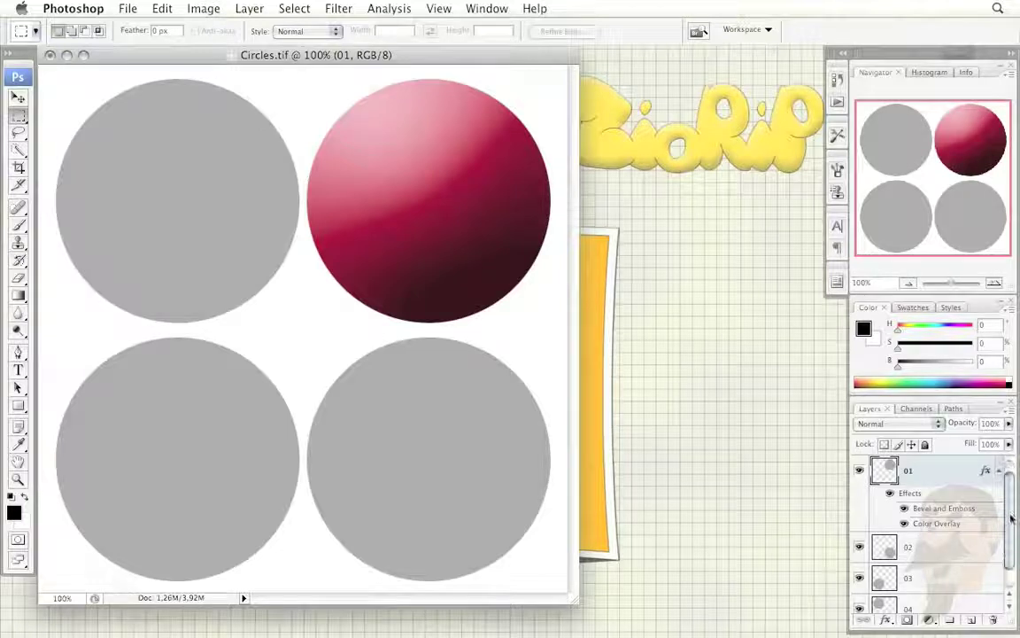
pyautogui.scroll(-2, 1009, 507)
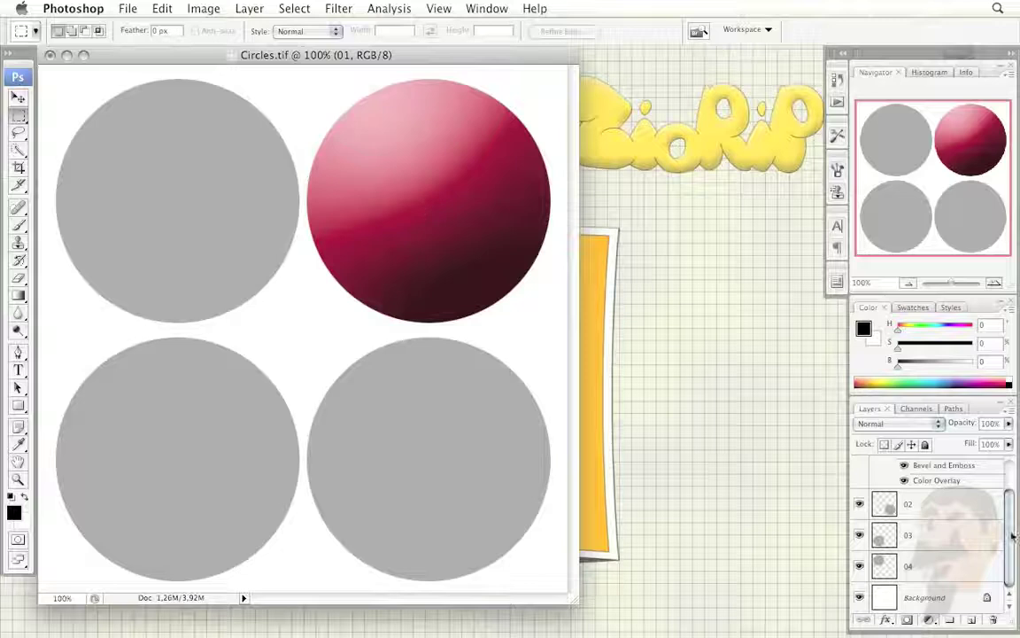
pyautogui.moveTo(1012, 534); pyautogui.dragTo(1012, 488)
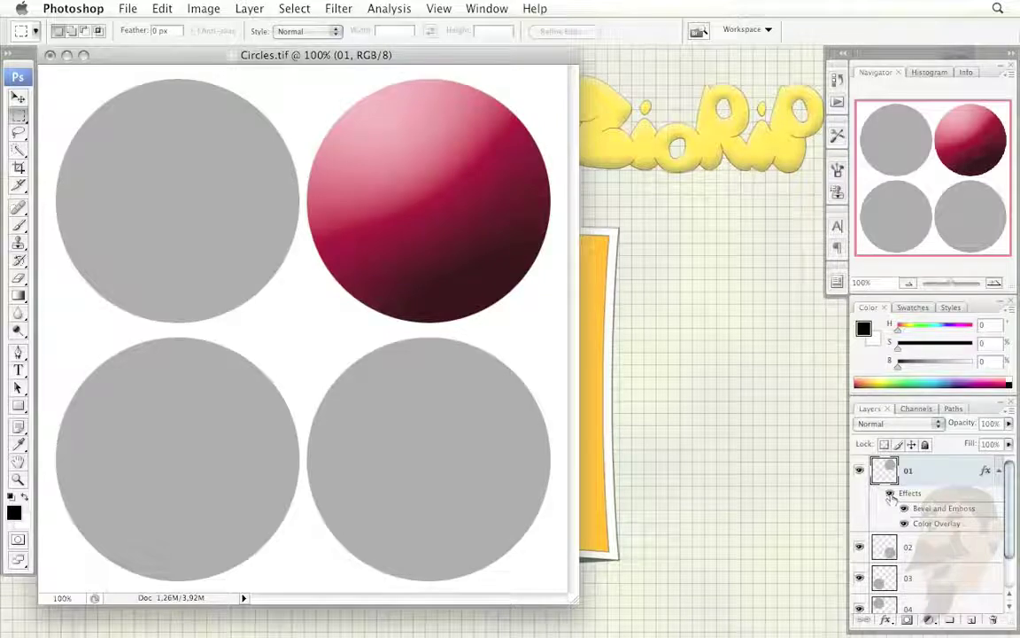
pyautogui.click(890, 496)
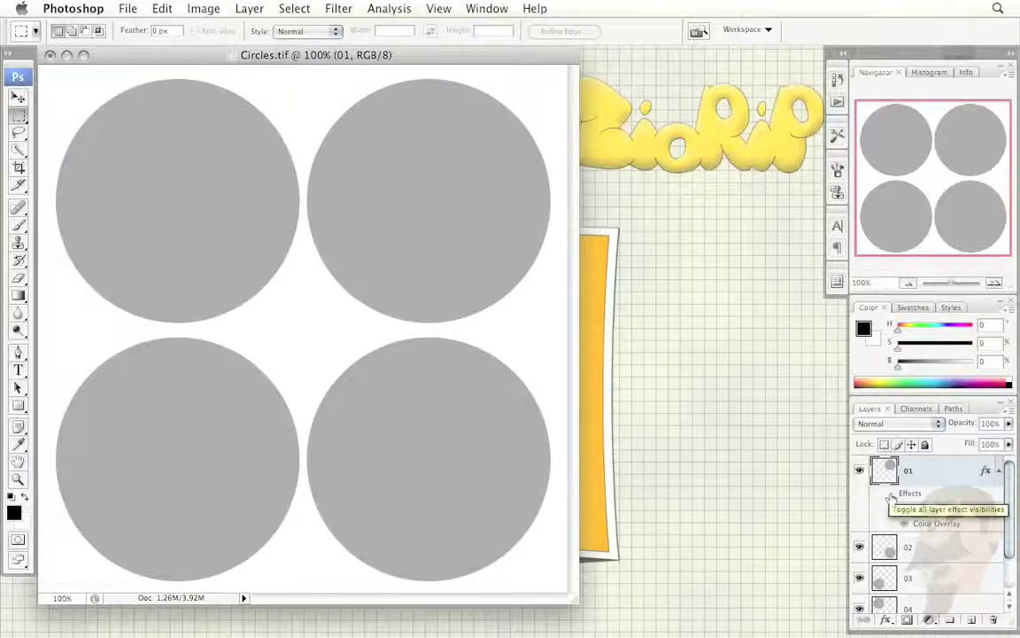
pyautogui.click(890, 493)
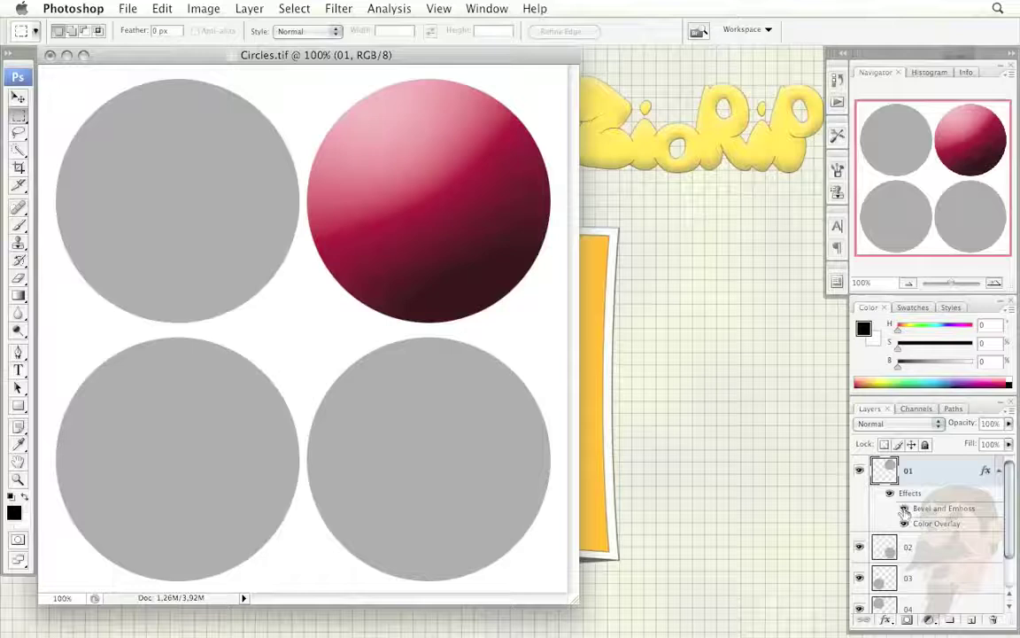
pyautogui.click(904, 509)
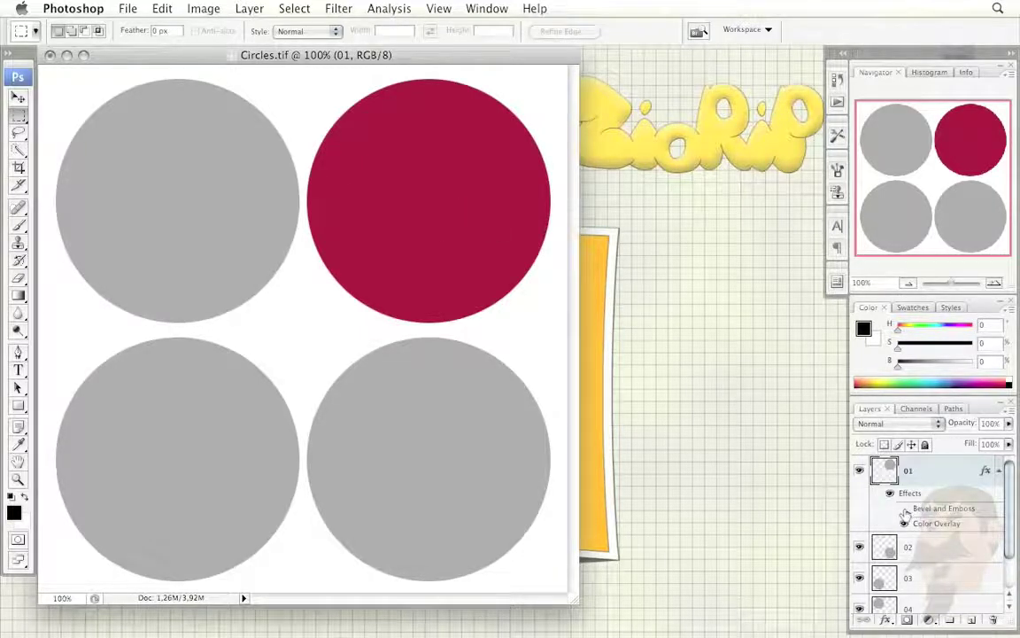
pyautogui.click(904, 508)
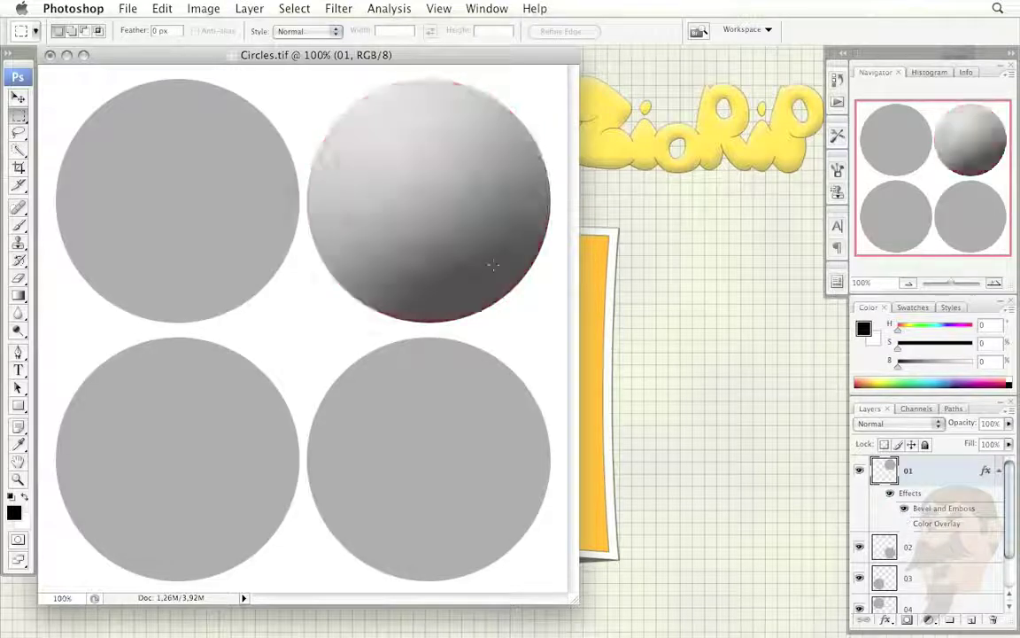
pyautogui.click(905, 524)
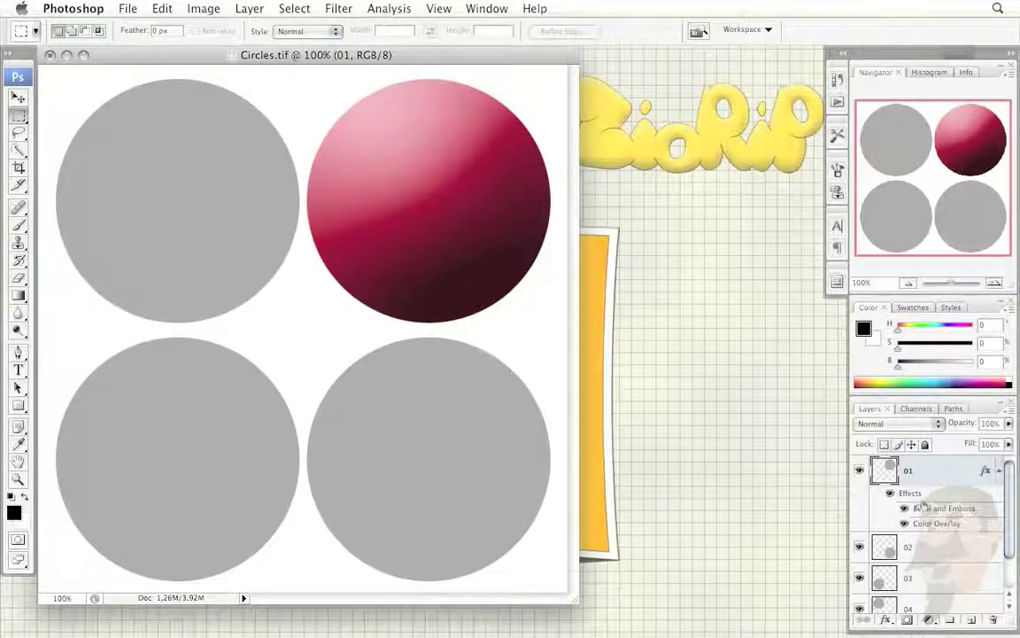
# Step: Copy layer 01's Bevel and Emboss and Color Overlay effects onto layer 02
pyautogui.moveTo(911, 492)
pyautogui.mouseDown()
pyautogui.moveTo(925, 496)
pyautogui.moveTo(928, 547)
pyautogui.mouseUp()
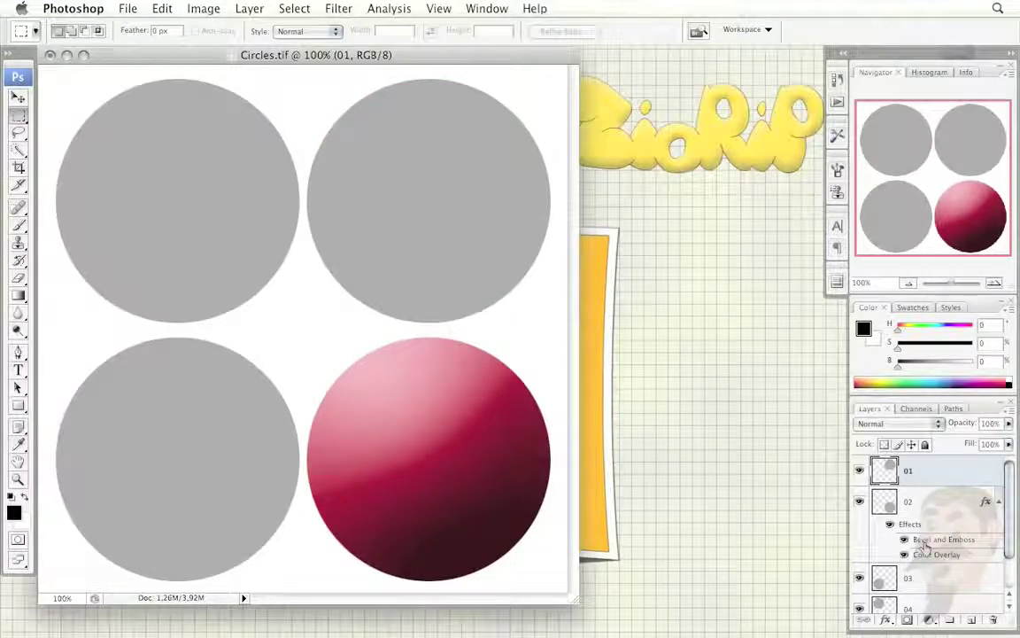
pyautogui.moveTo(986, 502); pyautogui.dragTo(912, 469)
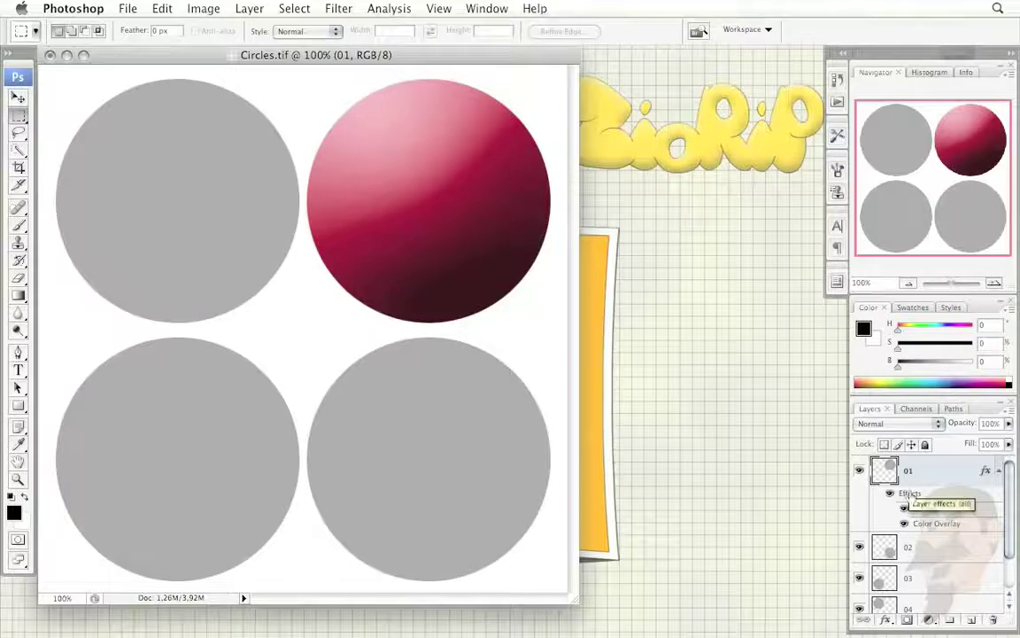
pyautogui.moveTo(909, 493)
pyautogui.mouseDown()
pyautogui.moveTo(915, 580)
pyautogui.moveTo(912, 474)
pyautogui.mouseUp()
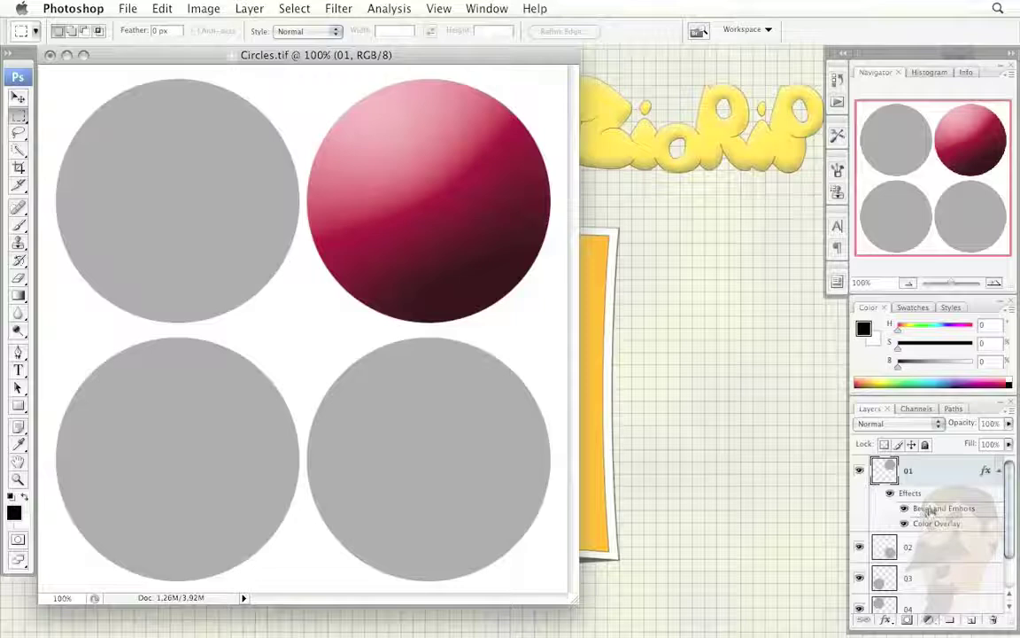
pyautogui.moveTo(924, 510); pyautogui.dragTo(932, 549)
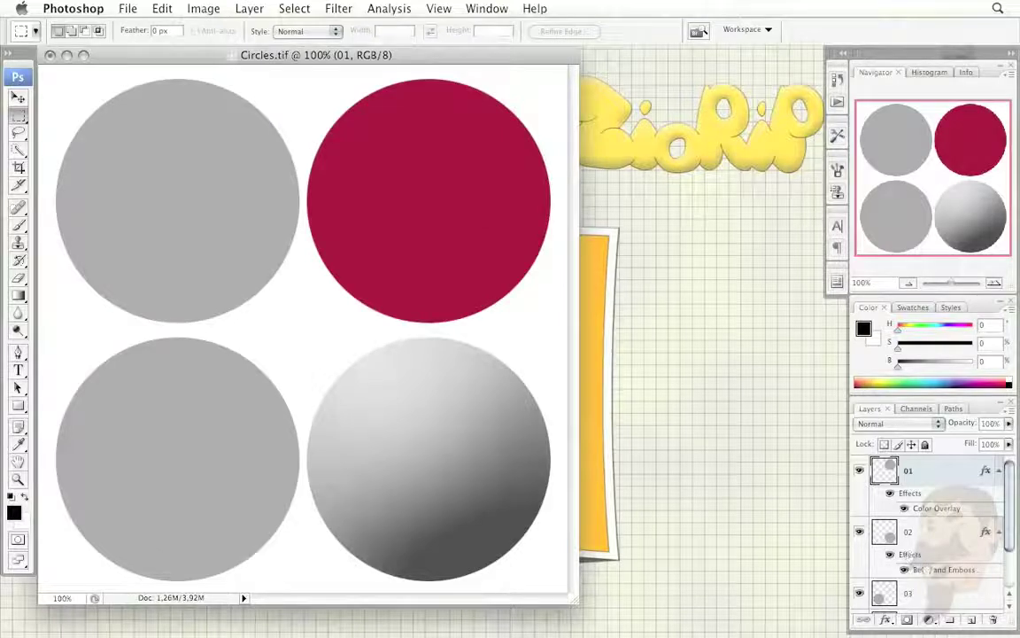
pyautogui.moveTo(924, 570); pyautogui.dragTo(937, 488)
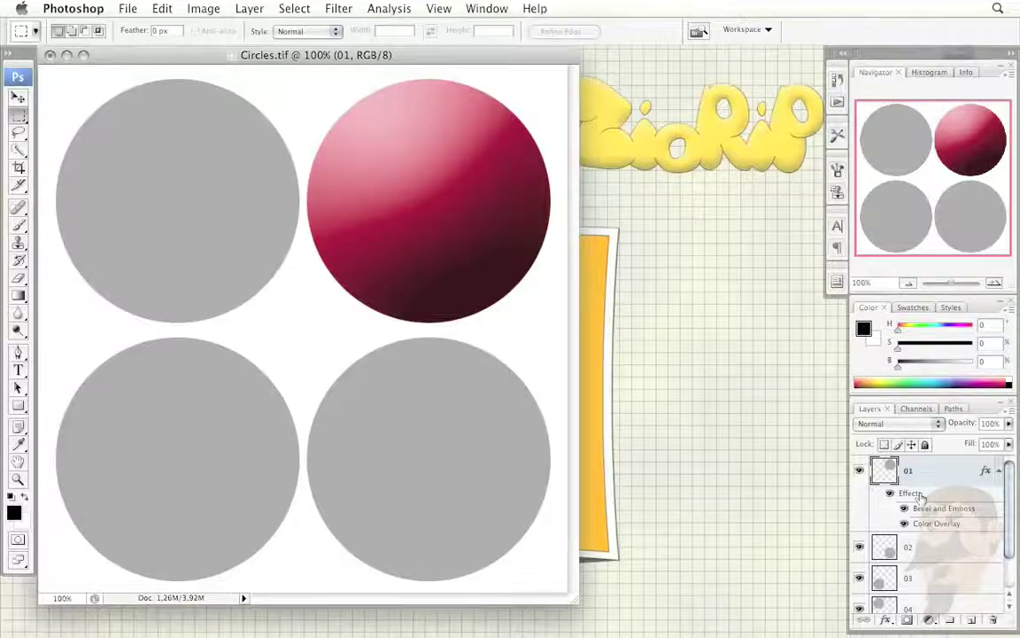
pyautogui.moveTo(917, 499); pyautogui.dragTo(908, 546)
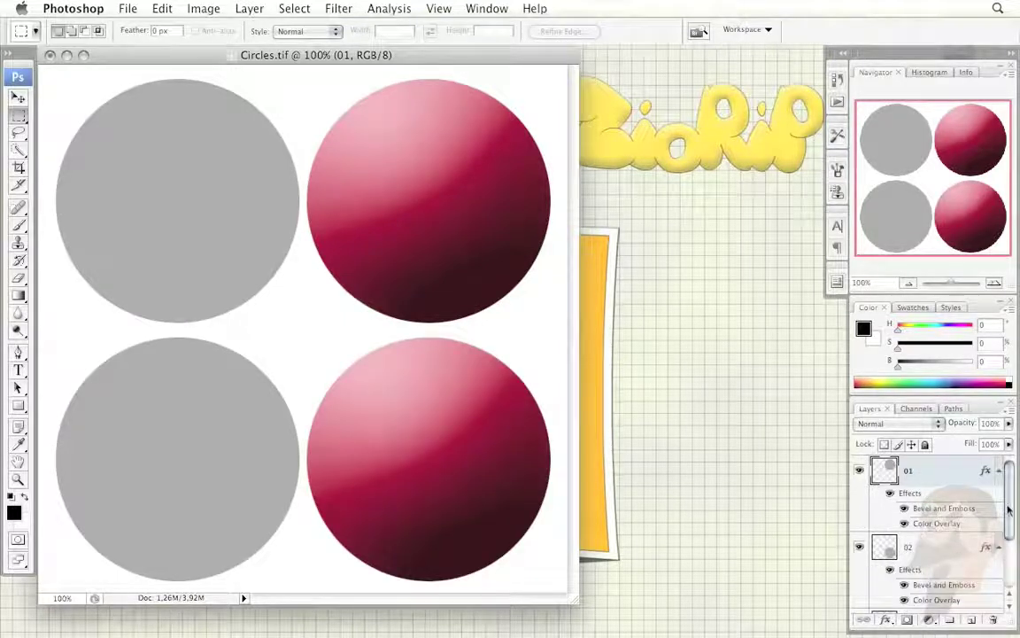
pyautogui.scroll(-3, 908, 461)
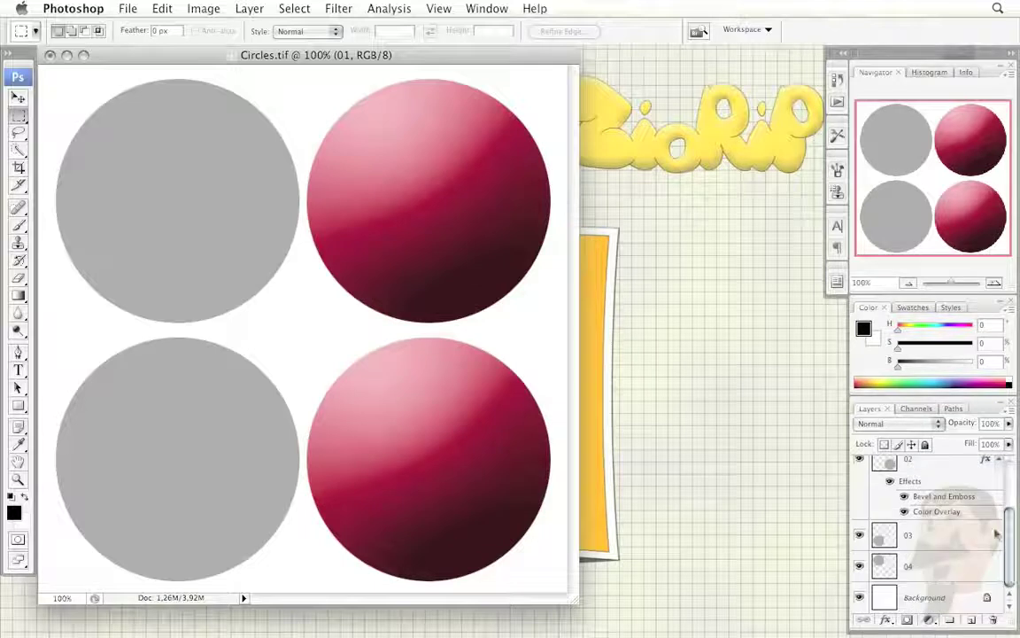
pyautogui.scroll(1, 1010, 532)
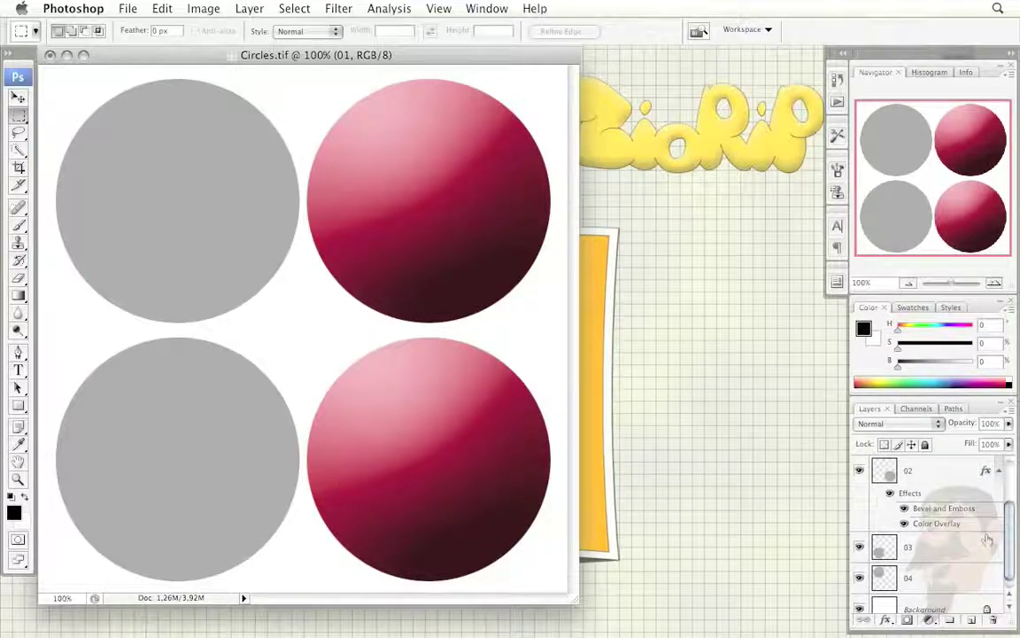
# Step: Copy layer 02's layer style and paste it onto layers 03 and 04
pyautogui.rightClick(987, 475)
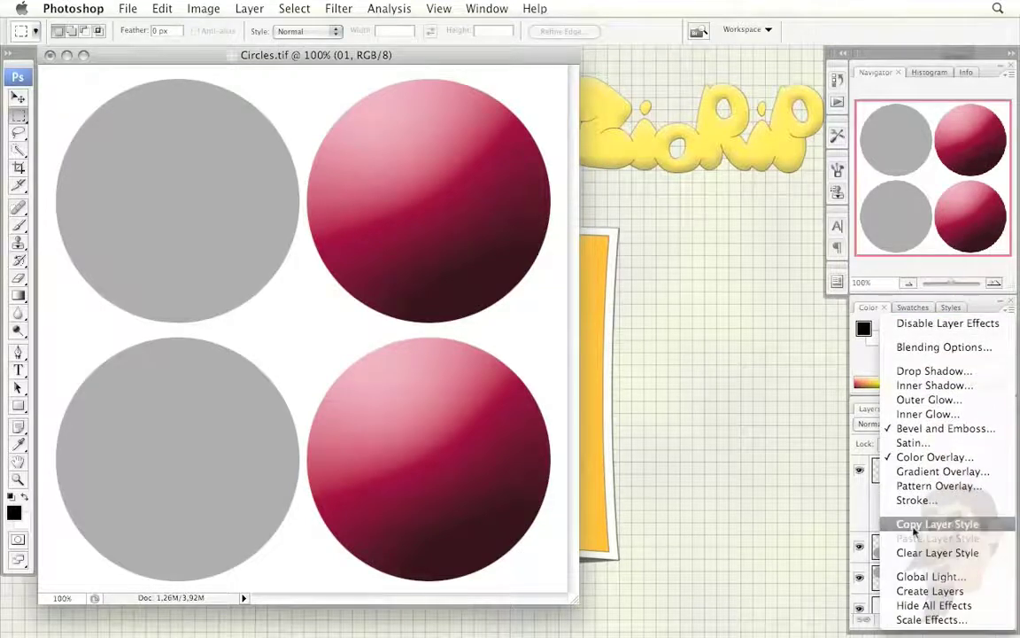
pyautogui.click(952, 529)
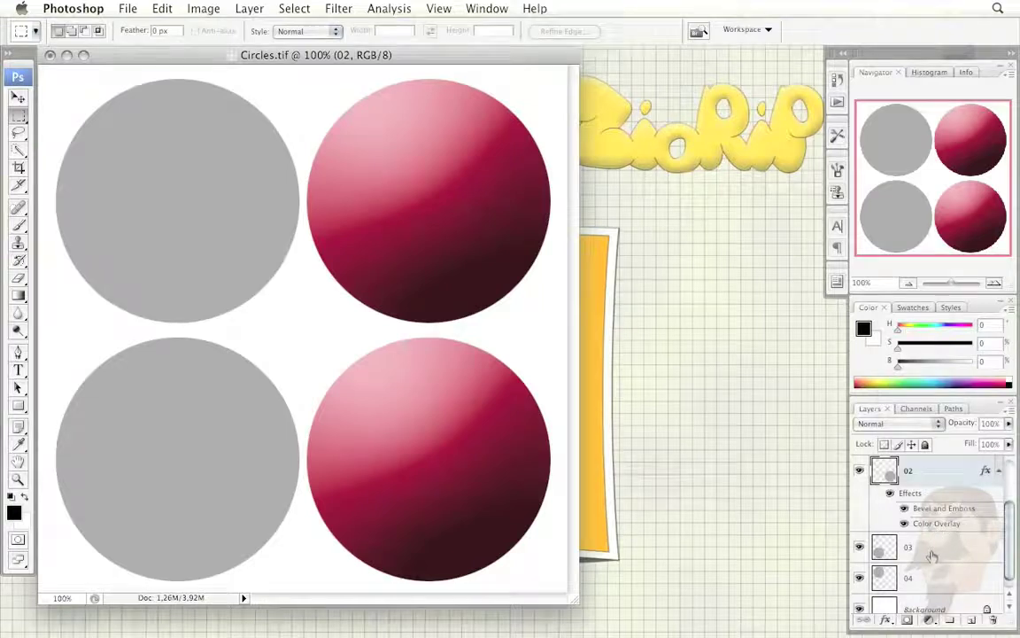
pyautogui.keyDown('shift'); pyautogui.click(938, 585); pyautogui.keyUp('shift')
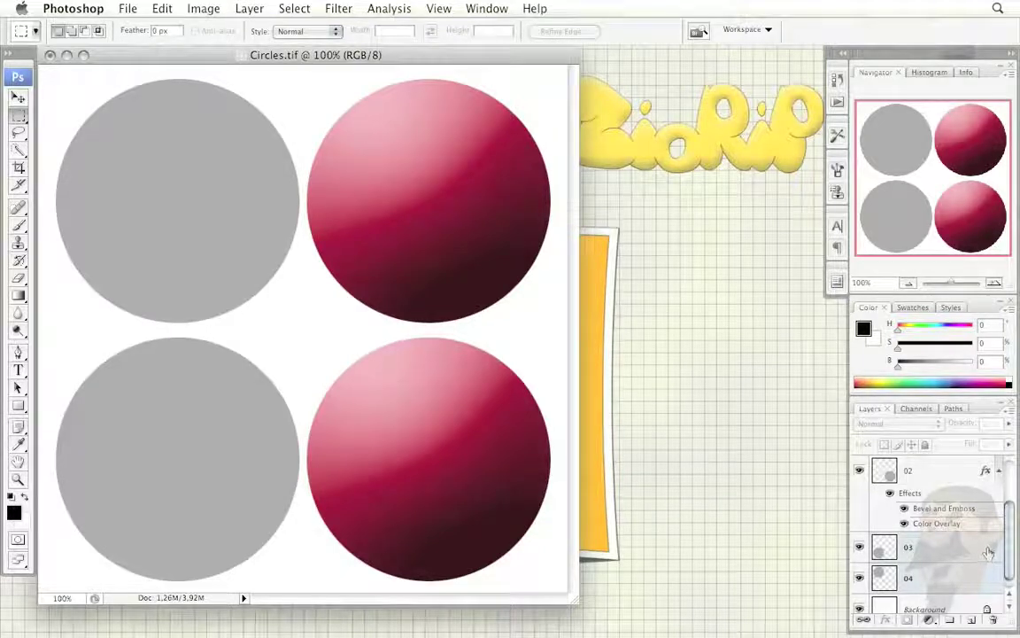
pyautogui.rightClick(990, 552)
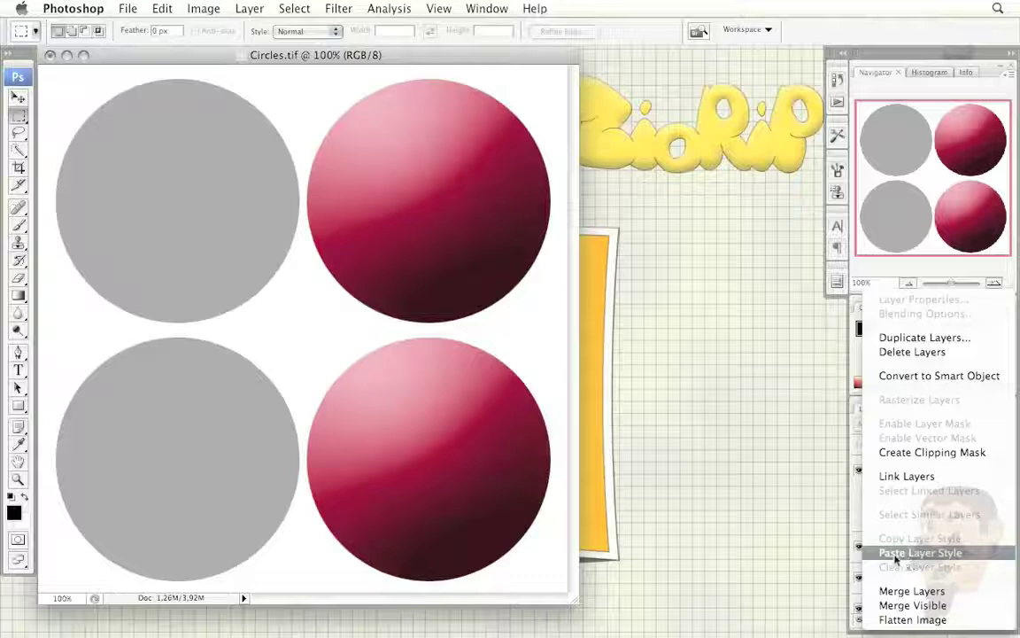
pyautogui.click(970, 556)
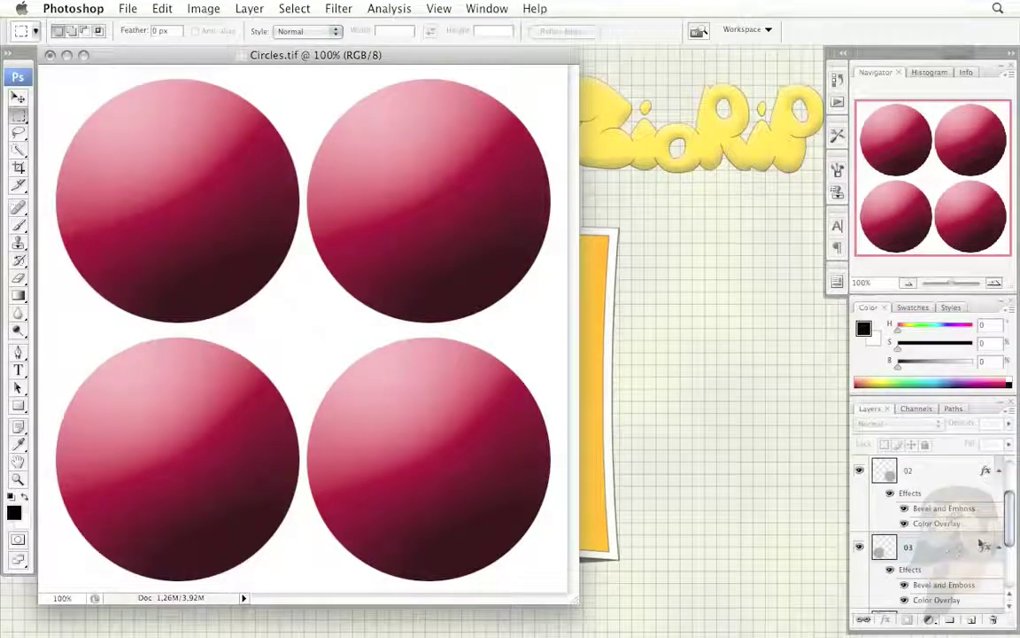
pyautogui.moveTo(1010, 529); pyautogui.dragTo(1016, 580)
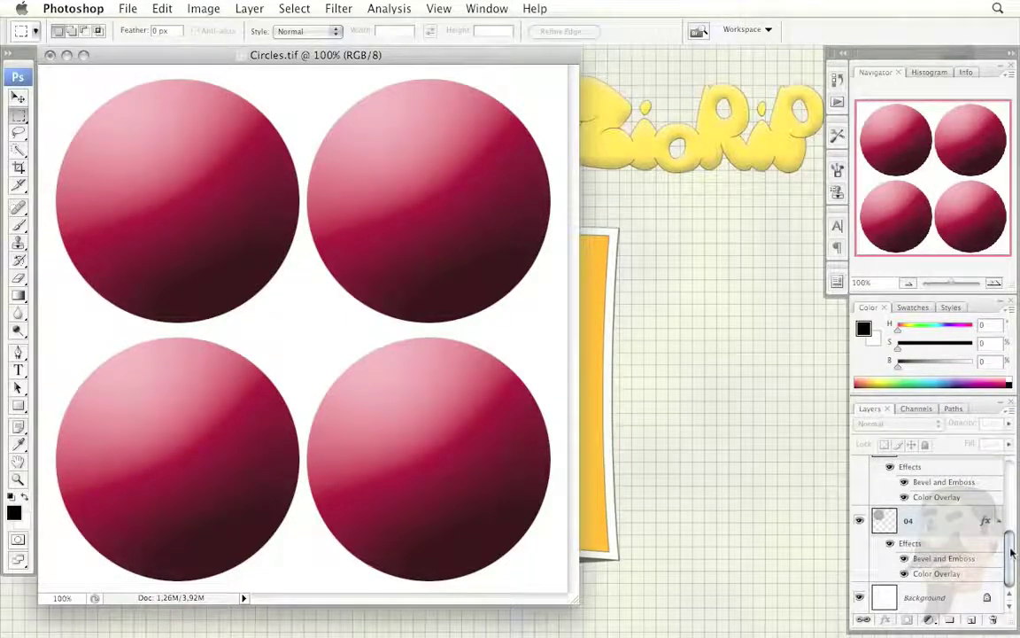
pyautogui.moveTo(1010, 551); pyautogui.dragTo(1005, 459)
pyautogui.moveTo(985, 502); pyautogui.dragTo(976, 503)
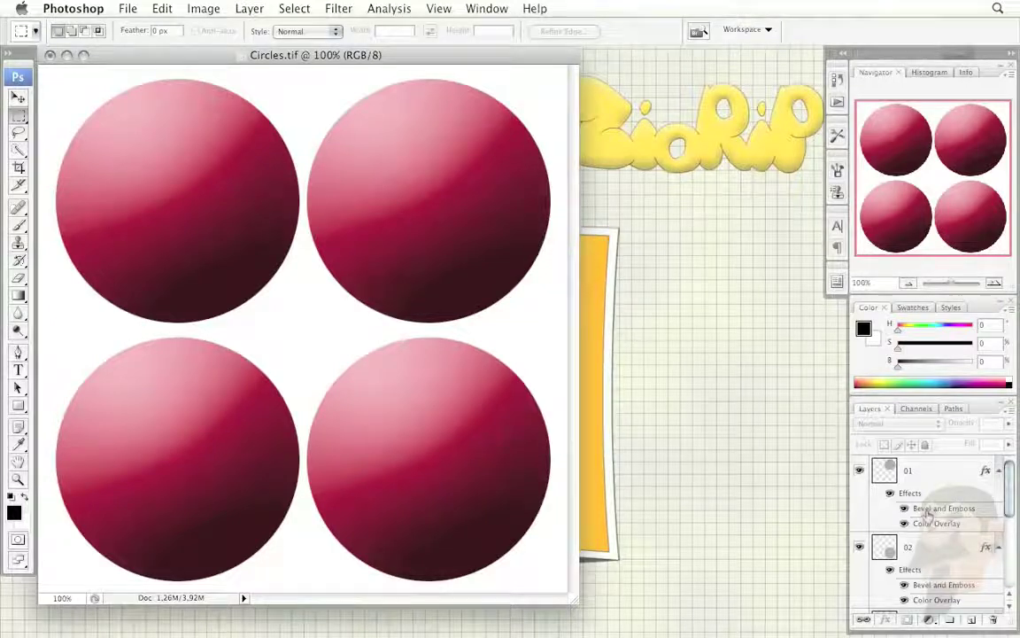
# Step: Change layer 01's Color Overlay colour to blue #0012ff and apply it
pyautogui.doubleClick(923, 523)
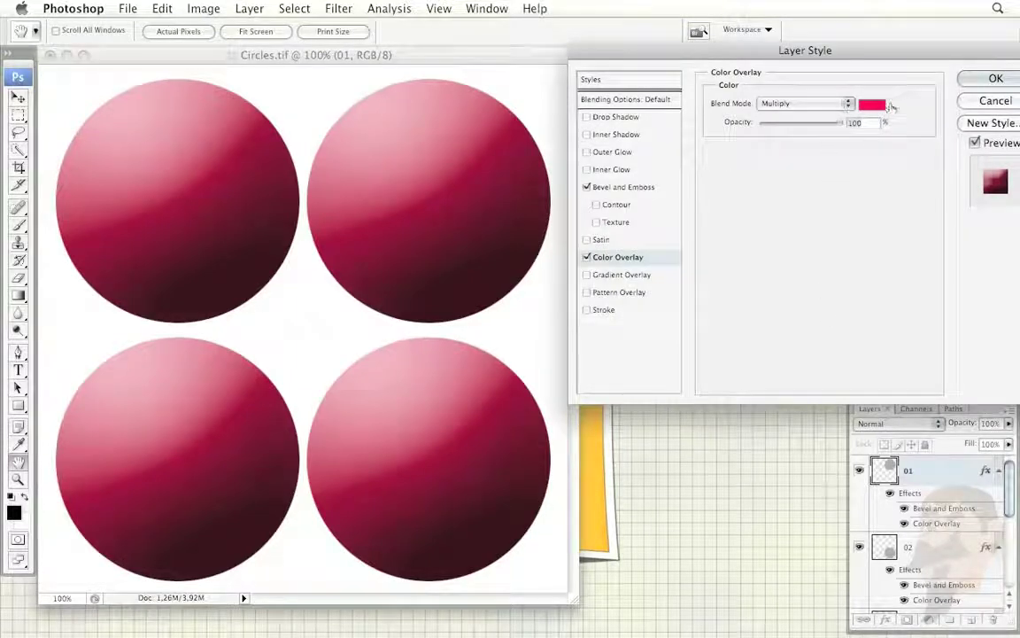
pyautogui.click(877, 106)
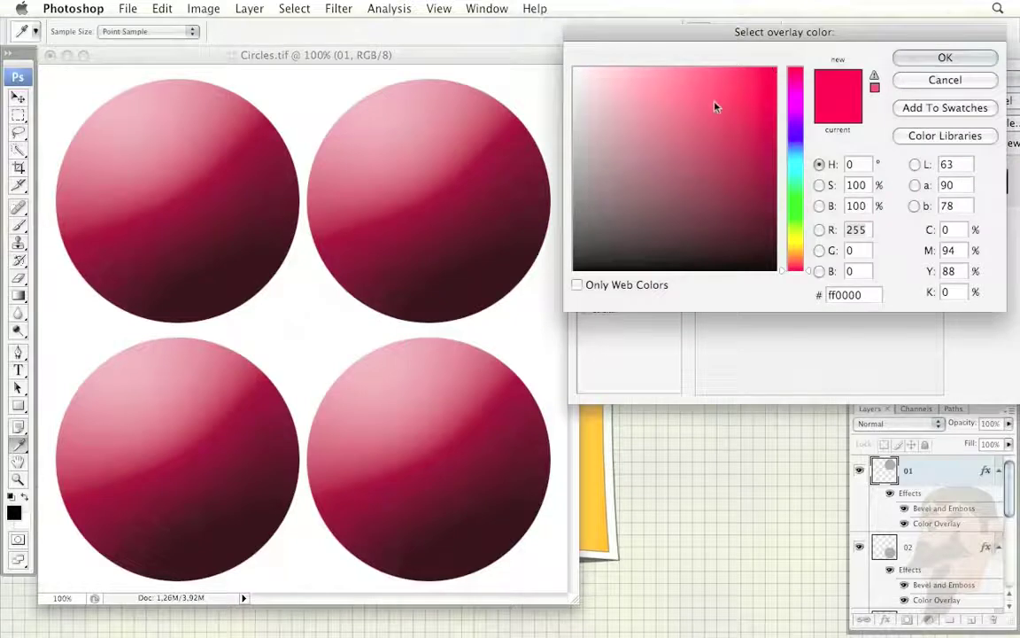
pyautogui.click(795, 135)
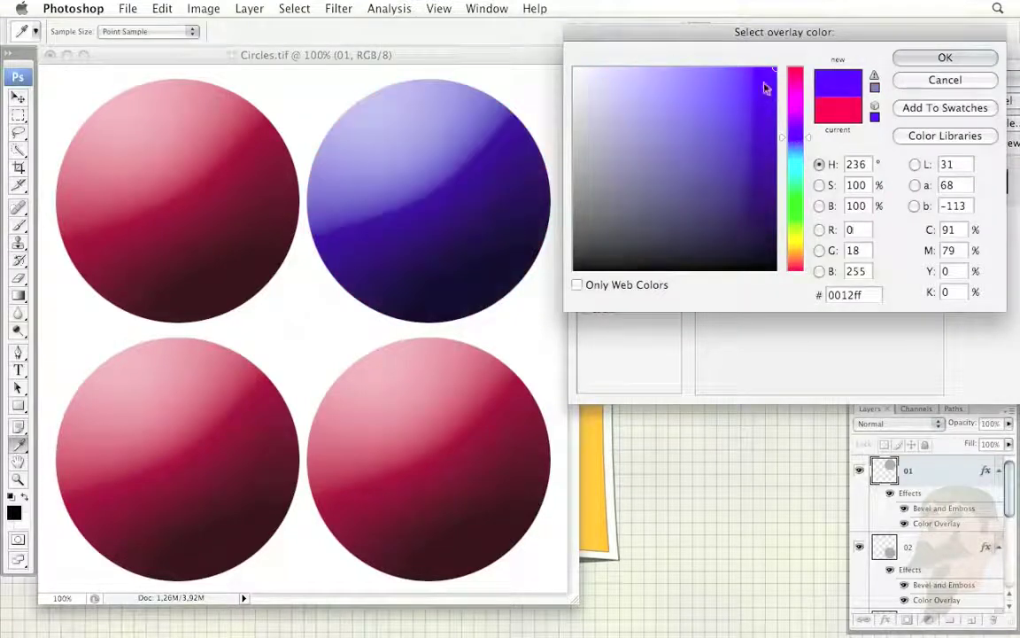
pyautogui.click(925, 58)
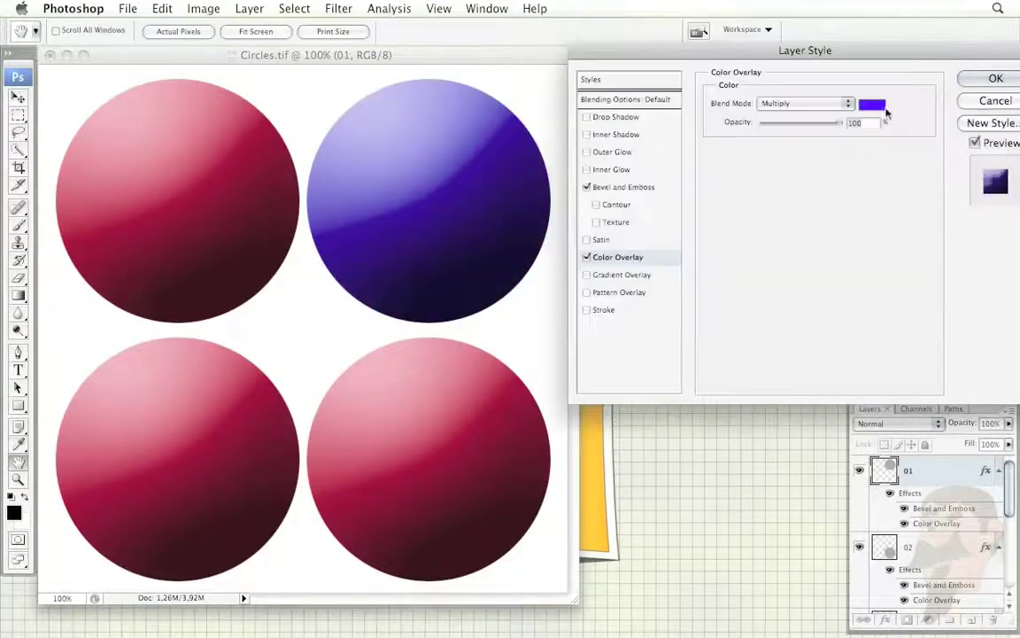
pyautogui.click(977, 80)
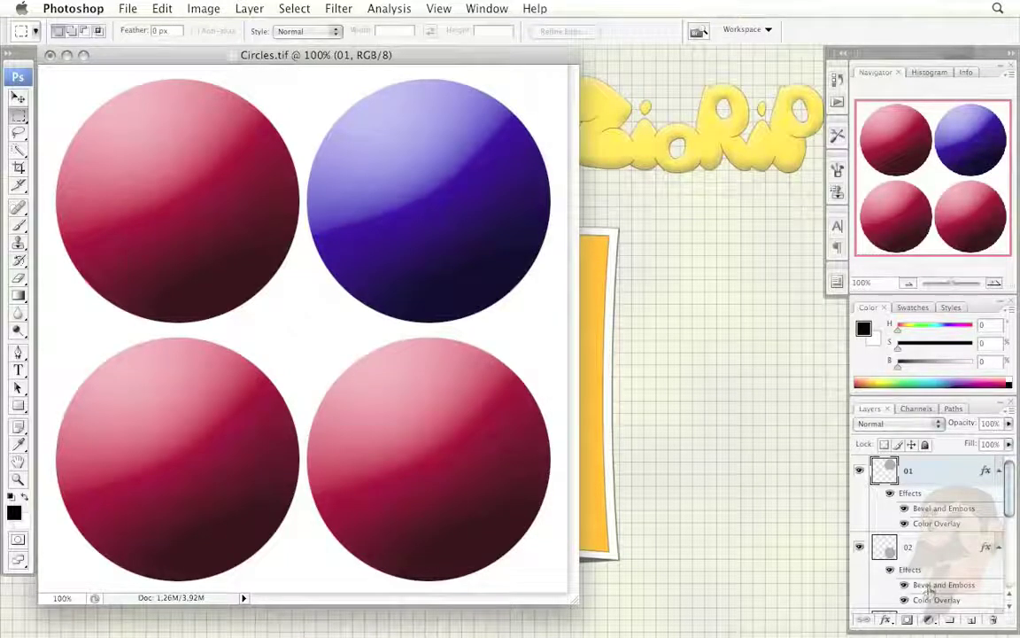
# Step: Swap layer 02's Bevel and Emboss for an Inner Shadow with size 128 px and distance 100 px
pyautogui.doubleClick(930, 587)
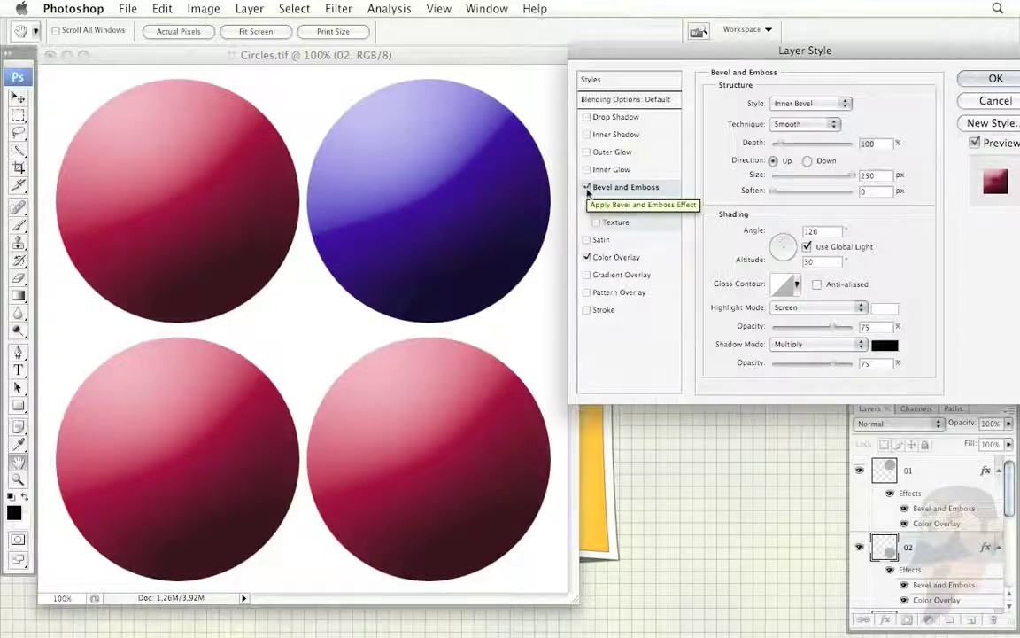
pyautogui.click(587, 188)
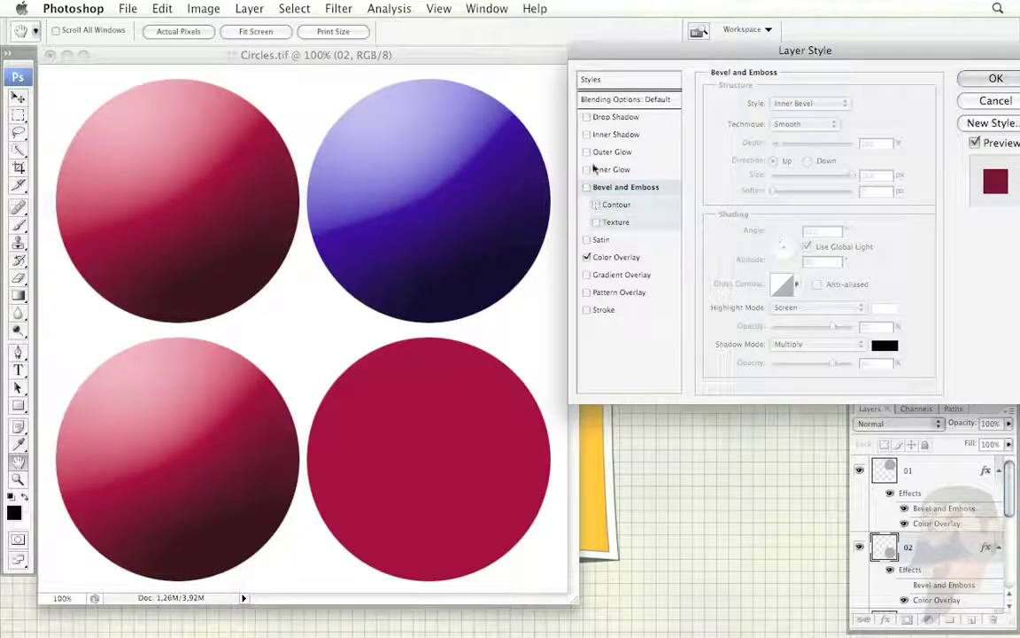
pyautogui.click(587, 136)
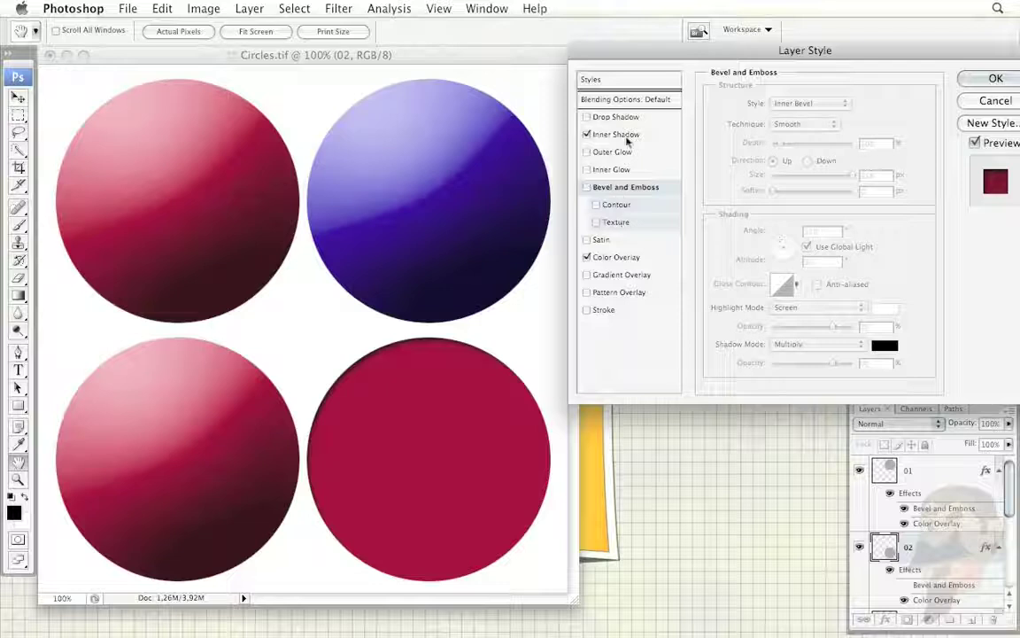
pyautogui.click(587, 187)
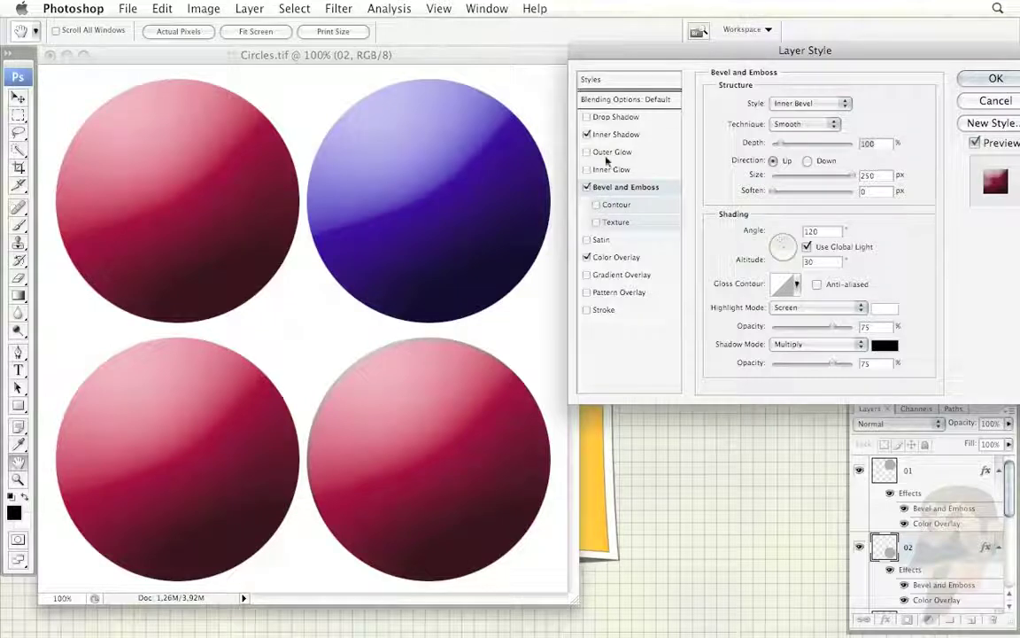
pyautogui.click(586, 187)
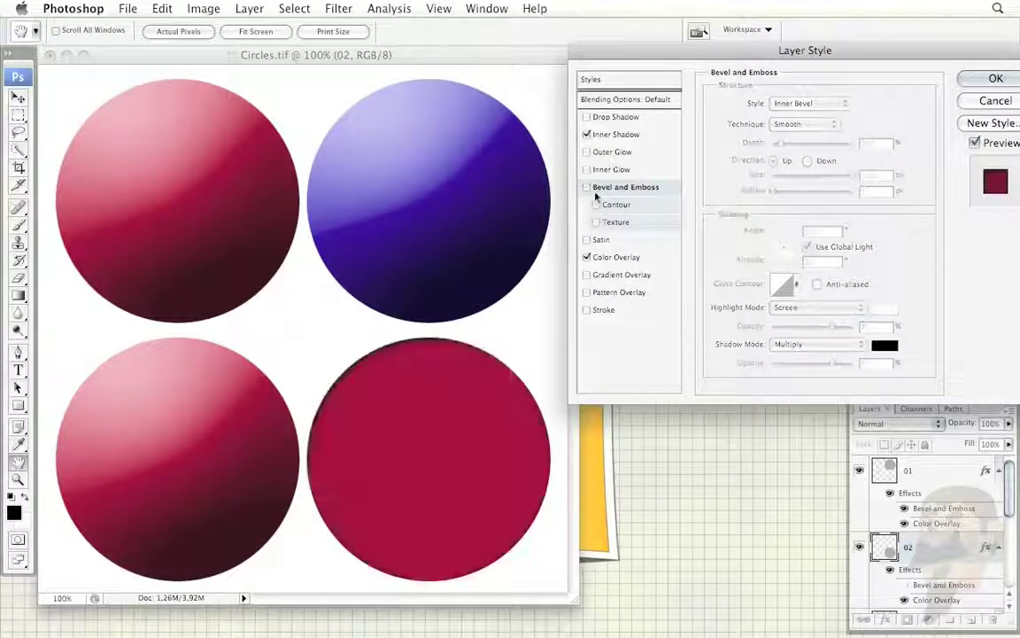
pyautogui.click(614, 134)
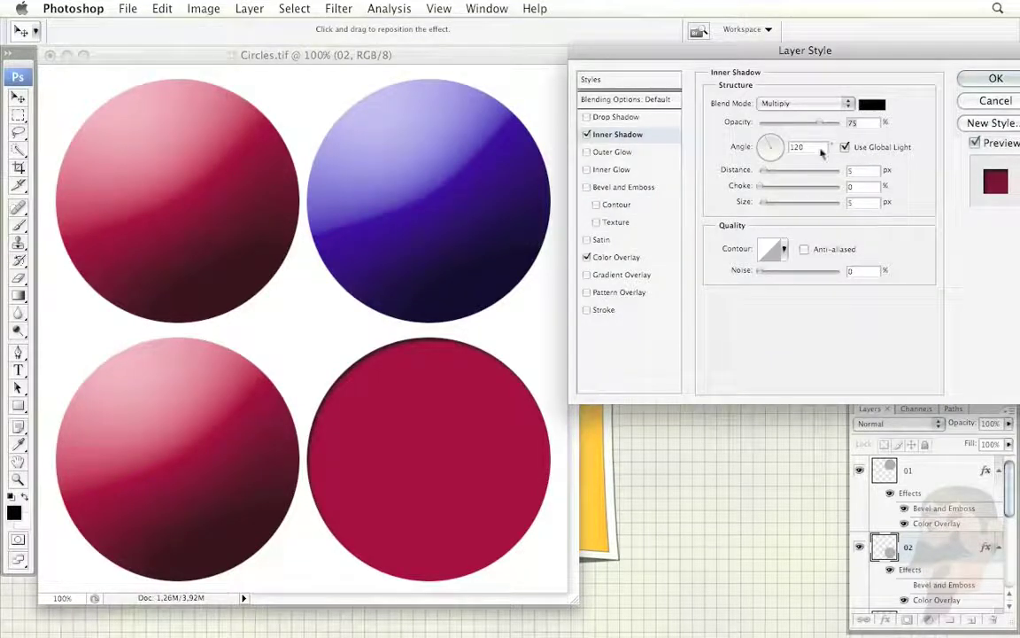
pyautogui.moveTo(773, 201); pyautogui.dragTo(805, 205)
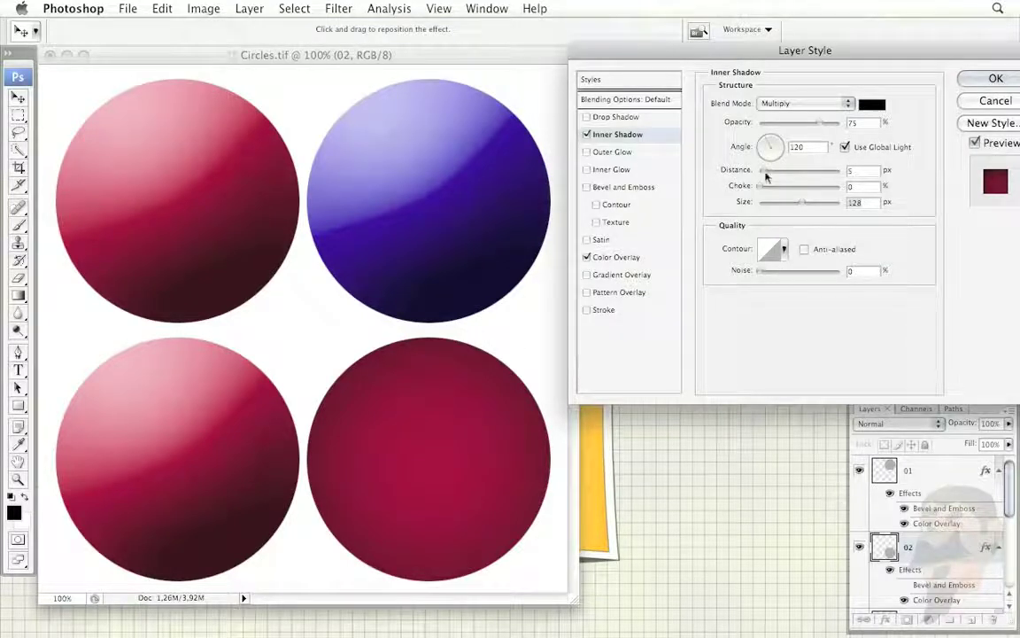
pyautogui.moveTo(762, 175); pyautogui.dragTo(813, 174)
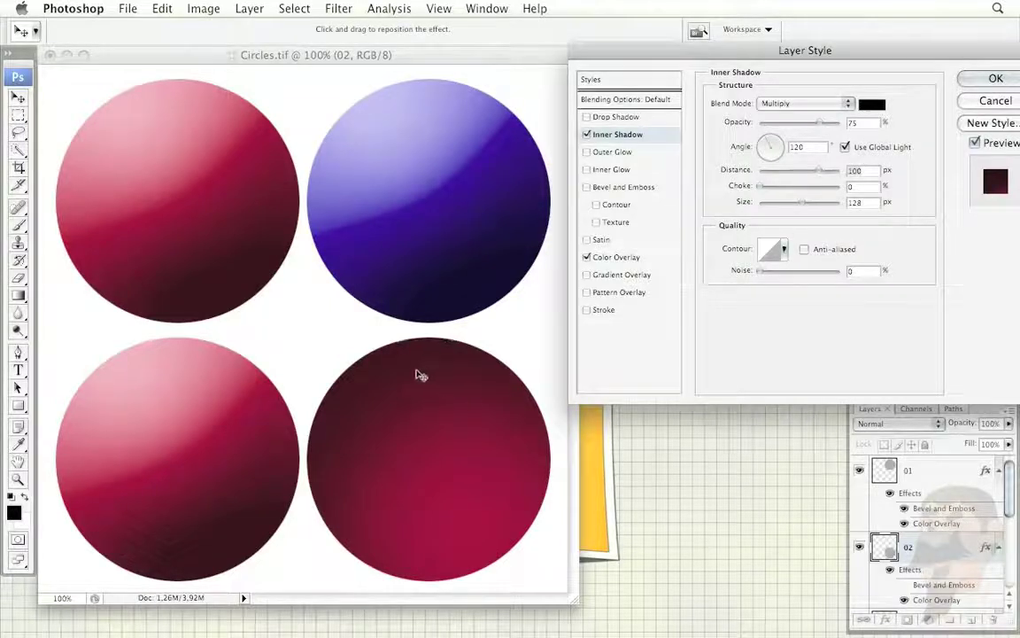
pyautogui.click(983, 80)
# Step: Replace layer 03's bevel with a white Inner Glow from the Center, size 160 px
pyautogui.moveTo(1010, 500); pyautogui.dragTo(1009, 532)
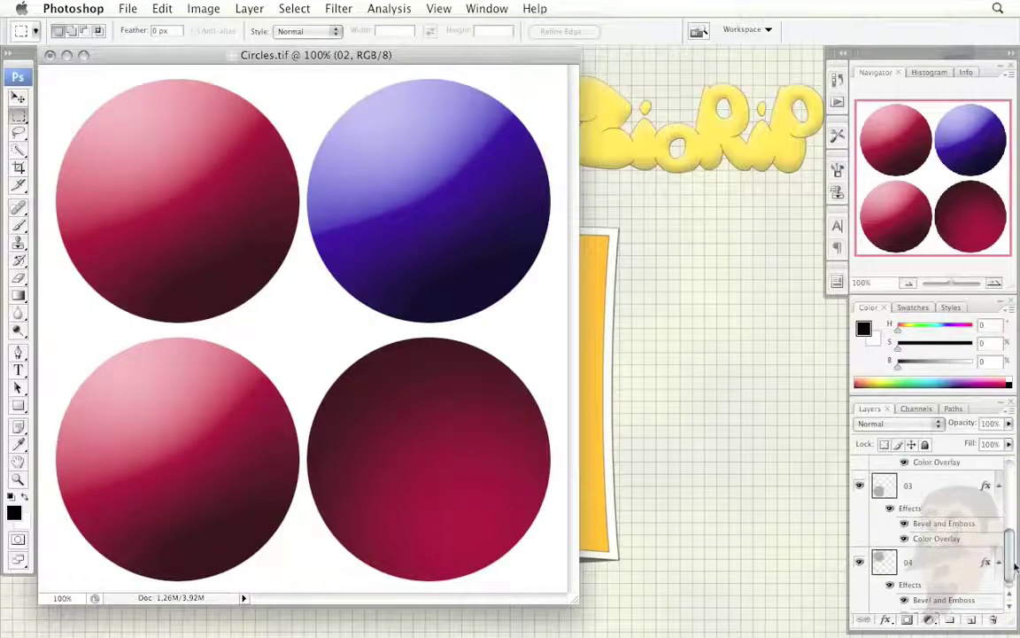
pyautogui.doubleClick(925, 523)
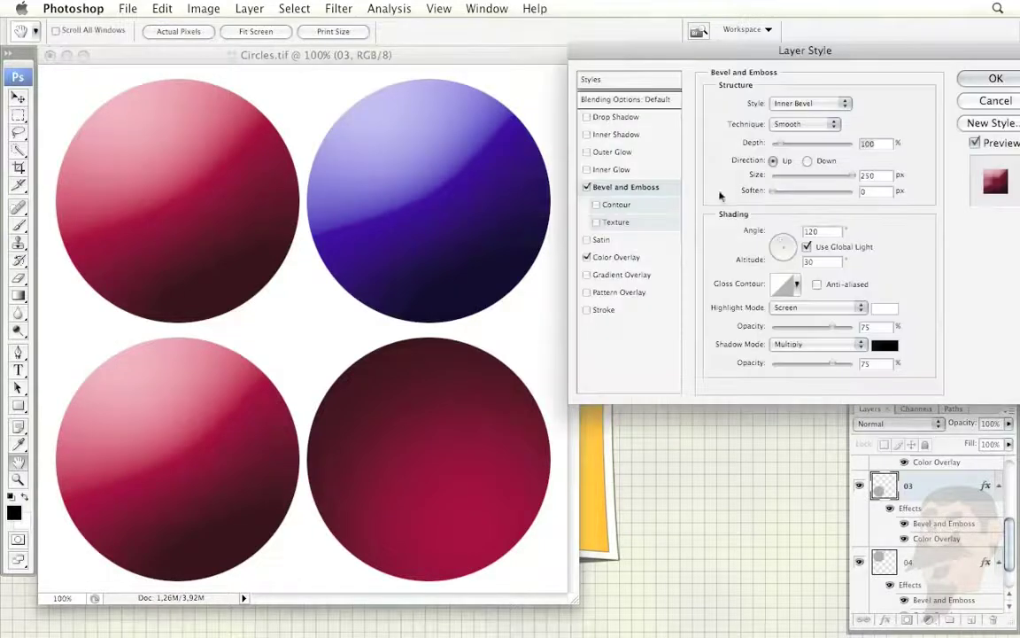
pyautogui.click(587, 186)
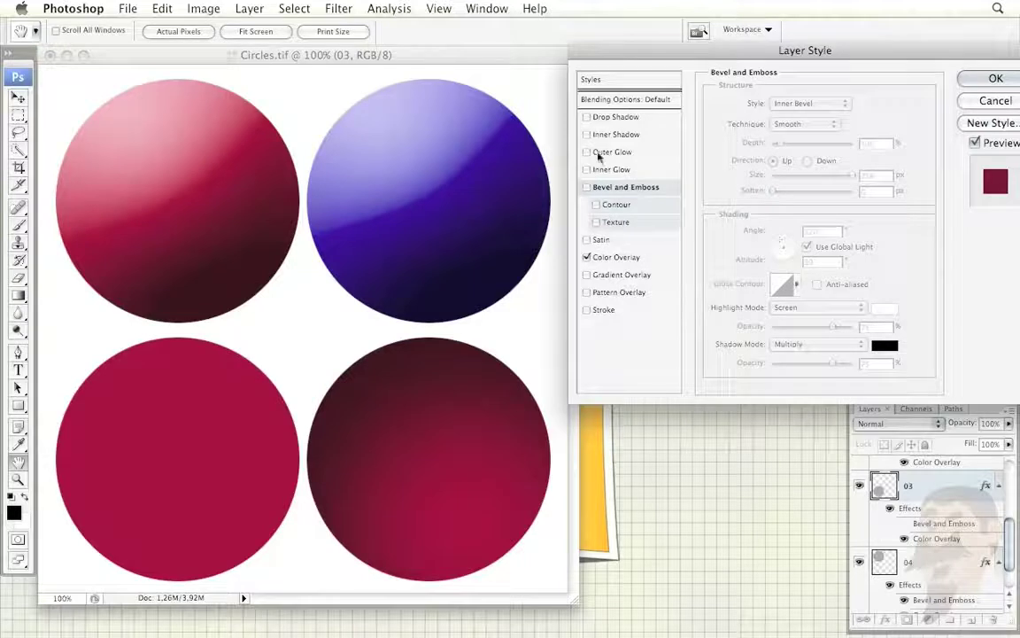
pyautogui.click(588, 169)
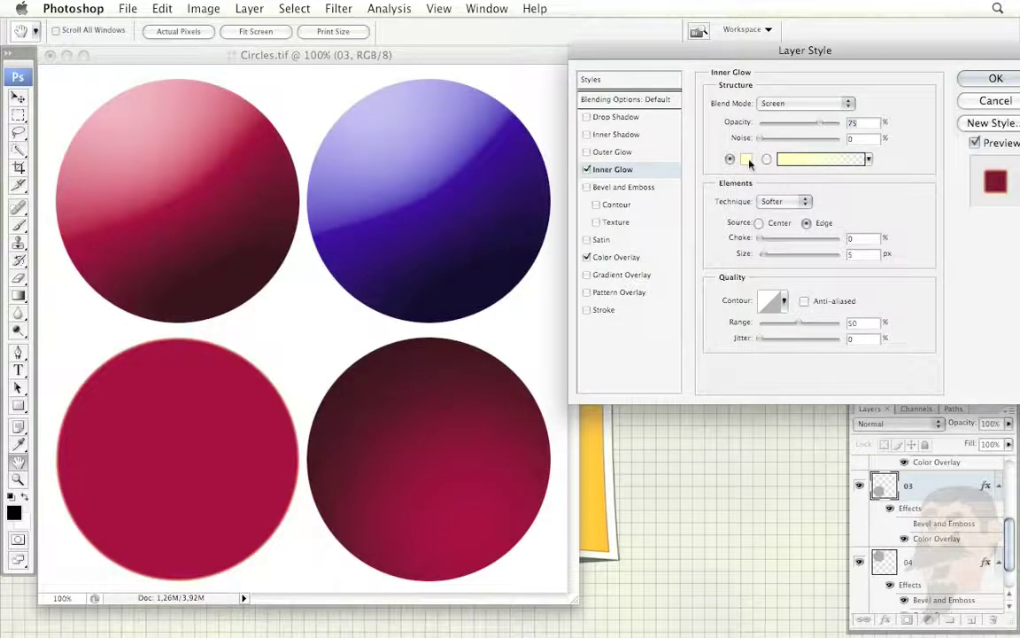
pyautogui.click(746, 160)
pyautogui.click(944, 58)
pyautogui.moveTo(767, 256)
pyautogui.mouseDown()
pyautogui.moveTo(843, 255)
pyautogui.moveTo(783, 272)
pyautogui.mouseUp()
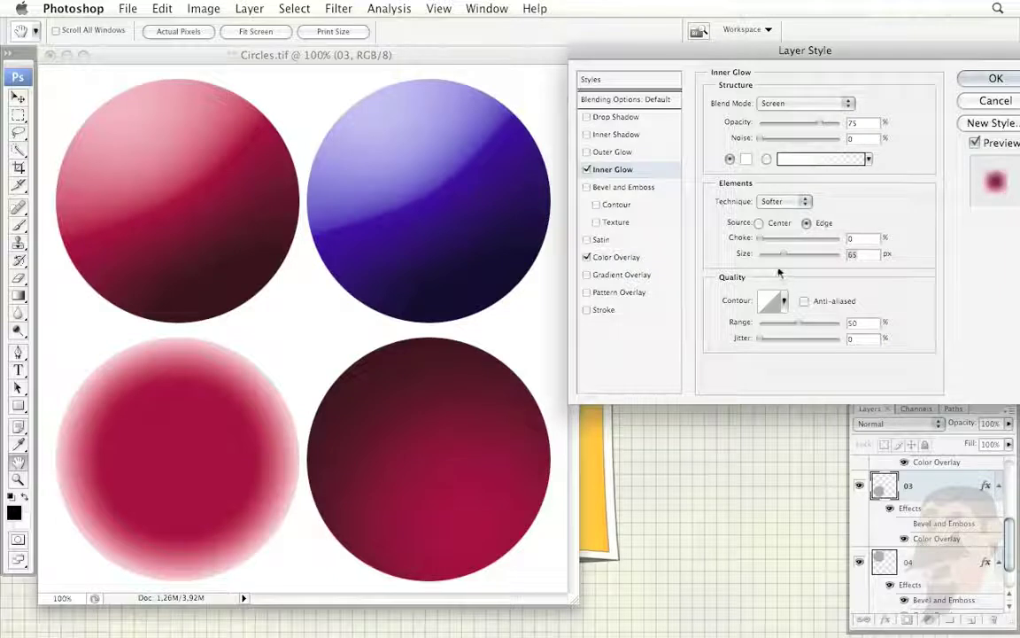
pyautogui.moveTo(786, 256); pyautogui.dragTo(784, 258)
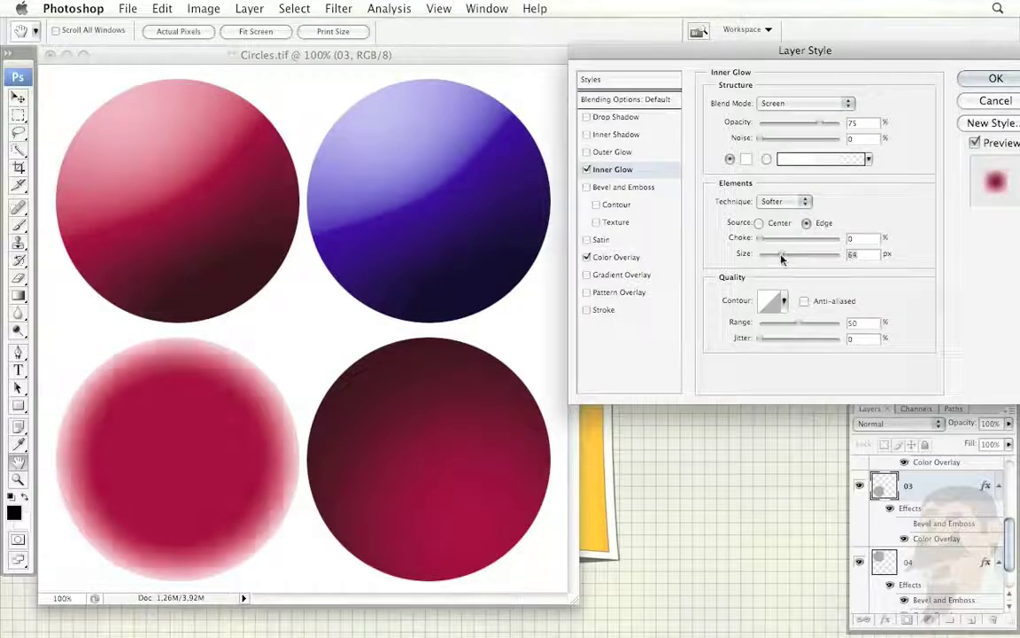
pyautogui.click(760, 222)
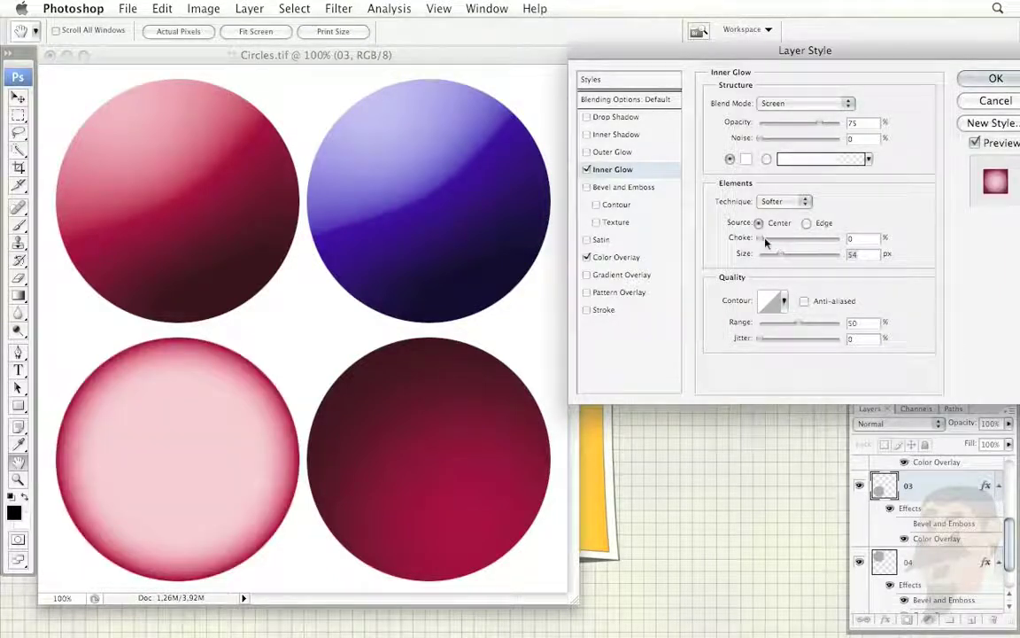
pyautogui.moveTo(776, 253); pyautogui.dragTo(813, 261)
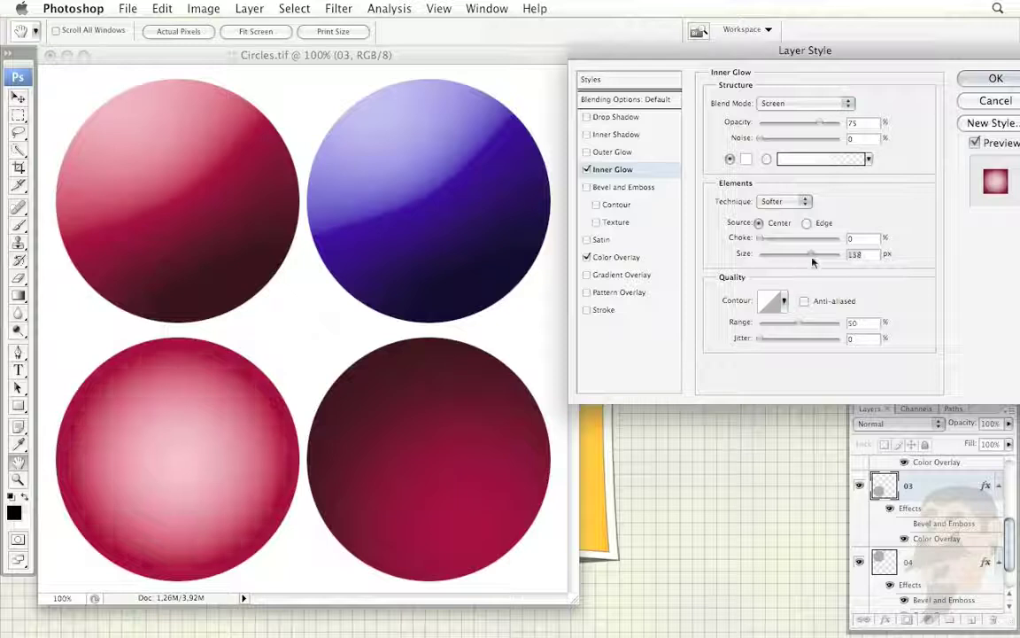
pyautogui.press('Up')
pyautogui.press('Up')
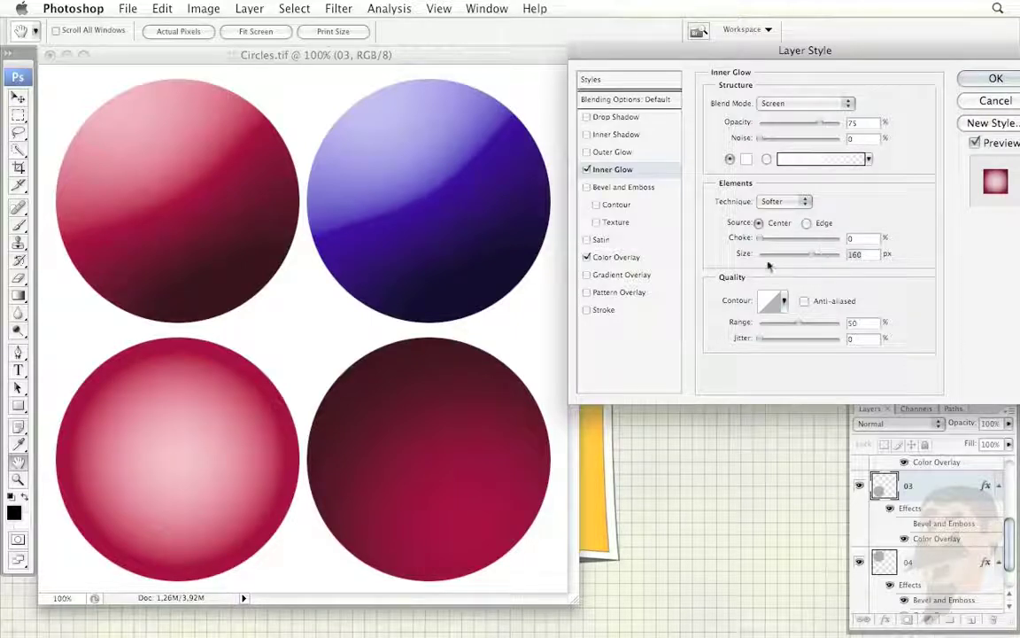
# Step: Set layer 03's Color Overlay to dark green 256200 and apply the effects
pyautogui.click(623, 263)
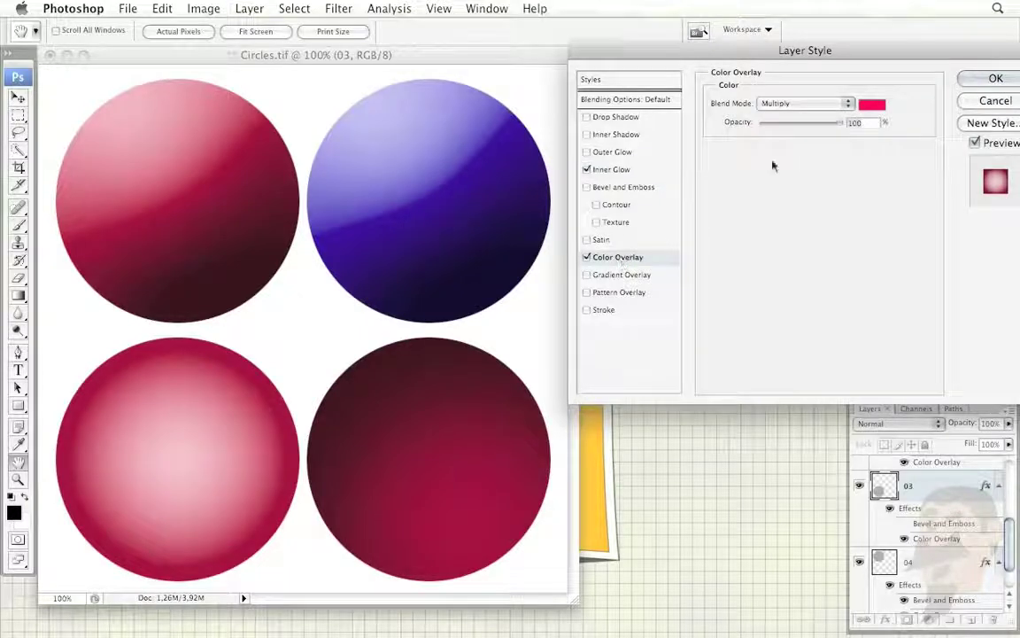
pyautogui.click(872, 105)
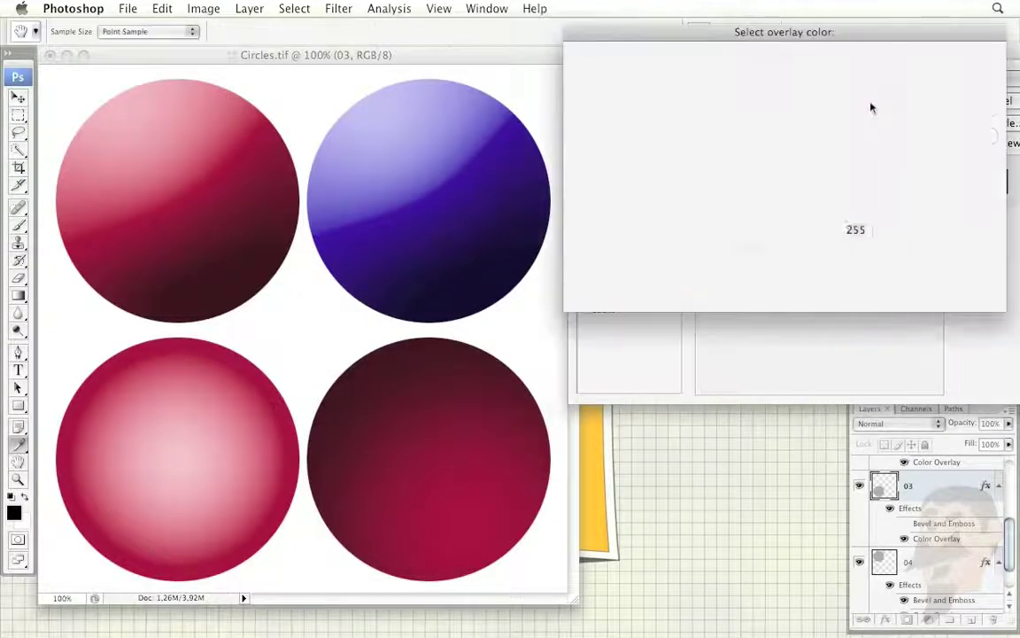
pyautogui.moveTo(793, 206); pyautogui.dragTo(792, 216)
pyautogui.moveTo(772, 163); pyautogui.dragTo(776, 206)
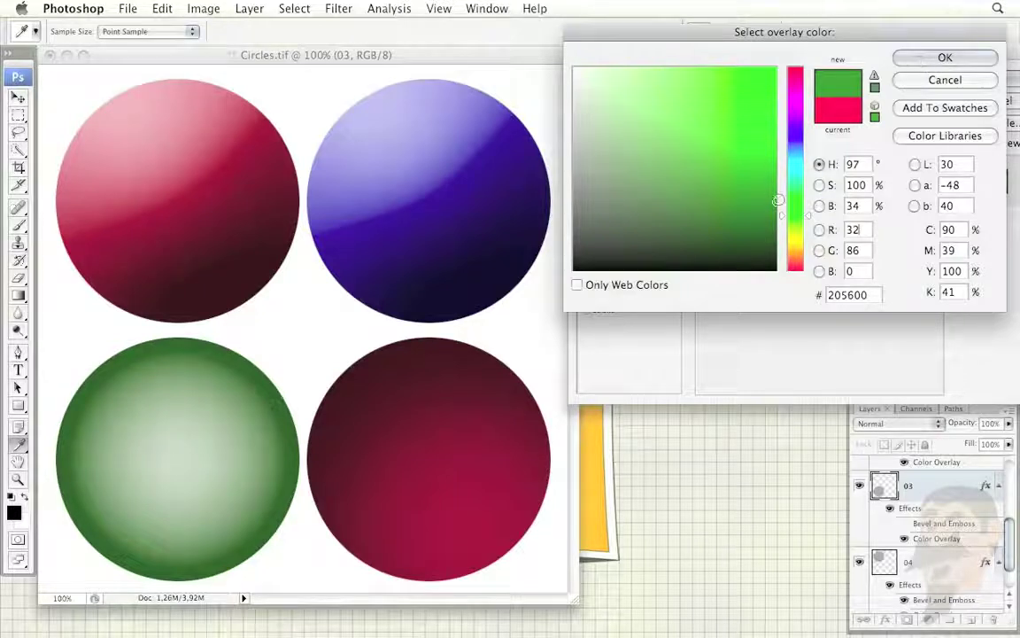
pyautogui.moveTo(775, 205); pyautogui.dragTo(785, 195)
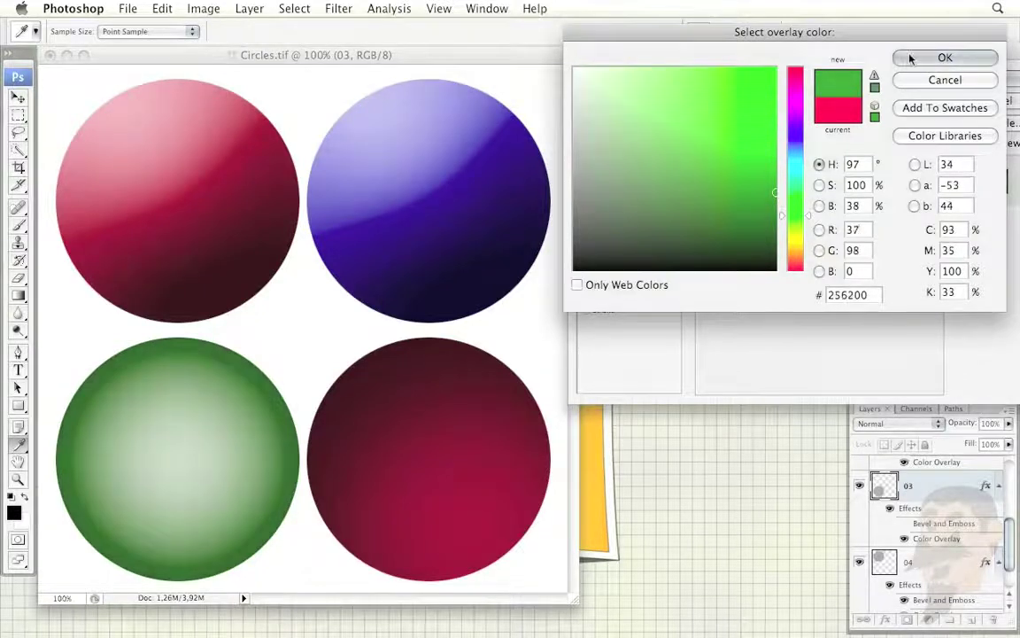
pyautogui.click(908, 59)
pyautogui.click(974, 78)
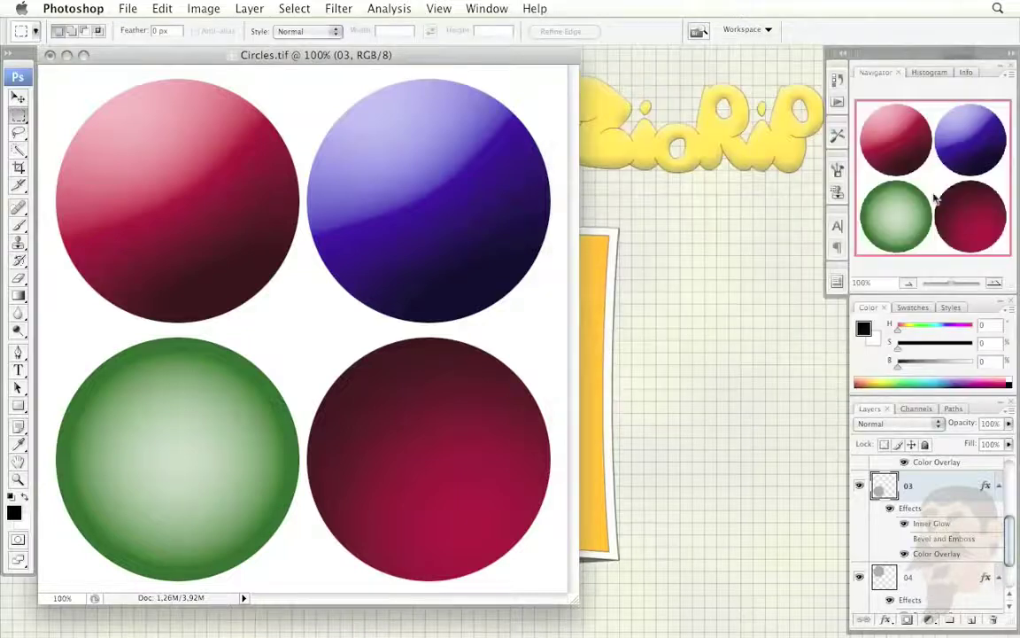
# Step: Replace layer 04's bevel with a radial Gradient Overlay in Multiply mode
pyautogui.scroll(-2, 1009, 553)
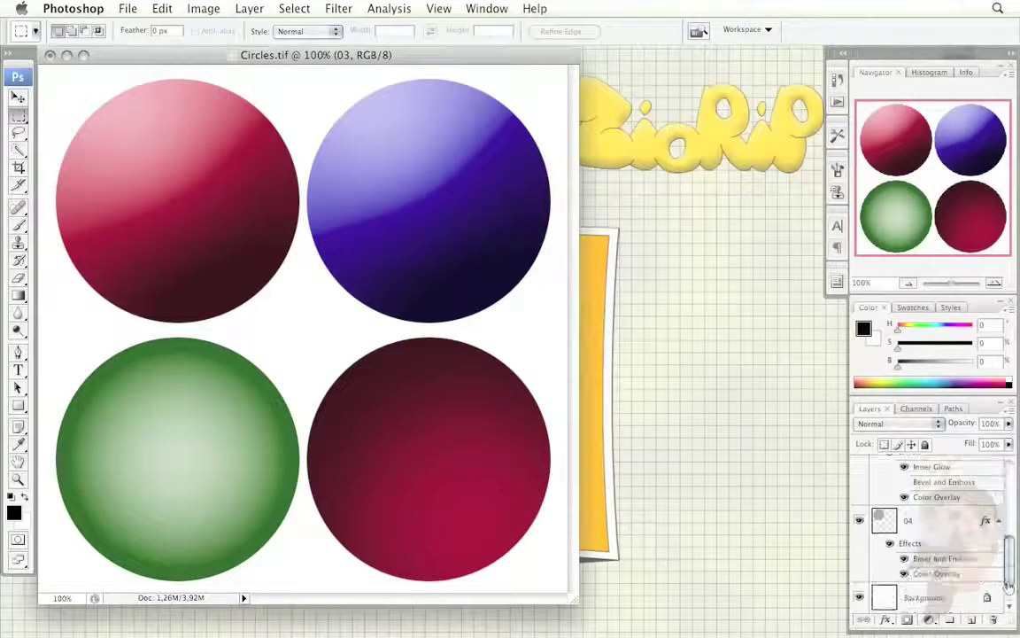
pyautogui.doubleClick(936, 559)
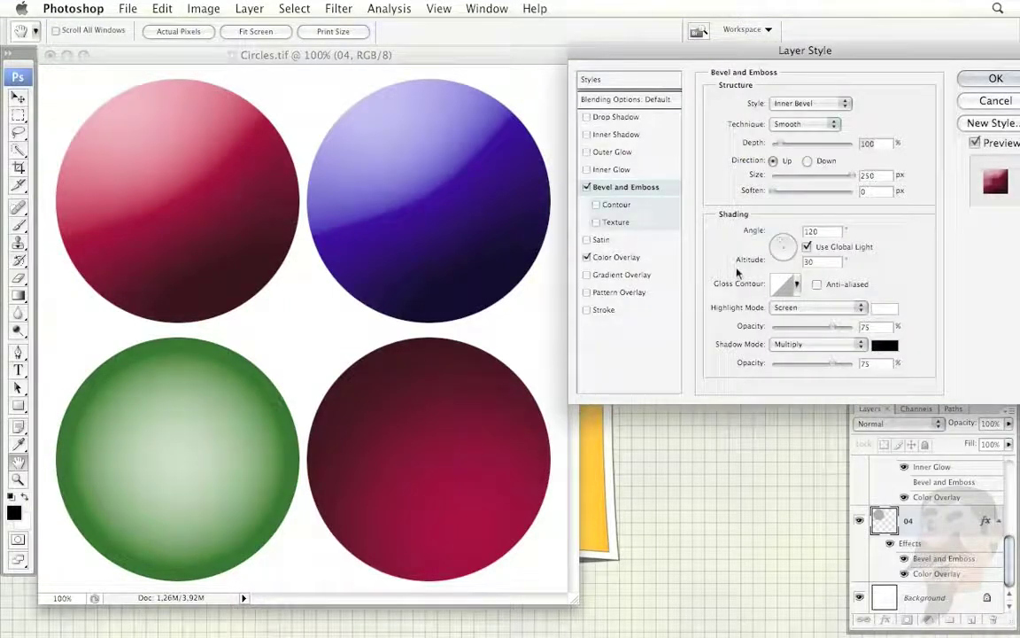
pyautogui.click(586, 187)
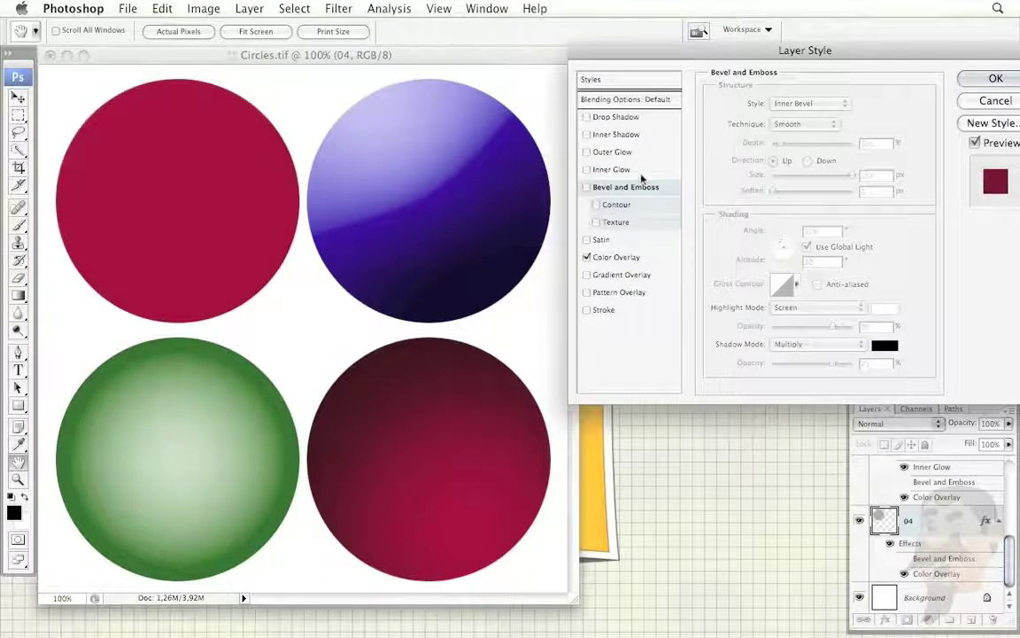
pyautogui.click(620, 275)
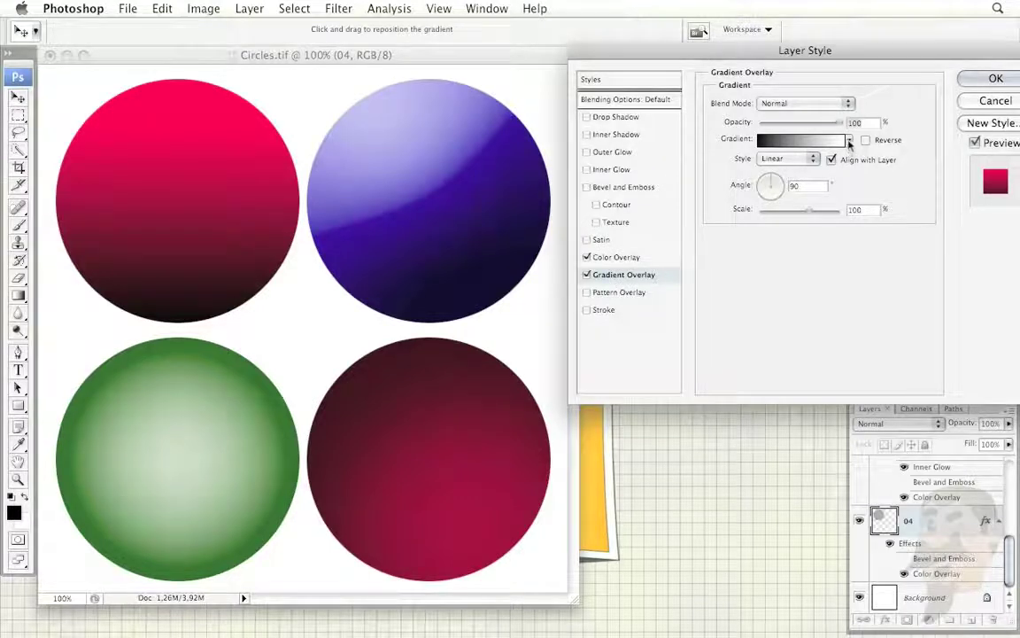
pyautogui.click(787, 159)
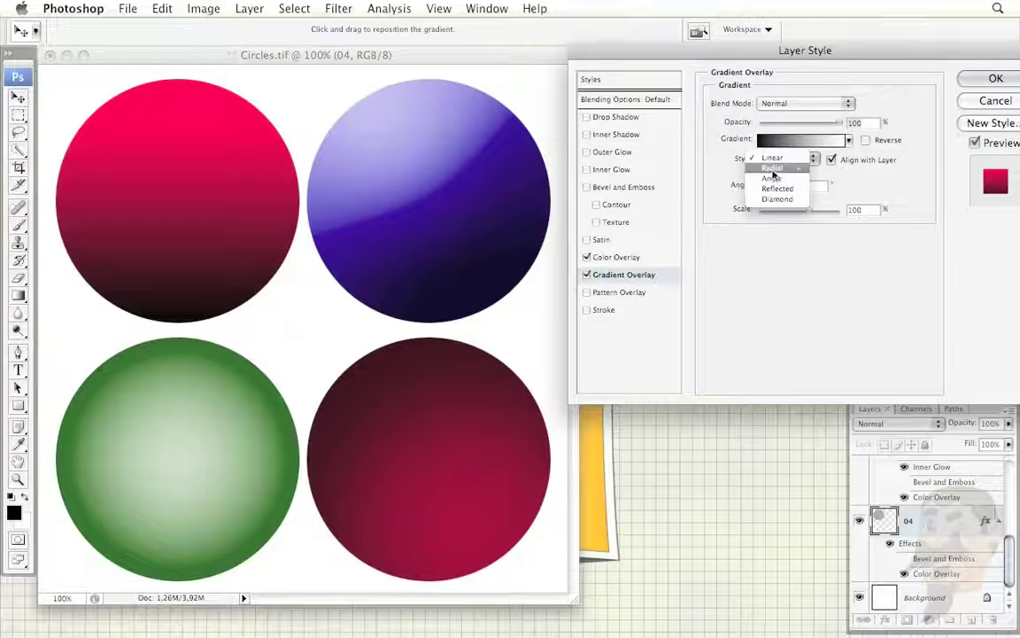
pyautogui.click(772, 168)
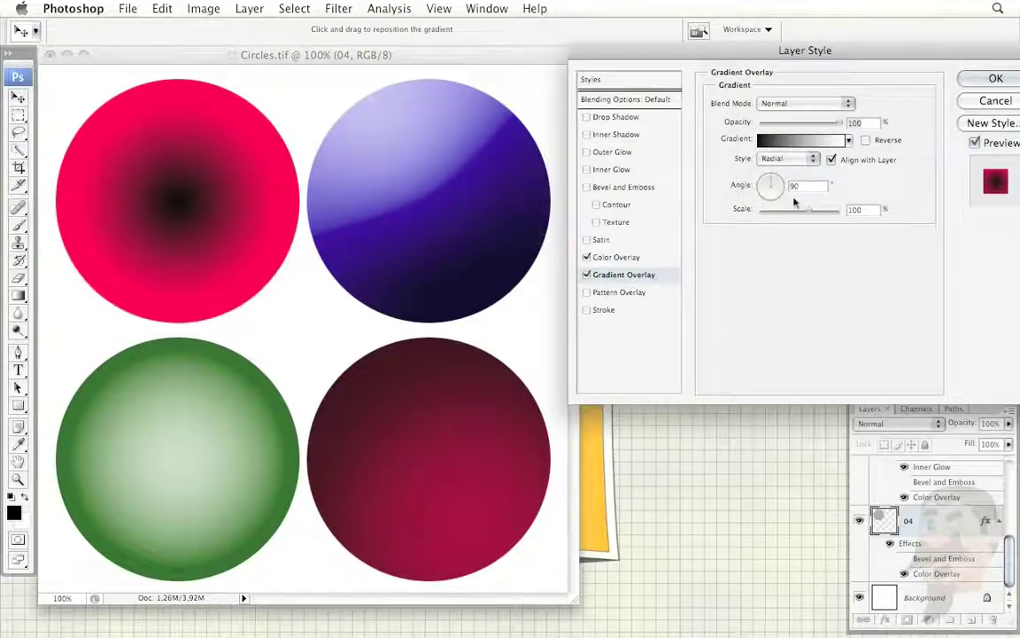
pyautogui.click(797, 105)
pyautogui.click(788, 140)
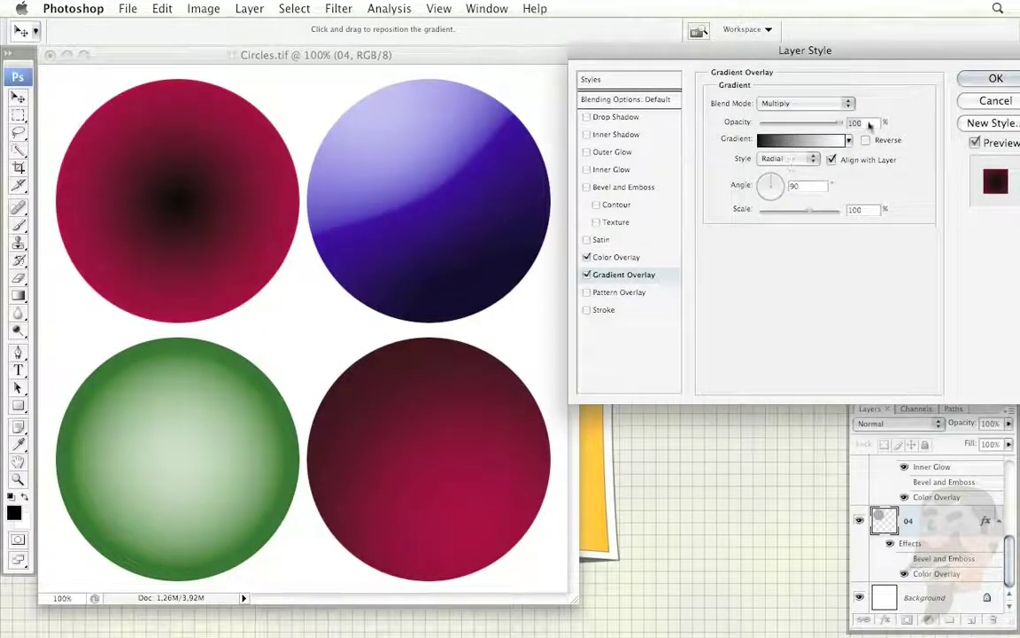
# Step: Enlarge the gradient's scale, reverse it and move its centre toward the lower left
pyautogui.write('9080')
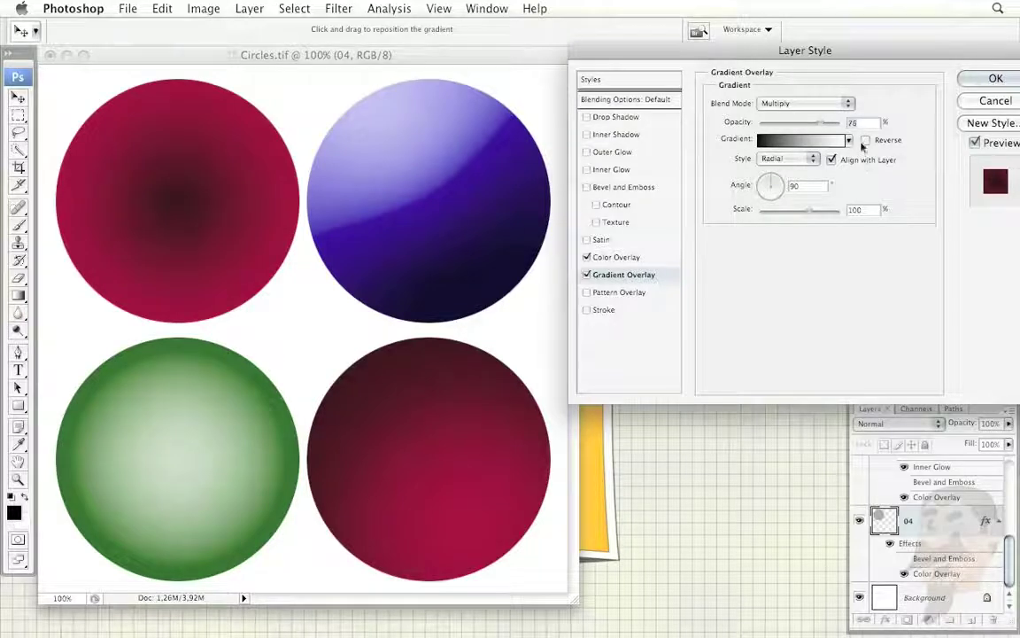
pyautogui.moveTo(807, 212); pyautogui.dragTo(833, 212)
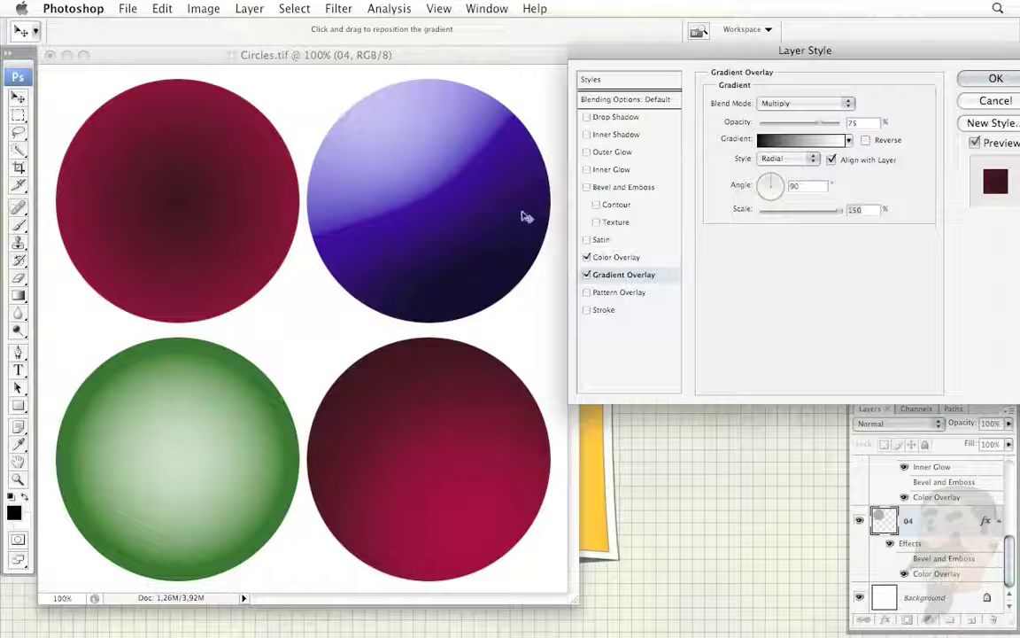
pyautogui.moveTo(177, 199); pyautogui.dragTo(208, 141)
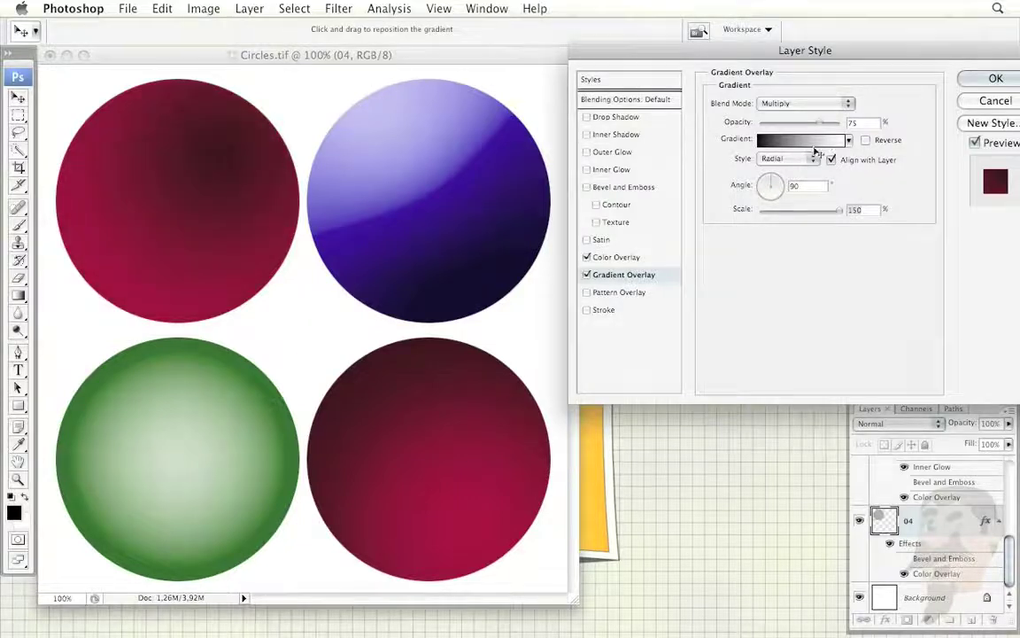
pyautogui.moveTo(187, 196); pyautogui.dragTo(137, 269)
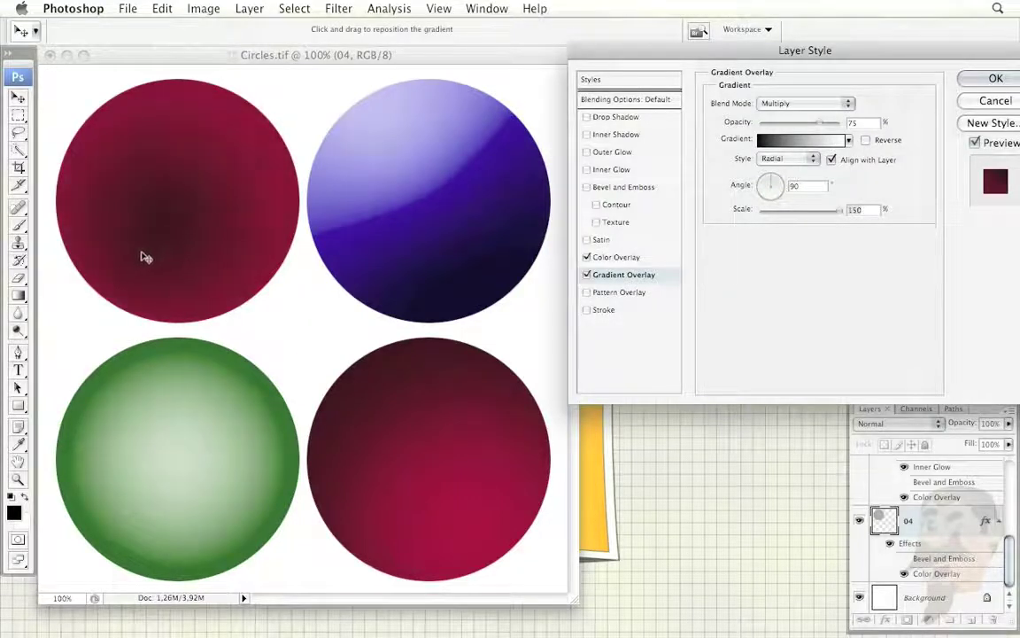
pyautogui.click(865, 141)
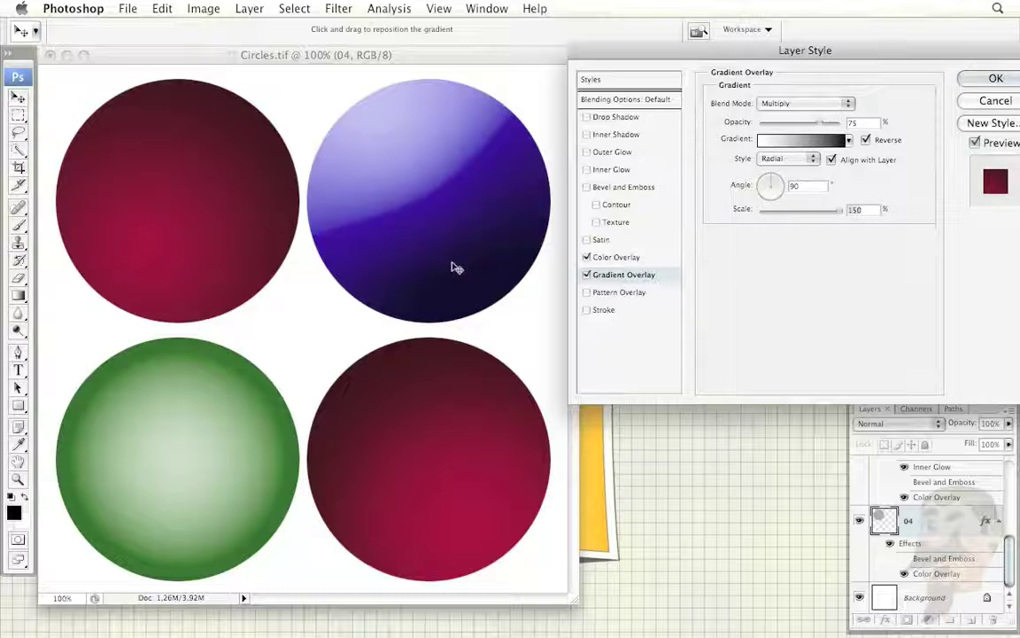
pyautogui.moveTo(243, 191); pyautogui.dragTo(200, 223)
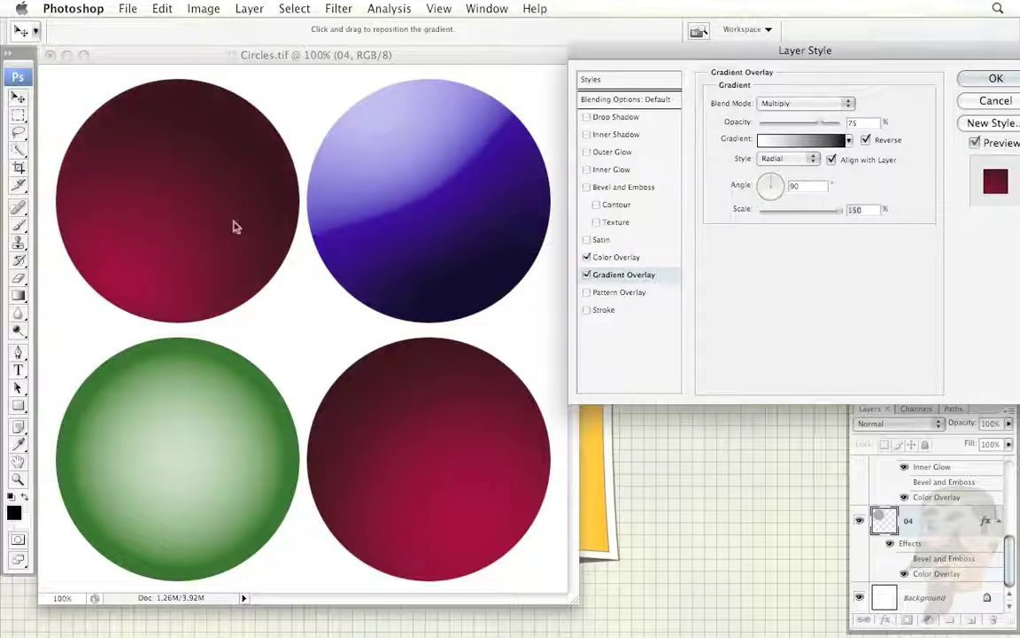
# Step: Recolour layer 04's Color Overlay yellow (ffea00) and apply the effects
pyautogui.click(617, 257)
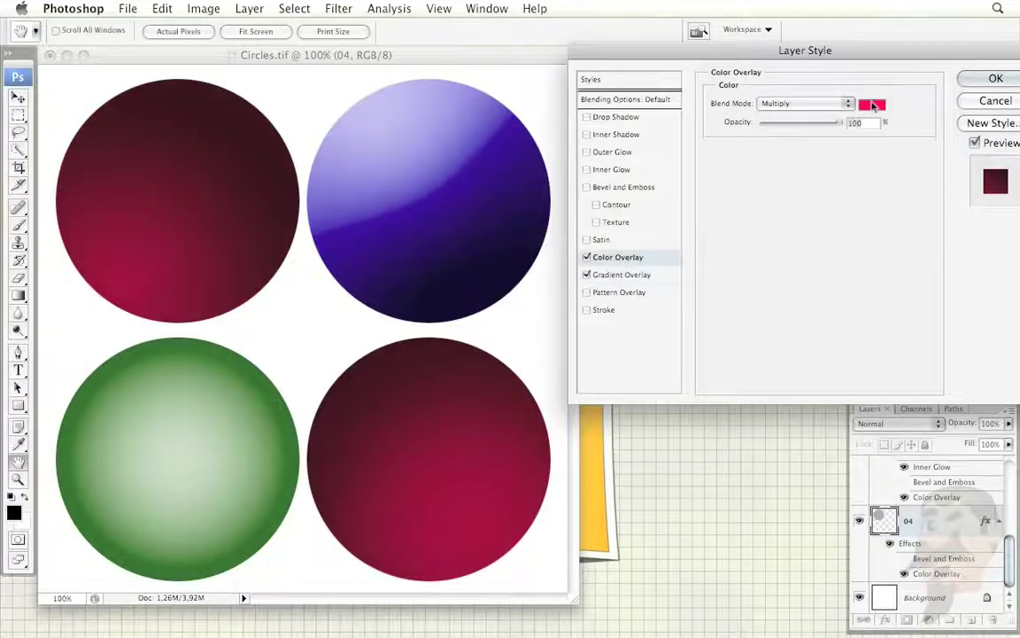
pyautogui.click(872, 105)
pyautogui.click(792, 237)
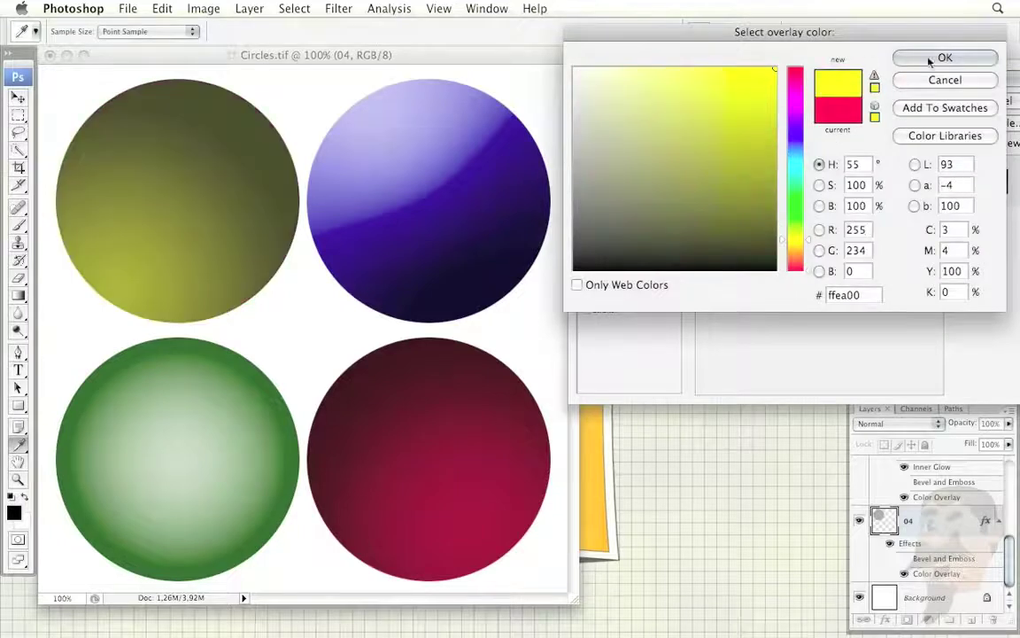
pyautogui.click(945, 57)
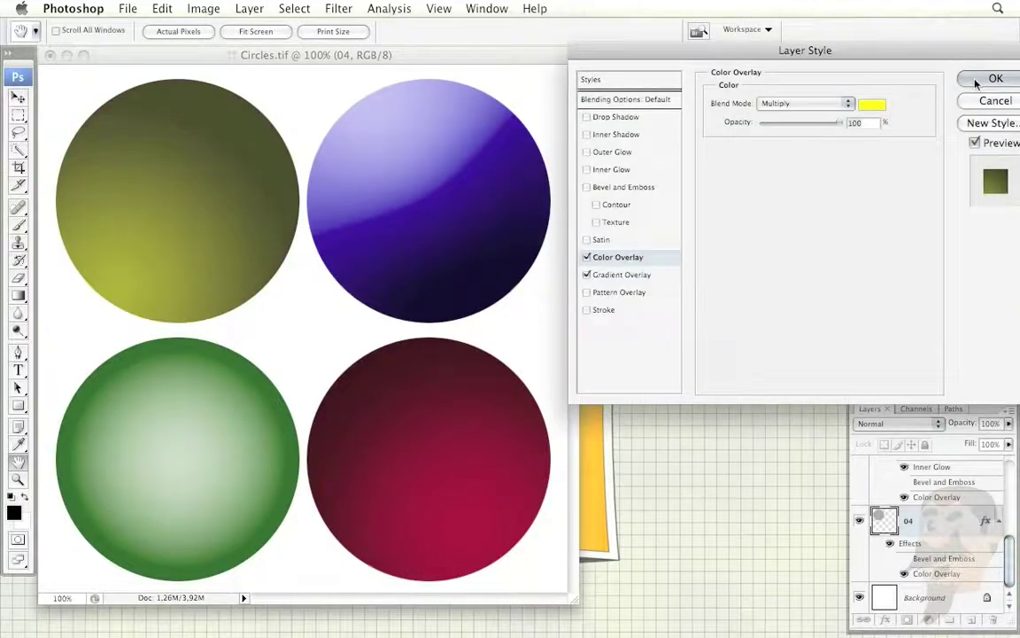
pyautogui.click(996, 78)
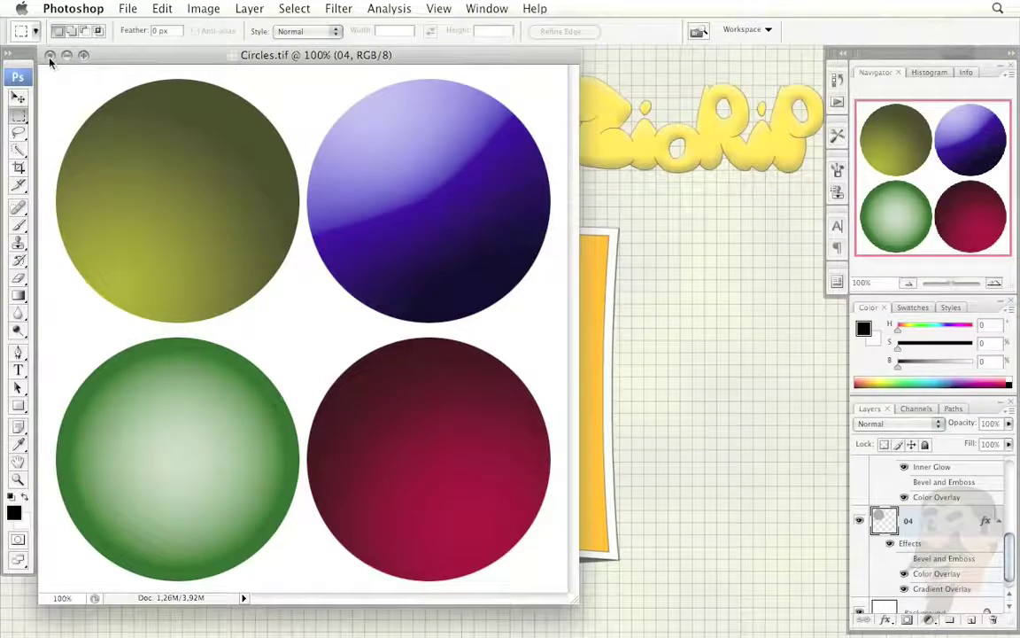
pyautogui.click(48, 54)
# Step: Discard the changes to Circles.tif with Don't Save
pyautogui.click(421, 206)
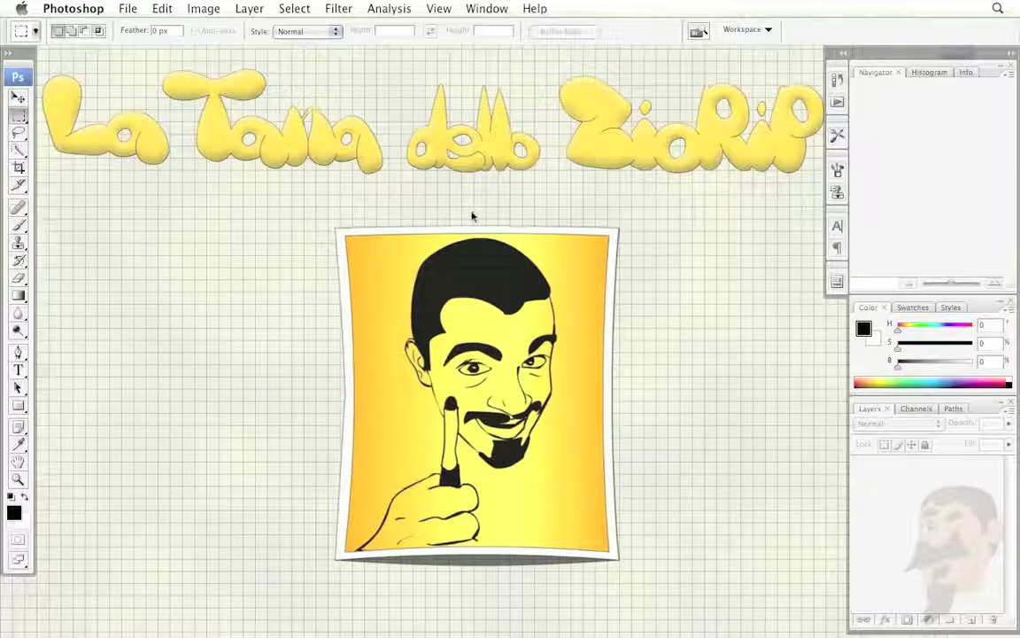
# Step: Open Lynx.tif through File > Open
pyautogui.click(127, 10)
pyautogui.click(141, 45)
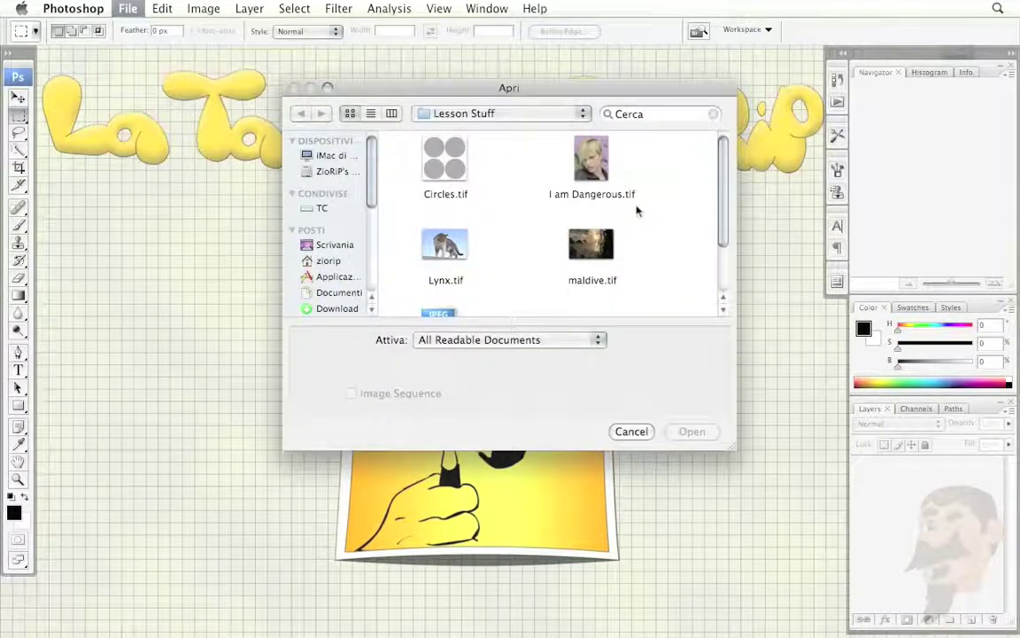
pyautogui.click(446, 246)
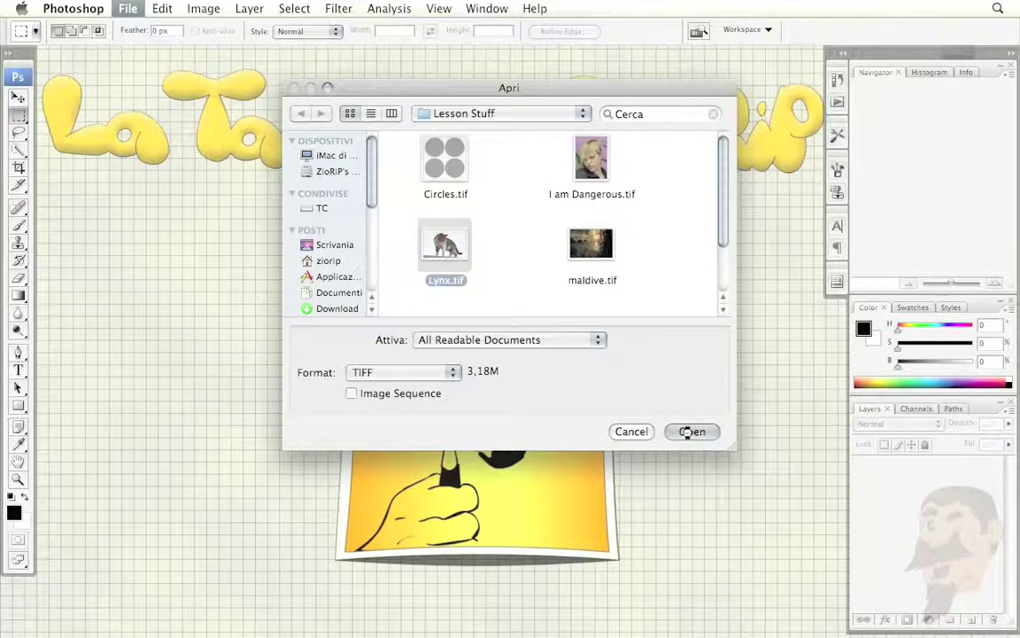
pyautogui.click(693, 430)
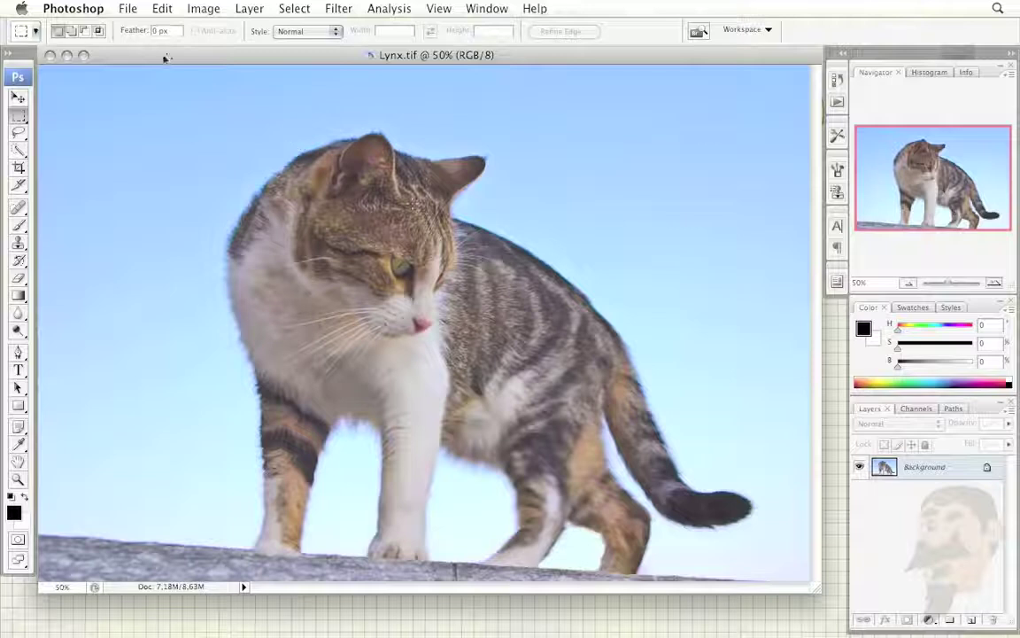
# Step: Open the maldive.tif sunset photo as well
pyautogui.click(122, 9)
pyautogui.click(137, 44)
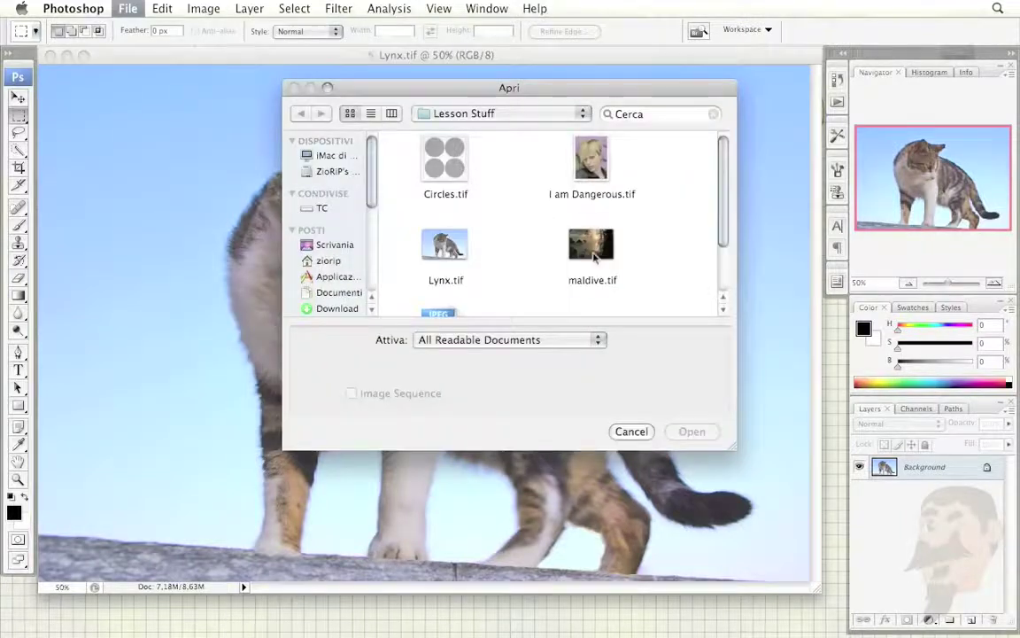
pyautogui.click(594, 256)
pyautogui.click(690, 429)
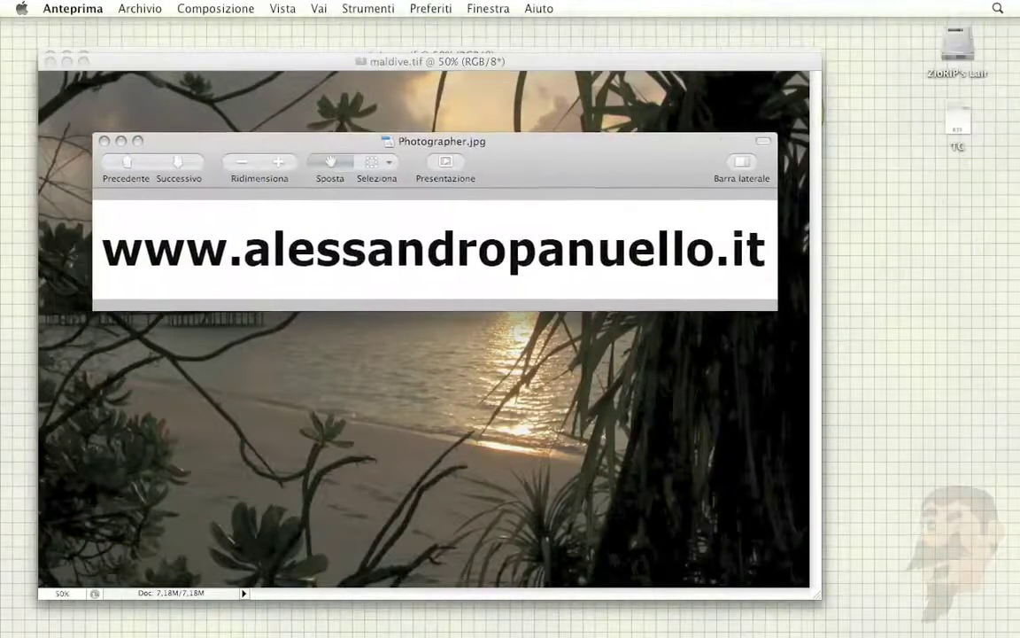
pyautogui.press('Tab')
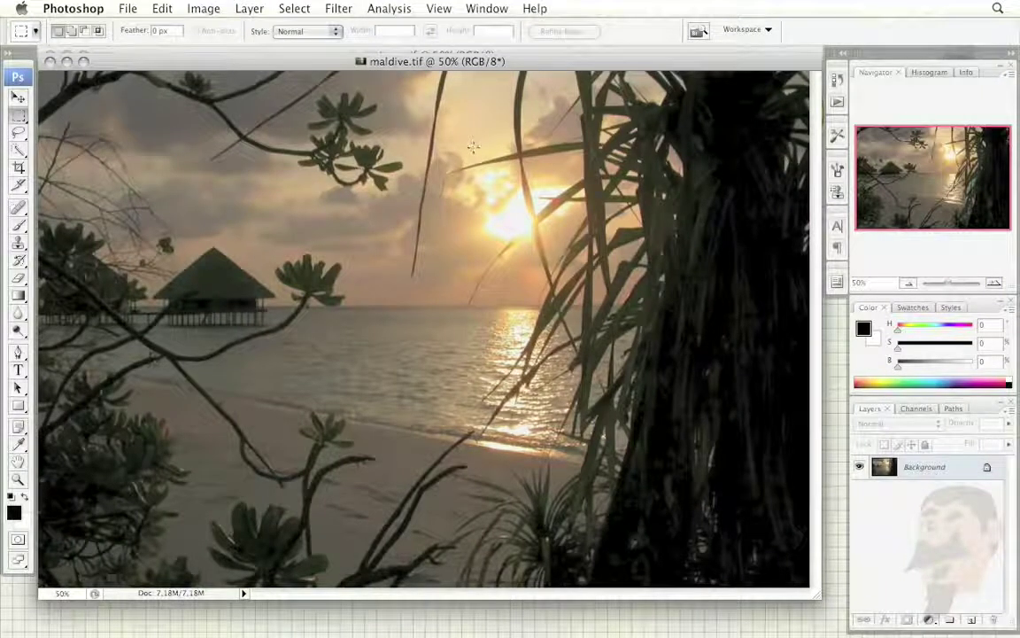
pyautogui.press('super+Tab')
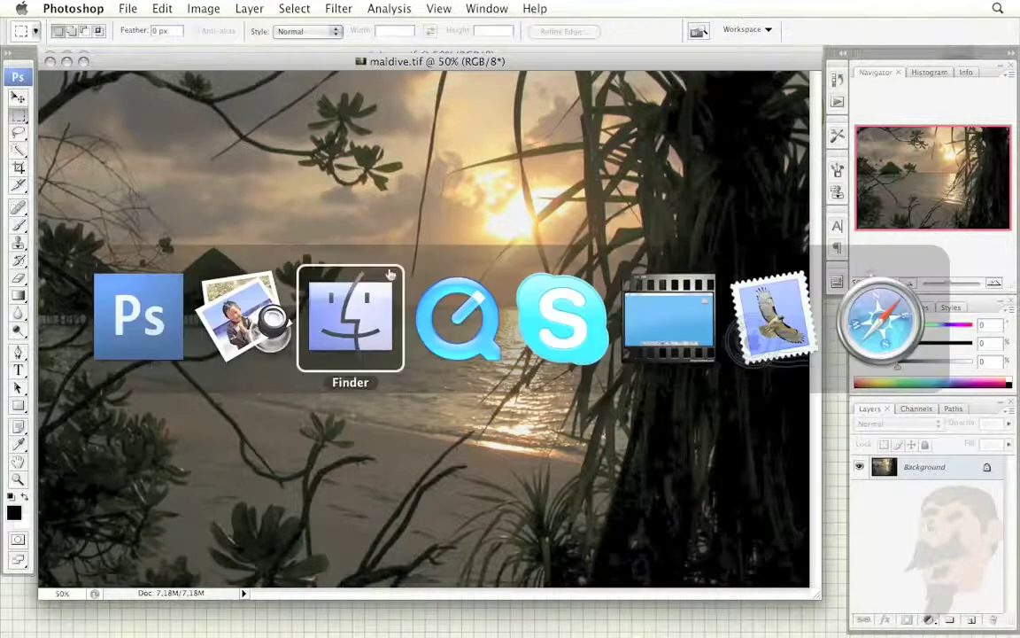
pyautogui.click(270, 325)
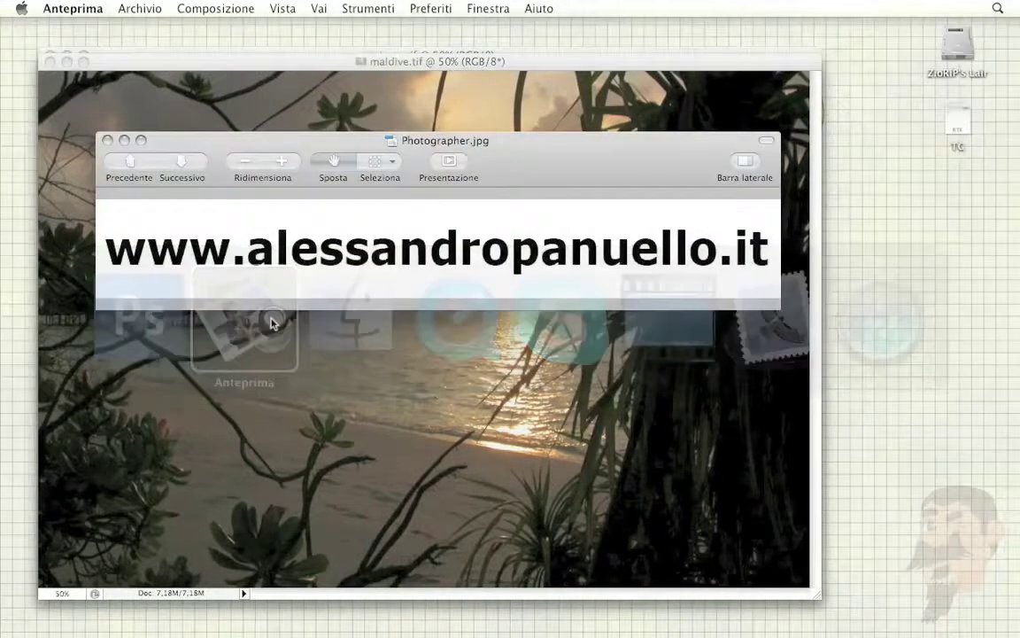
pyautogui.moveTo(426, 142); pyautogui.dragTo(664, 27)
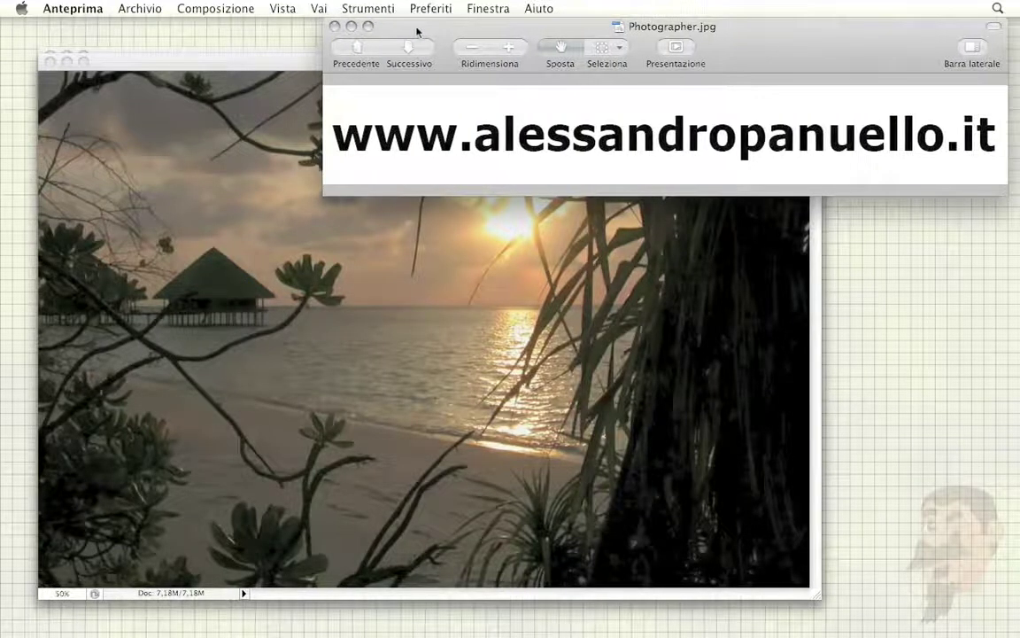
pyautogui.moveTo(429, 32); pyautogui.dragTo(653, 69)
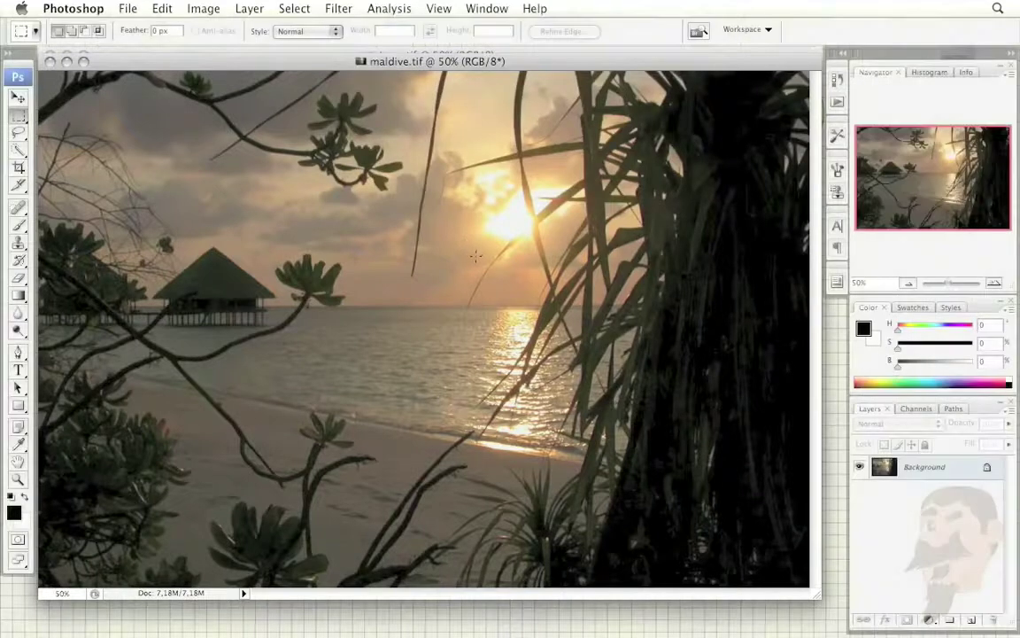
# Step: Bring Lynx.tif to the front and load the Tomcat channel as a selection of the cat
pyautogui.moveTo(326, 62)
pyautogui.mouseDown()
pyautogui.moveTo(476, 354)
pyautogui.moveTo(516, 362)
pyautogui.mouseUp()
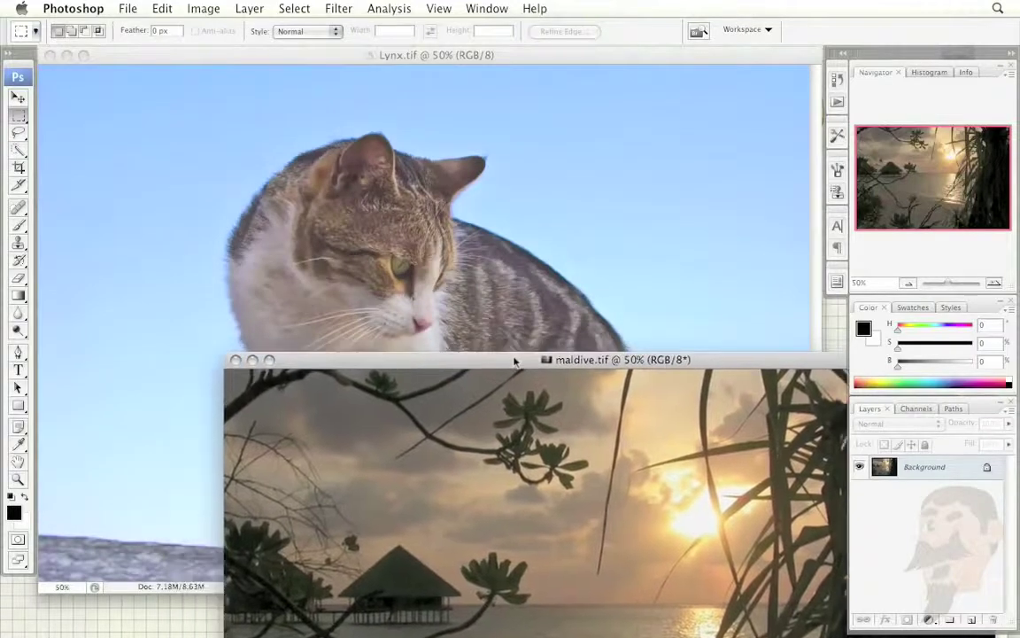
pyautogui.click(344, 59)
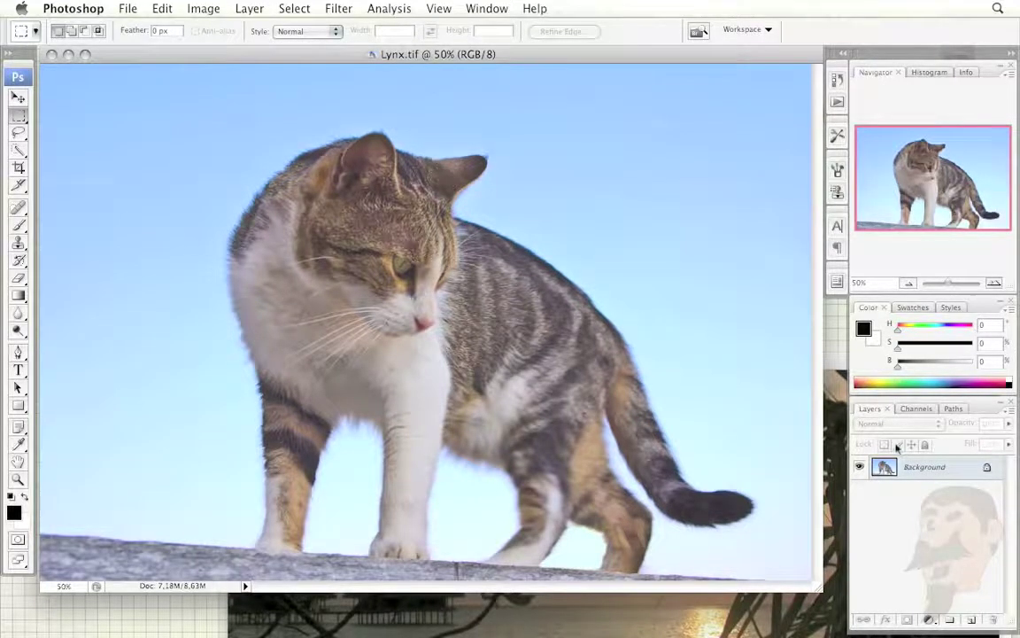
pyautogui.click(913, 408)
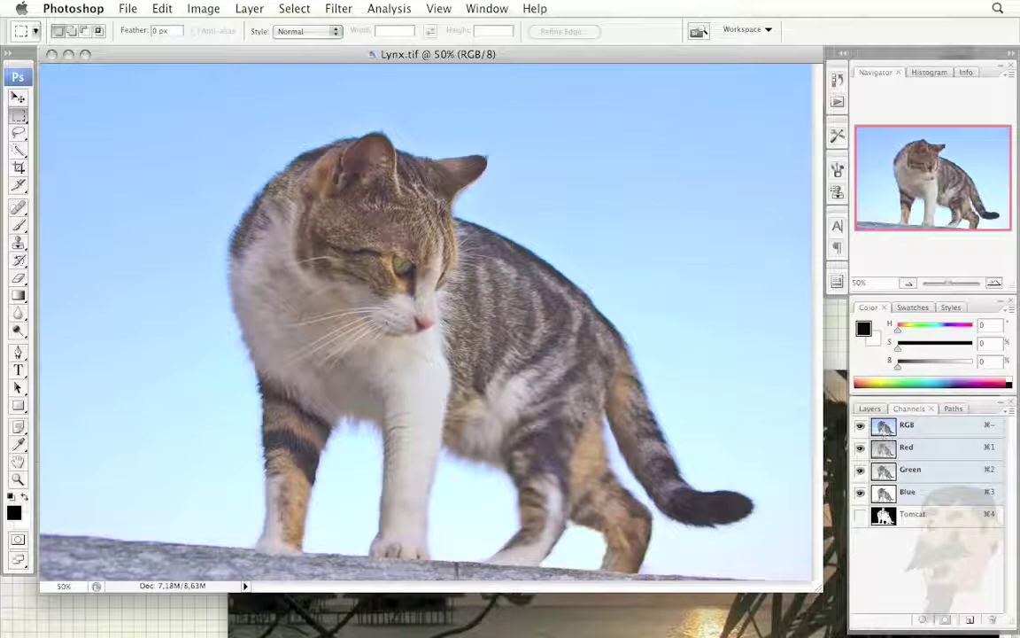
pyautogui.keyDown('super'); pyautogui.click(884, 518); pyautogui.keyUp('super')
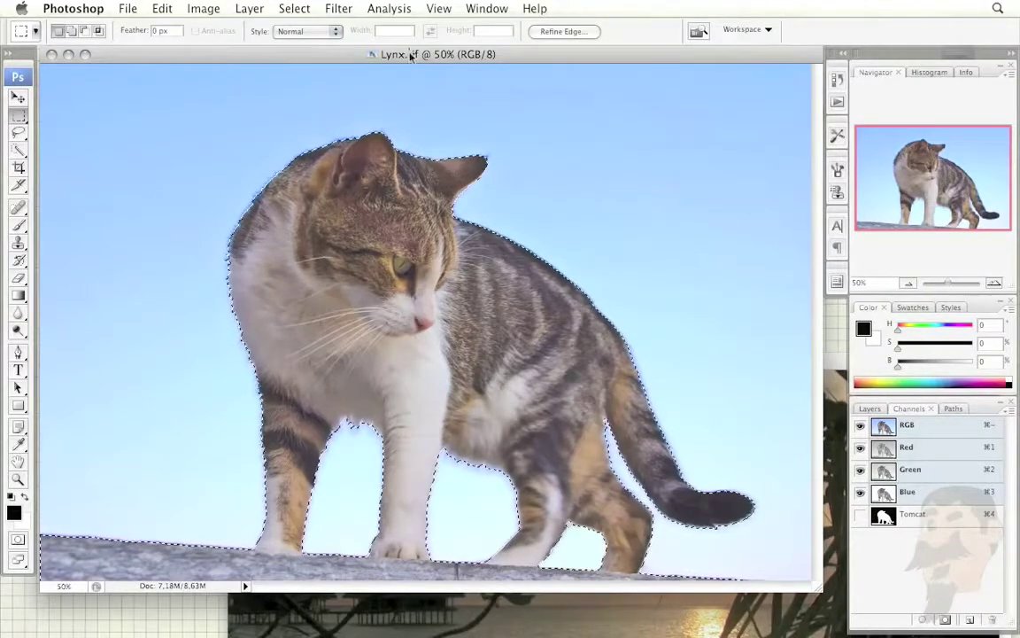
# Step: Move Lynx.tif to the left and place the maldive.tif window beside it
pyautogui.moveTo(410, 55); pyautogui.dragTo(161, 54)
pyautogui.moveTo(652, 356)
pyautogui.mouseDown()
pyautogui.moveTo(558, 105)
pyautogui.moveTo(624, 68)
pyautogui.mouseUp()
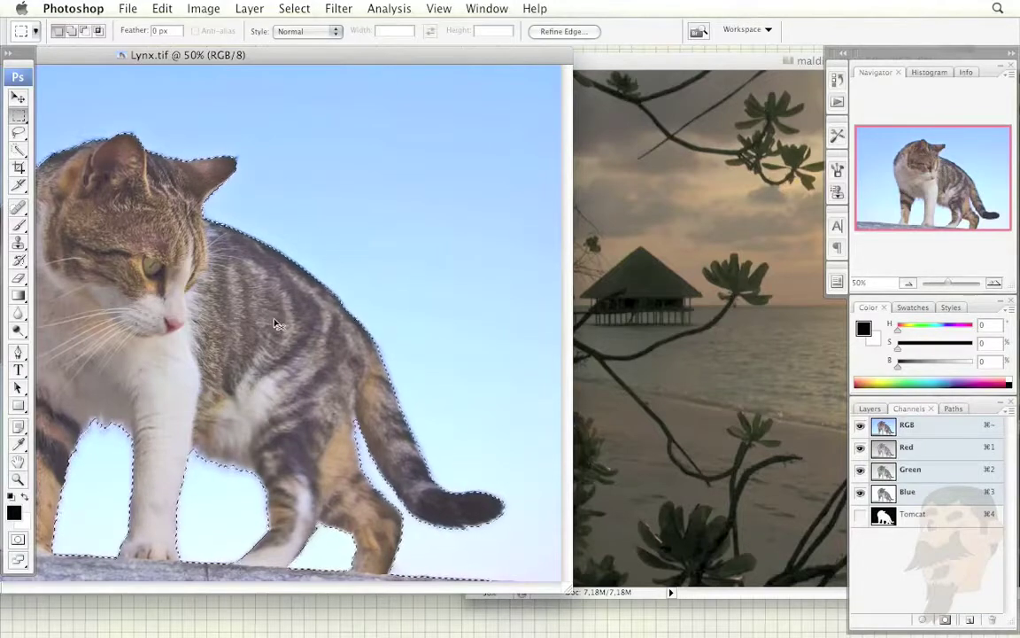
# Step: Drag the selected cat into maldive.tif as Layer 1 and reposition the sunset window
pyautogui.moveTo(275, 321)
pyautogui.mouseDown()
pyautogui.moveTo(706, 326)
pyautogui.moveTo(742, 301)
pyautogui.mouseUp()
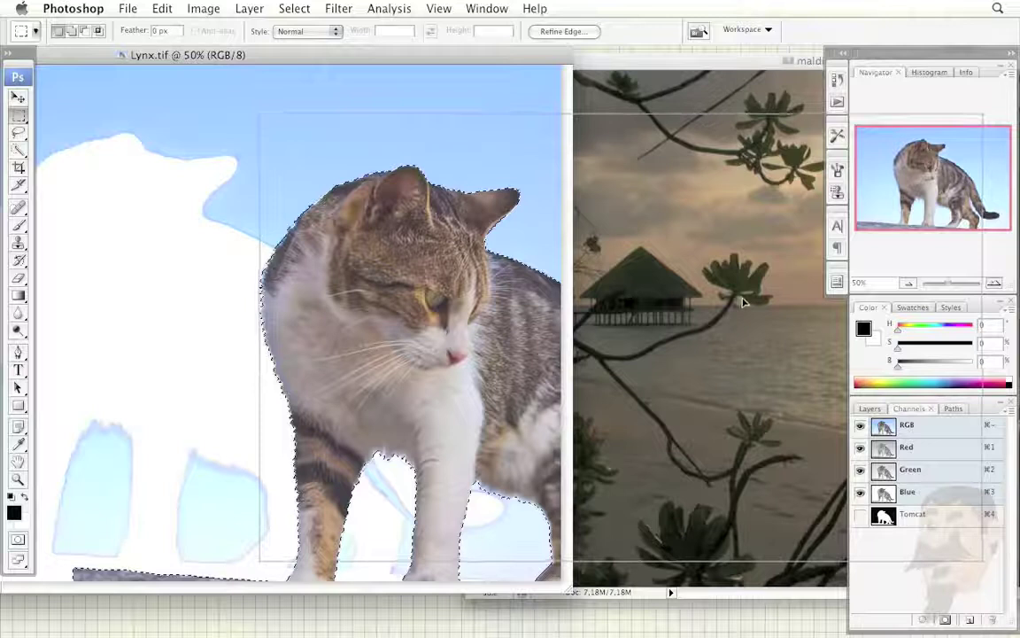
pyautogui.moveTo(742, 301); pyautogui.dragTo(744, 304)
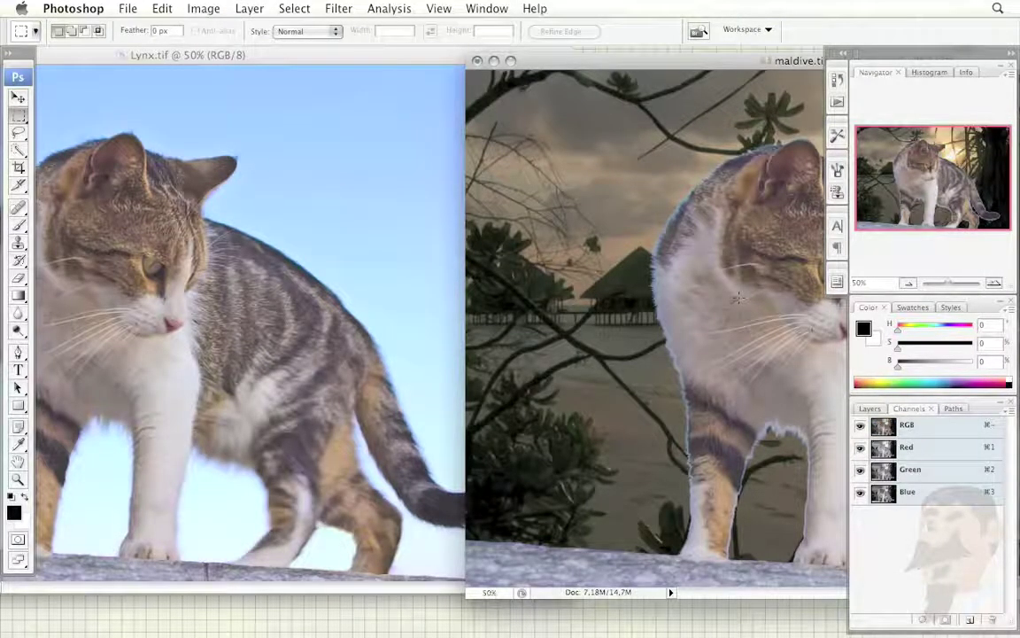
pyautogui.moveTo(576, 65); pyautogui.dragTo(391, 84)
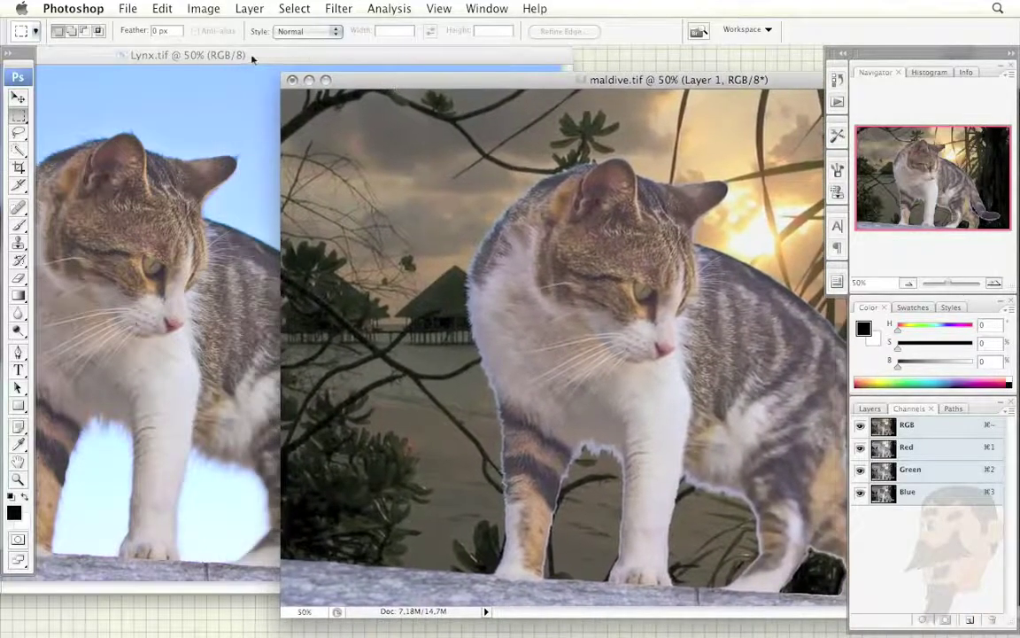
pyautogui.moveTo(390, 85); pyautogui.dragTo(137, 59)
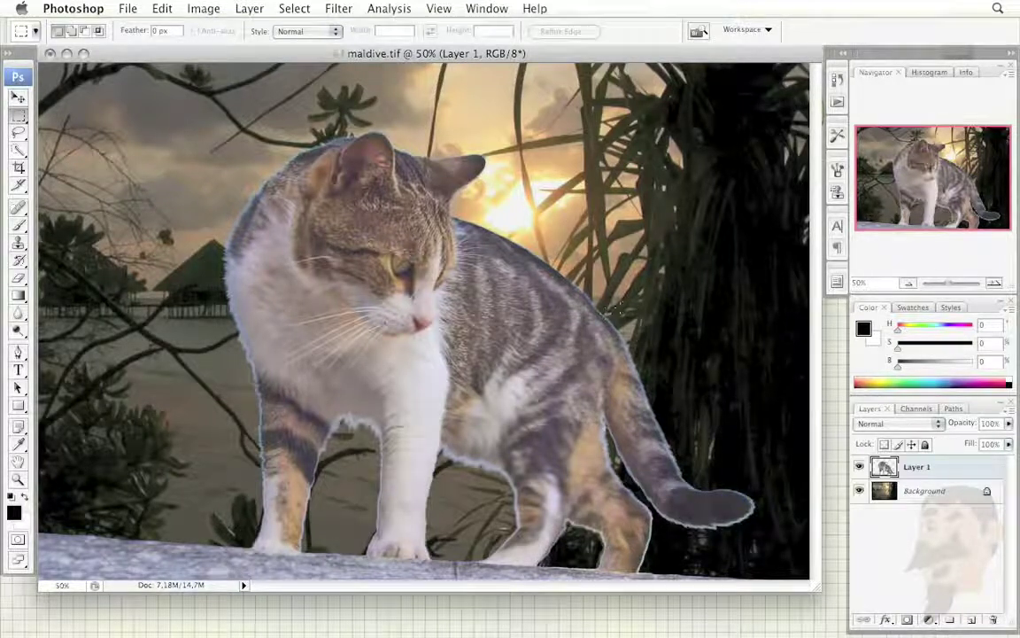
# Step: Add an Inner Glow to the cat layer coloured dark brown 332200 (H 40, B 20)
pyautogui.click(887, 620)
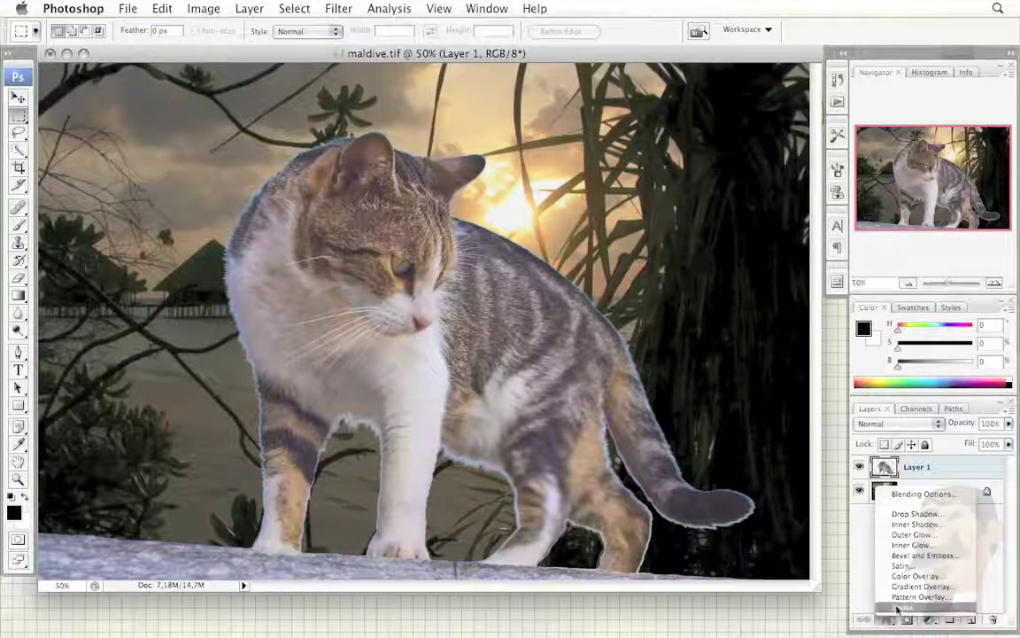
pyautogui.click(907, 546)
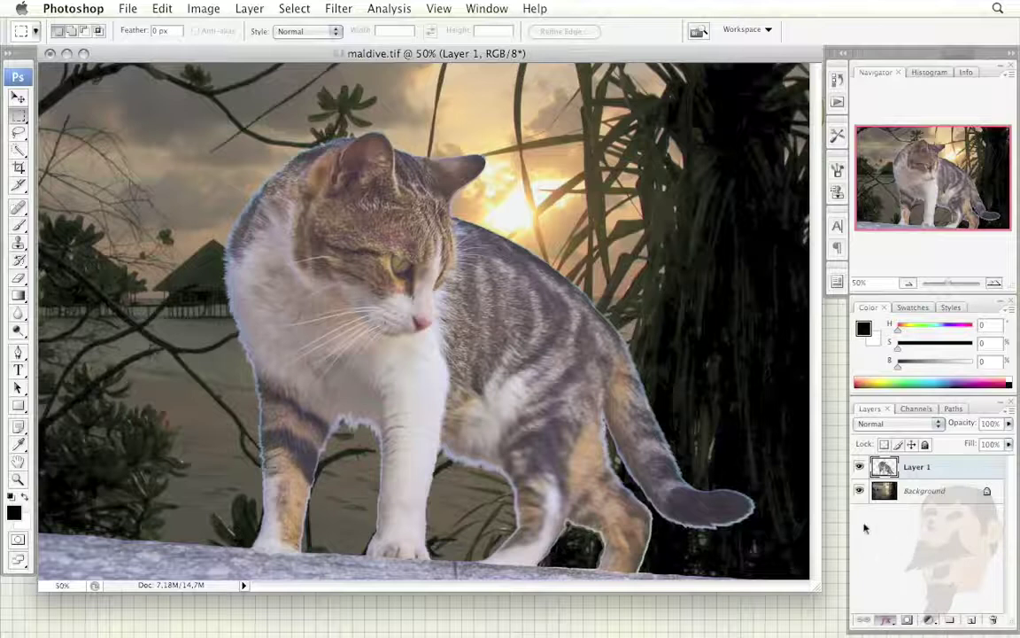
pyautogui.moveTo(590, 50); pyautogui.dragTo(677, 42)
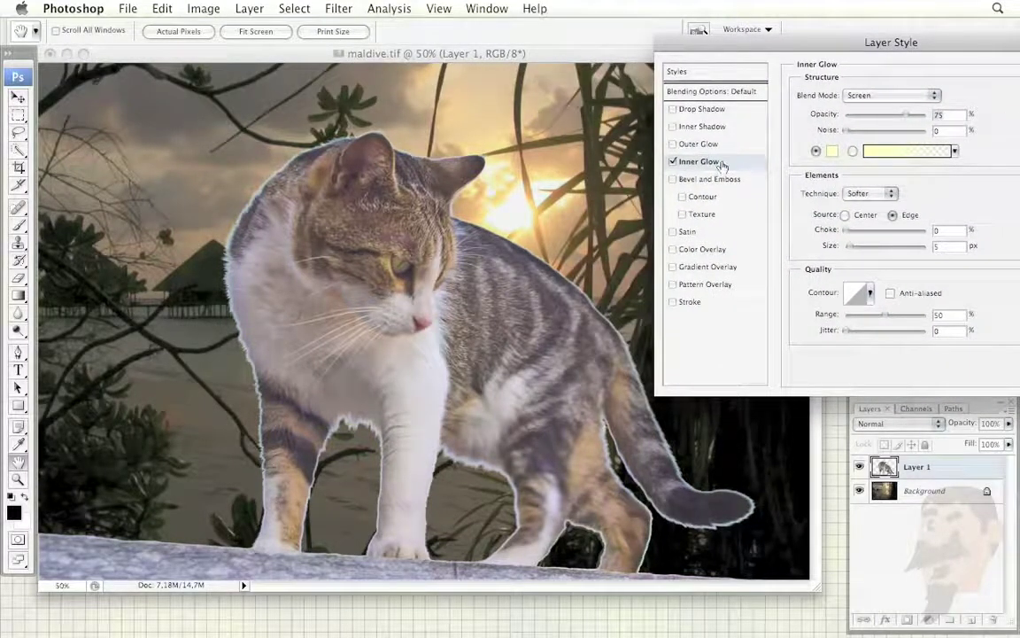
pyautogui.click(833, 151)
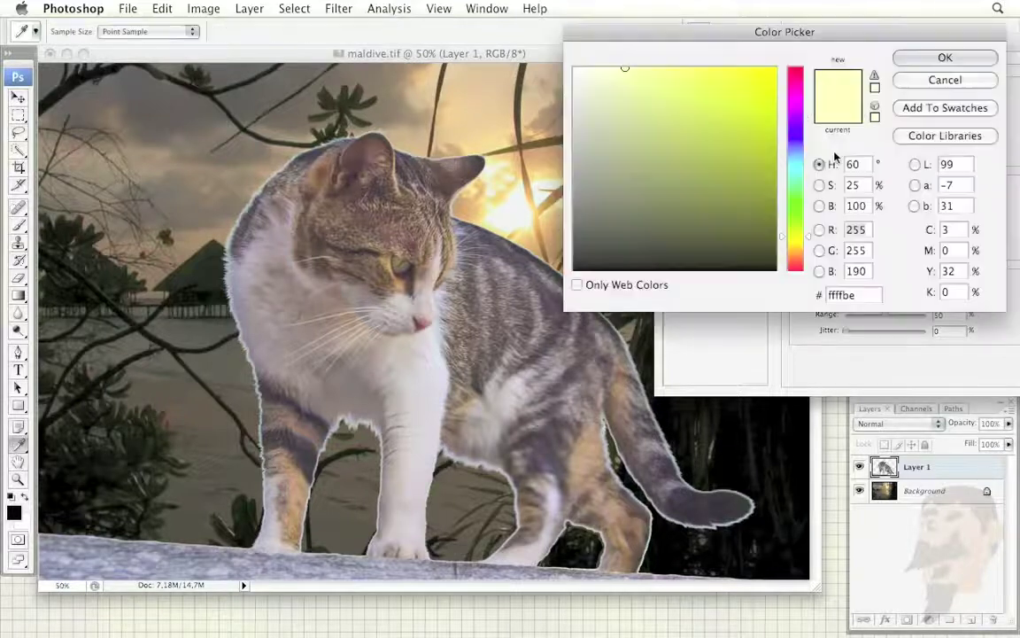
pyautogui.moveTo(696, 40)
pyautogui.mouseDown()
pyautogui.moveTo(767, 37)
pyautogui.moveTo(775, 53)
pyautogui.mouseUp()
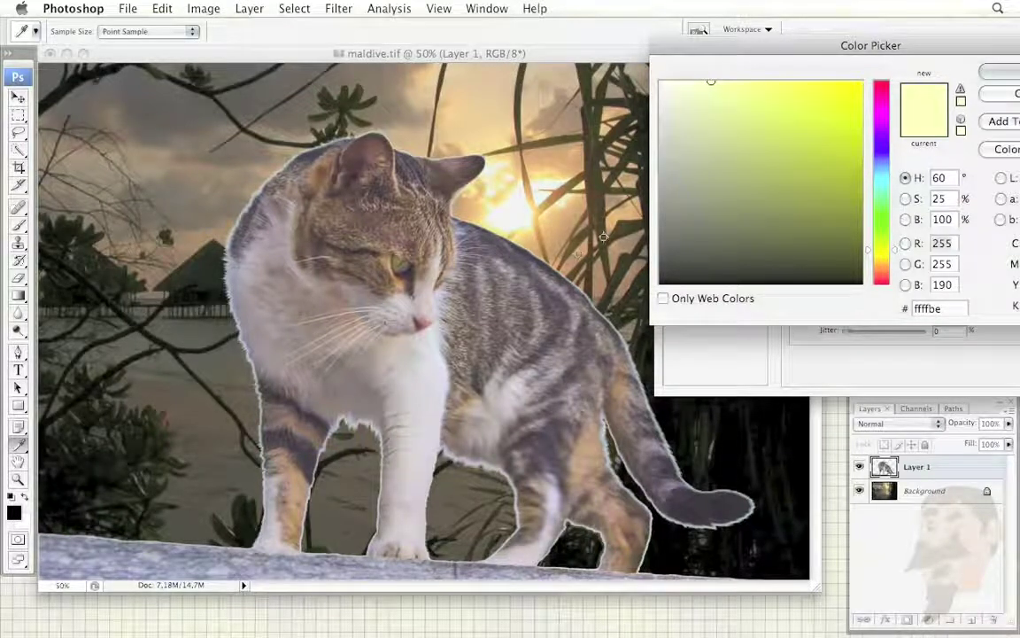
pyautogui.moveTo(544, 234); pyautogui.dragTo(543, 263)
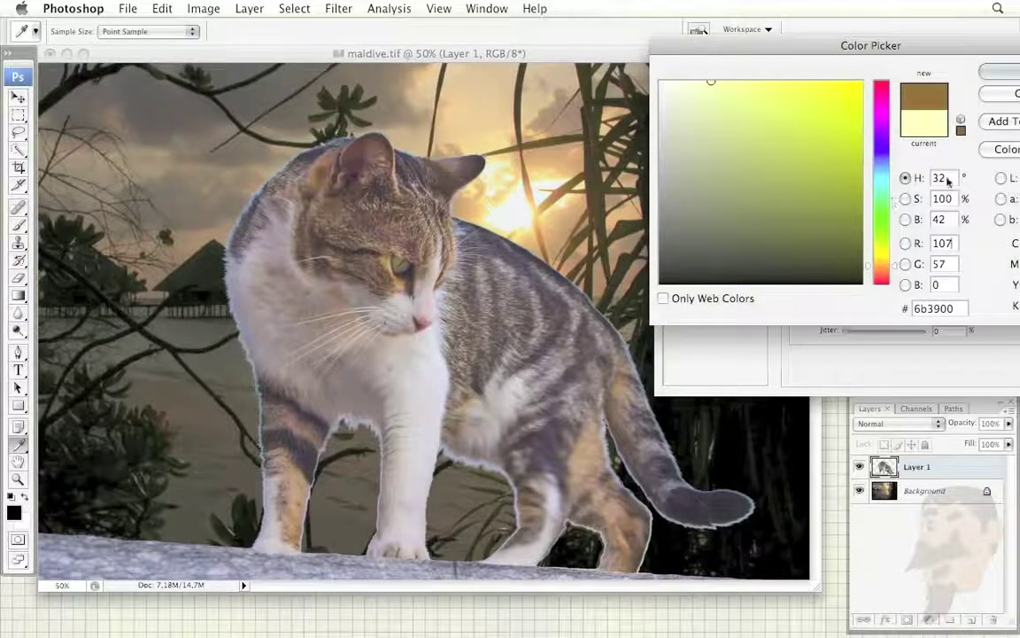
pyautogui.press('Tab')
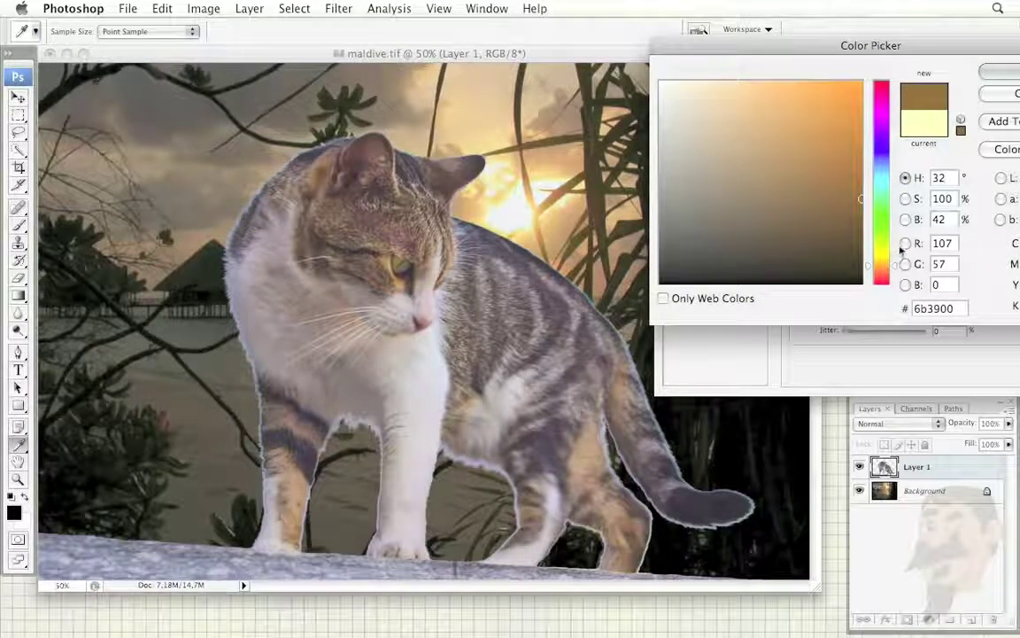
pyautogui.press('Up')
pyautogui.press('Up')
pyautogui.press('Up')
pyautogui.press('Up')
pyautogui.press('Up')
pyautogui.press('Up')
pyautogui.press('Up')
pyautogui.press('Up')
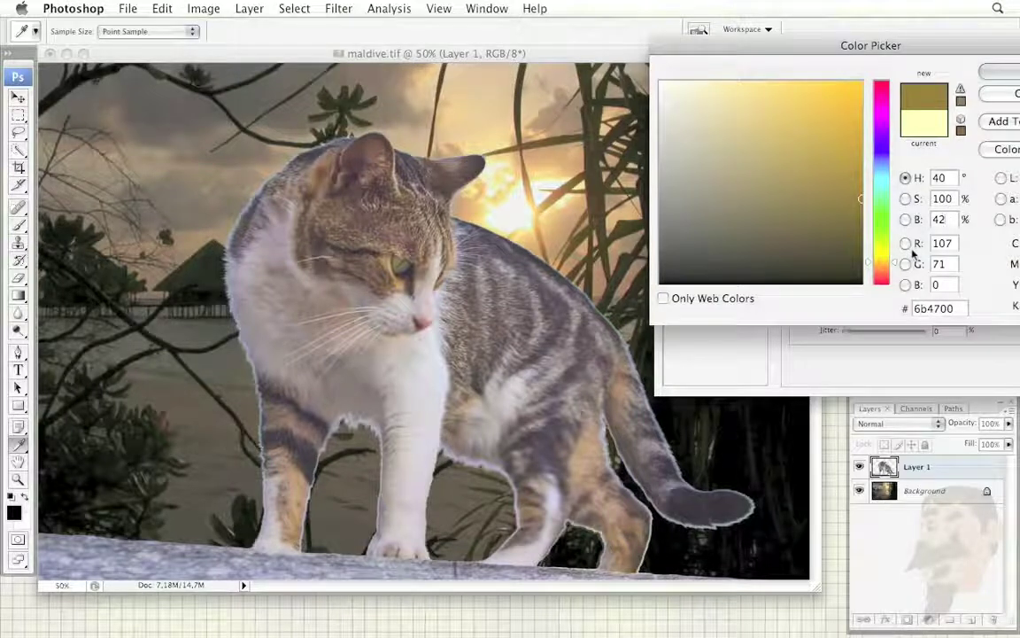
pyautogui.hotkey('shift', 'Down')
pyautogui.press('Down')
pyautogui.press('Down')
pyautogui.hotkey('shift', 'Down')
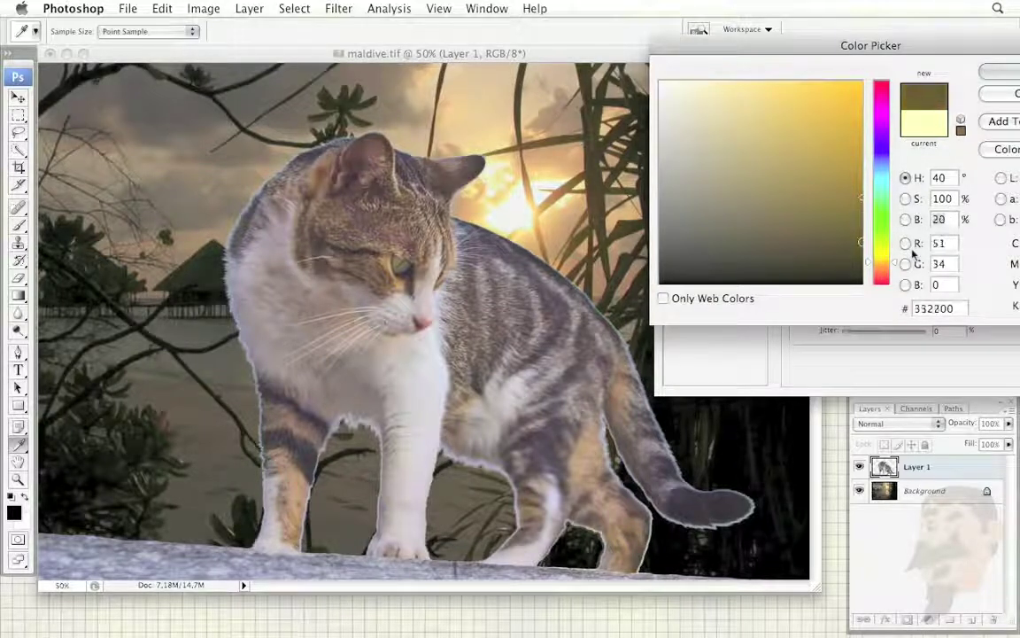
pyautogui.press('Return')
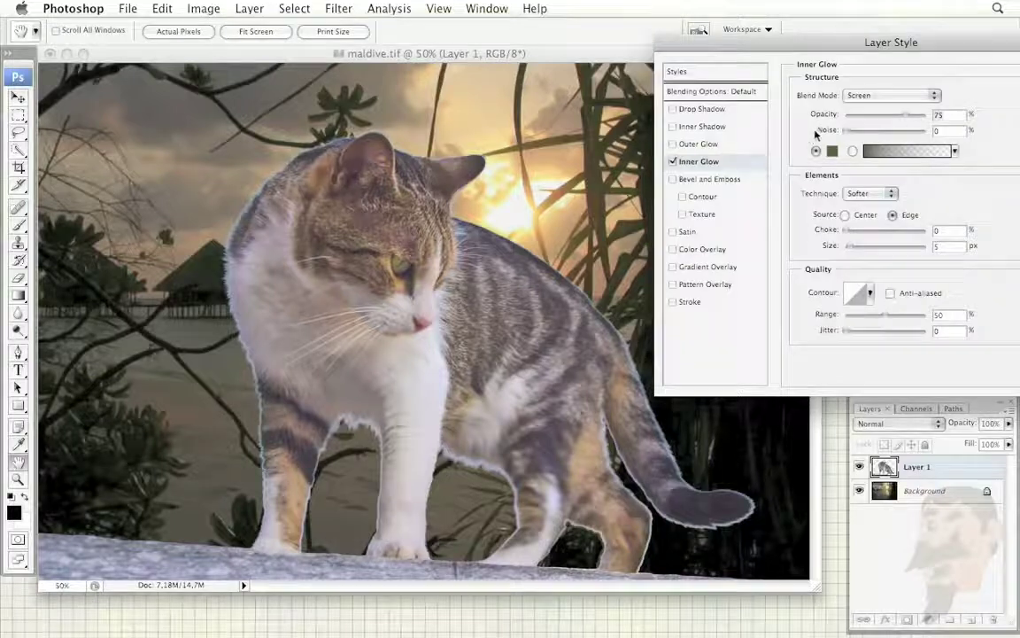
# Step: Set the cat's Inner Glow to Multiply, 45 px, 100% opacity, noise 1, and enable Color Overlay
pyautogui.click(870, 96)
pyautogui.click(863, 32)
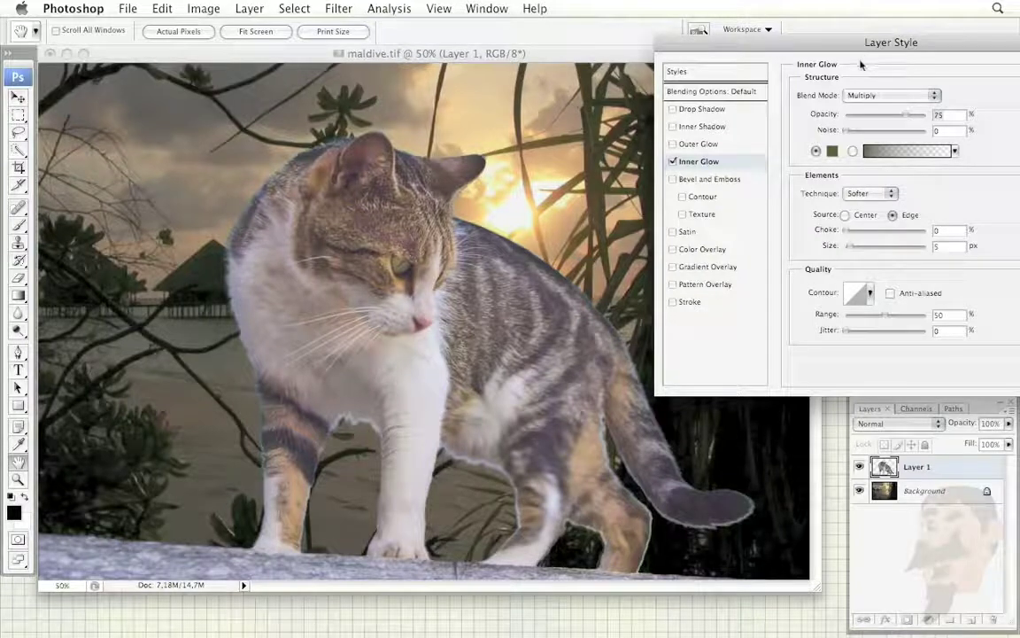
pyautogui.click(673, 161)
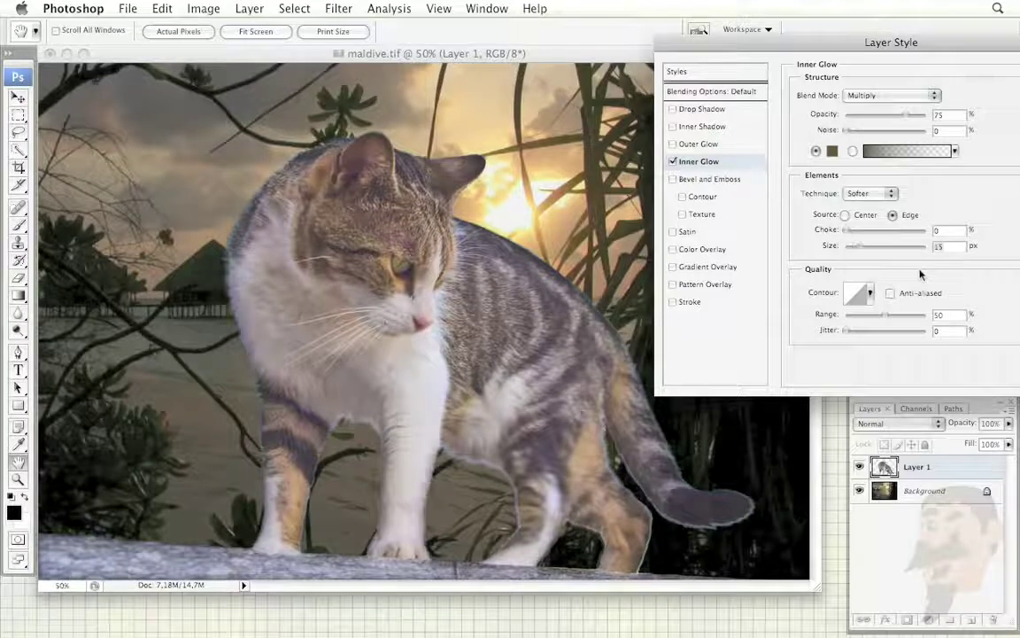
pyautogui.hotkey('shift', 'Up')
pyautogui.hotkey('shift', 'Up')
pyautogui.hotkey('shift', 'Up')
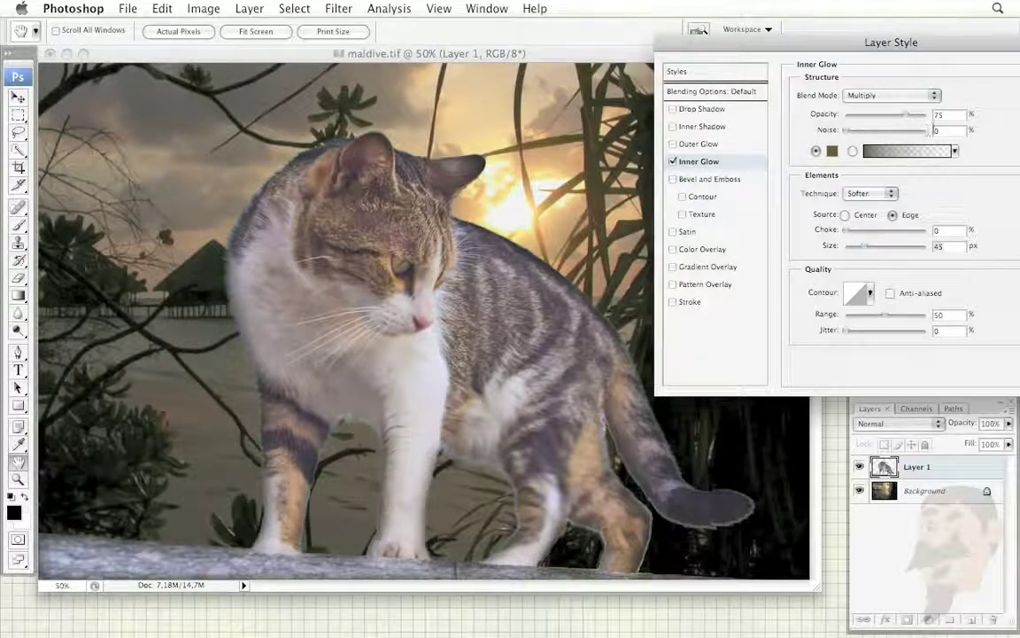
pyautogui.hotkey('shift', 'Up')
pyautogui.hotkey('shift', 'Up')
pyautogui.hotkey('shift', 'Up')
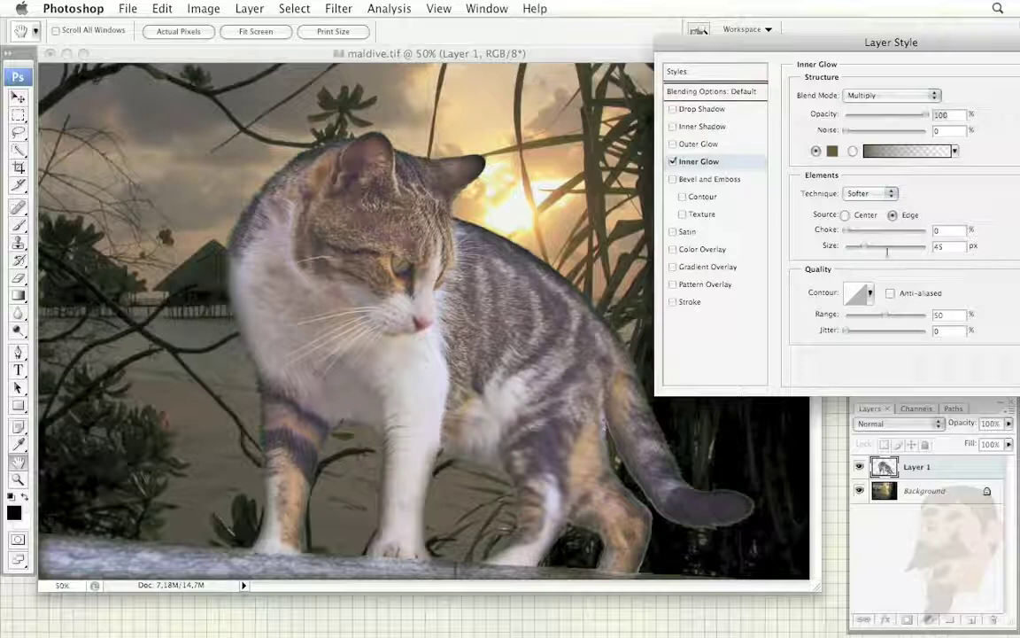
pyautogui.moveTo(846, 132); pyautogui.dragTo(850, 132)
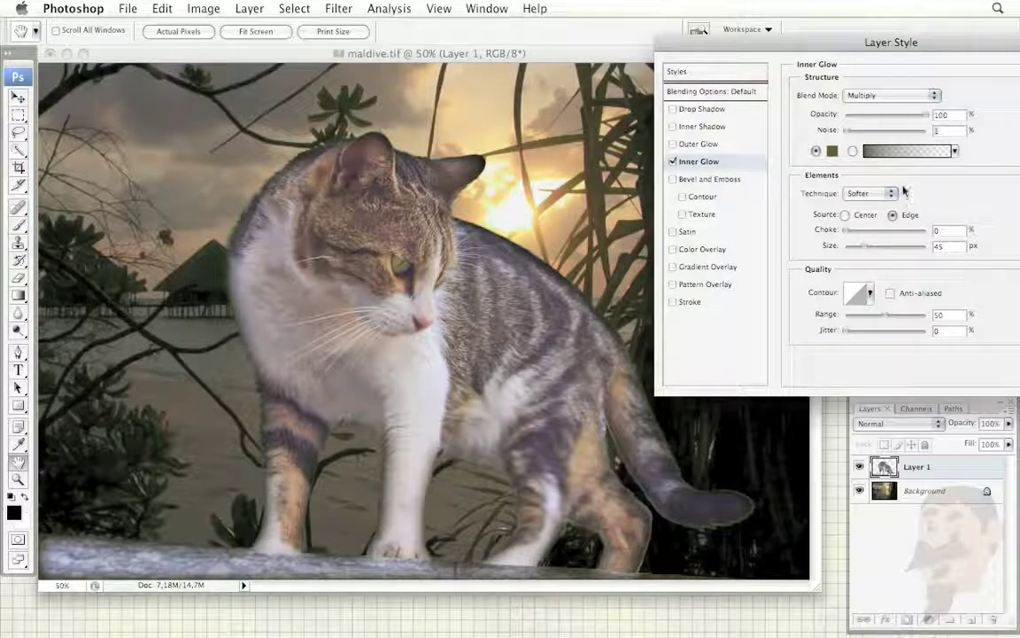
pyautogui.click(704, 250)
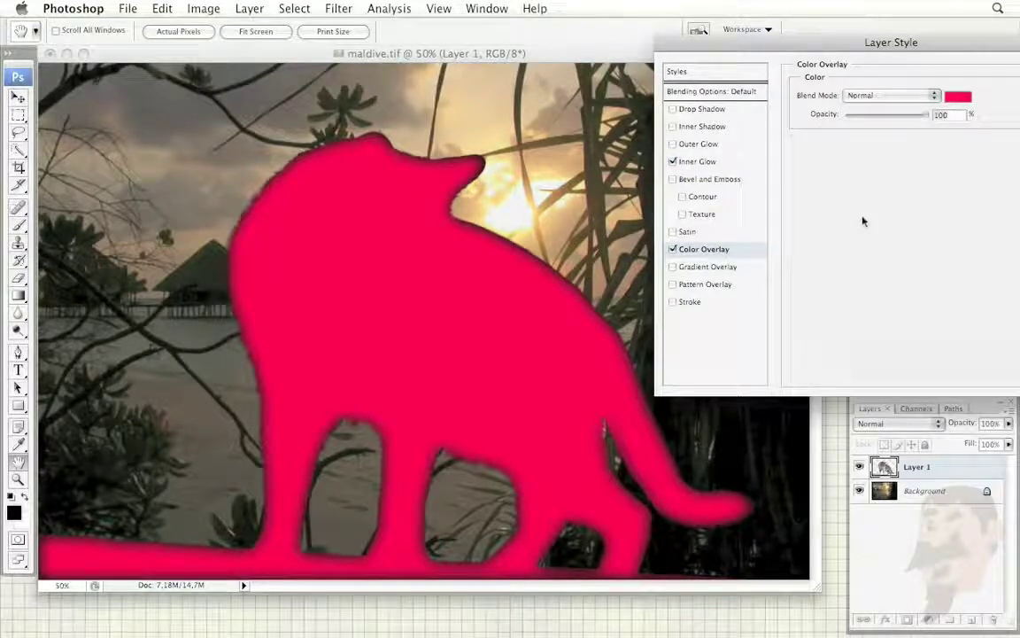
# Step: Change the cat's Color Overlay colour to a sandy pale yellow, H 40, S 50, B 90 (e5bf73)
pyautogui.click(952, 99)
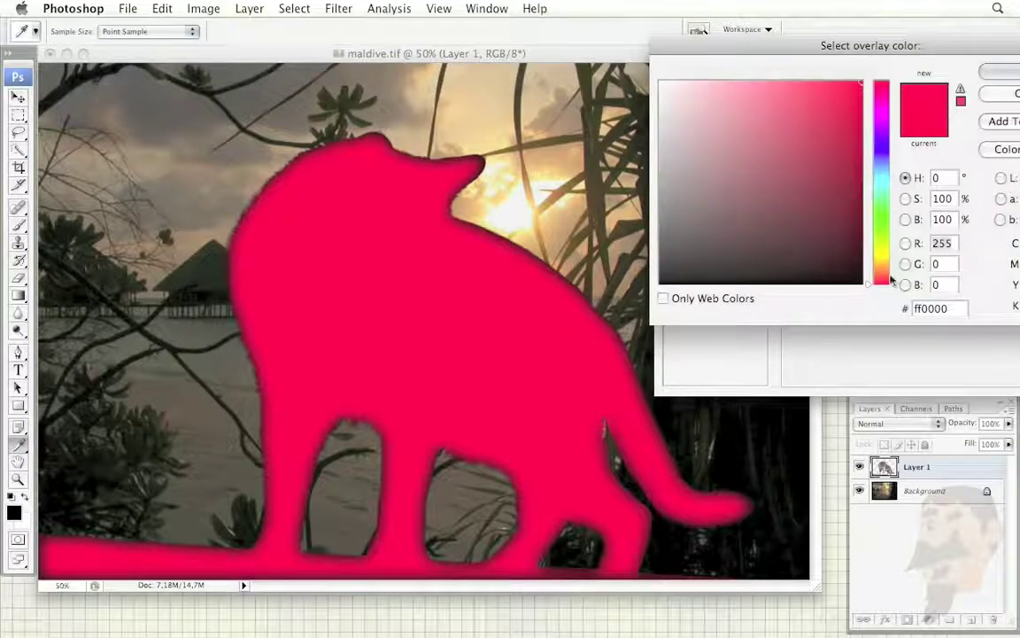
pyautogui.moveTo(891, 280); pyautogui.dragTo(883, 263)
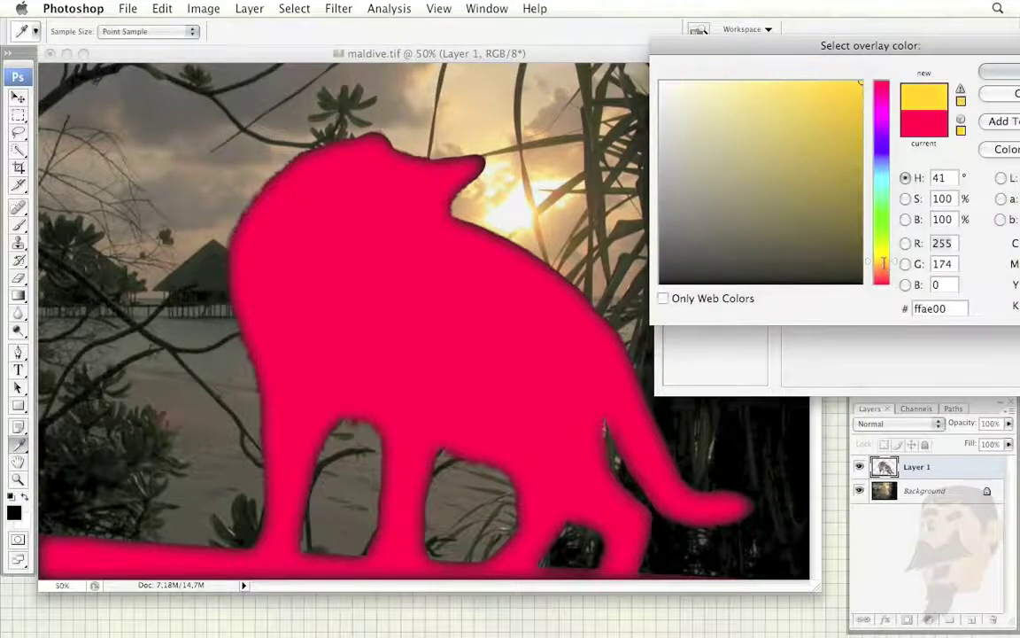
pyautogui.press('Down')
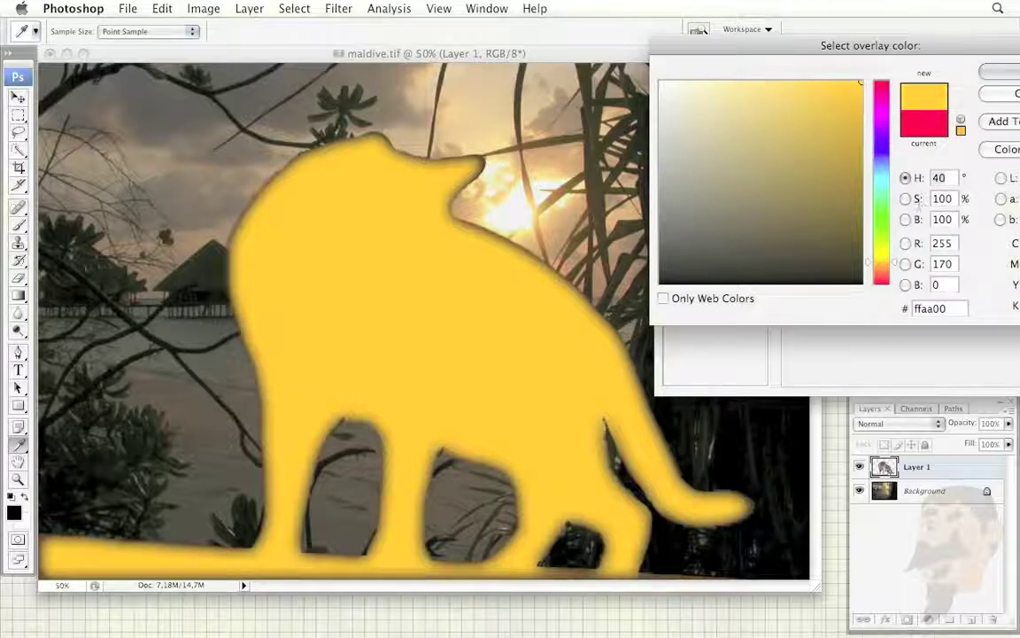
pyautogui.hotkey('shift', 'Down')
pyautogui.hotkey('shift', 'Down')
pyautogui.hotkey('shift', 'Down')
pyautogui.hotkey('shift', 'Down')
pyautogui.hotkey('shift', 'Down')
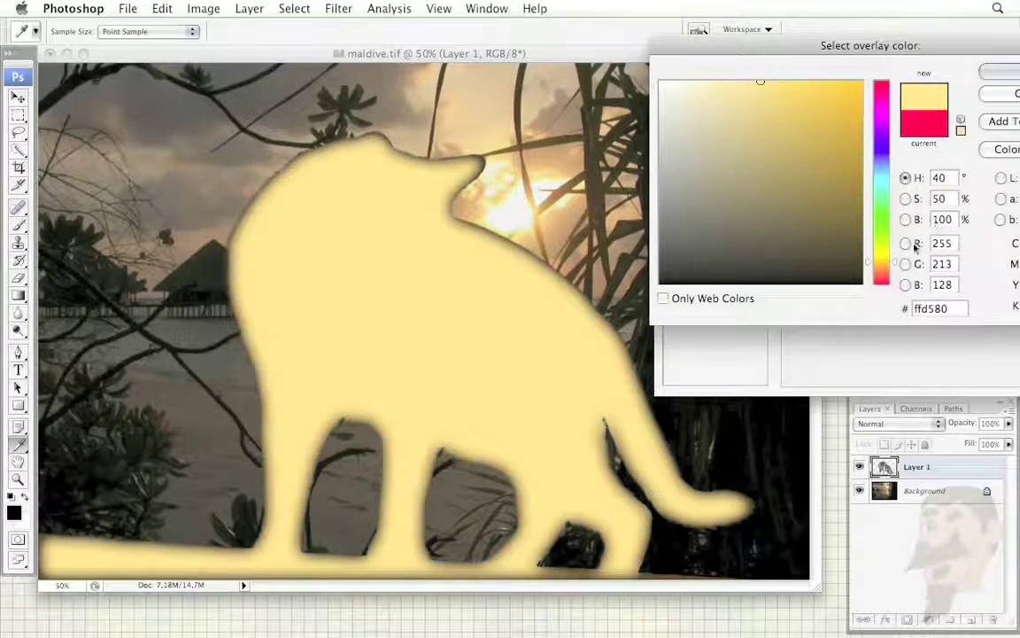
pyautogui.hotkey('shift', 'Down')
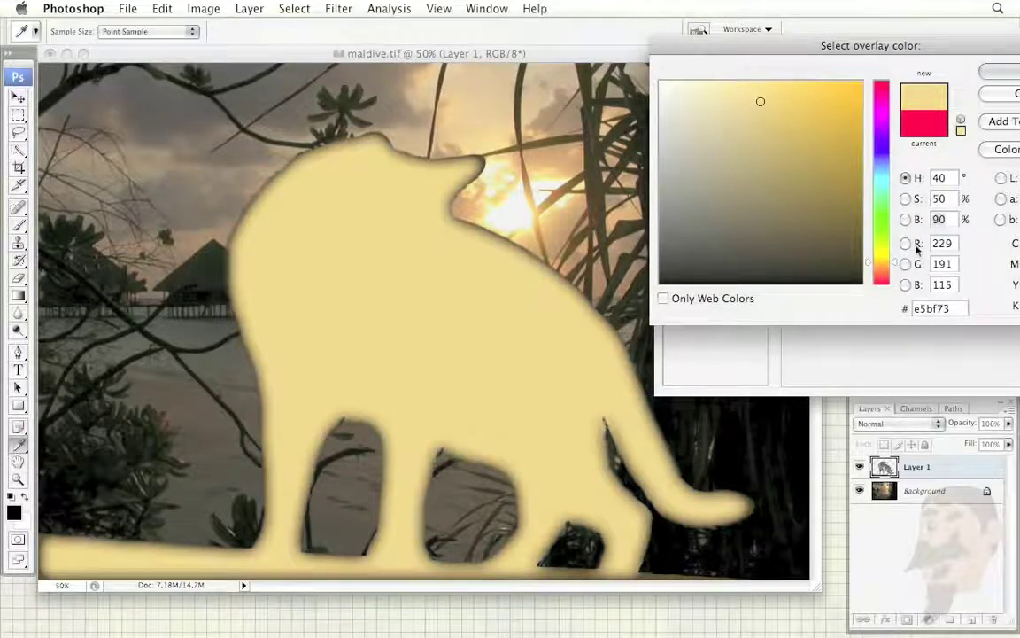
pyautogui.hotkey('shift', 'Down')
pyautogui.hotkey('shift', 'Up')
# Step: Set the tan Color Overlay to 100% opacity and Multiply, then toggle it off and on to compare
pyautogui.click(992, 71)
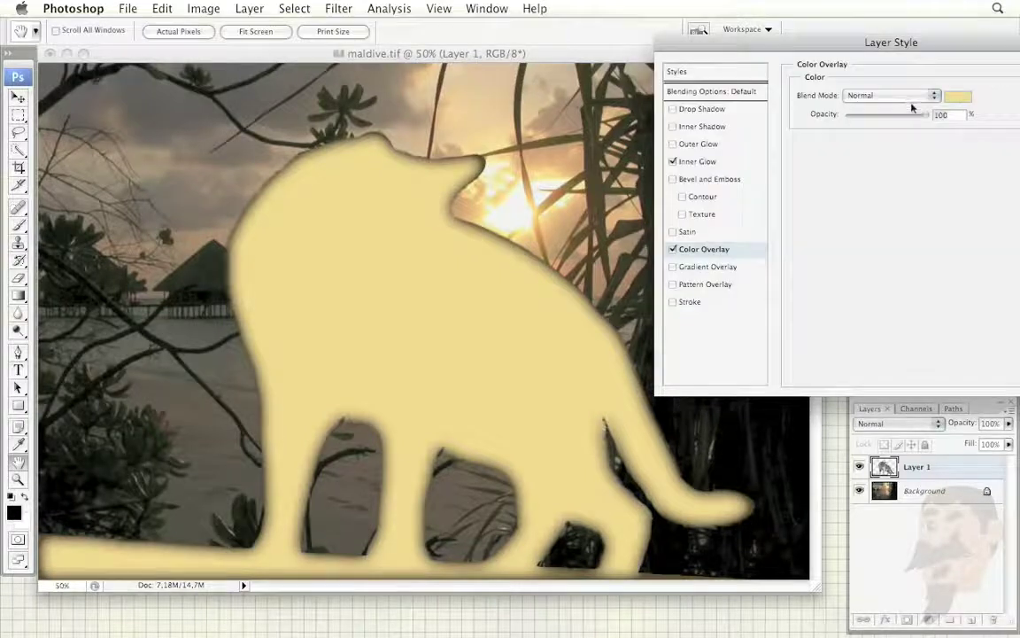
pyautogui.moveTo(912, 119); pyautogui.dragTo(929, 119)
pyautogui.click(935, 98)
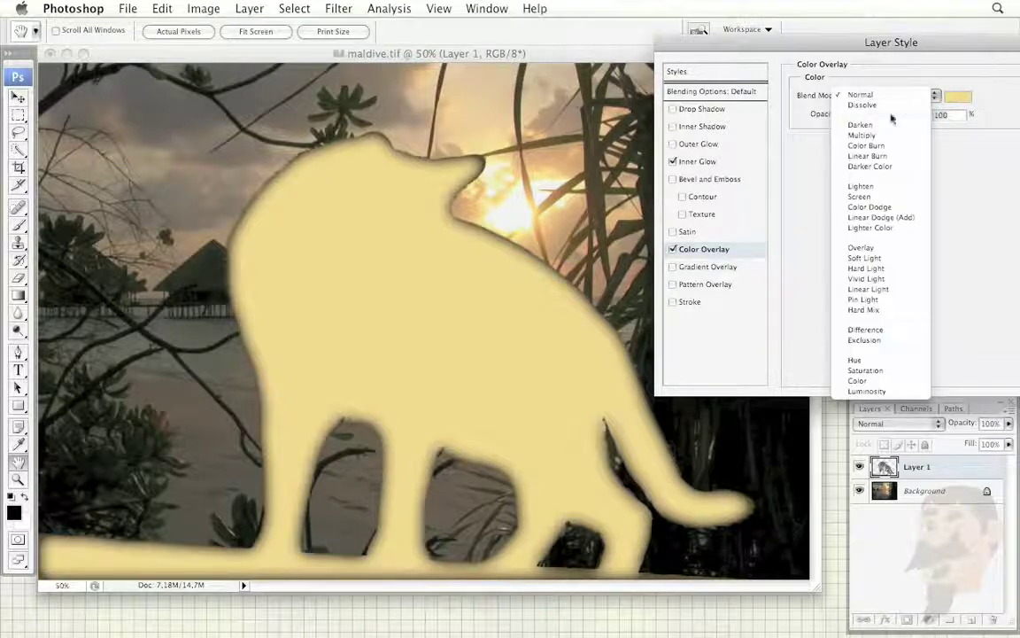
pyautogui.click(896, 135)
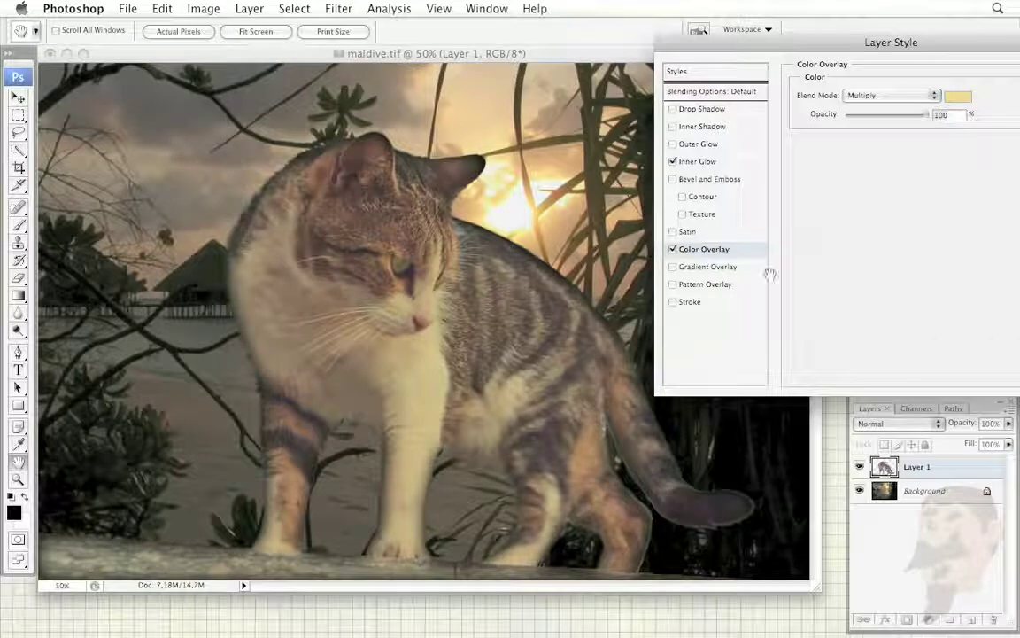
pyautogui.click(673, 249)
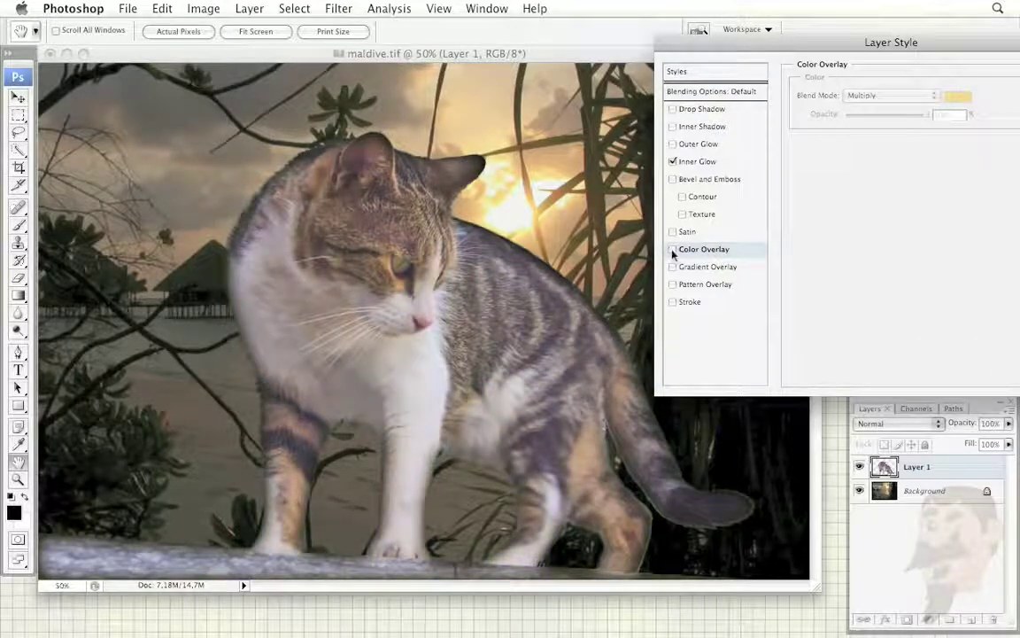
pyautogui.click(674, 249)
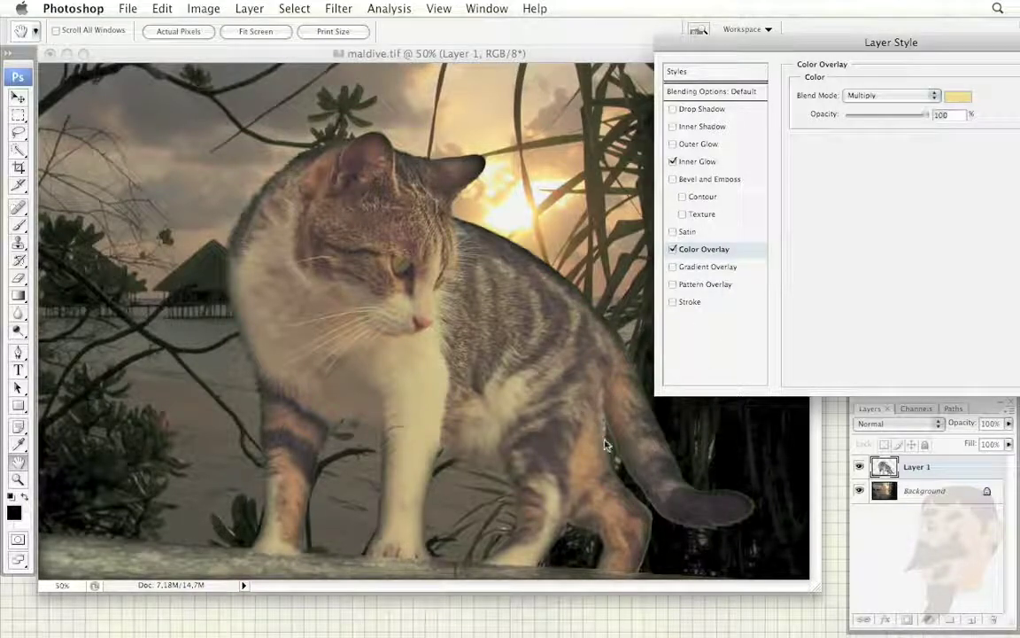
# Step: Enable a black-to-white Gradient Overlay on the cat at a 93° angle in Multiply mode
pyautogui.click(709, 266)
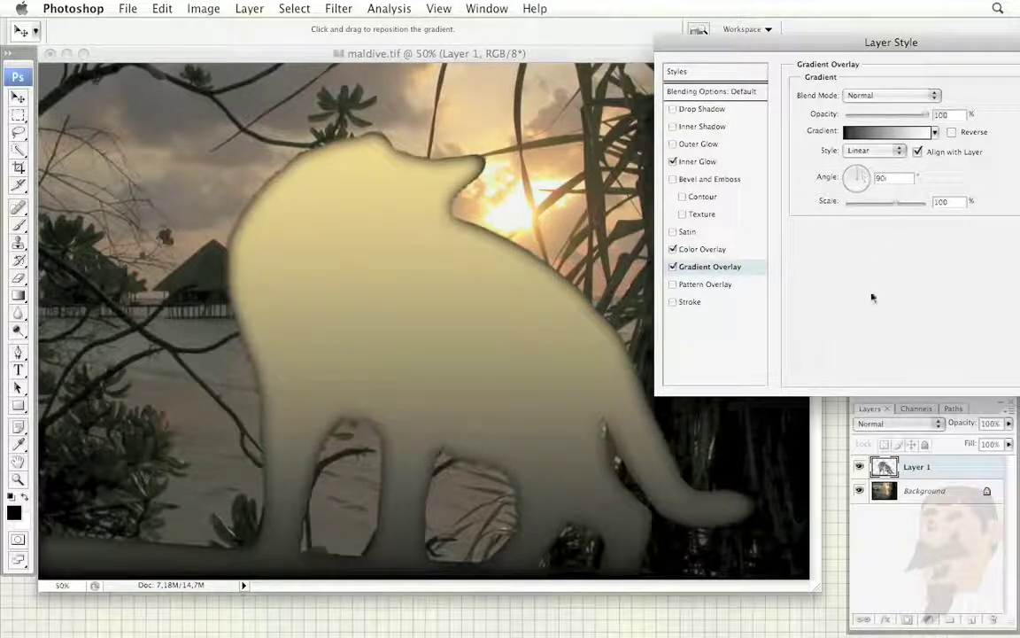
pyautogui.press('Up')
pyautogui.press('Up')
pyautogui.press('Up')
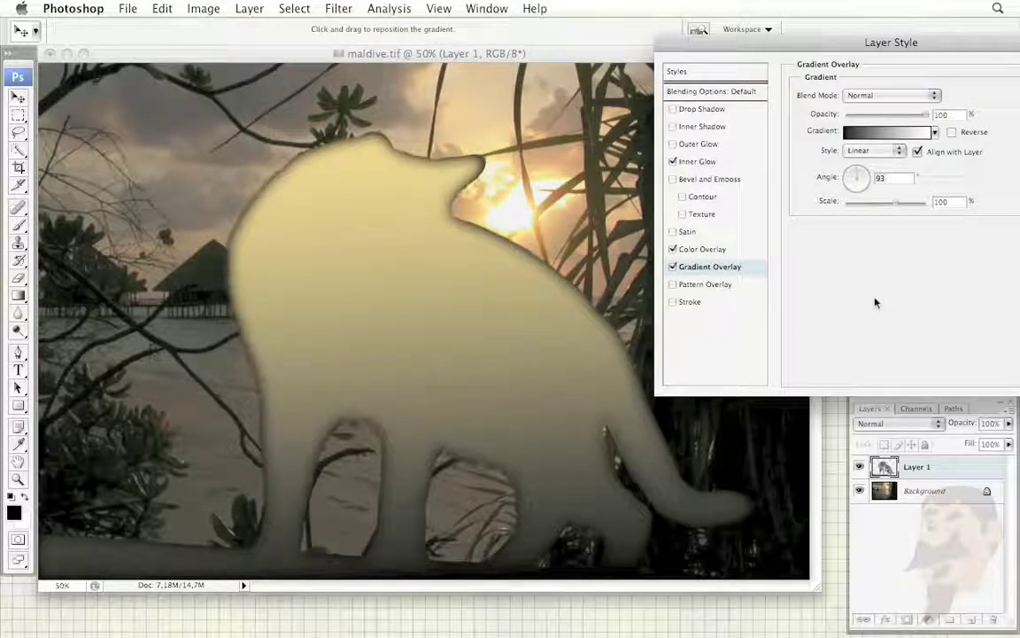
pyautogui.press('Down')
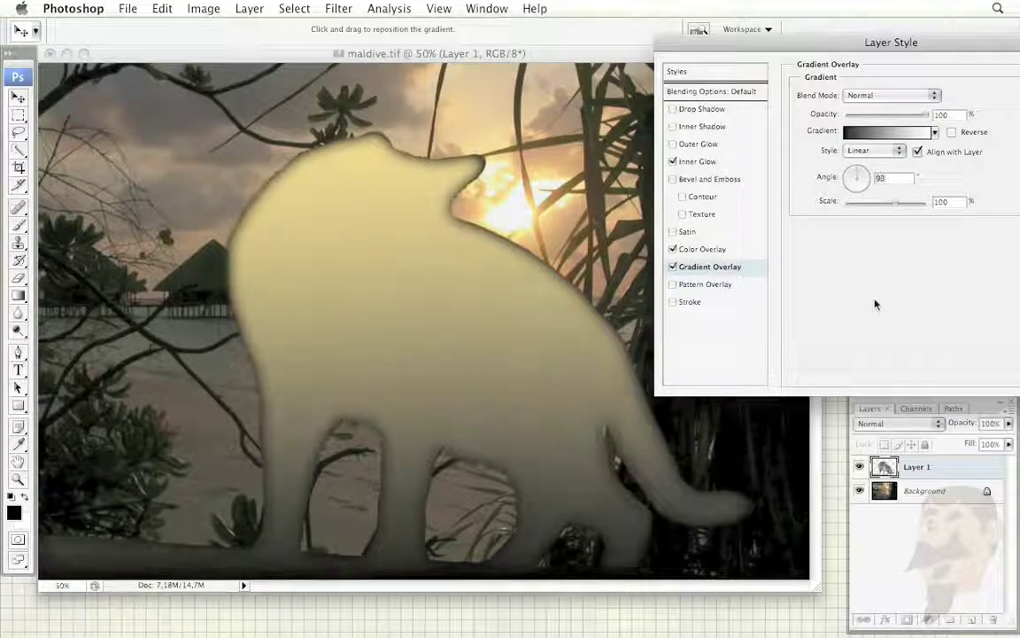
pyautogui.press('Up')
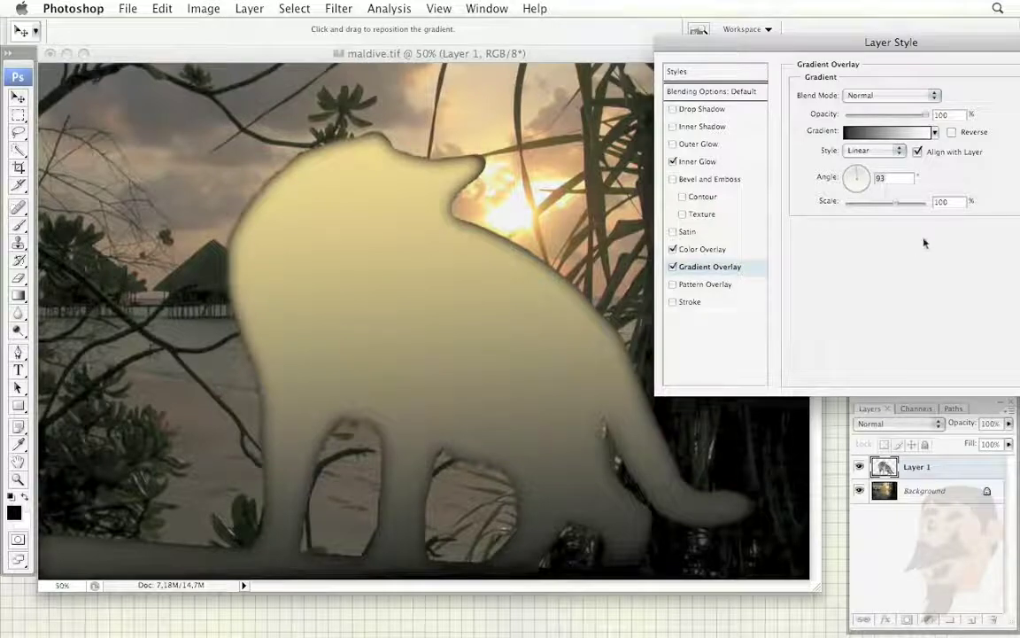
pyautogui.click(934, 96)
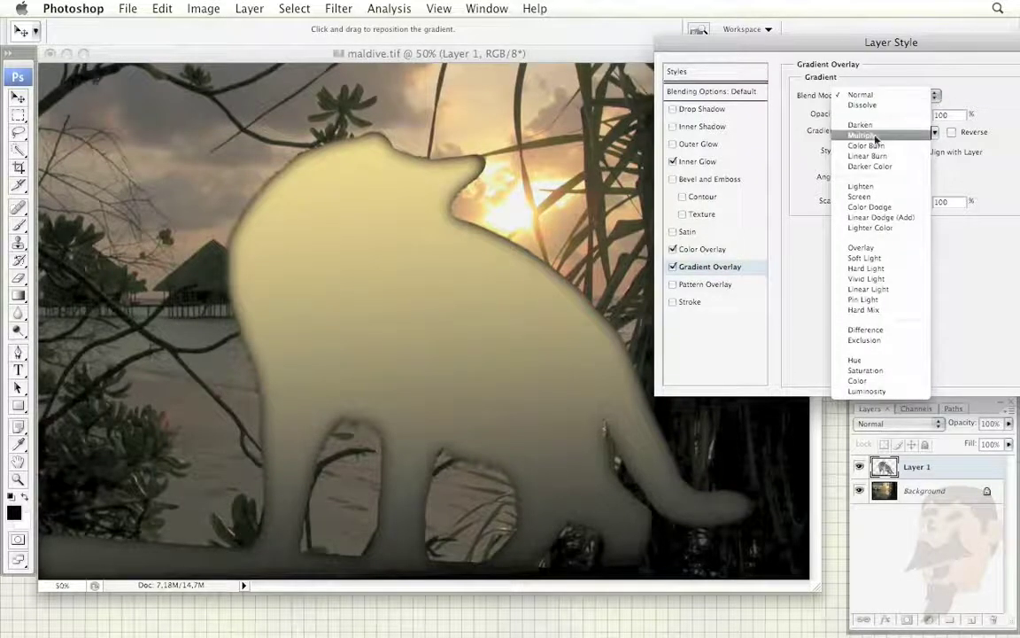
pyautogui.click(879, 135)
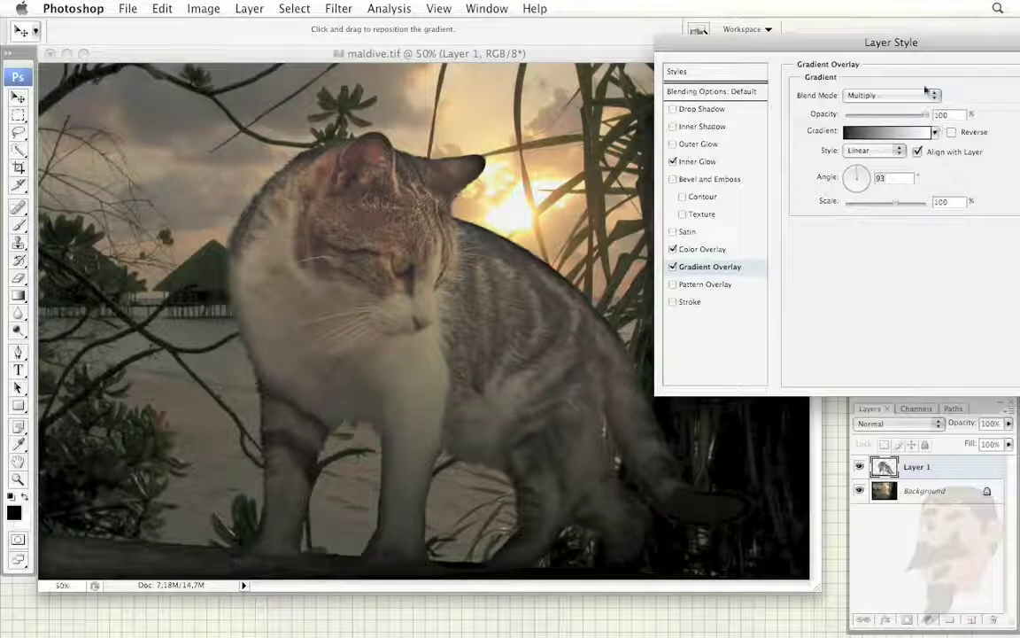
pyautogui.moveTo(904, 41)
pyautogui.mouseDown()
pyautogui.moveTo(788, 25)
pyautogui.moveTo(915, 20)
pyautogui.mouseUp()
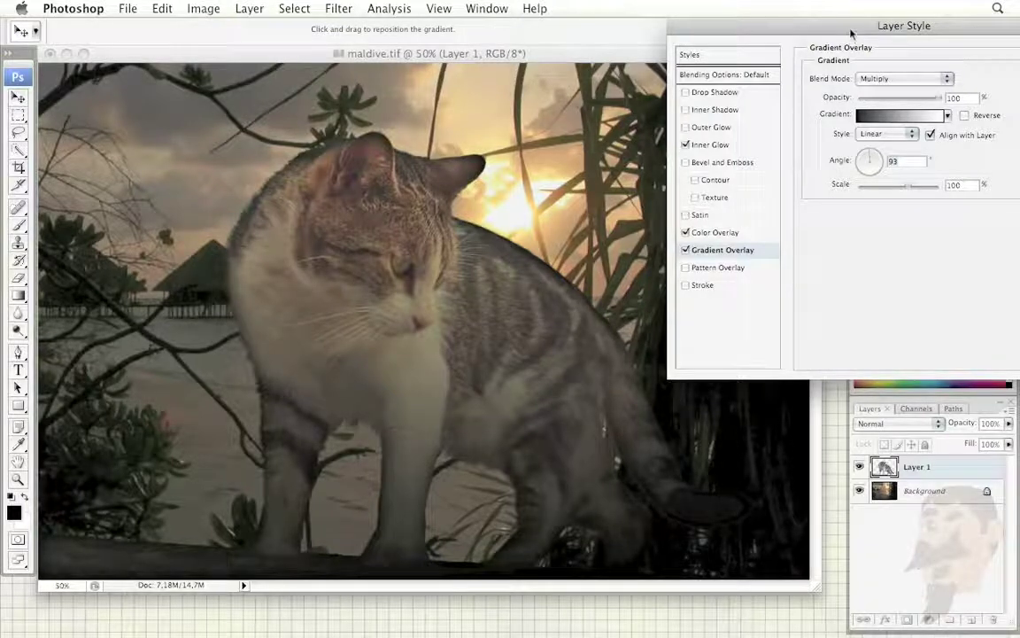
pyautogui.moveTo(852, 31)
pyautogui.mouseDown()
pyautogui.moveTo(853, 83)
pyautogui.moveTo(837, 15)
pyautogui.mouseUp()
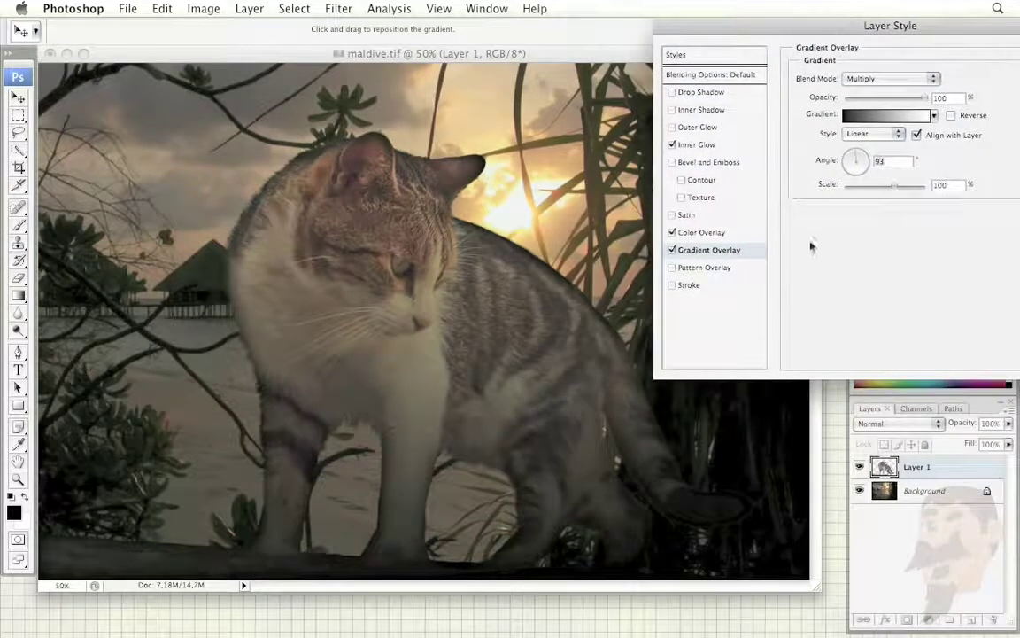
pyautogui.moveTo(771, 25); pyautogui.dragTo(761, 23)
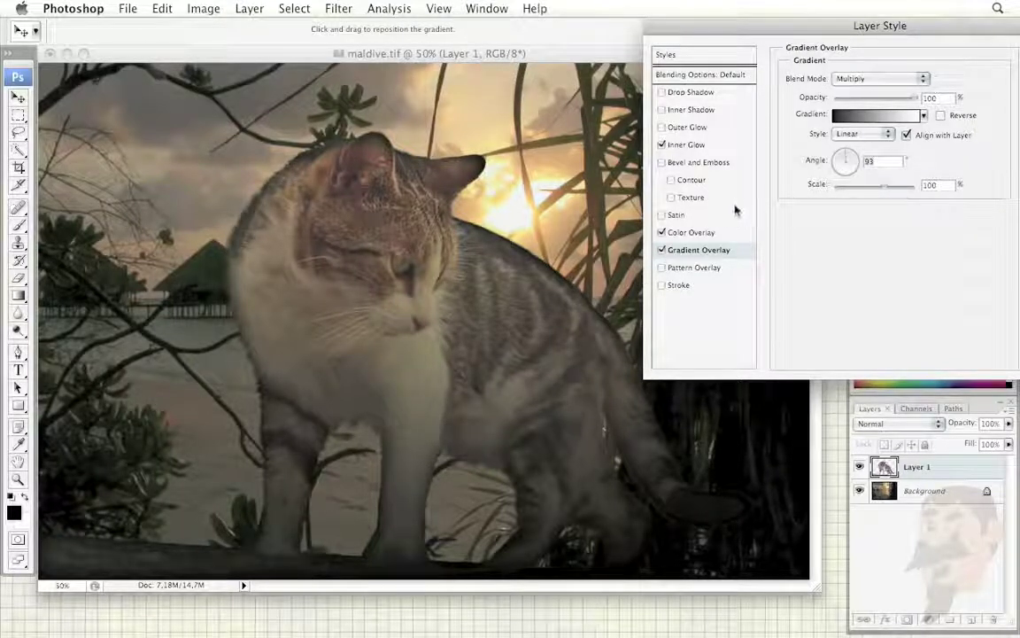
# Step: Enable Outer Glow and set its colour to orange-tan H 30, S 60, B 80
pyautogui.click(698, 132)
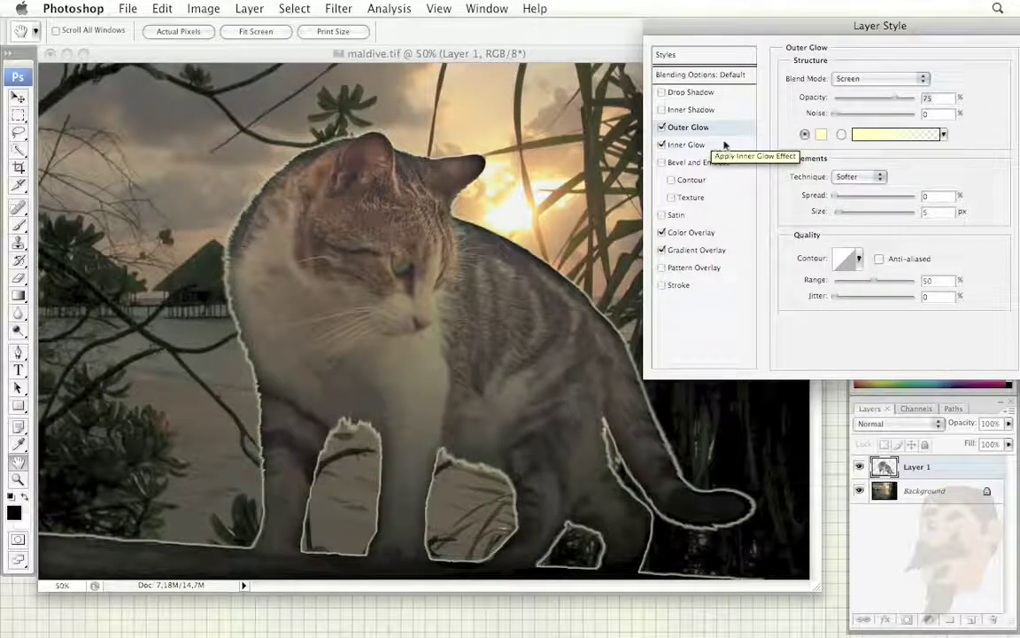
pyautogui.click(823, 134)
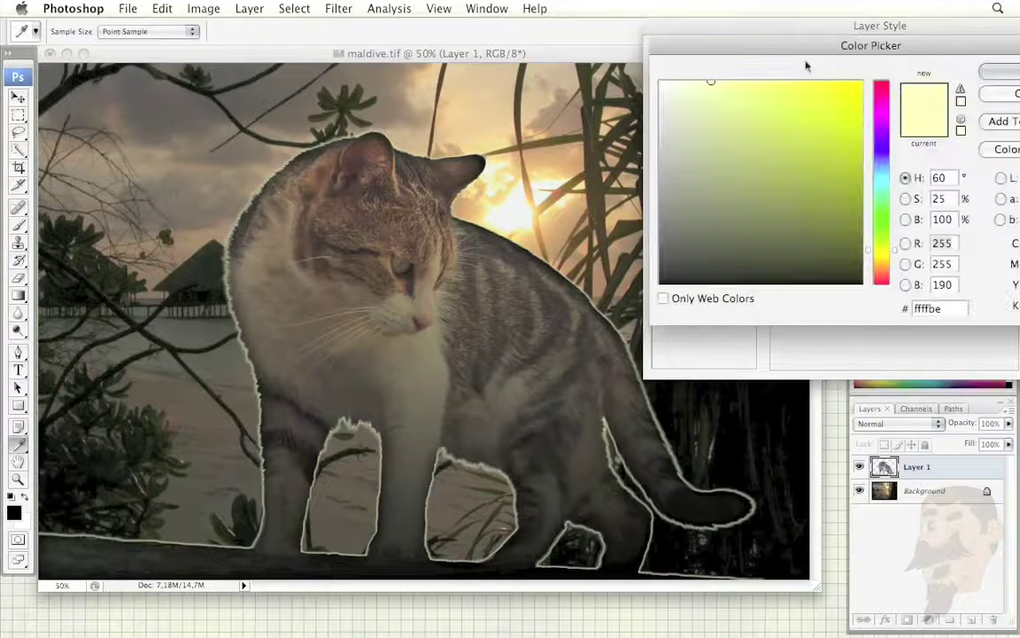
pyautogui.moveTo(784, 46); pyautogui.dragTo(775, 40)
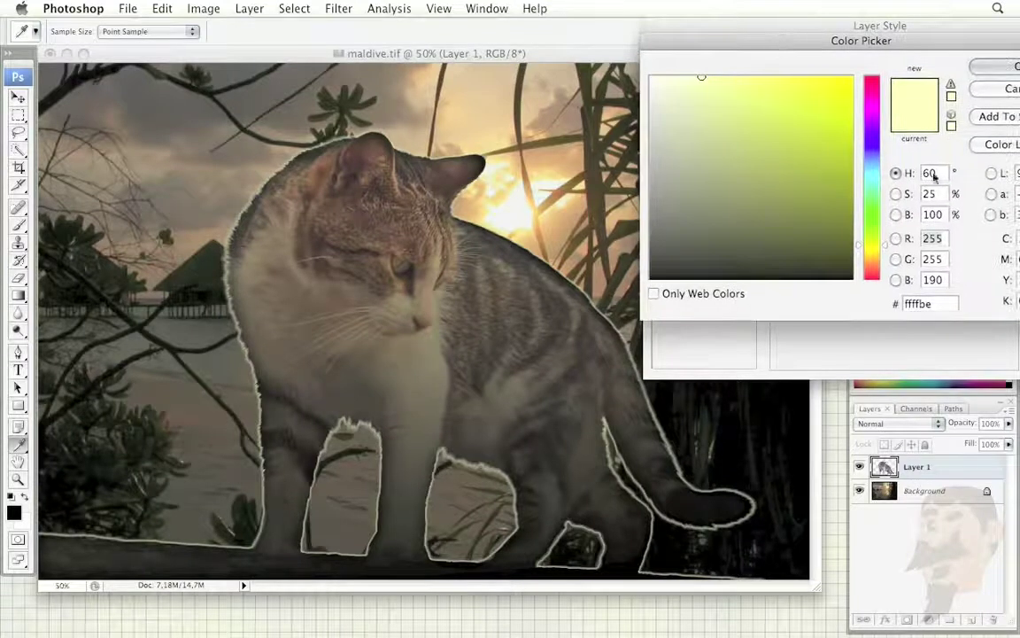
pyautogui.click(866, 250)
pyautogui.press('Down')
pyautogui.press('Down')
pyautogui.press('Down')
pyautogui.press('Down')
pyautogui.hotkey('shift', 'Down')
pyautogui.hotkey('shift', 'Down')
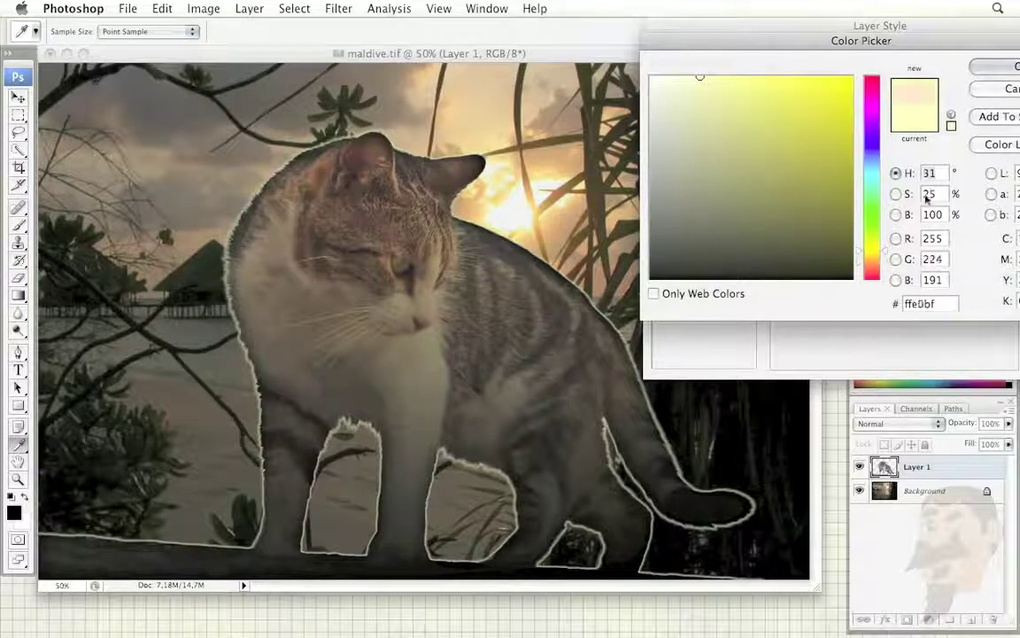
pyautogui.press('Down')
pyautogui.press('Up')
pyautogui.press('Up')
pyautogui.press('Up')
pyautogui.press('Up')
pyautogui.press('Up')
pyautogui.hotkey('shift', 'Up')
pyautogui.hotkey('shift', 'Up')
pyautogui.hotkey('shift', 'Up')
pyautogui.press('Tab')
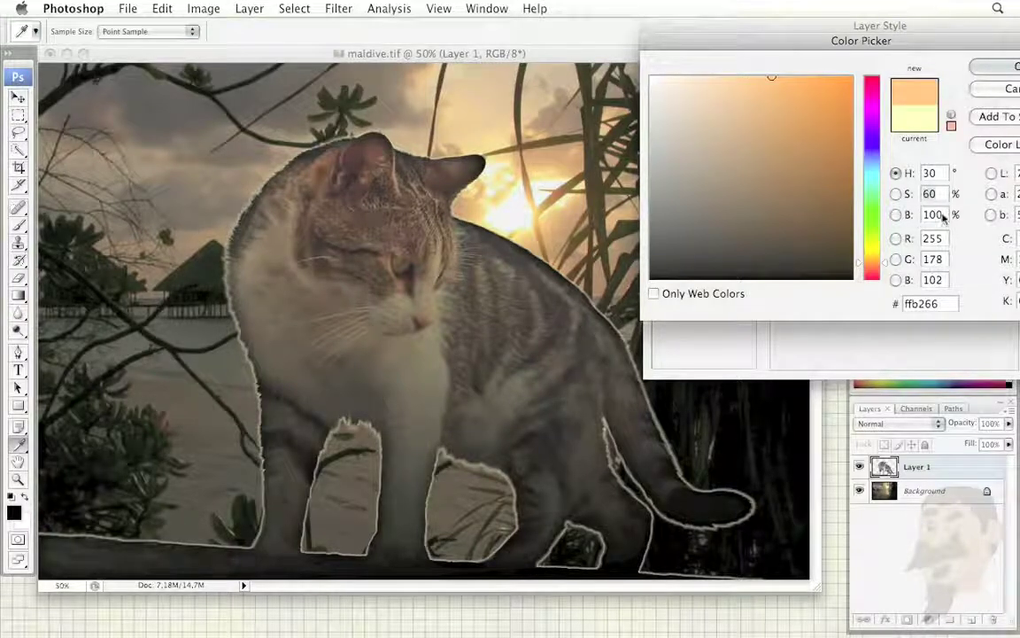
pyautogui.hotkey('shift', 'Down')
pyautogui.hotkey('shift', 'Down')
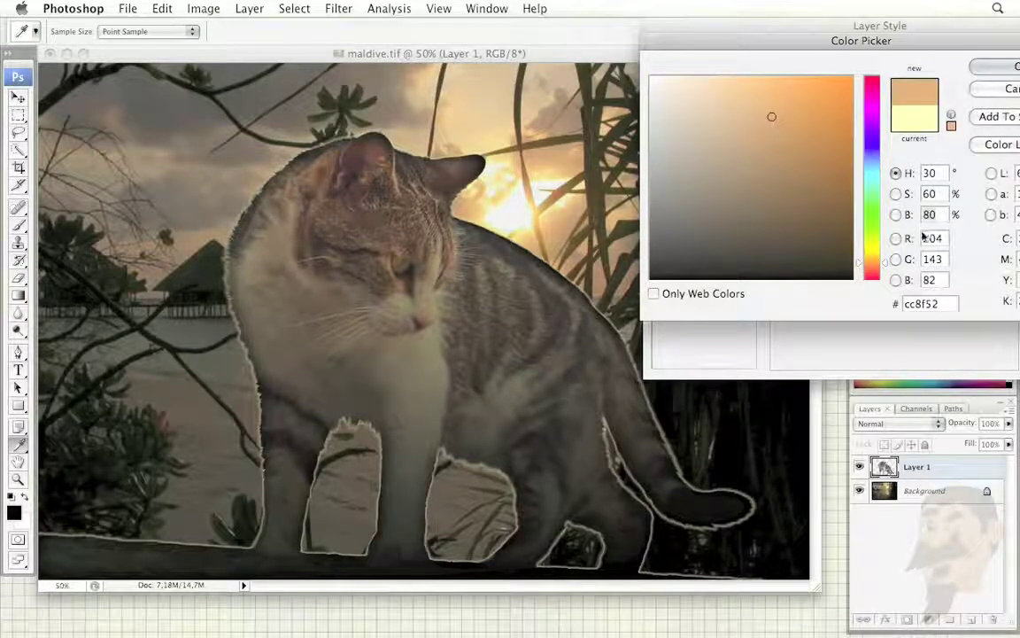
pyautogui.click(987, 71)
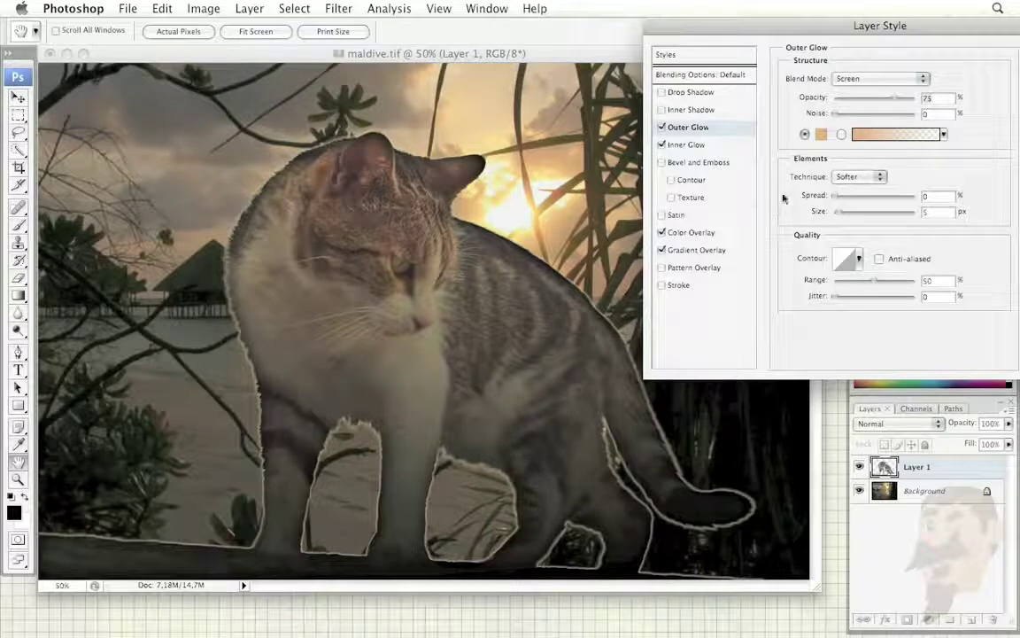
# Step: Set the Outer Glow blend mode to Multiply and its size to 10 px
pyautogui.click(921, 79)
pyautogui.click(924, 79)
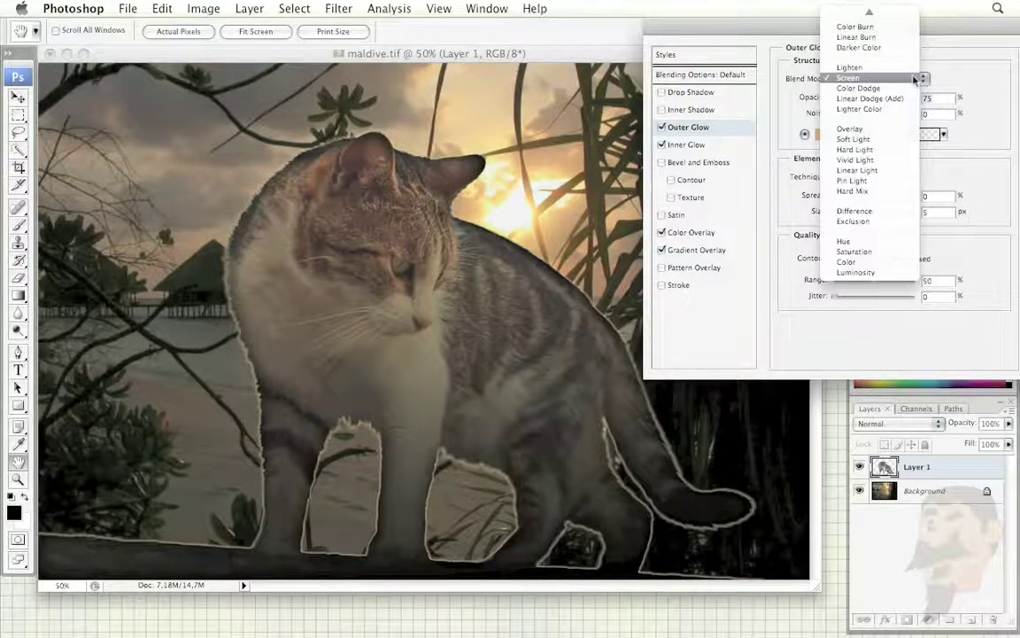
pyautogui.click(849, 57)
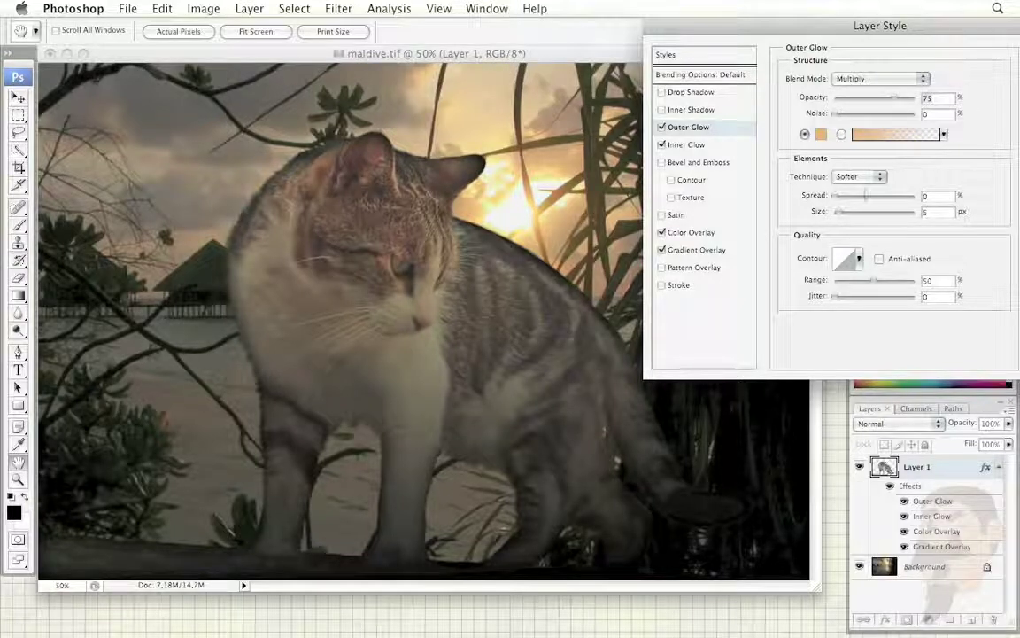
pyautogui.press('Up')
pyautogui.press('Up')
pyautogui.press('Up')
pyautogui.press('Up')
pyautogui.press('Up')
# Step: Move the Layer Style window aside and zoom in on the cat's head, then back out
pyautogui.moveTo(902, 22)
pyautogui.mouseDown()
pyautogui.moveTo(742, 16)
pyautogui.moveTo(801, 16)
pyautogui.mouseUp()
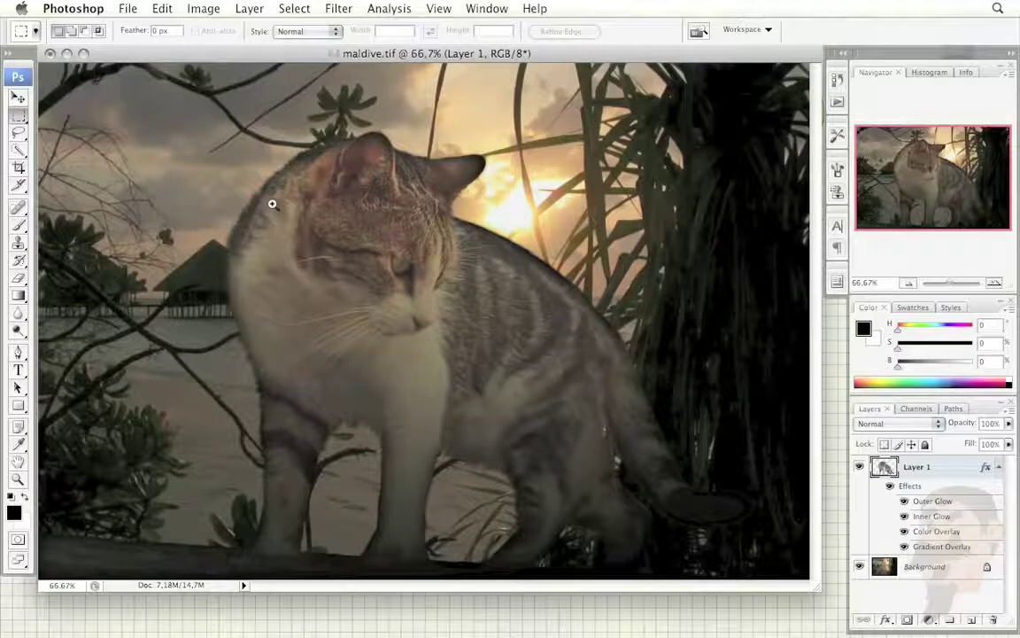
pyautogui.click(272, 204)
pyautogui.click(376, 246)
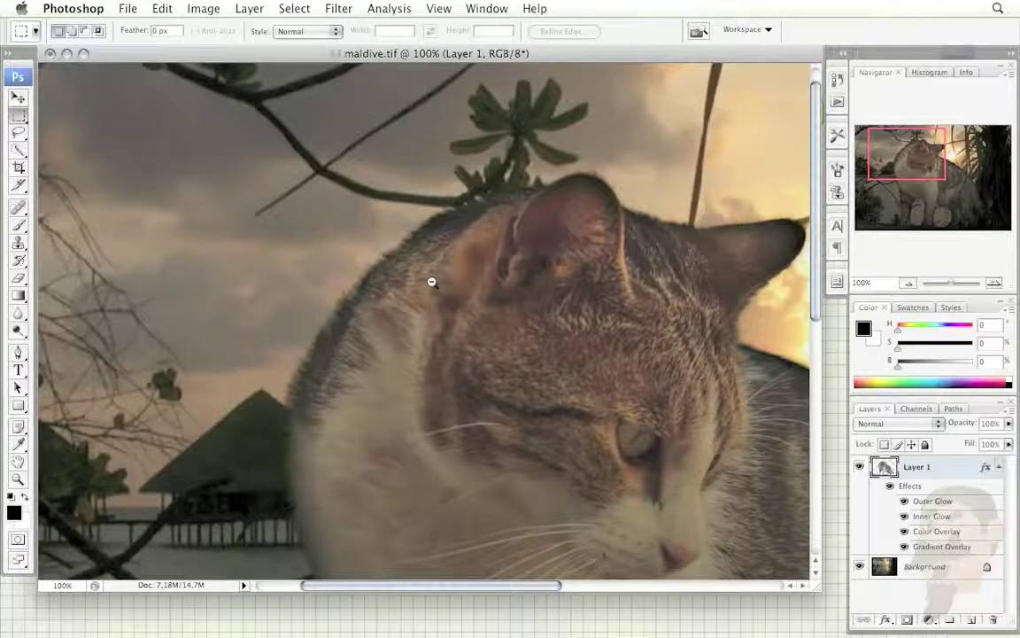
pyautogui.keyDown('alt'); pyautogui.click(493, 341); pyautogui.keyUp('alt')
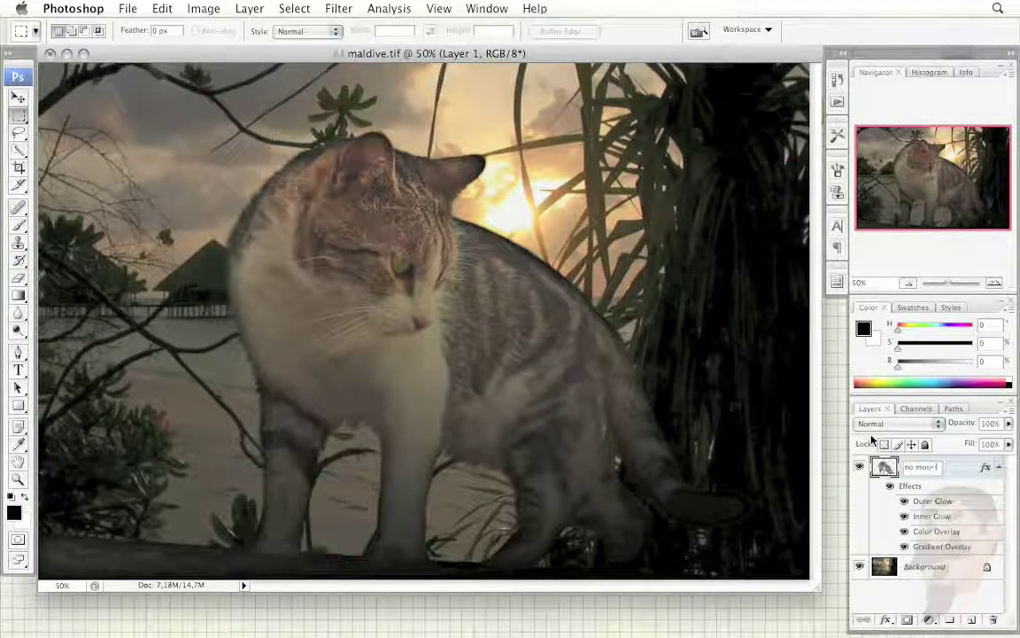
# Step: Name the cat layer 'no more blue' and add a layer mask from the cat's outline
pyautogui.write('no more blue')
pyautogui.press('Return')
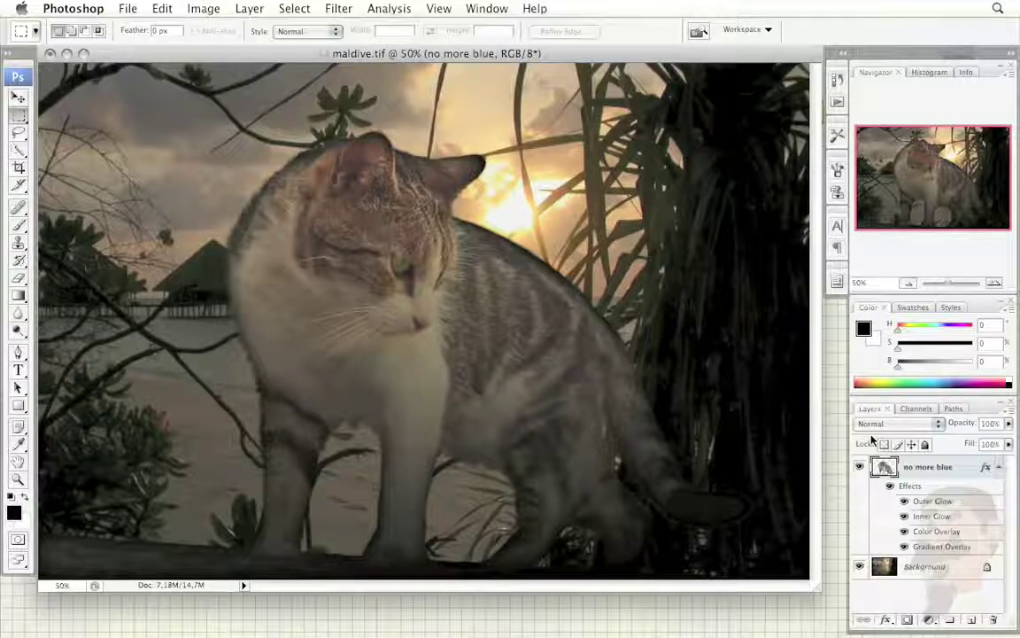
pyautogui.keyDown('ctrl'); pyautogui.click(886, 467); pyautogui.keyUp('ctrl')
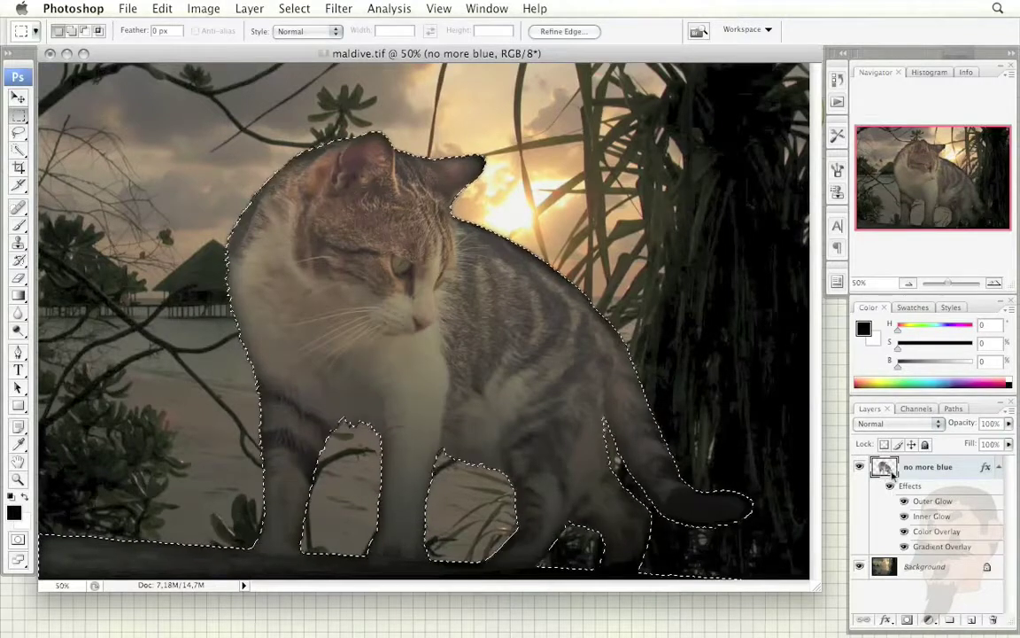
pyautogui.click(908, 623)
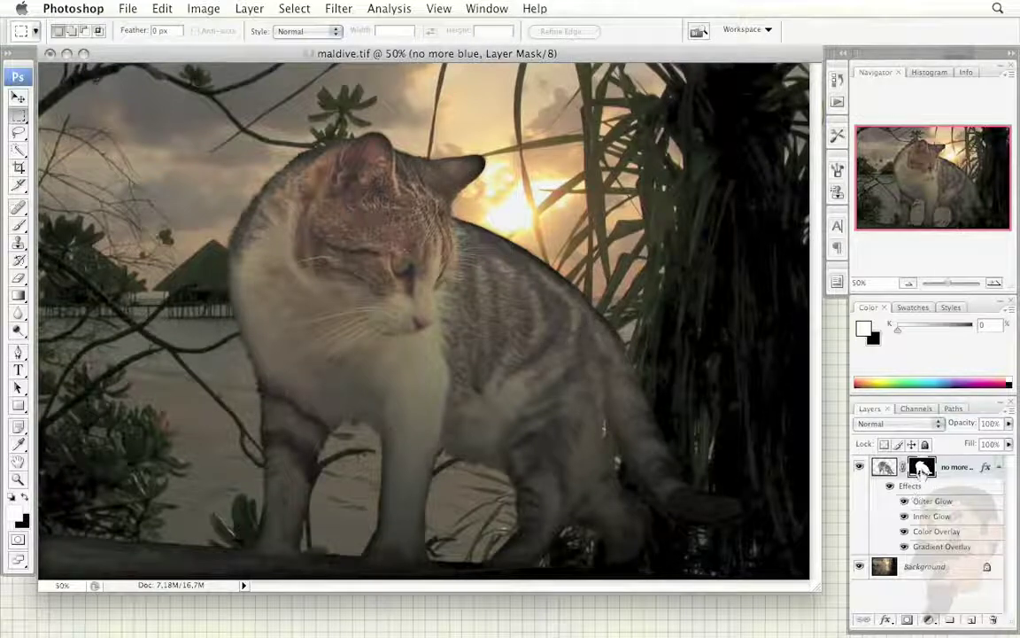
# Step: Disable and re-enable the layer mask to compare the result
pyautogui.rightClick(921, 471)
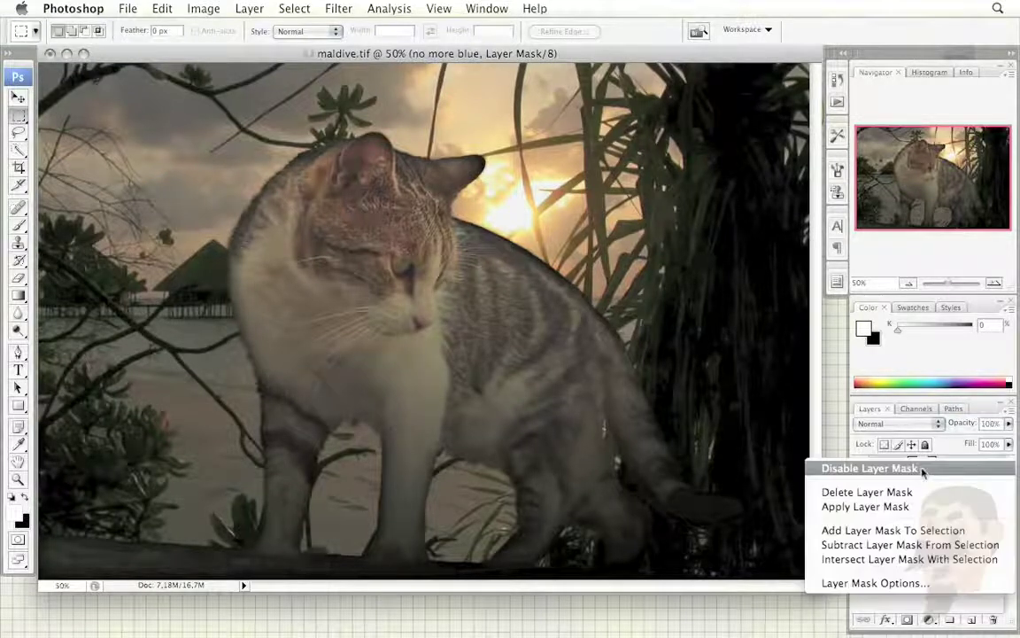
pyautogui.click(921, 469)
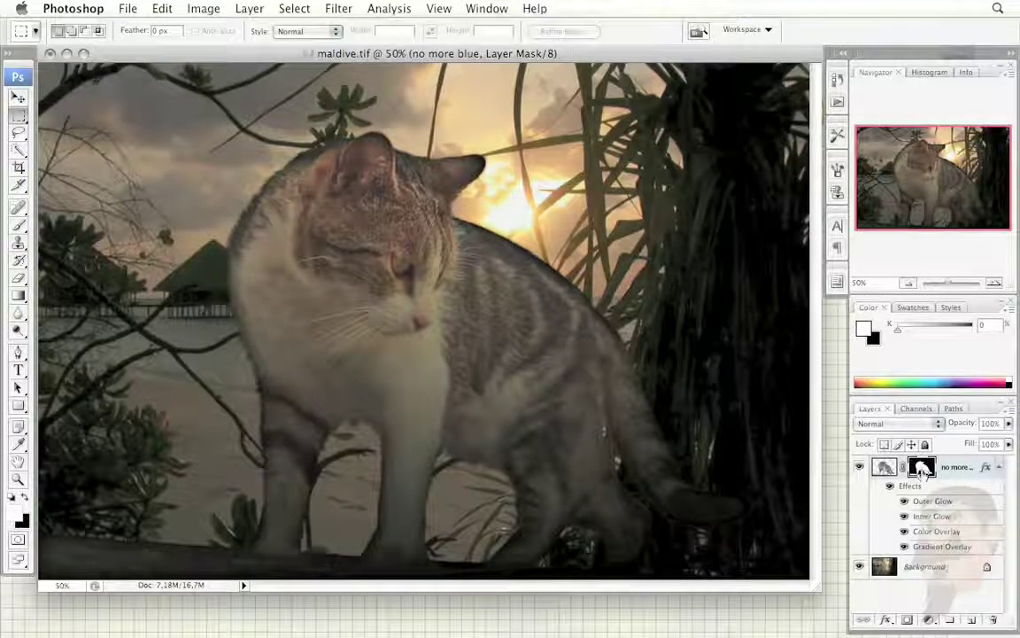
pyautogui.keyDown('shift'); pyautogui.click(922, 470); pyautogui.keyUp('shift')
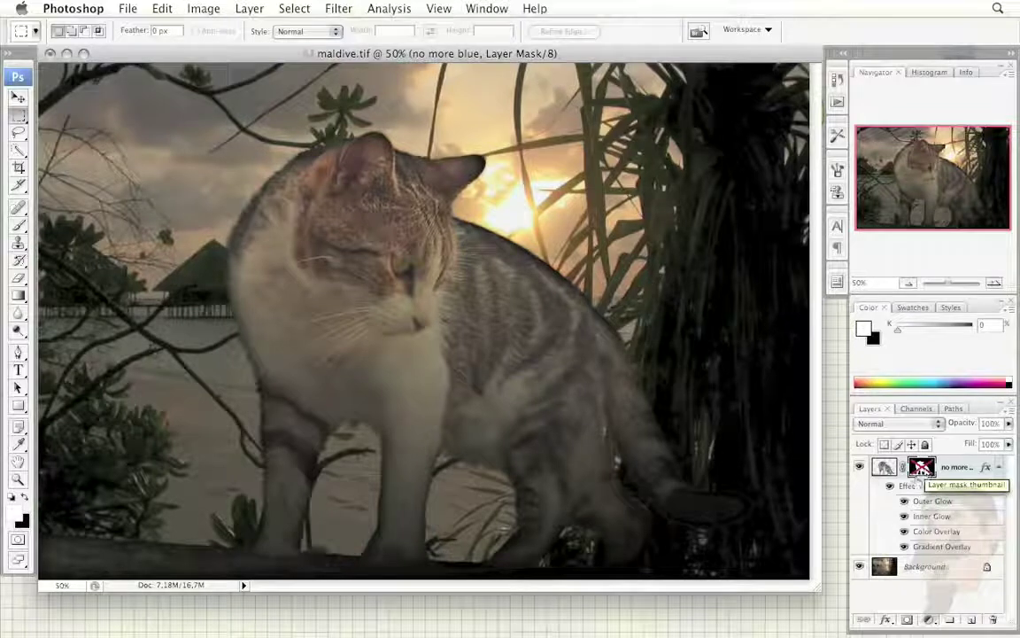
pyautogui.keyDown('shift'); pyautogui.click(921, 467); pyautogui.keyUp('shift')
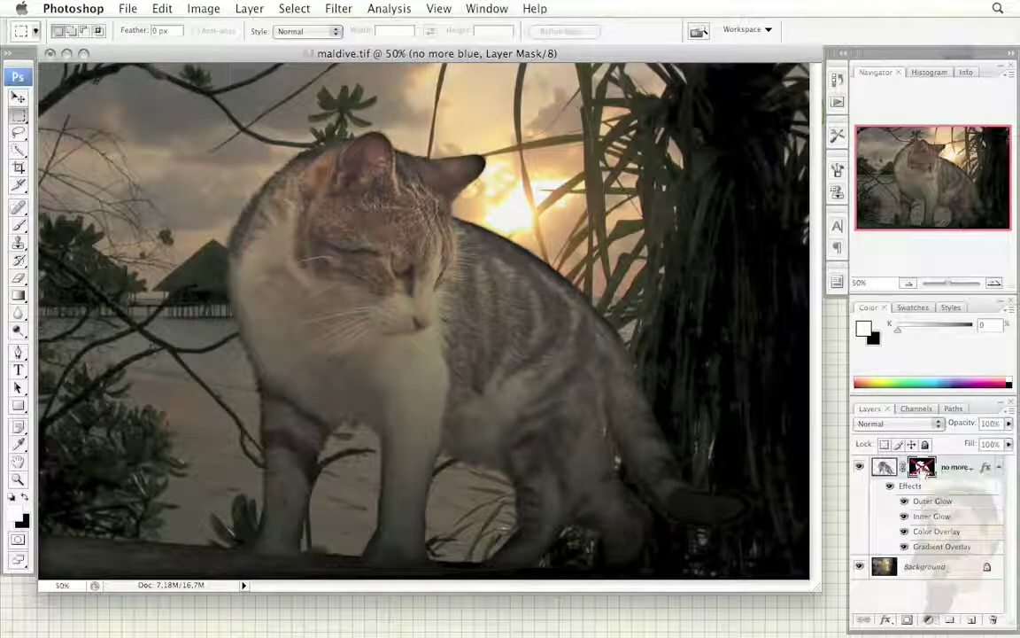
pyautogui.hotkey('ctrl', '+')
pyautogui.hotkey('ctrl', '+')
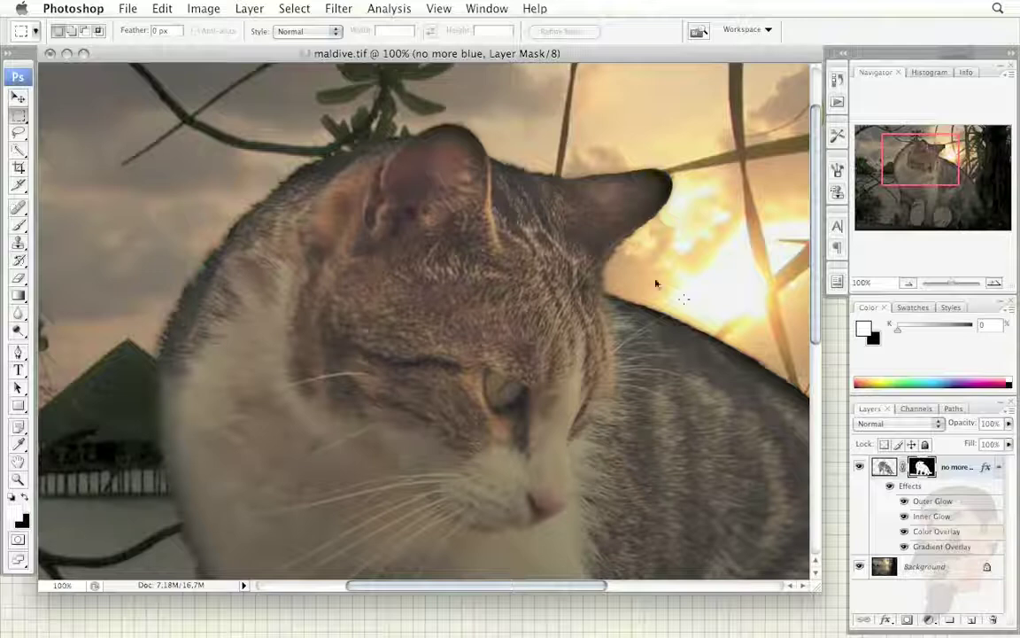
# Step: Apply a 3,0-pixel Gaussian Blur to the no more blue layer's mask
pyautogui.click(339, 9)
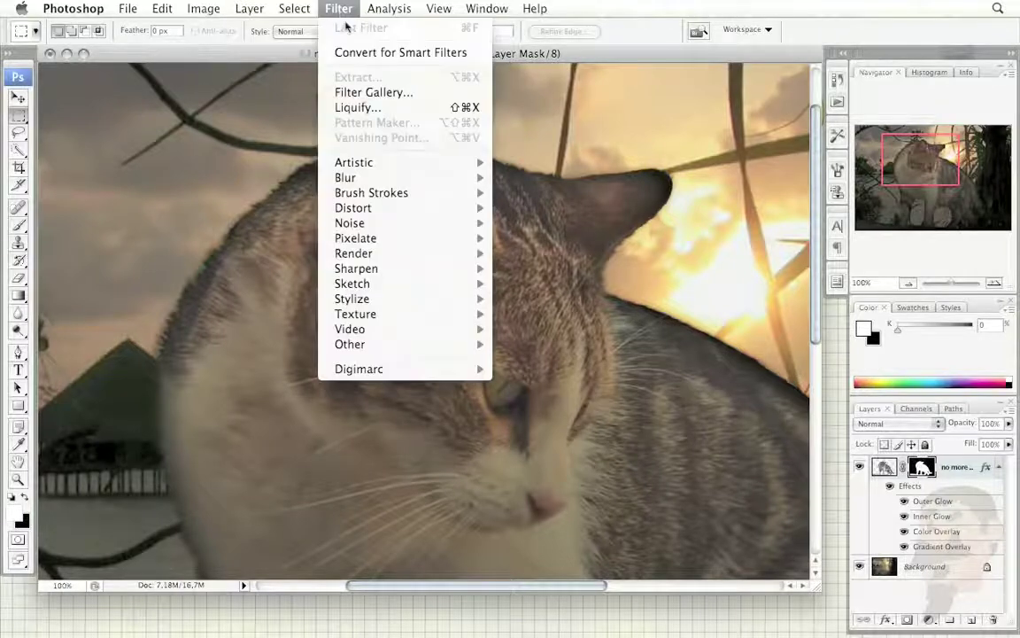
pyautogui.moveTo(345, 177)
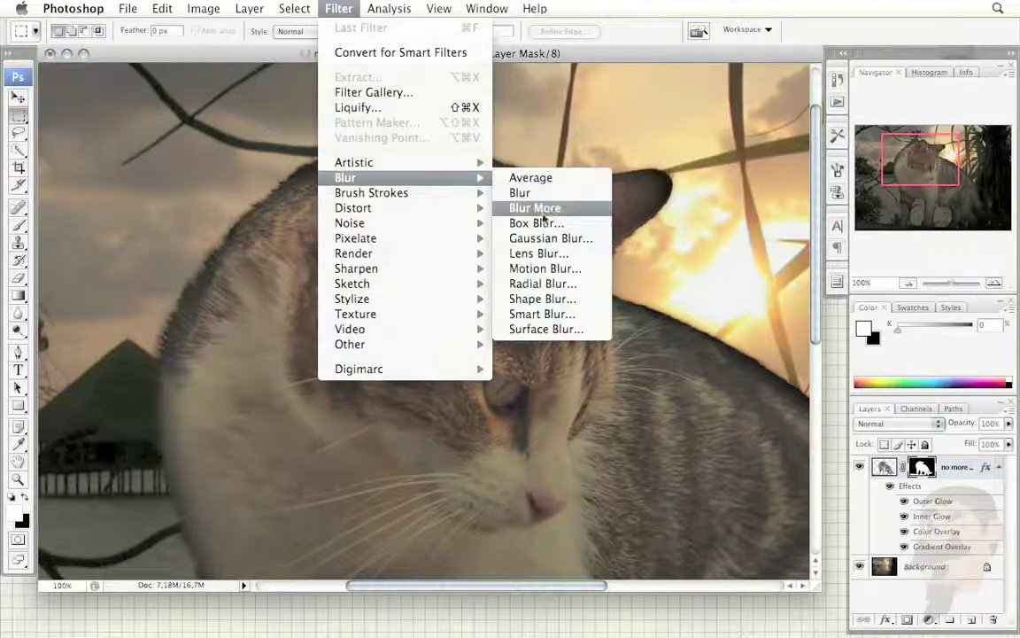
pyautogui.click(534, 240)
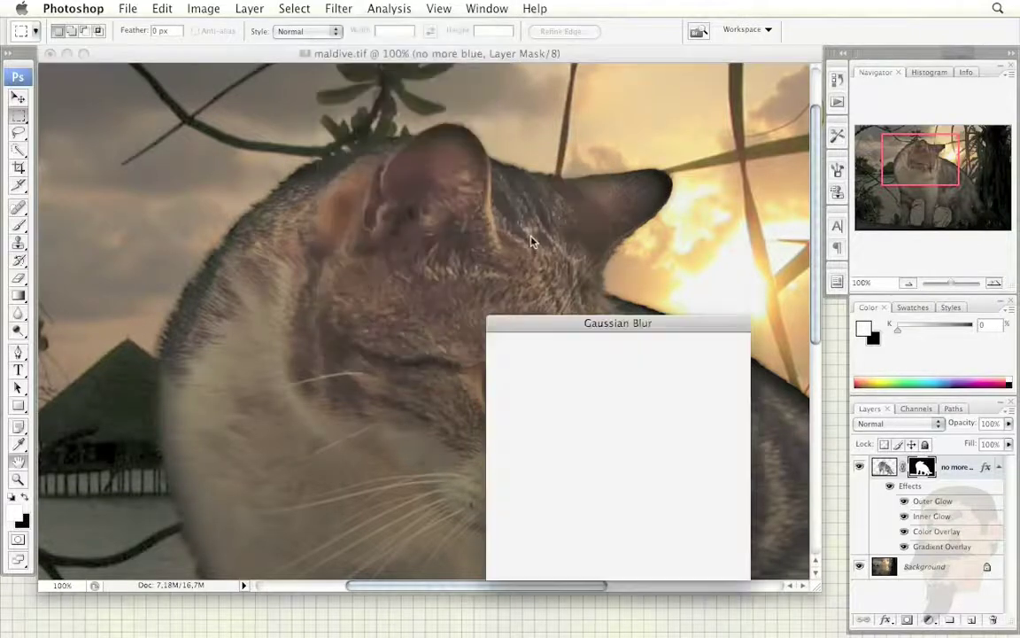
pyautogui.moveTo(546, 326); pyautogui.dragTo(366, 309)
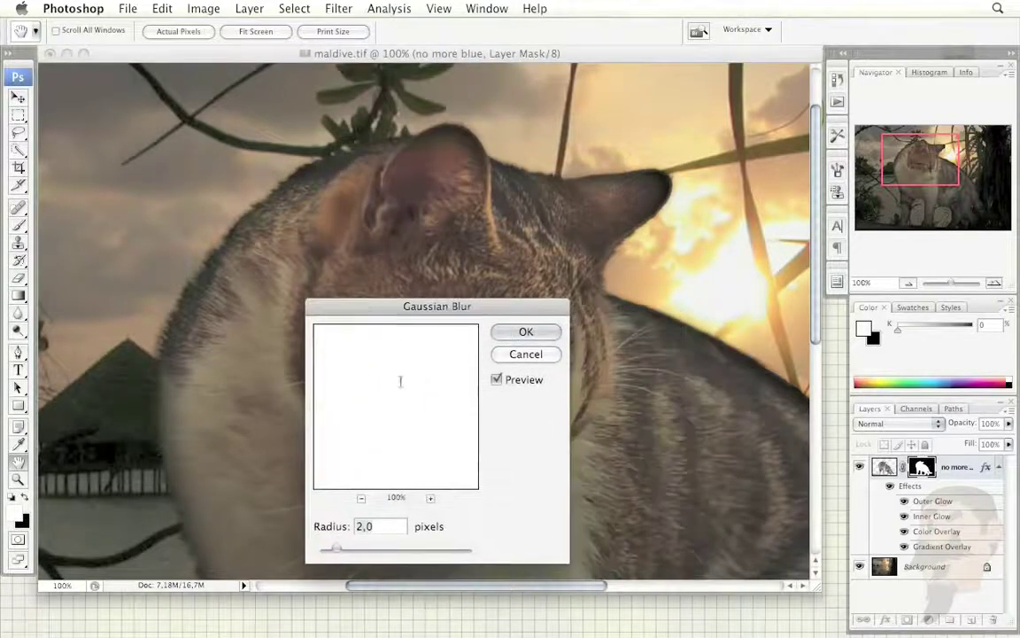
pyautogui.write('3,0')
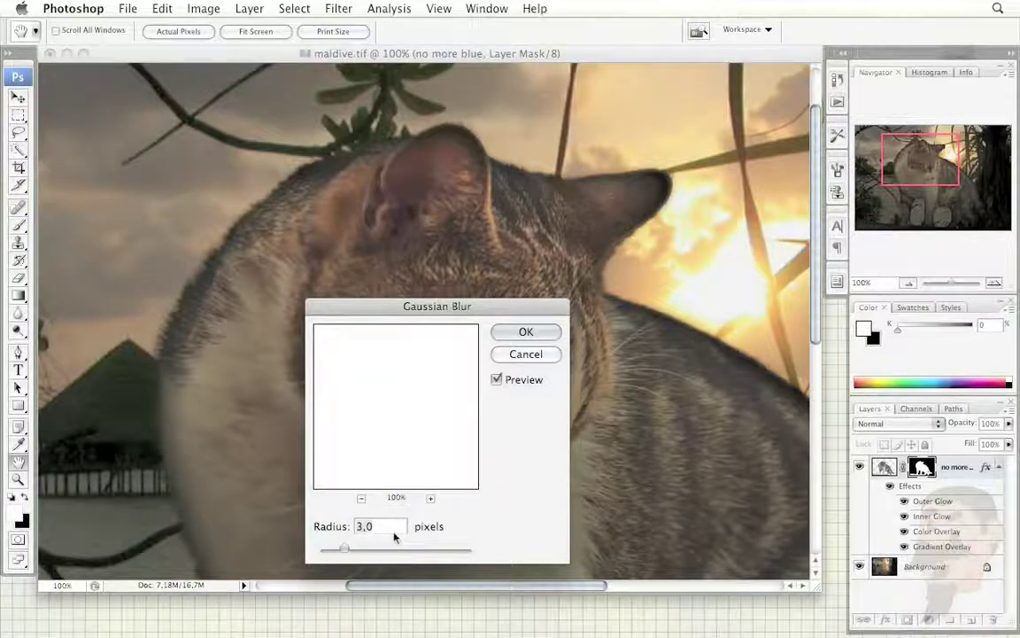
pyautogui.press('Return')
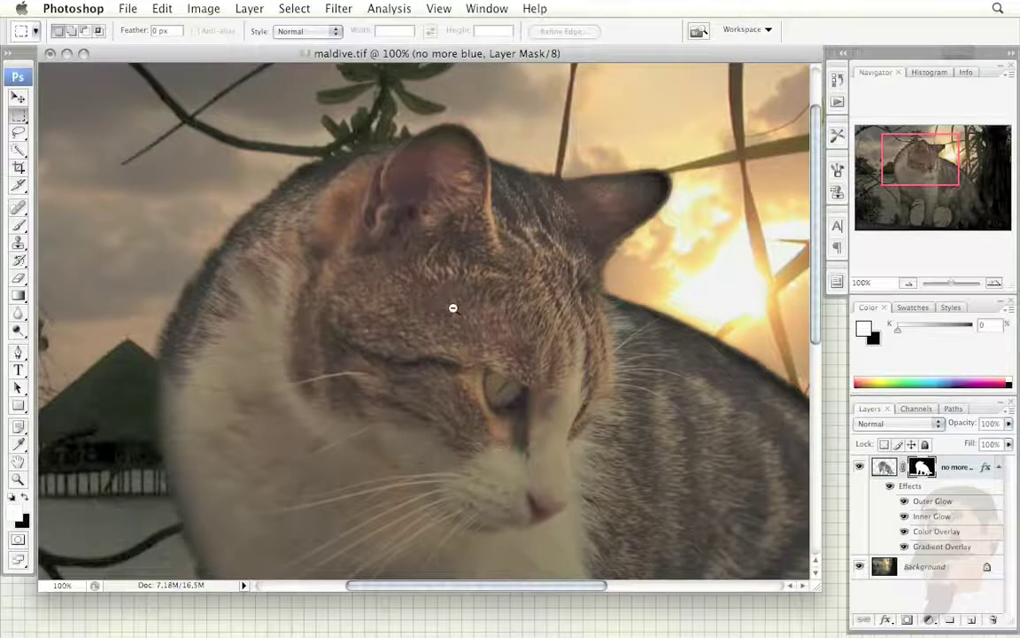
pyautogui.click(452, 309)
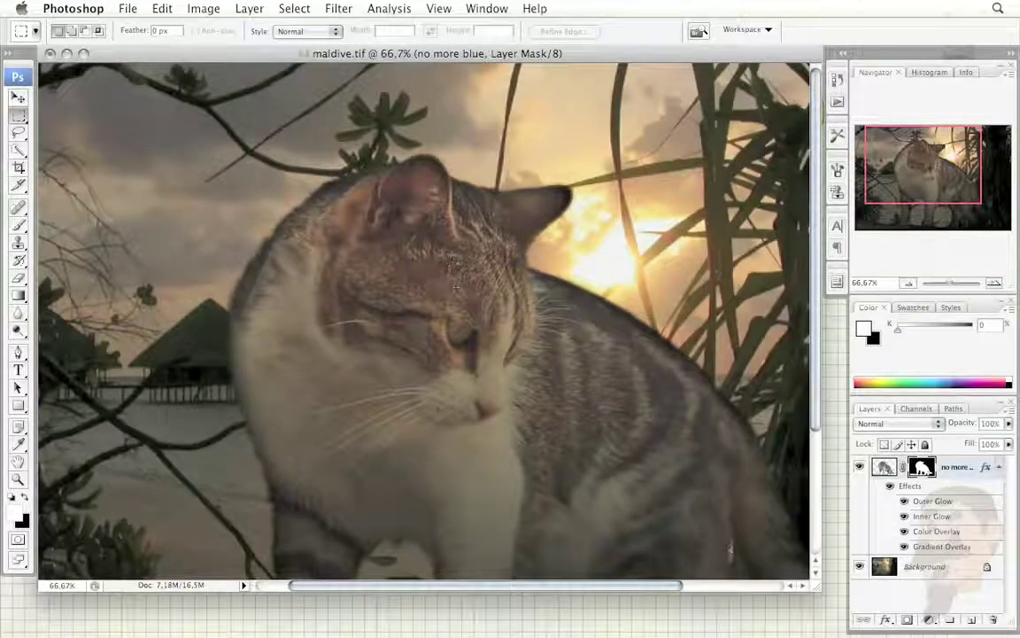
# Step: Duplicate the no more blue layer, apply the copy's mask, and rename it 'Lights & Shadows'
pyautogui.click(453, 289)
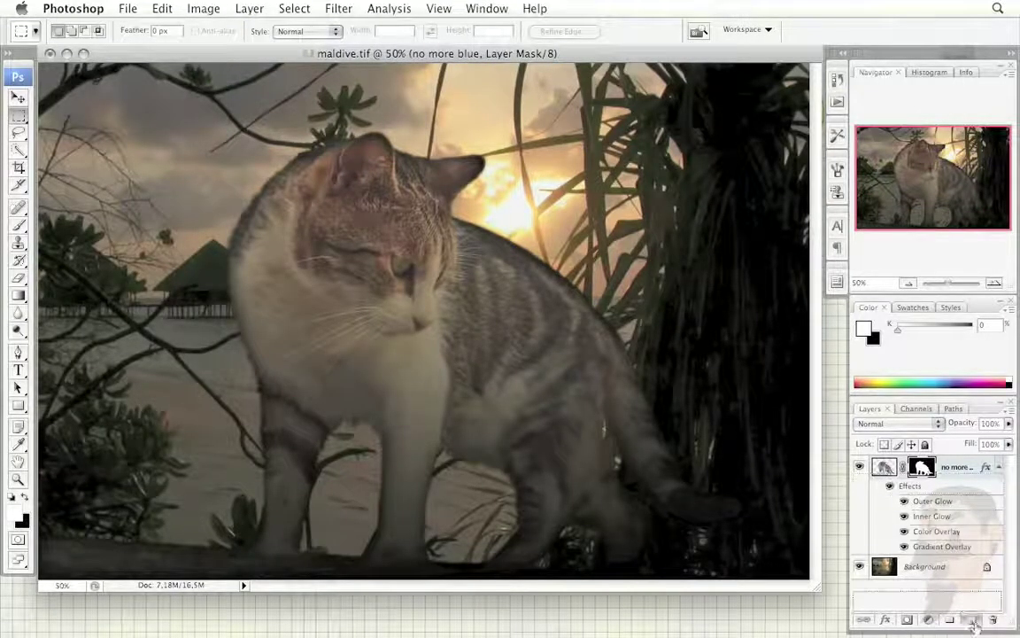
pyautogui.moveTo(894, 478); pyautogui.dragTo(875, 563)
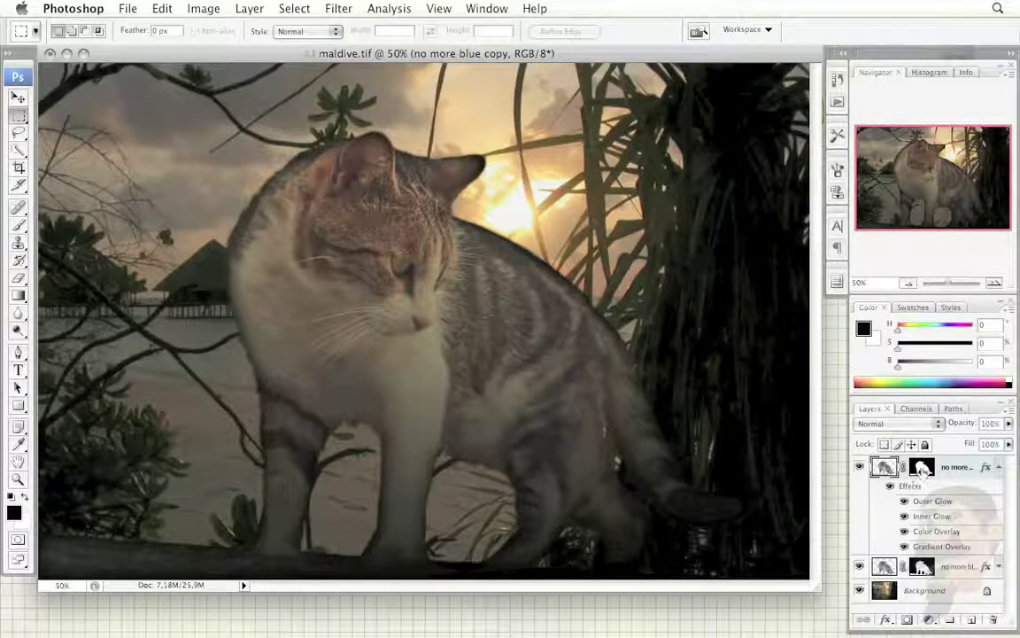
pyautogui.click(922, 468)
pyautogui.rightClick(922, 467)
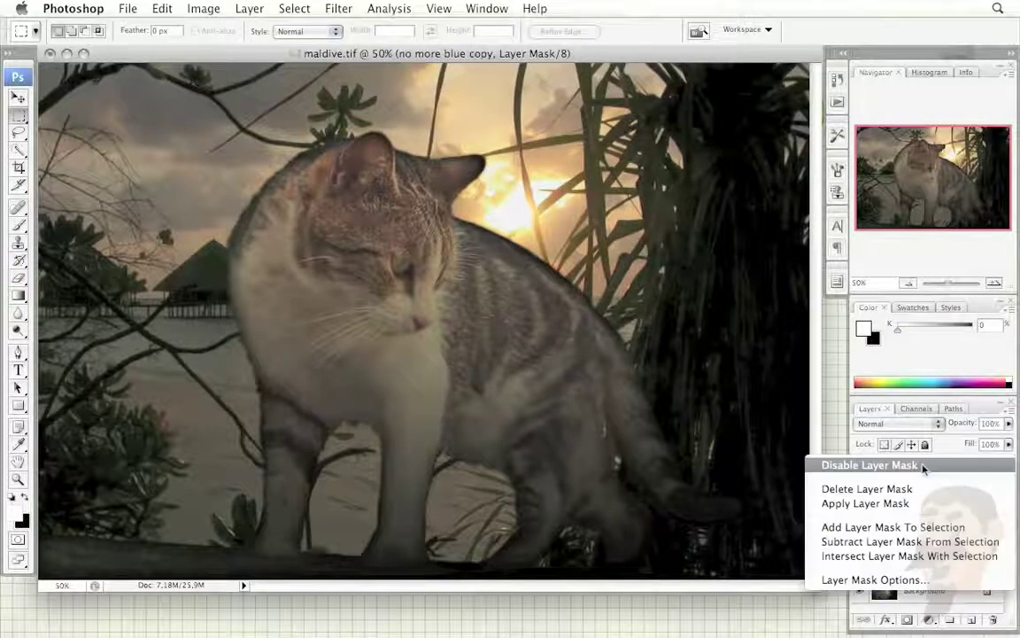
pyautogui.click(892, 504)
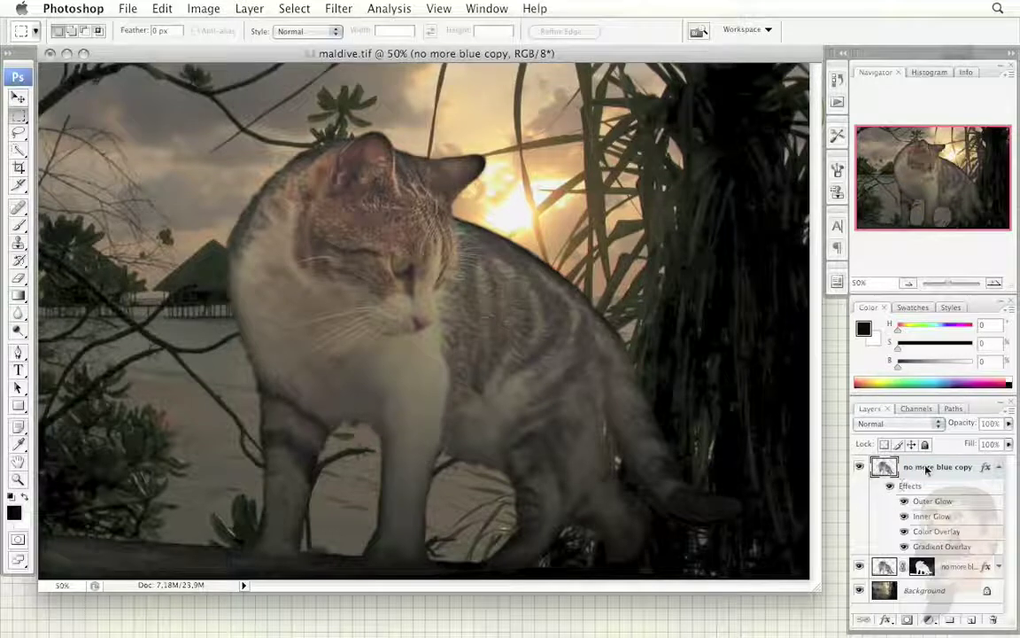
pyautogui.write('Lights & Shadows')
pyautogui.press('Return')
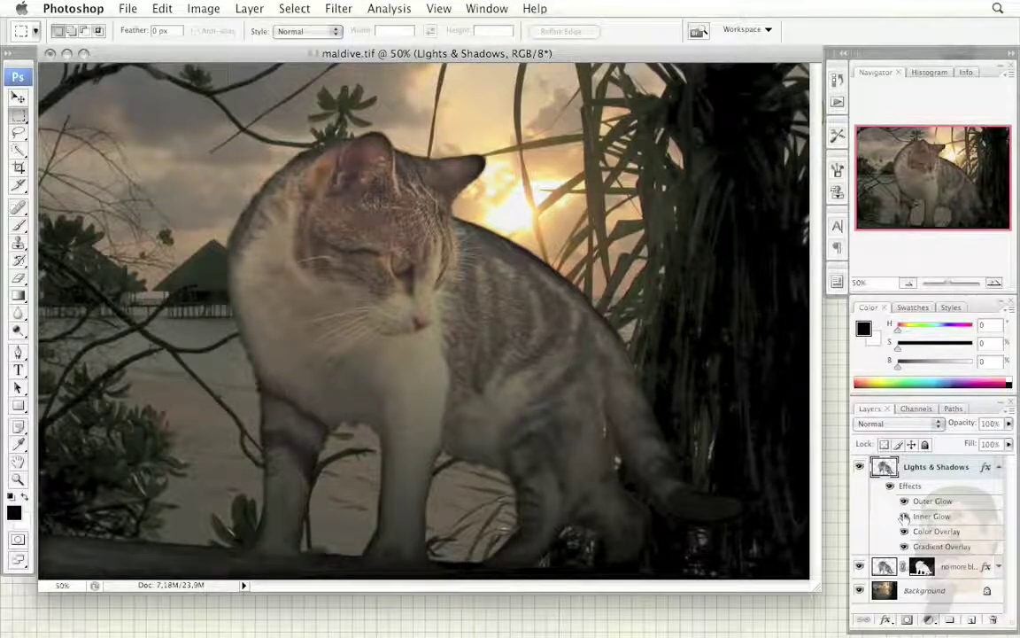
# Step: Switch the Lights & Shadows Inner Glow to Screen blending and bring up its colour picker
pyautogui.click(904, 516)
pyautogui.doubleClick(930, 517)
pyautogui.moveTo(705, 25); pyautogui.dragTo(805, 24)
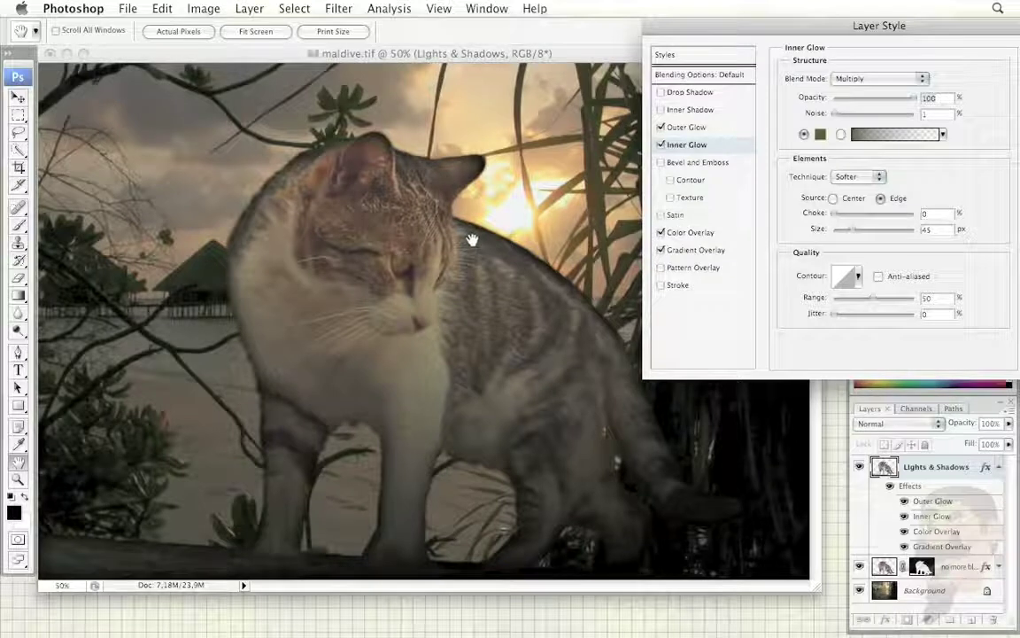
pyautogui.click(885, 79)
pyautogui.click(843, 131)
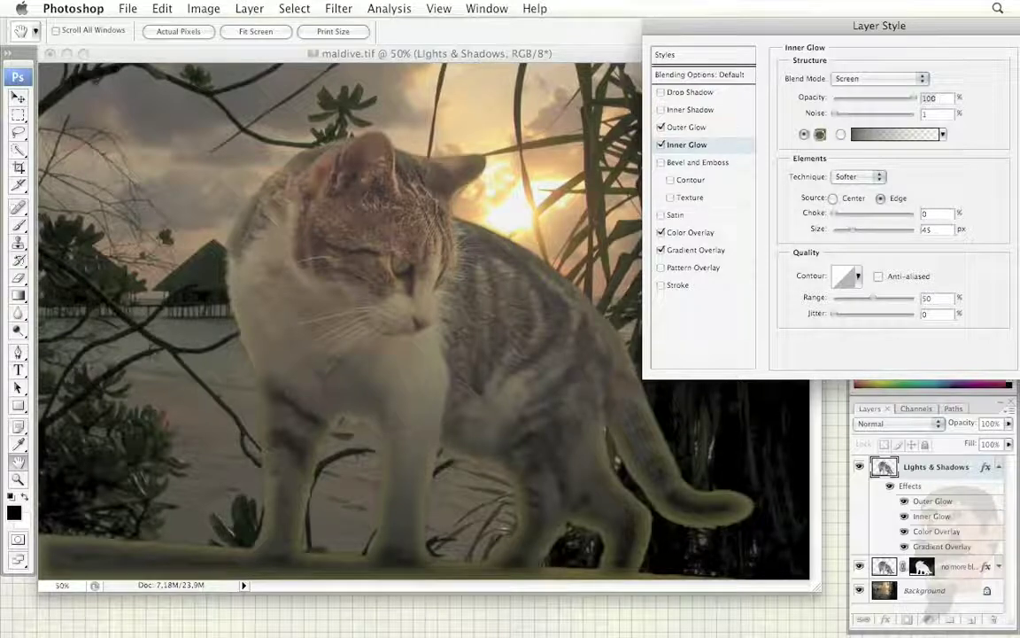
pyautogui.click(821, 135)
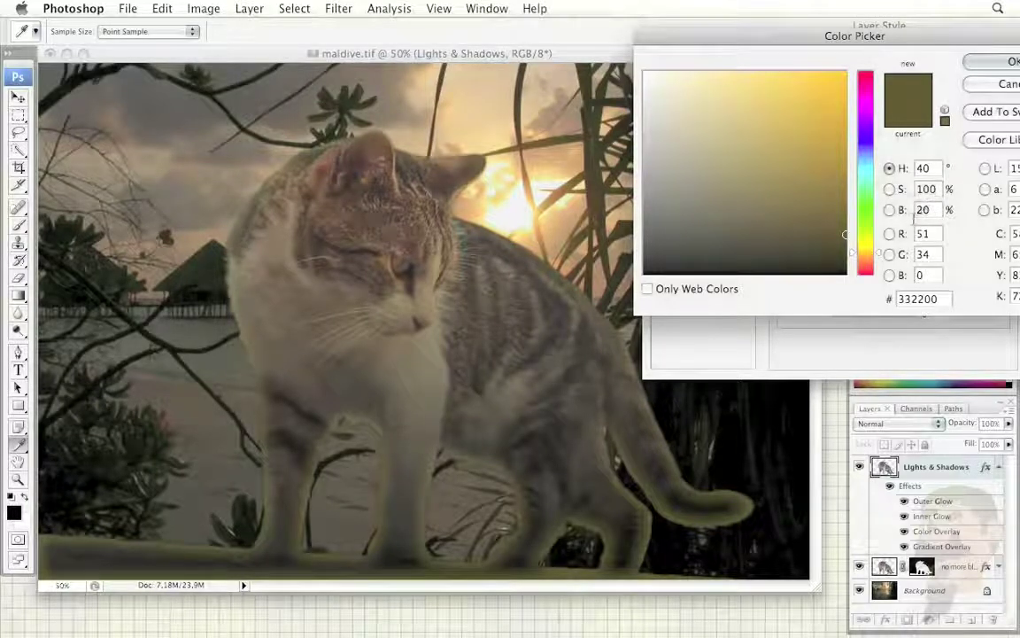
# Step: Make the Inner Glow pale cream (ffe5b2, H 40 S 30 B 100) and lower its opacity to 30%
pyautogui.hotkey('shift', 'Up')
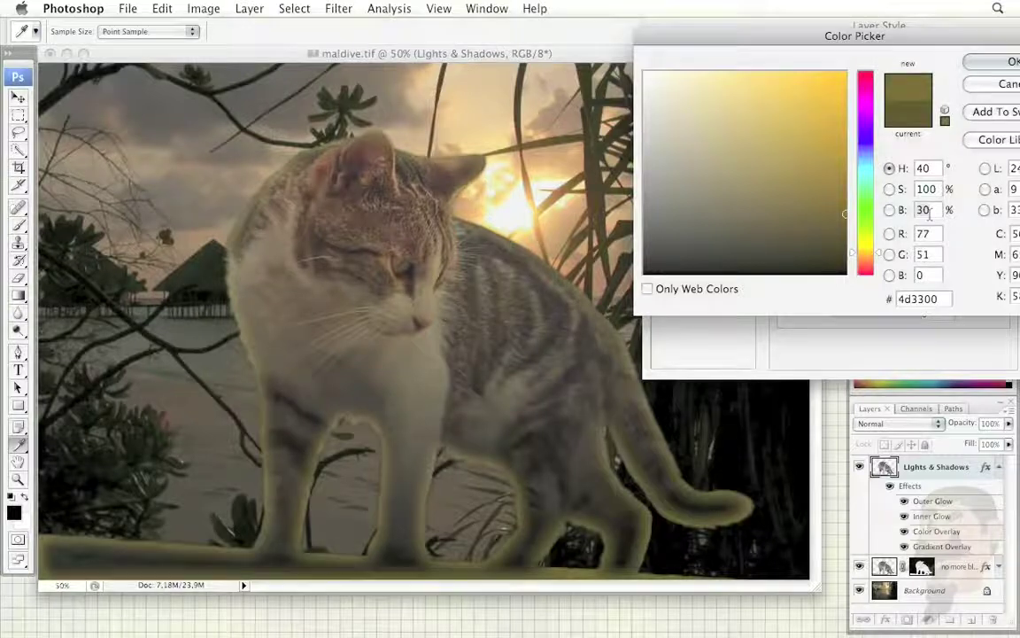
pyautogui.hotkey('shift', 'Up')
pyautogui.hotkey('shift', 'Up')
pyautogui.hotkey('shift', 'Up')
pyautogui.hotkey('shift', 'Up')
pyautogui.hotkey('shift', 'Up')
pyautogui.hotkey('shift', 'Up')
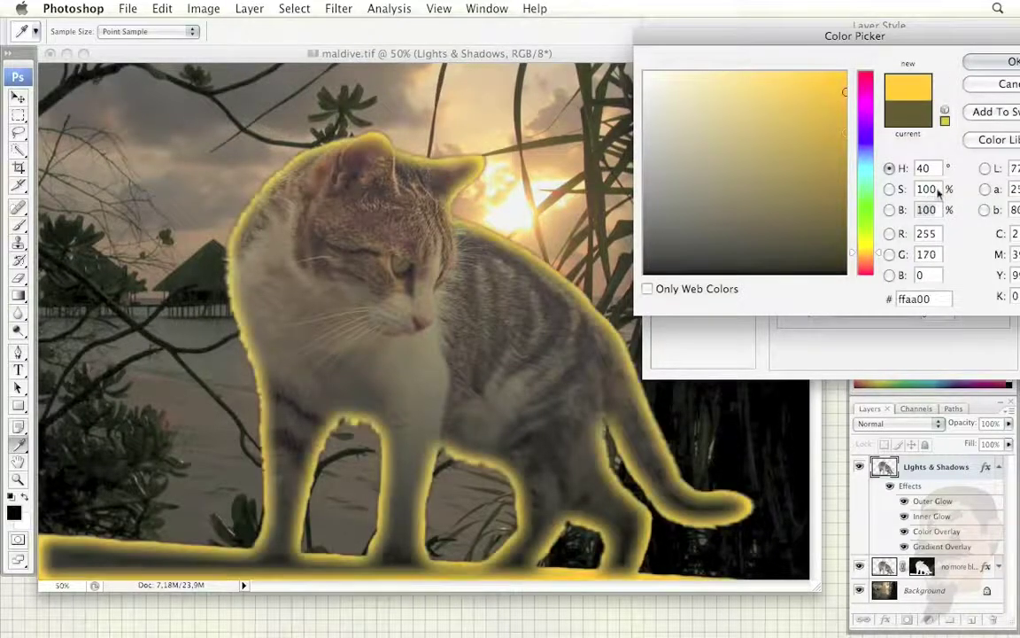
pyautogui.hotkey('shift', 'Tab')
pyautogui.hotkey('shift', 'Down')
pyautogui.hotkey('shift', 'Down')
pyautogui.hotkey('shift', 'Down')
pyautogui.hotkey('shift', 'Down')
pyautogui.hotkey('shift', 'Down')
pyautogui.hotkey('shift', 'Down')
pyautogui.hotkey('shift', 'Down')
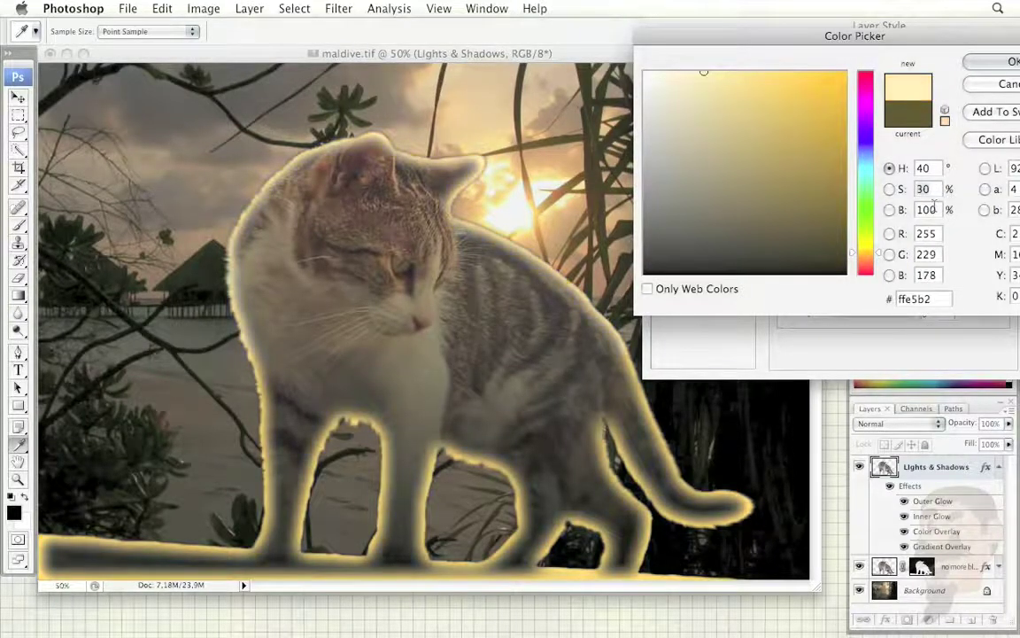
pyautogui.click(1003, 66)
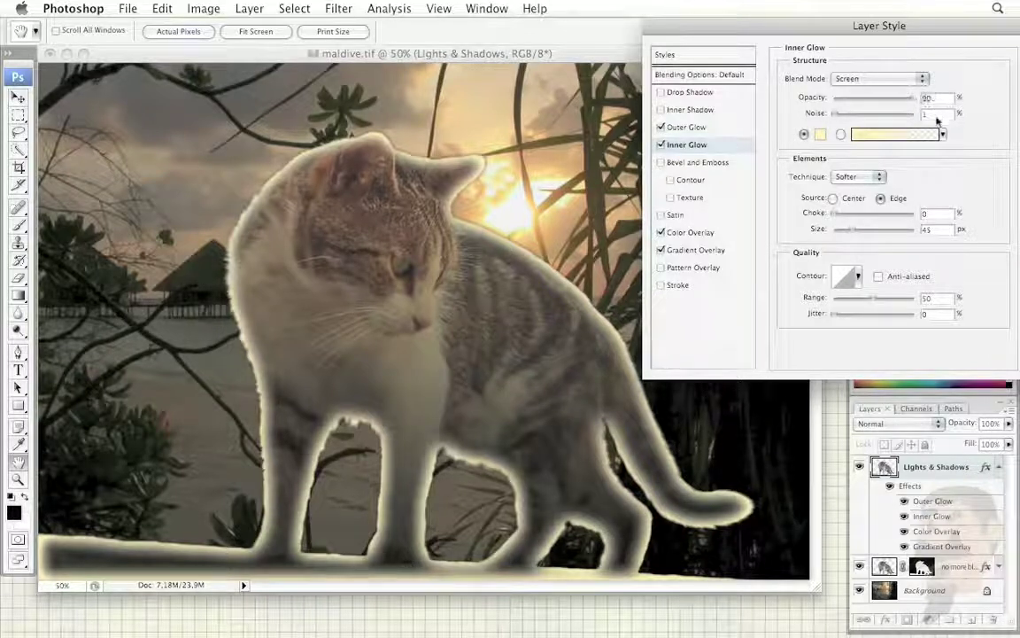
pyautogui.hotkey('shift', 'Down')
pyautogui.hotkey('shift', 'Down')
pyautogui.hotkey('shift', 'Down')
pyautogui.hotkey('shift', 'Down')
pyautogui.hotkey('shift', 'Down')
pyautogui.hotkey('shift', 'Down')
pyautogui.hotkey('shift', 'Down')
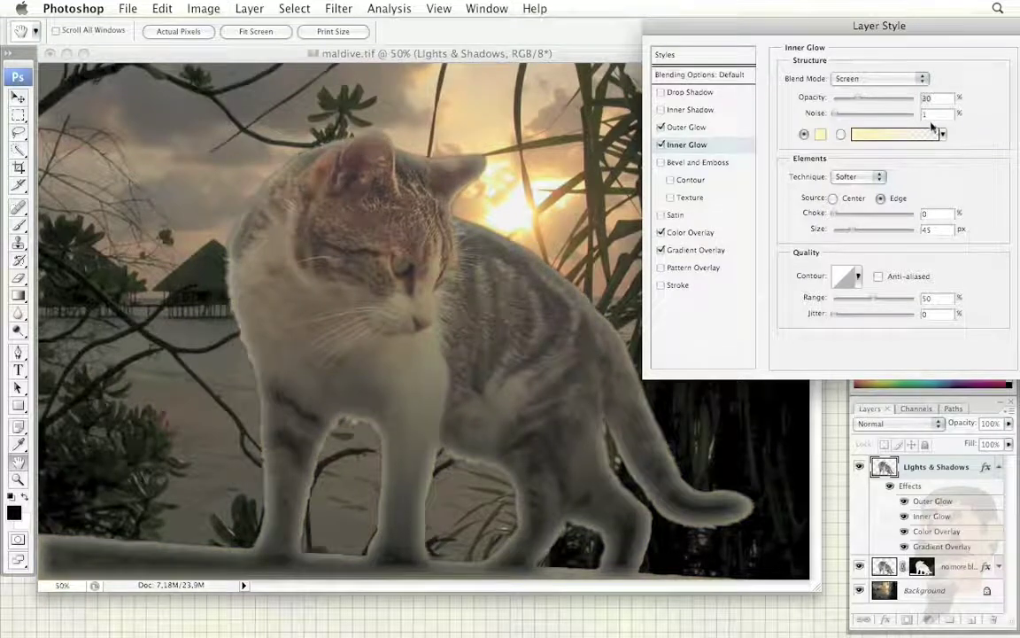
pyautogui.hotkey('shift', 'Down')
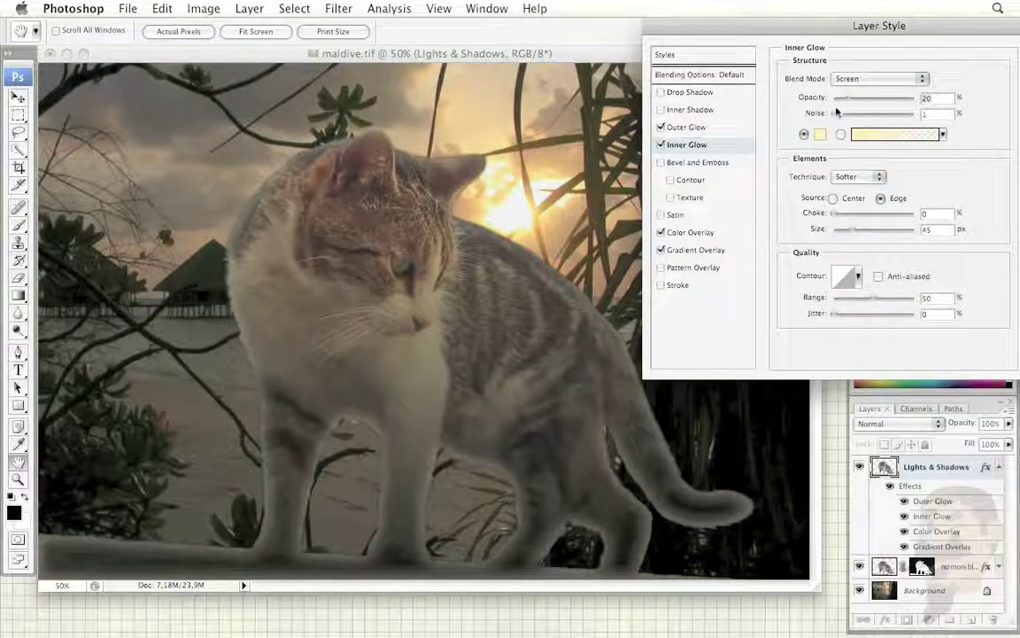
# Step: Turn off Outer Glow and add a yellow Inner Shadow coloured H40, S90, B100
pyautogui.click(660, 128)
pyautogui.click(693, 109)
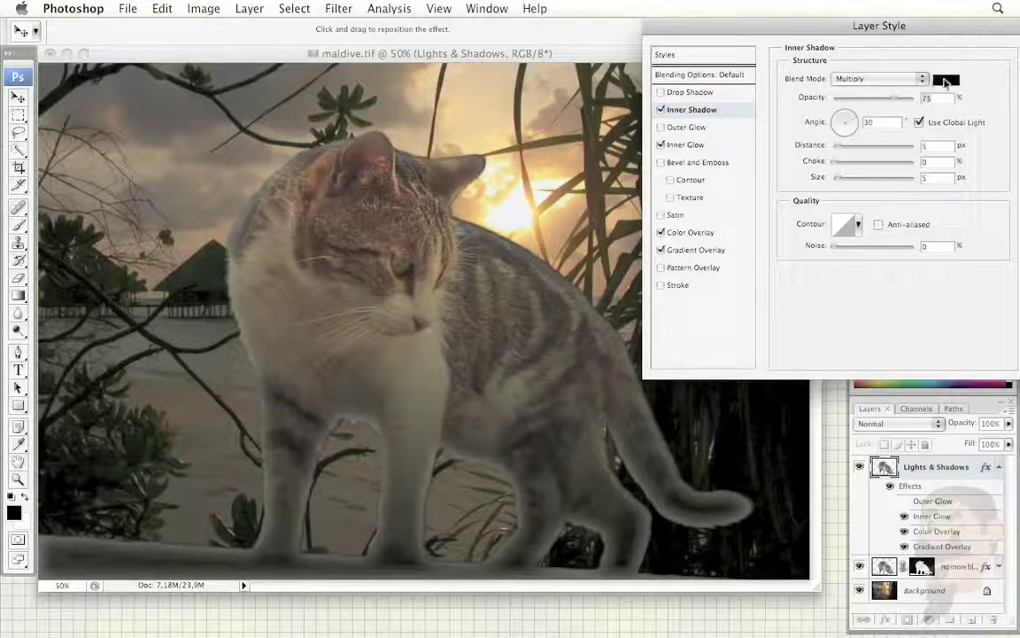
pyautogui.click(944, 79)
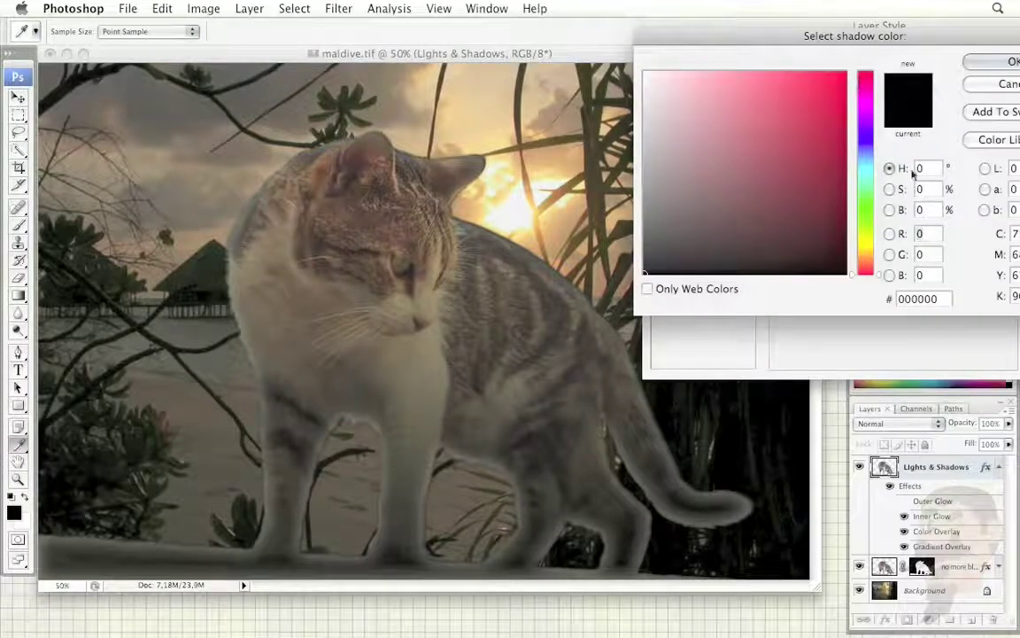
pyautogui.click(866, 255)
pyautogui.doubleClick(924, 168)
pyautogui.write('40')
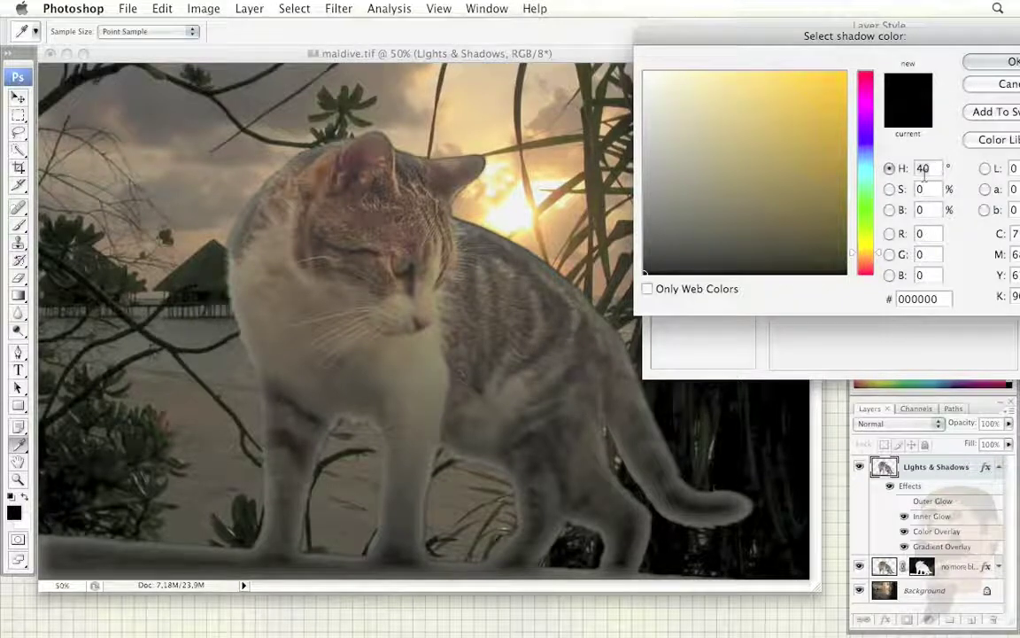
pyautogui.click(922, 190)
pyautogui.write('80')
pyautogui.hotkey('shift', 'Up')
pyautogui.hotkey('shift', 'Up')
pyautogui.hotkey('shift', 'Up')
pyautogui.hotkey('shift', 'Up')
pyautogui.hotkey('shift', 'Up')
pyautogui.hotkey('shift', 'Up')
pyautogui.hotkey('shift', 'Up')
pyautogui.hotkey('shift', 'Up')
pyautogui.hotkey('shift', 'Up')
pyautogui.hotkey('shift', 'Up')
pyautogui.hotkey('shift', 'Up')
pyautogui.hotkey('shift', 'Up')
pyautogui.hotkey('shift', 'Up')
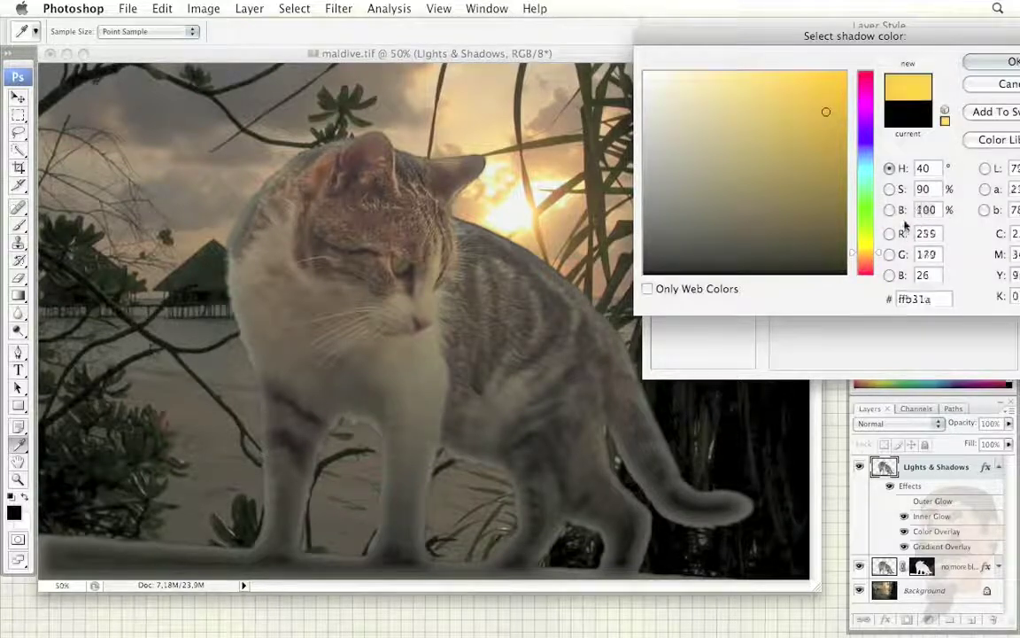
pyautogui.click(983, 64)
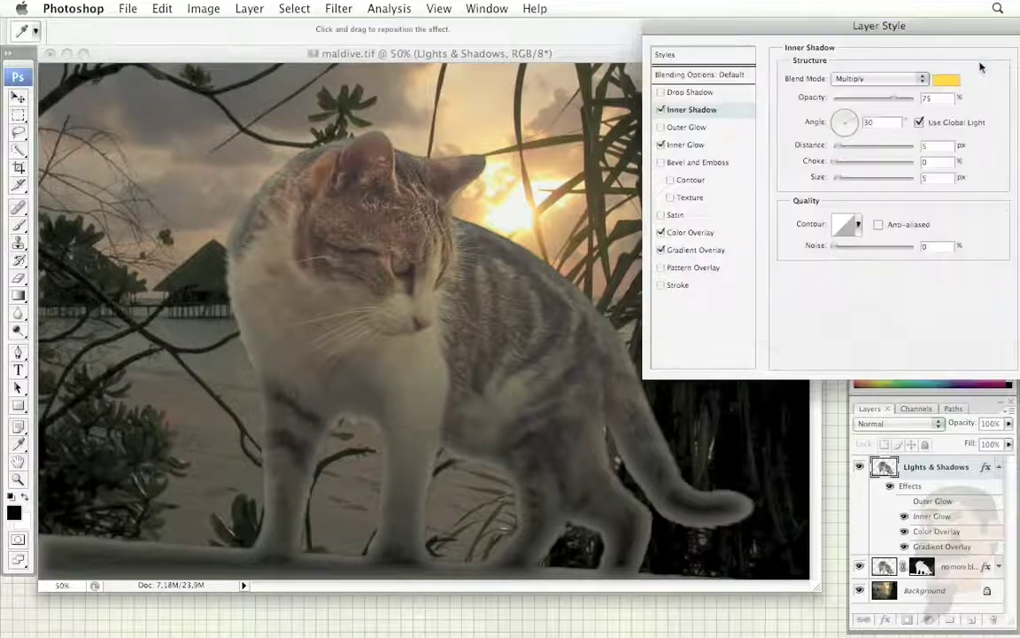
# Step: Set the Inner Shadow to Screen blending, 20% opacity and a 55° angle
pyautogui.click(857, 79)
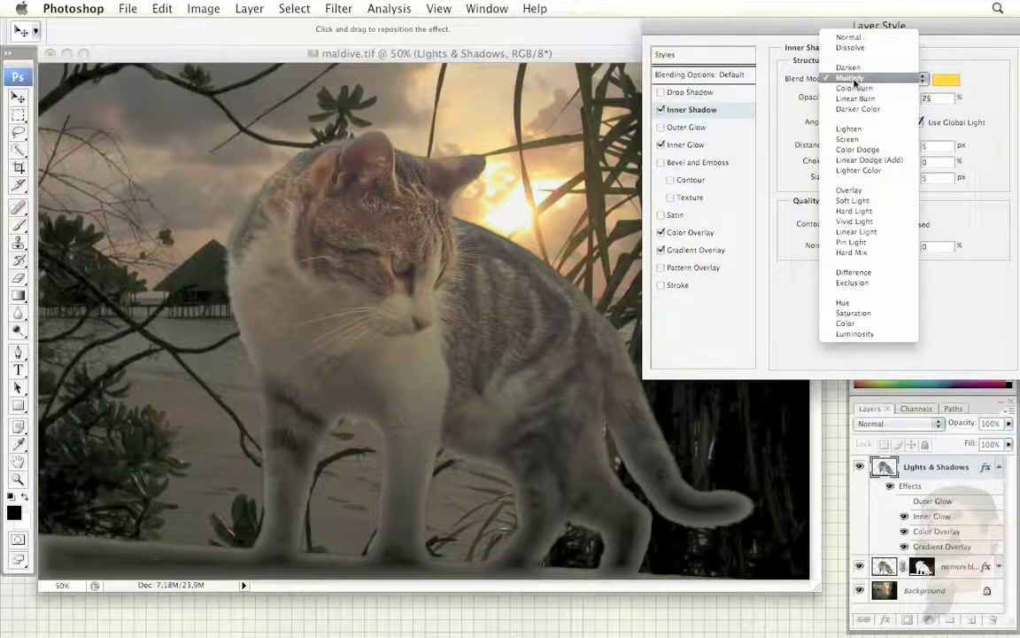
pyautogui.click(849, 139)
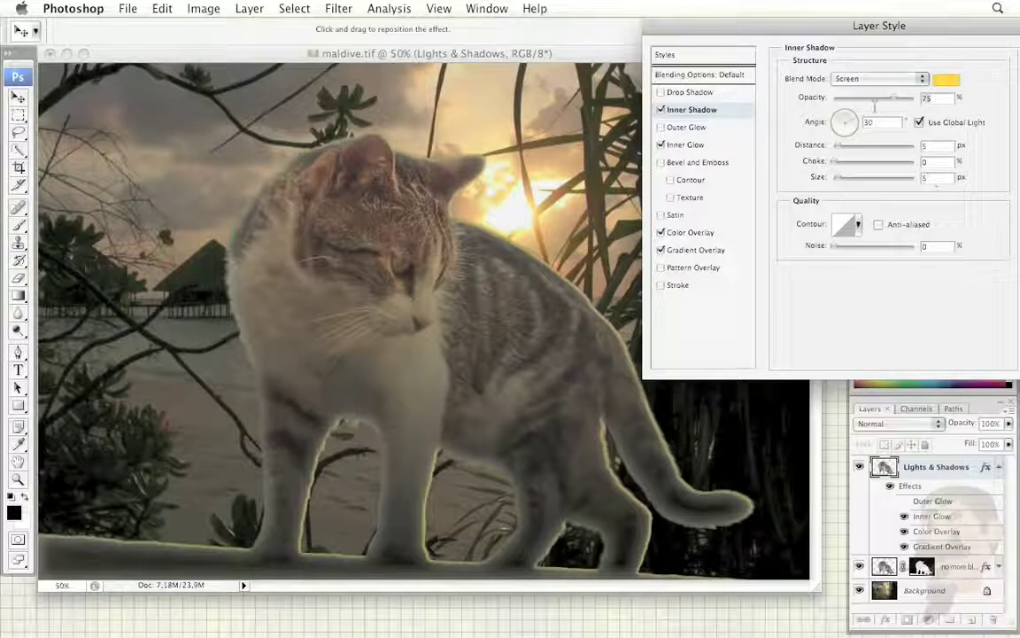
pyautogui.write('25')
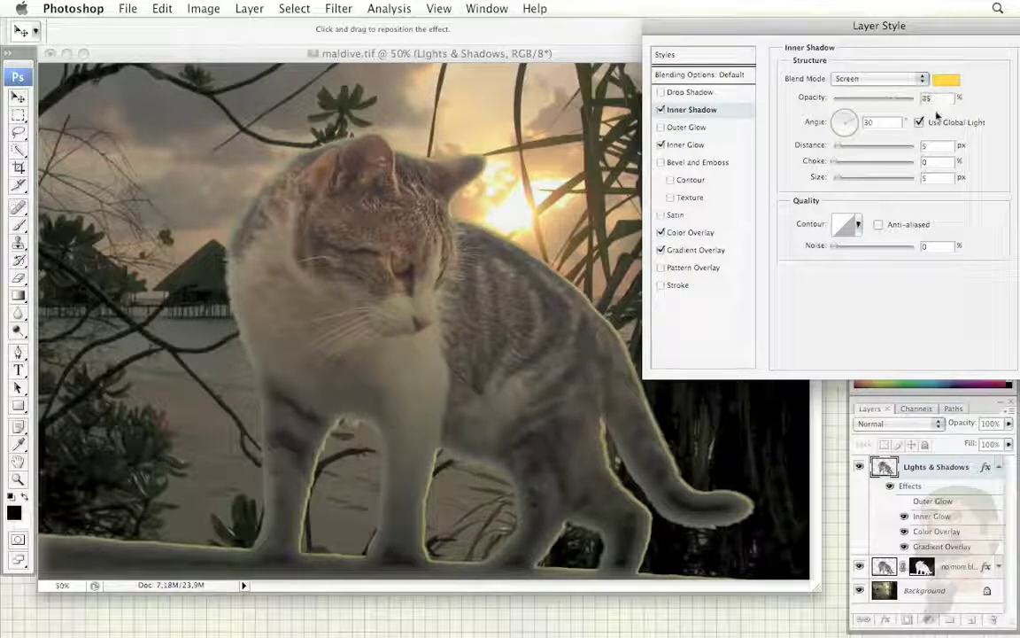
pyautogui.doubleClick(895, 122)
pyautogui.write('40')
pyautogui.hotkey('shift', 'Down')
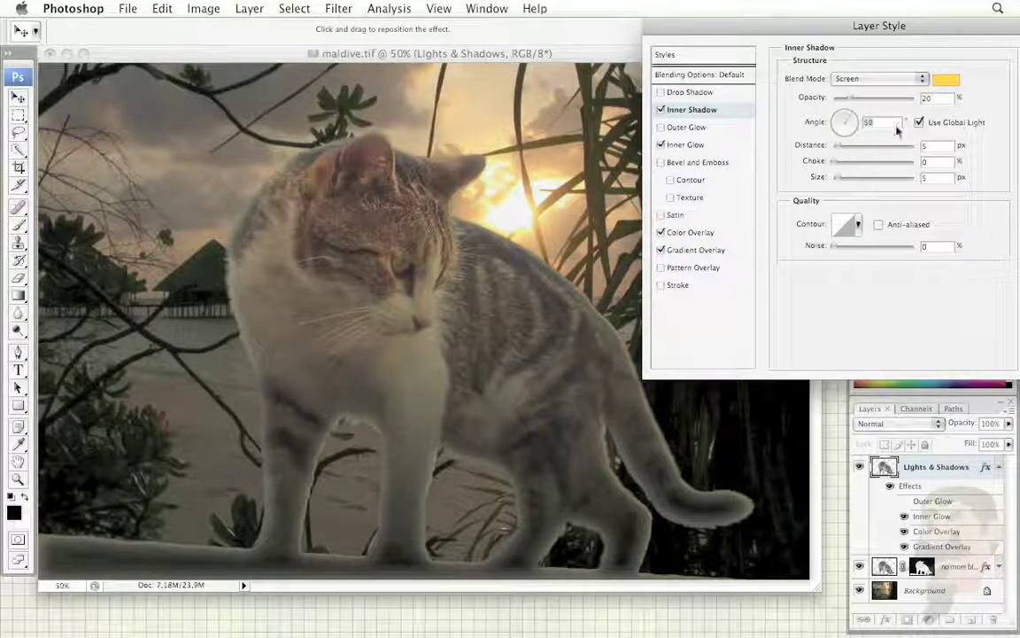
pyautogui.press('Up')
pyautogui.press('Up')
pyautogui.press('Up')
pyautogui.press('Down')
pyautogui.press('Down')
pyautogui.press('Down')
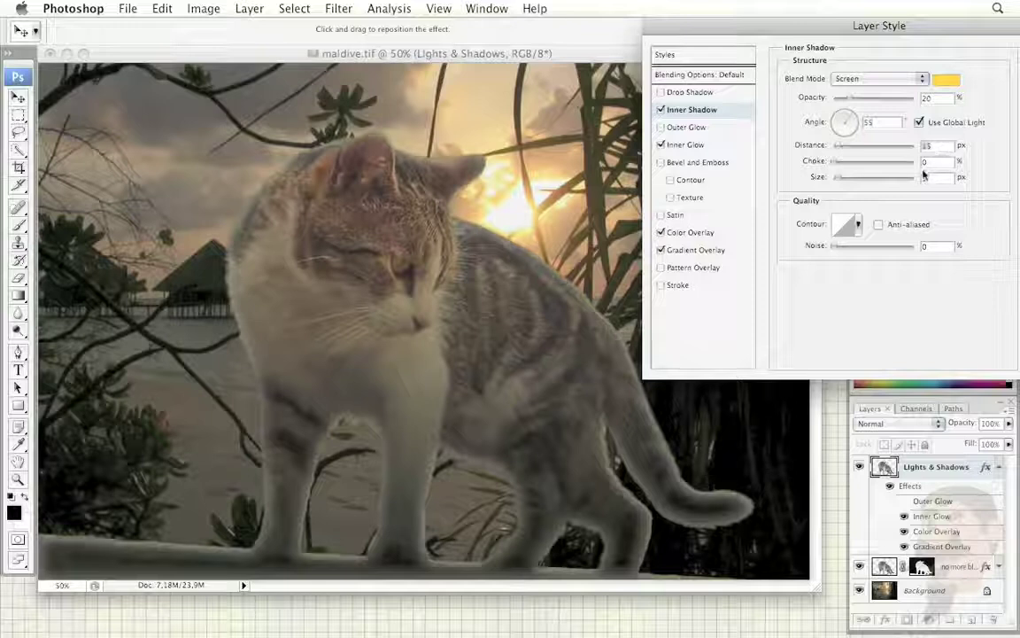
# Step: Give the Inner Shadow an 8 px distance and 65 px size
pyautogui.press('Up')
pyautogui.press('Up')
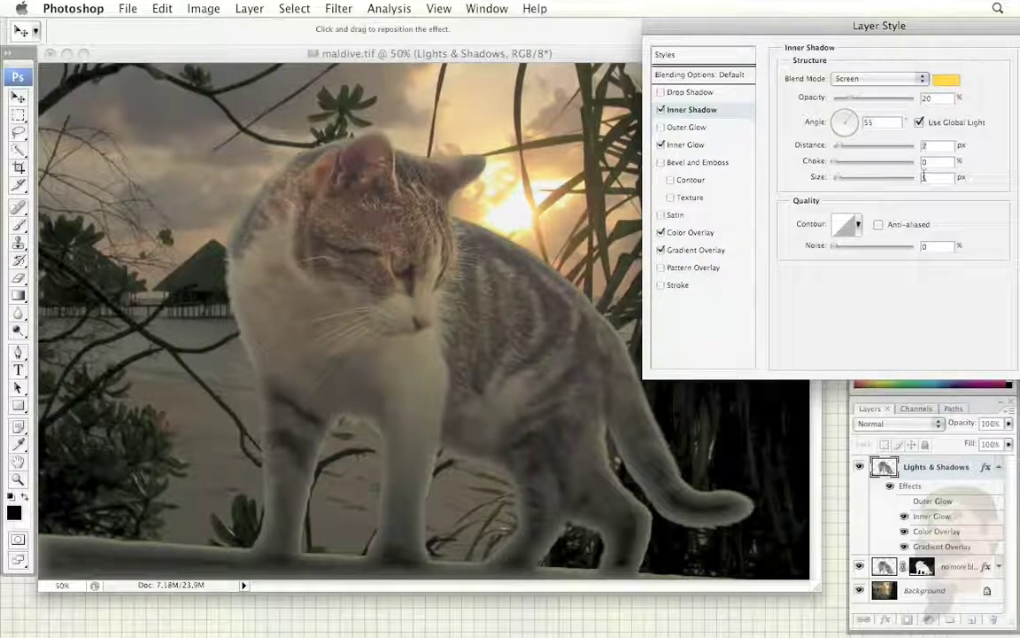
pyautogui.moveTo(835, 177); pyautogui.dragTo(838, 177)
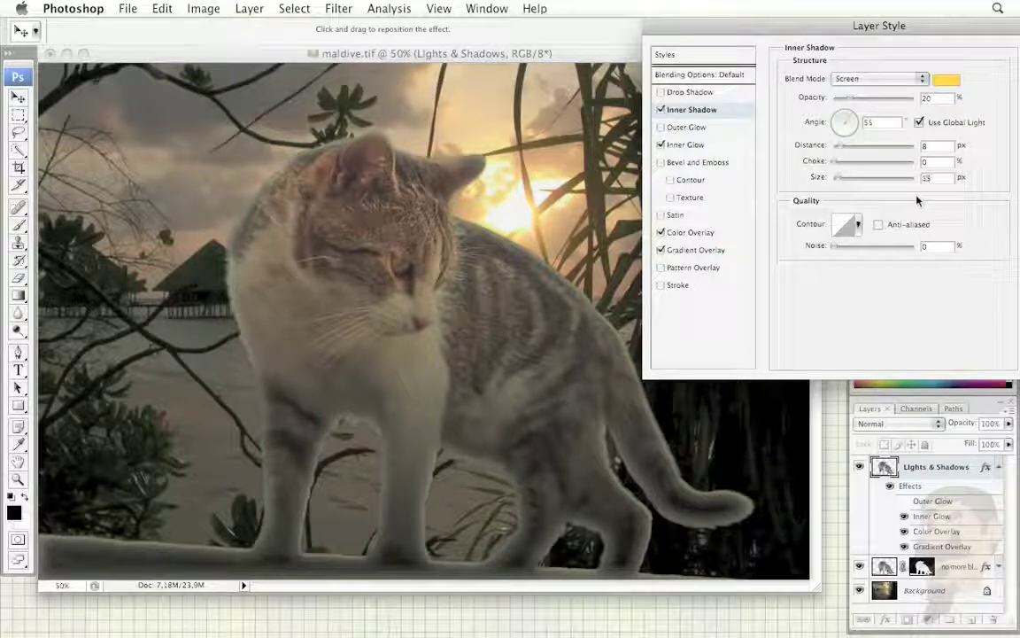
pyautogui.hotkey('shift', 'Up')
pyautogui.hotkey('shift', 'Up')
pyautogui.hotkey('shift', 'Up')
pyautogui.hotkey('shift', 'Up')
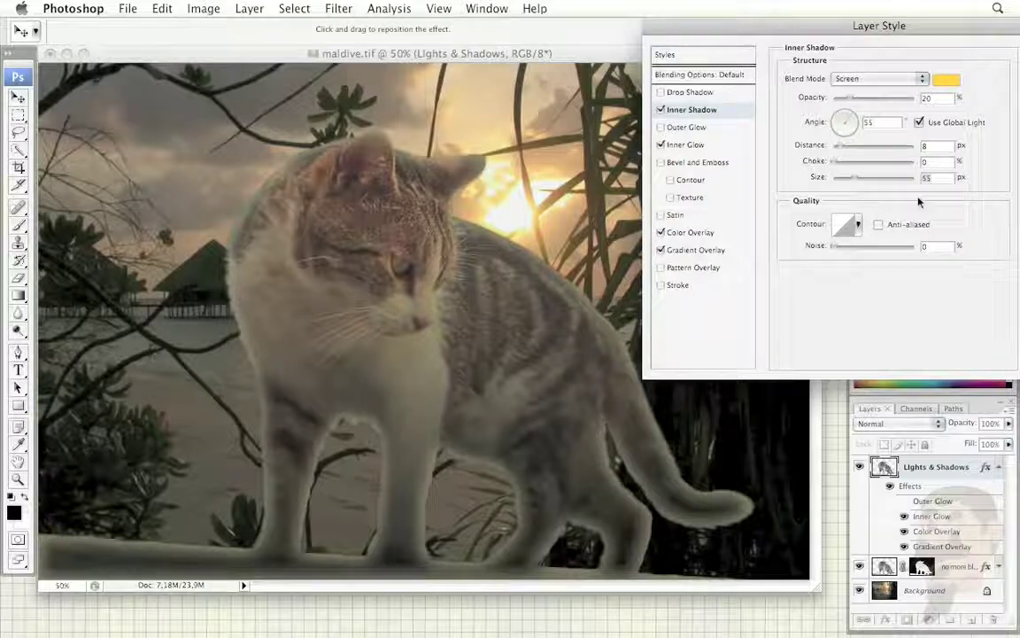
pyautogui.hotkey('shift', 'Up')
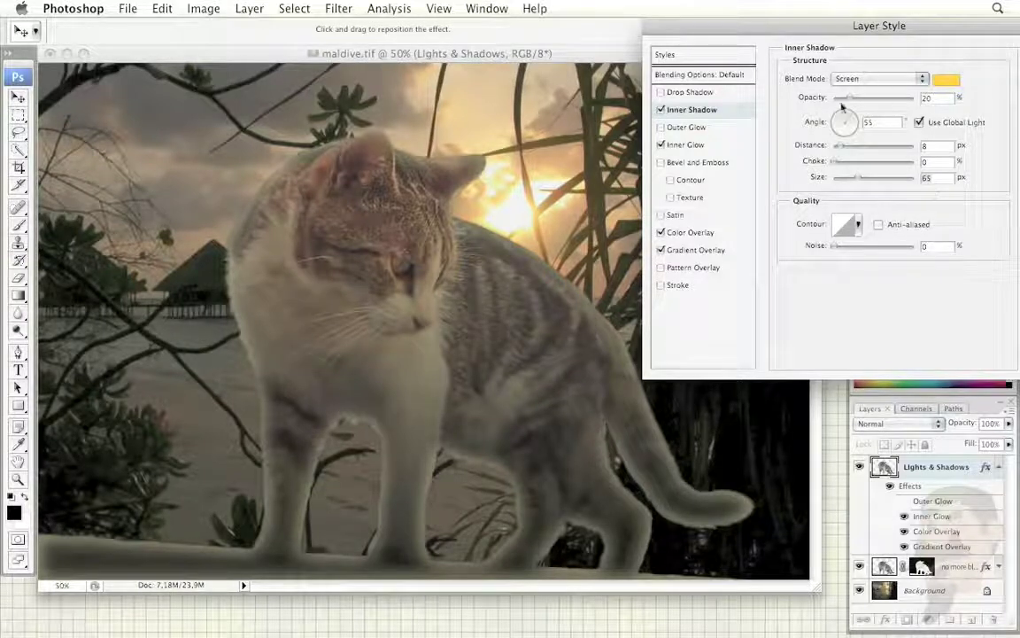
pyautogui.moveTo(843, 26); pyautogui.dragTo(804, 14)
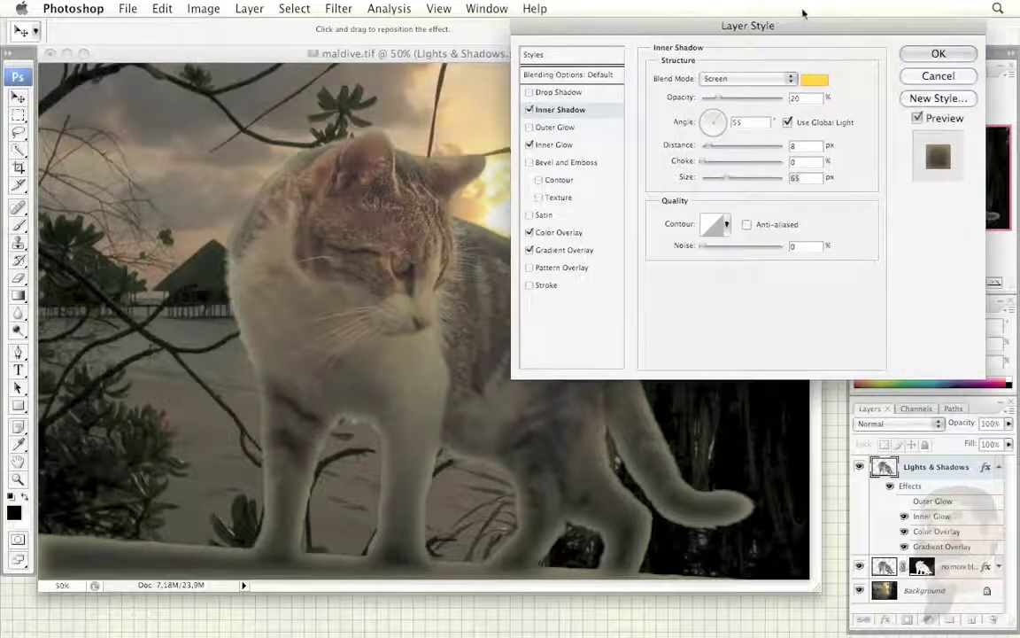
# Step: Apply the style, add a mask to Lights & Shadows, and draw a short gradient over the cat's back
pyautogui.click(921, 58)
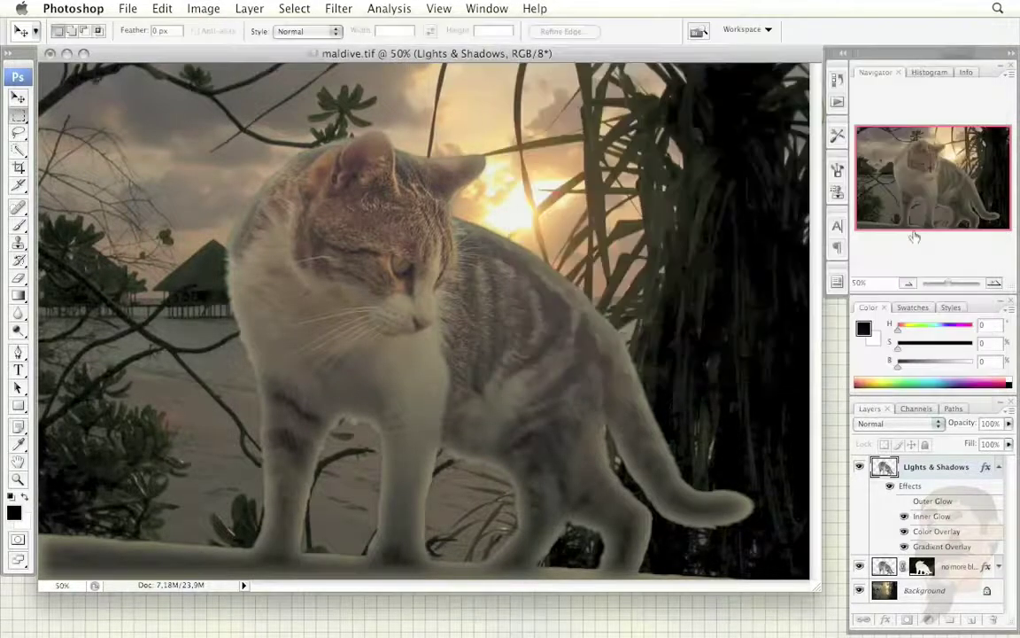
pyautogui.click(909, 624)
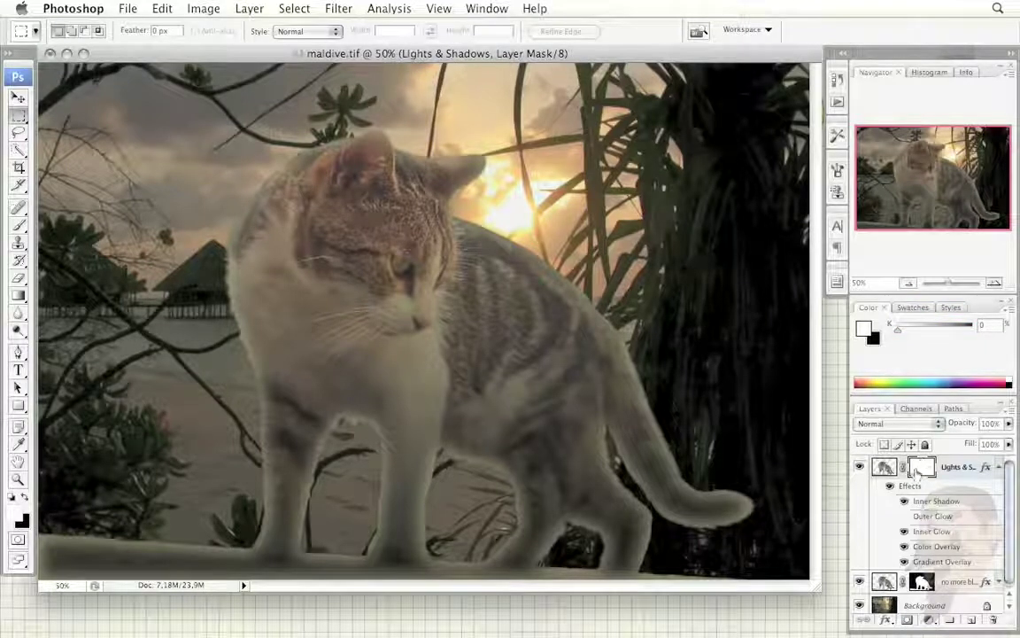
pyautogui.click(18, 294)
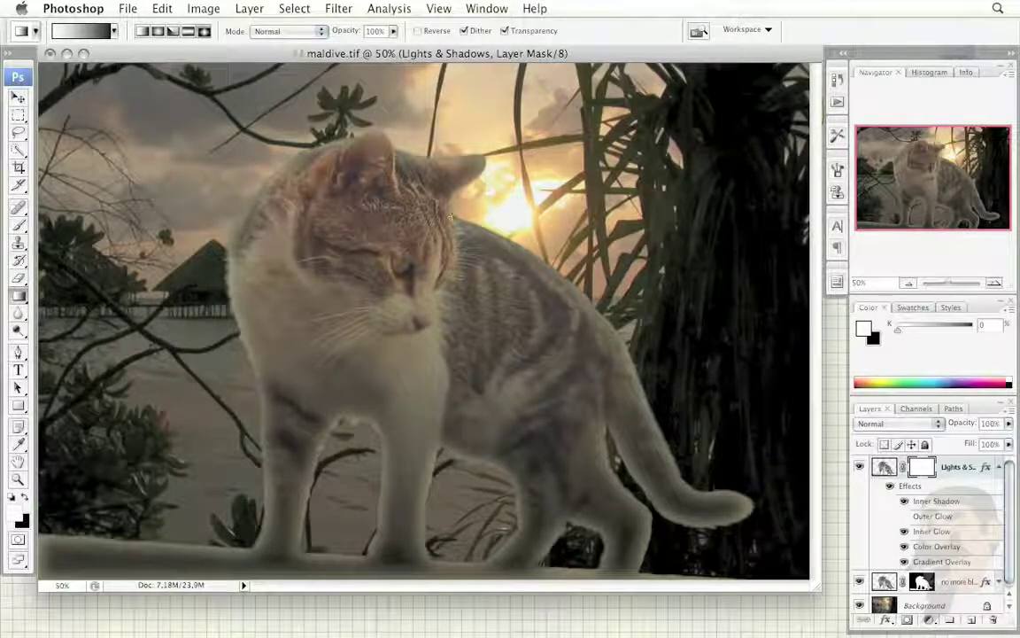
pyautogui.moveTo(451, 215); pyautogui.dragTo(481, 305)
pyautogui.moveTo(481, 306); pyautogui.dragTo(482, 302)
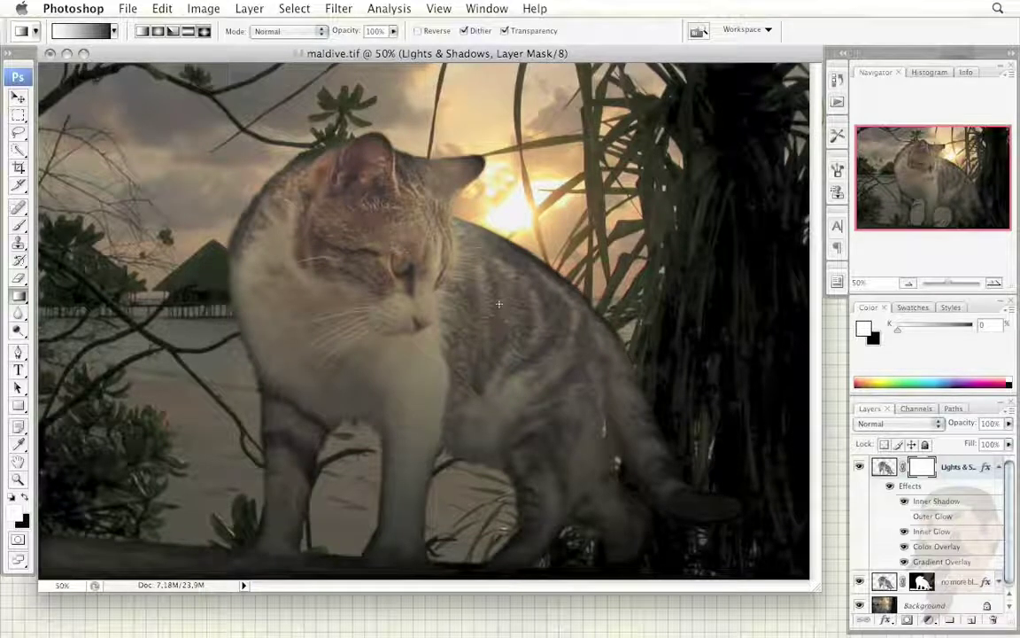
# Step: Invert the Lights & Shadows mask with Ctrl+I and toggle the layer to compare
pyautogui.hotkey('ctrl', 'i')
pyautogui.click(859, 467)
pyautogui.click(859, 467)
pyautogui.click(859, 467)
# Step: Compare the composite by toggling the cat layer, its effects and Lights & Shadows visibility
pyautogui.click(859, 581)
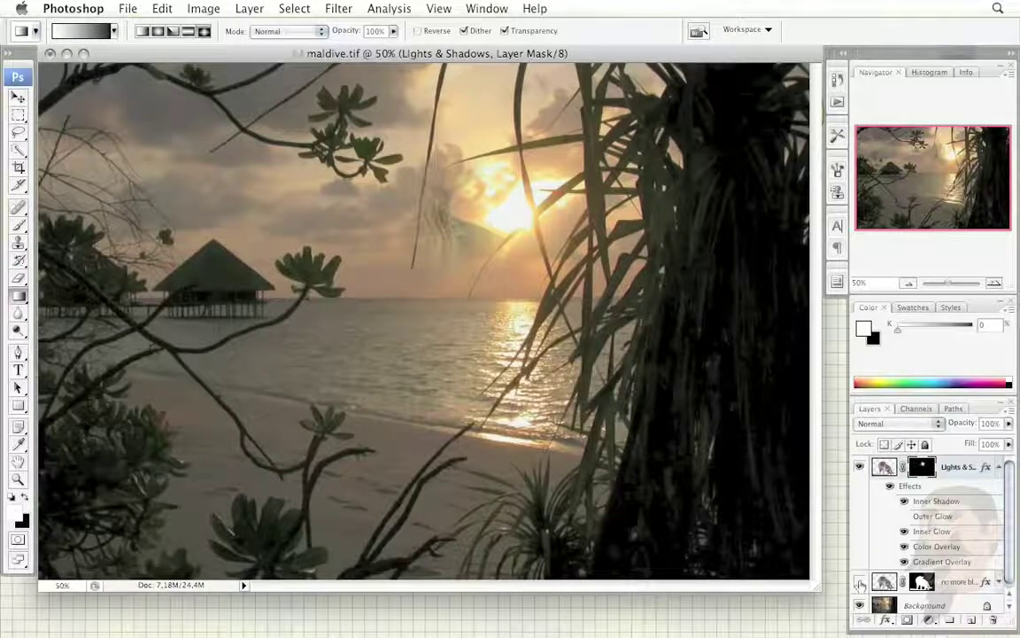
pyautogui.click(859, 581)
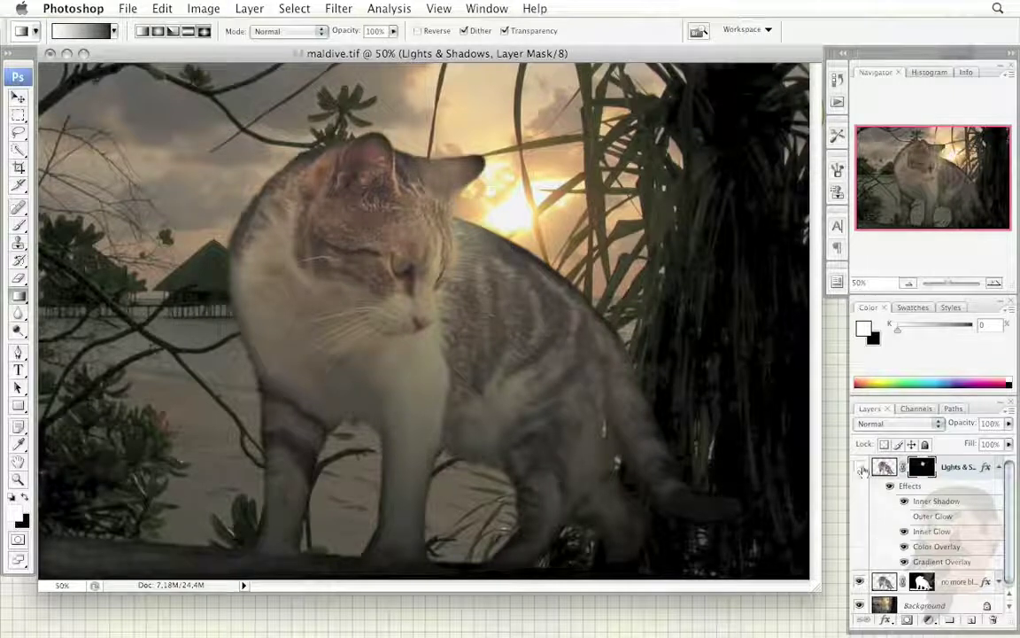
pyautogui.click(860, 467)
pyautogui.click(999, 581)
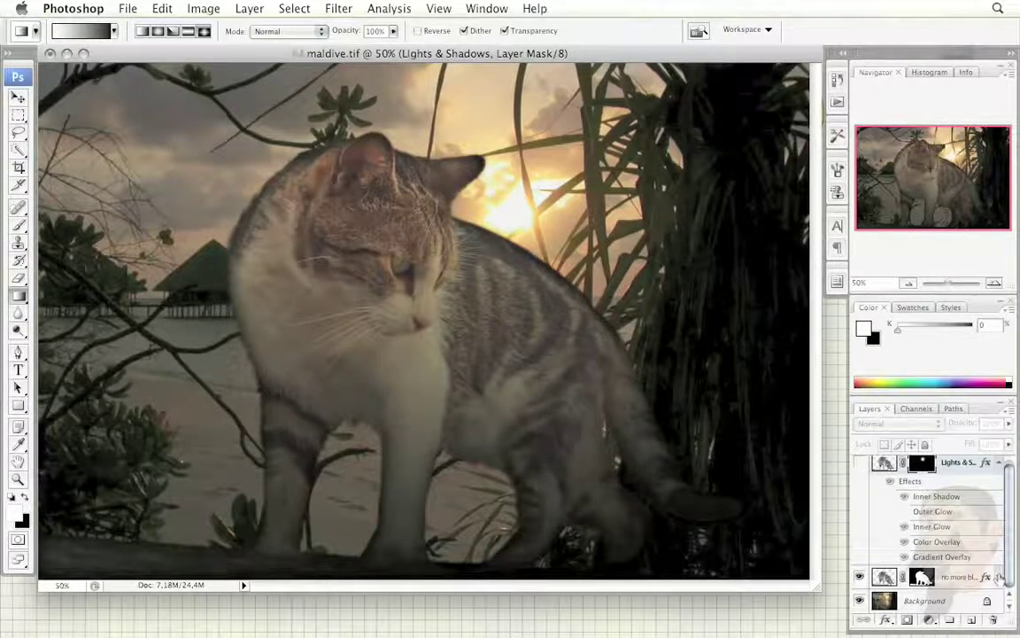
pyautogui.click(891, 597)
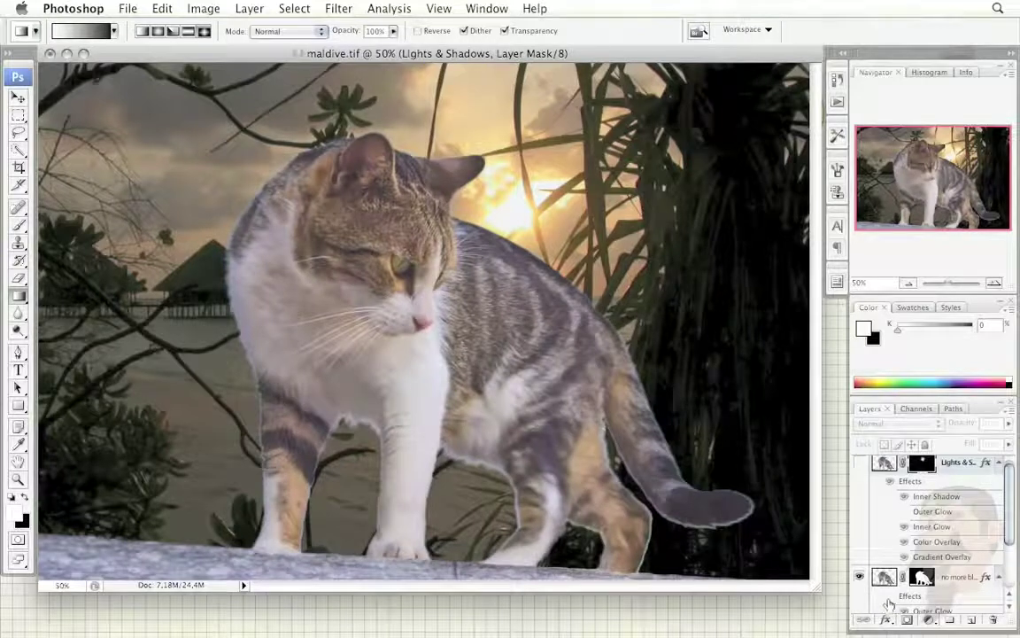
pyautogui.click(859, 463)
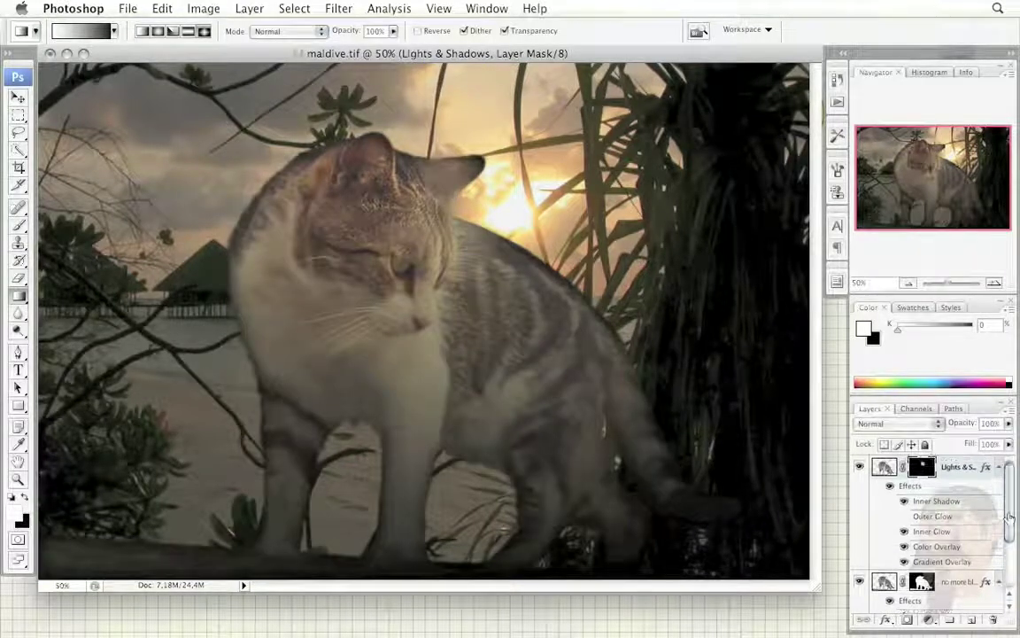
pyautogui.click(999, 582)
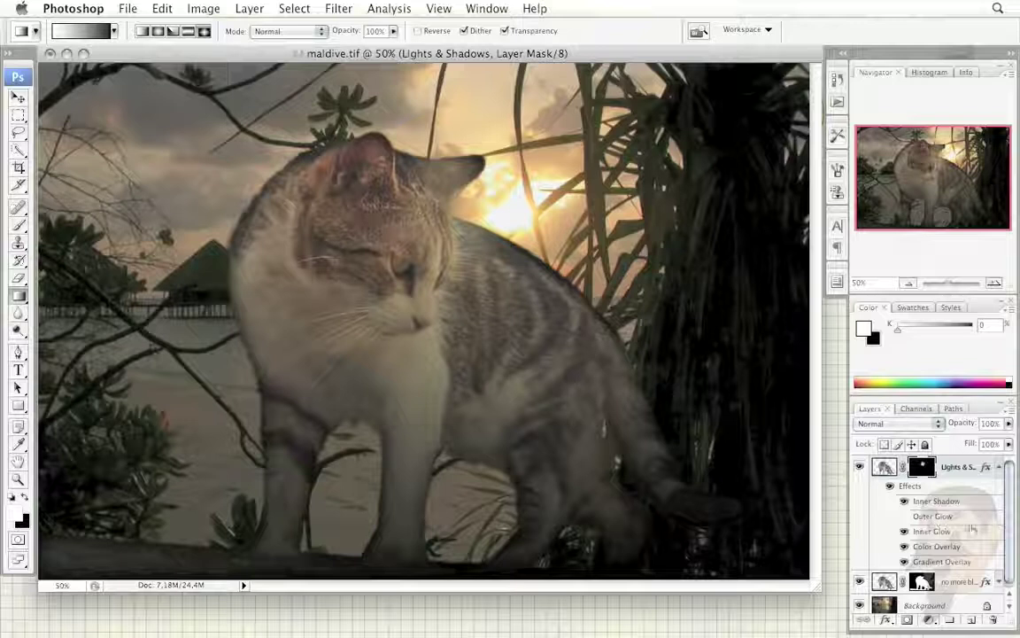
# Step: Drag the Lights & Shadows Outer Glow effect to the trash
pyautogui.moveTo(959, 520); pyautogui.dragTo(994, 623)
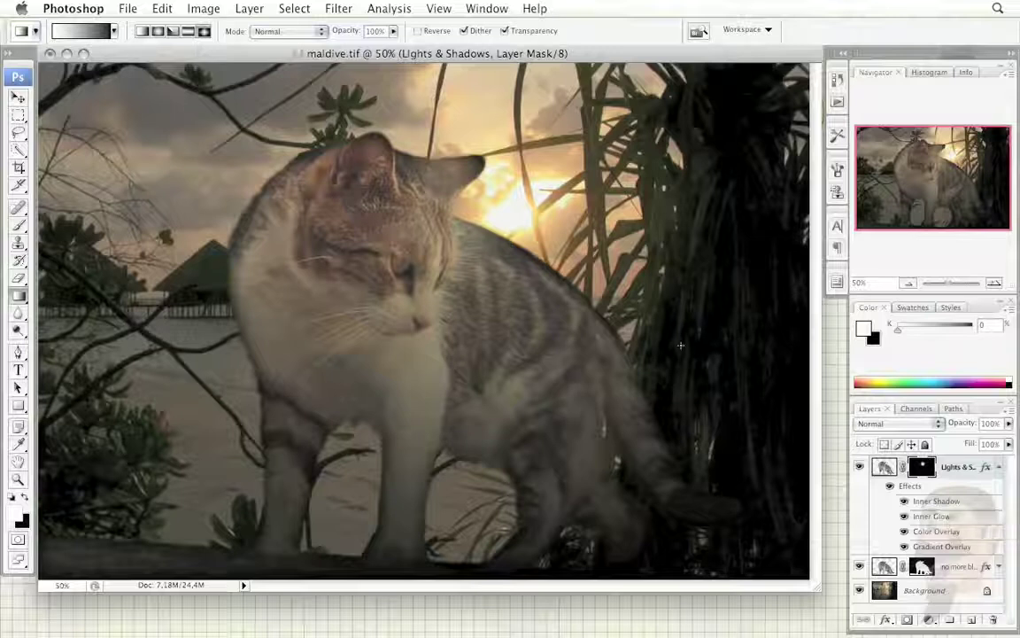
# Step: Close maldive.tif without saving and open I am Dangerous.tif from Lesson Stuff
pyautogui.click(50, 54)
pyautogui.click(433, 203)
pyautogui.click(126, 8)
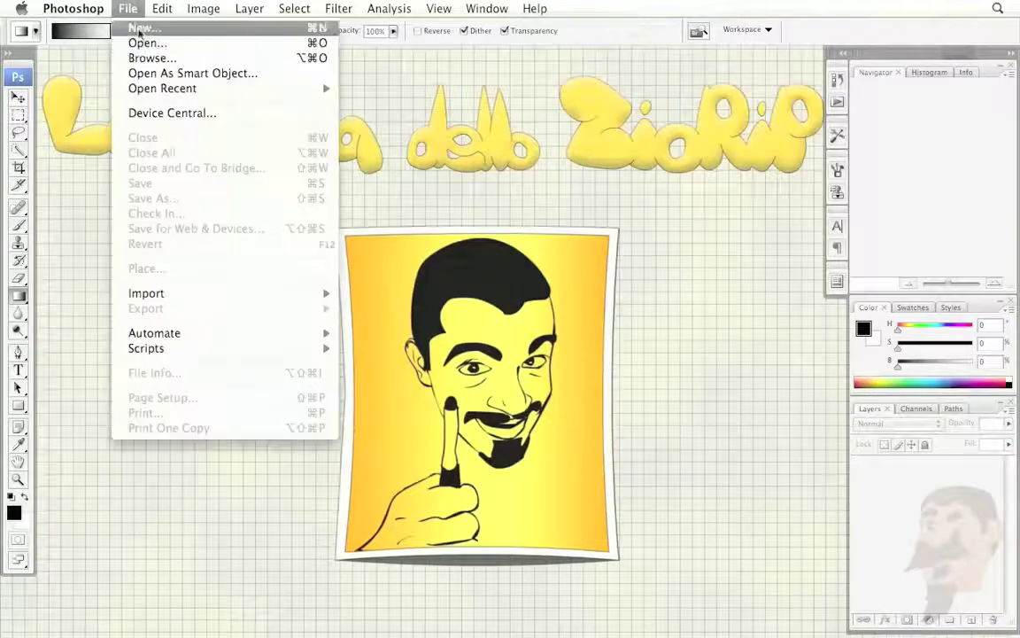
pyautogui.click(146, 41)
pyautogui.click(607, 181)
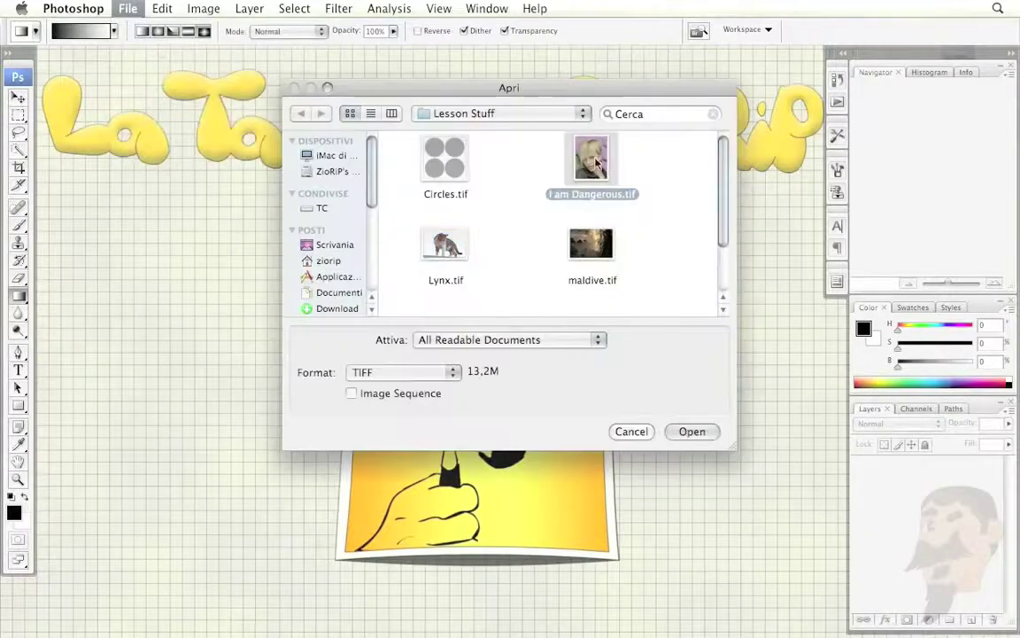
pyautogui.click(692, 429)
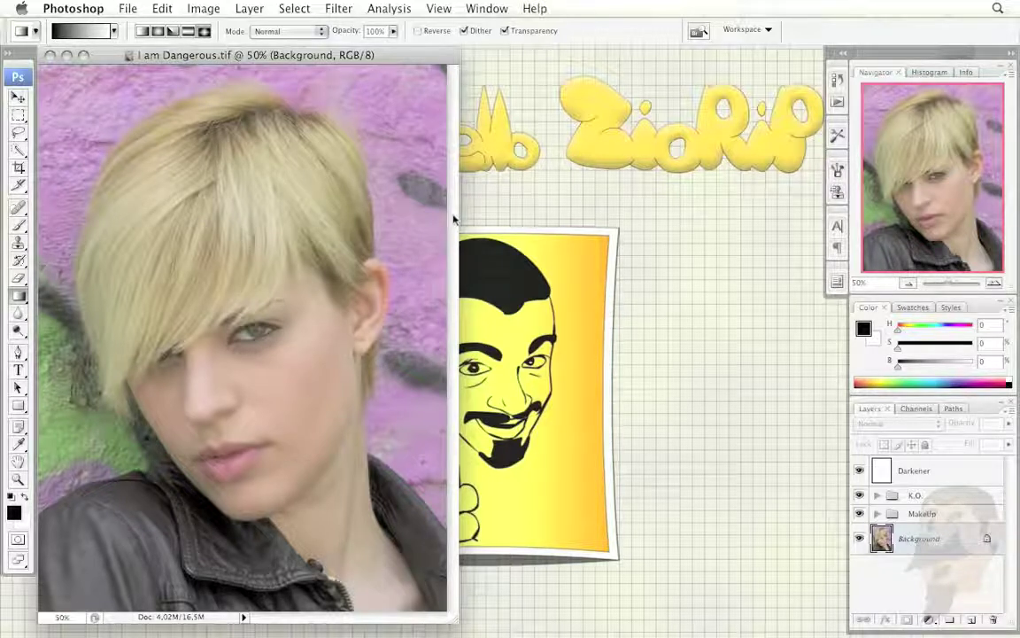
# Step: Place the Photographer.jpg Preview window beside the portrait and bring the portrait document forward
pyautogui.moveTo(627, 109); pyautogui.dragTo(767, 75)
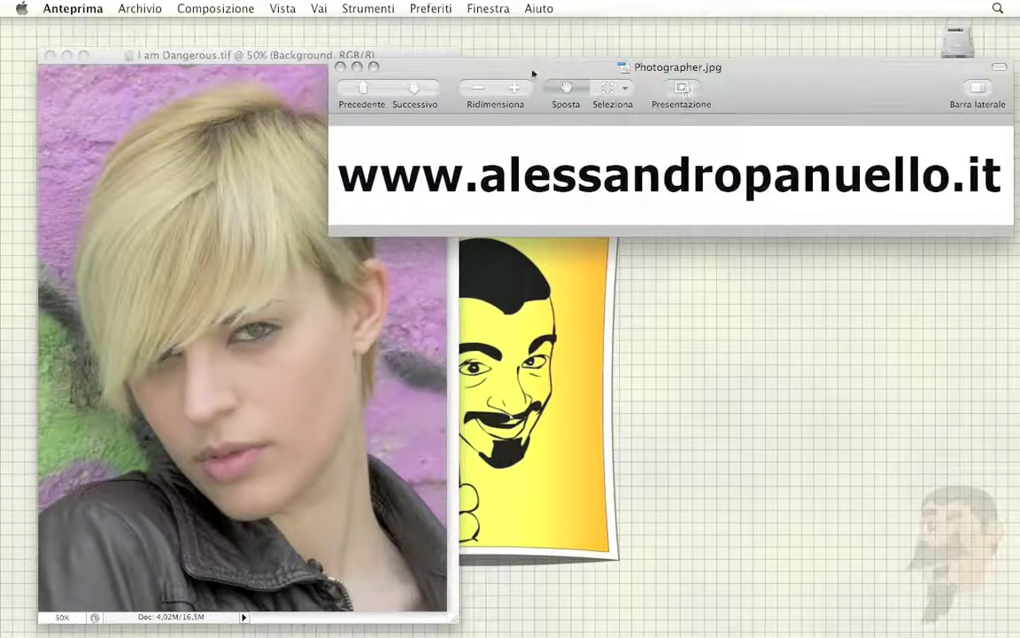
pyautogui.click(388, 297)
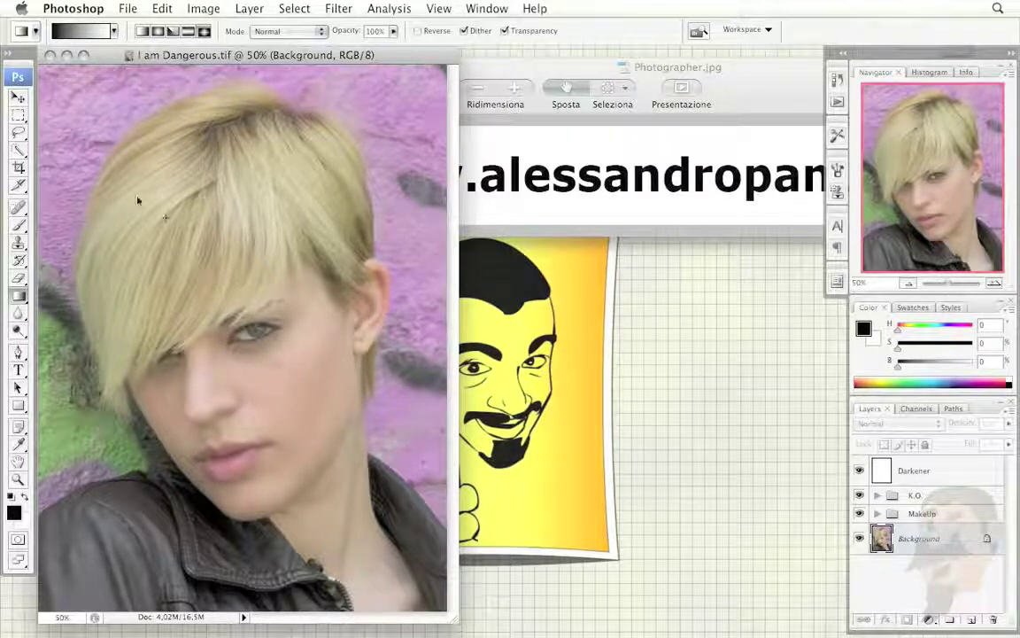
# Step: Expand the K.O. group, then select the Eye Effect layer and make it visible
pyautogui.click(18, 115)
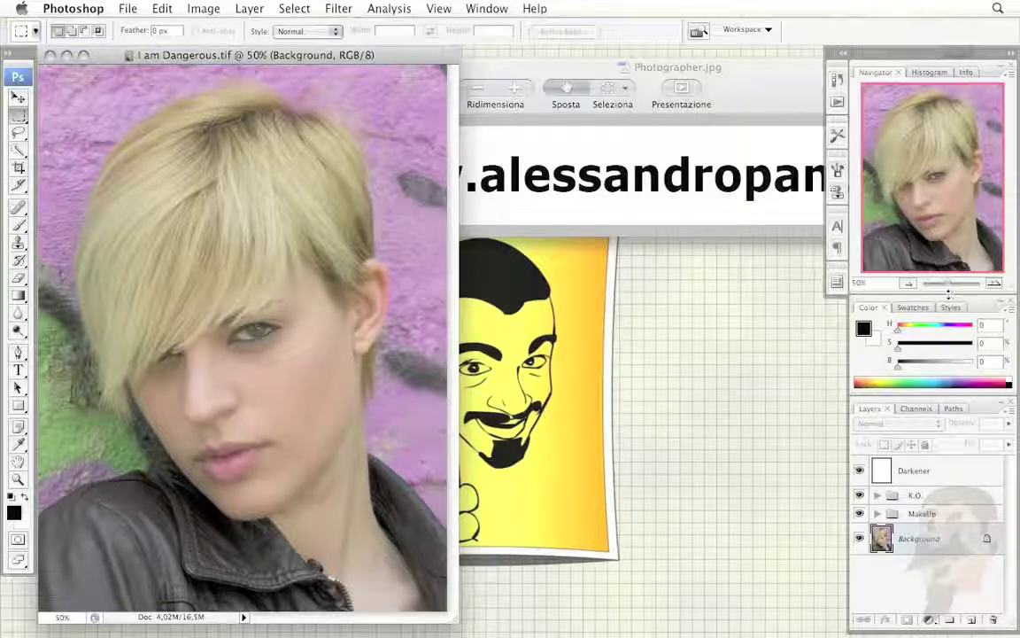
pyautogui.moveTo(948, 290); pyautogui.dragTo(933, 178)
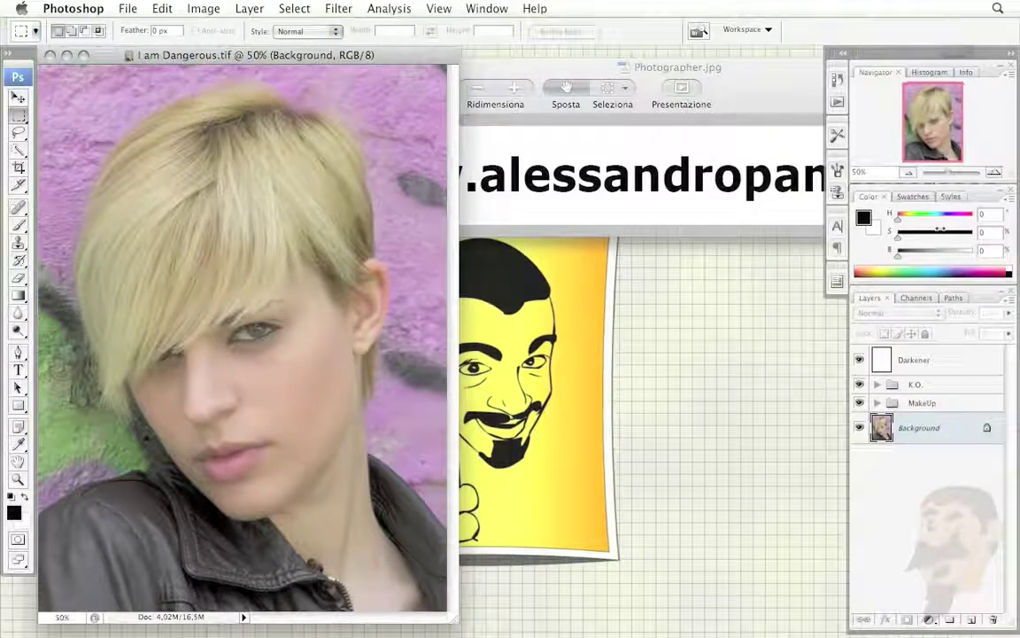
pyautogui.click(876, 385)
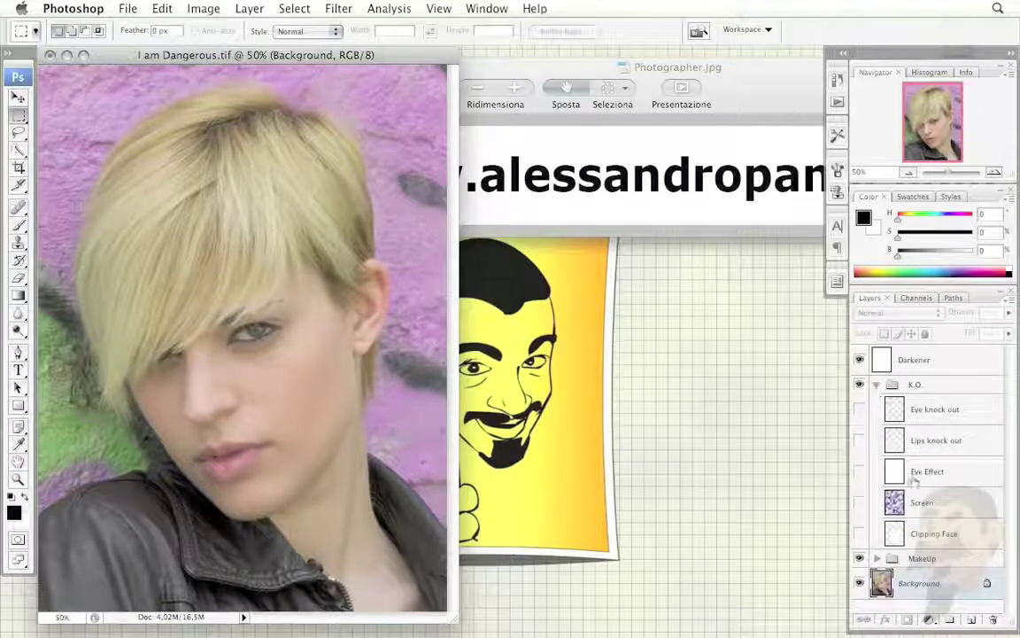
pyautogui.click(921, 482)
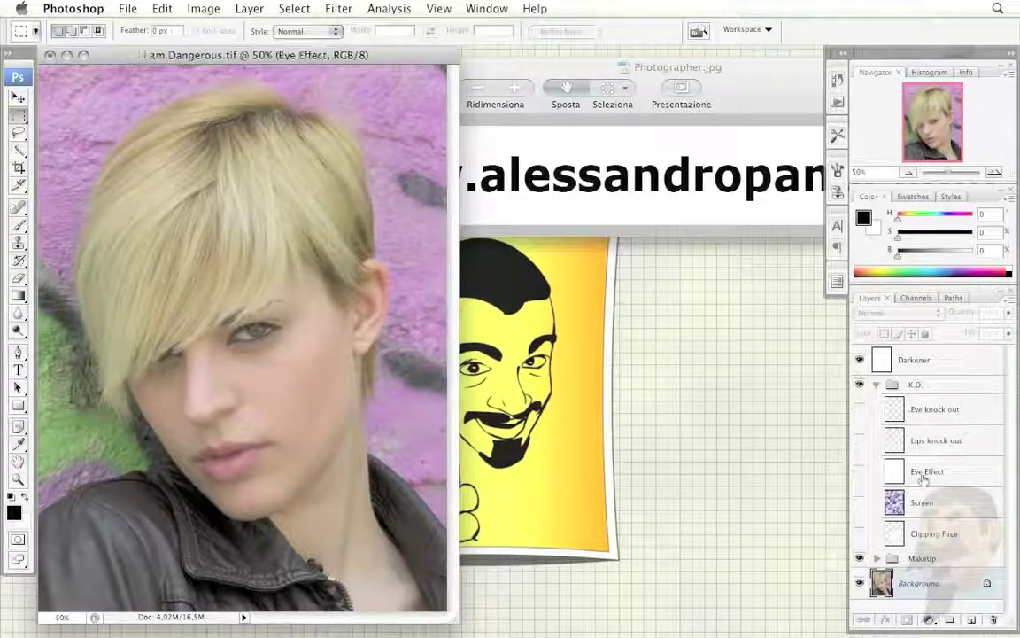
pyautogui.click(859, 471)
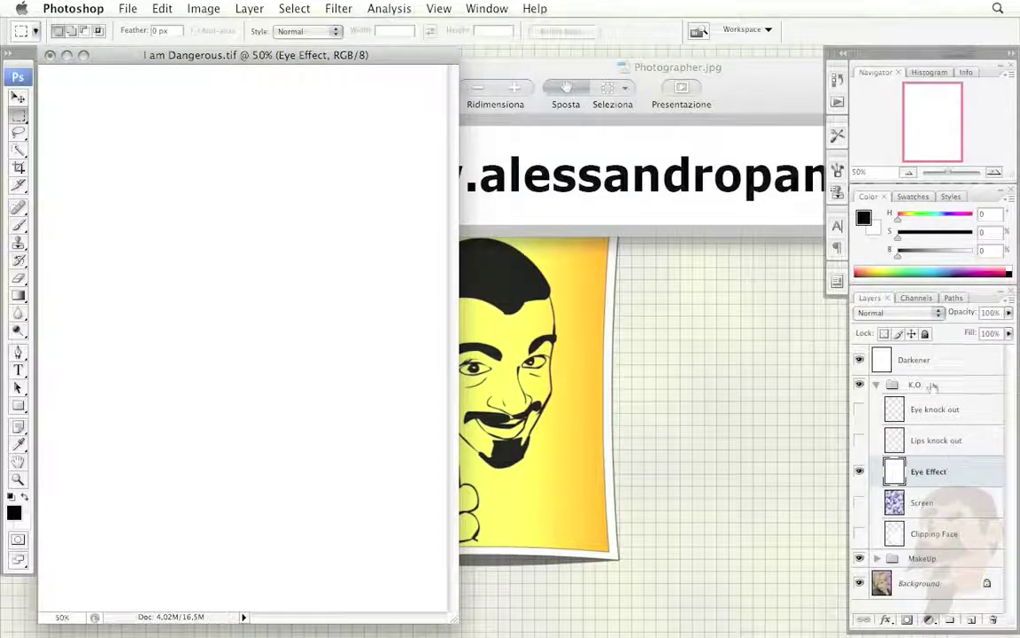
# Step: Set the Eye Effect layer's blend mode to Multiply
pyautogui.click(939, 313)
pyautogui.click(899, 355)
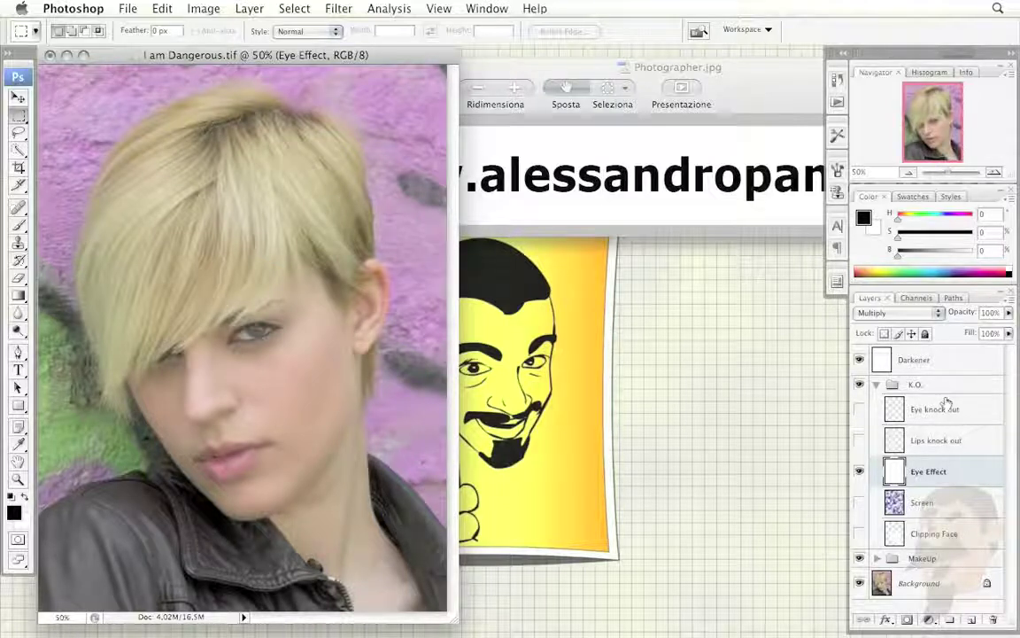
pyautogui.click(891, 619)
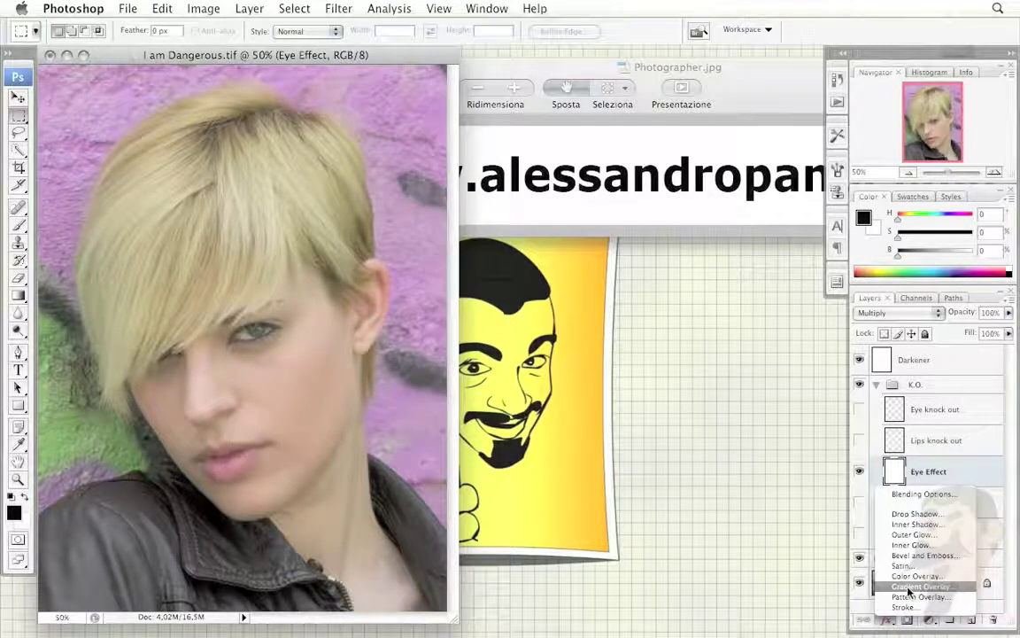
# Step: Add a Diamond-style Gradient Overlay to Eye Effect in Multiply mode at 80% opacity
pyautogui.click(917, 587)
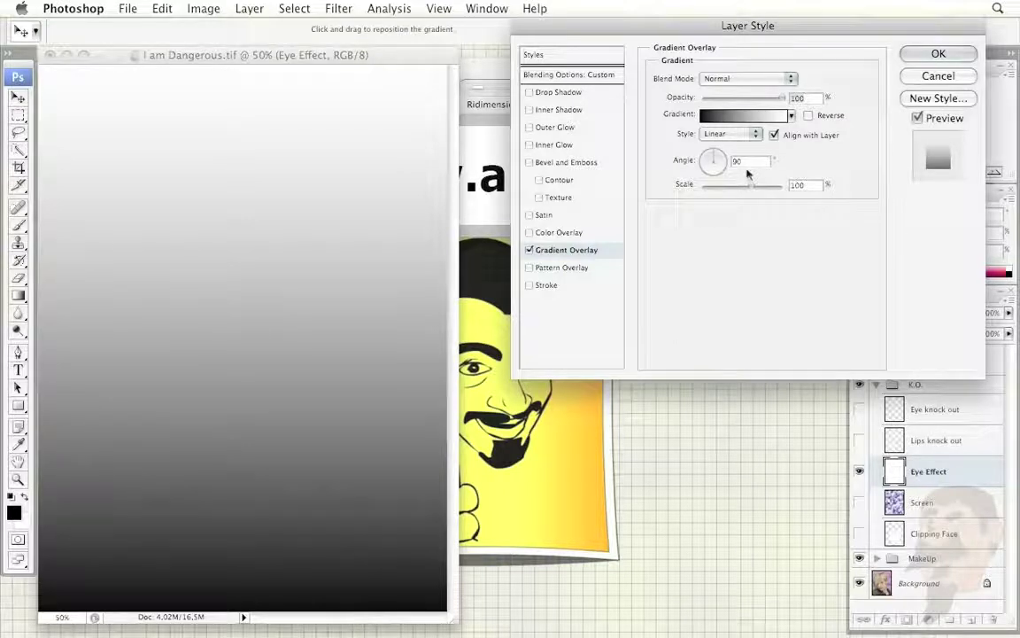
pyautogui.click(756, 134)
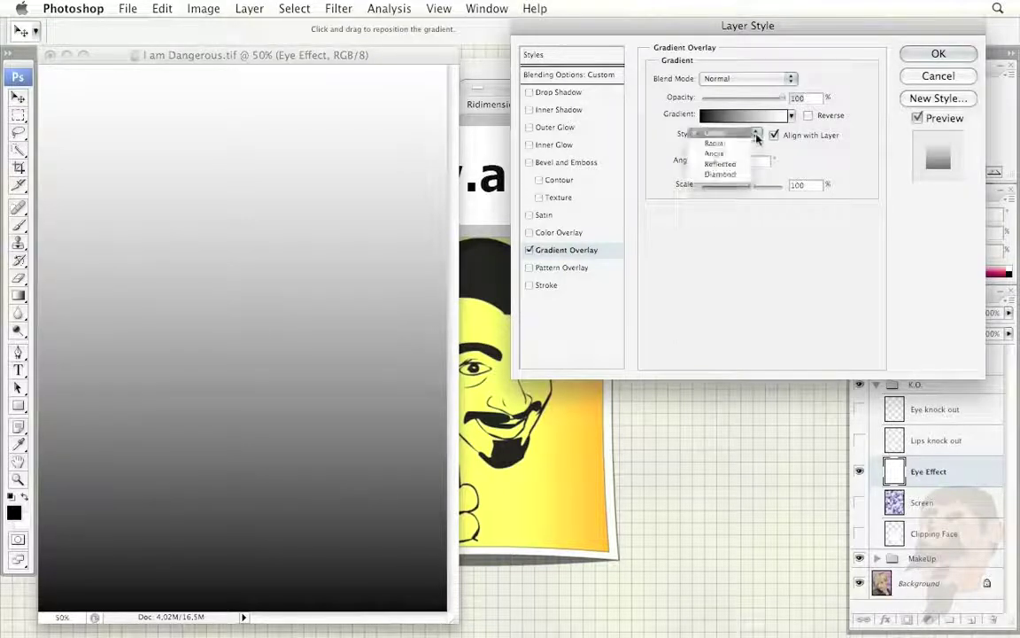
pyautogui.click(719, 174)
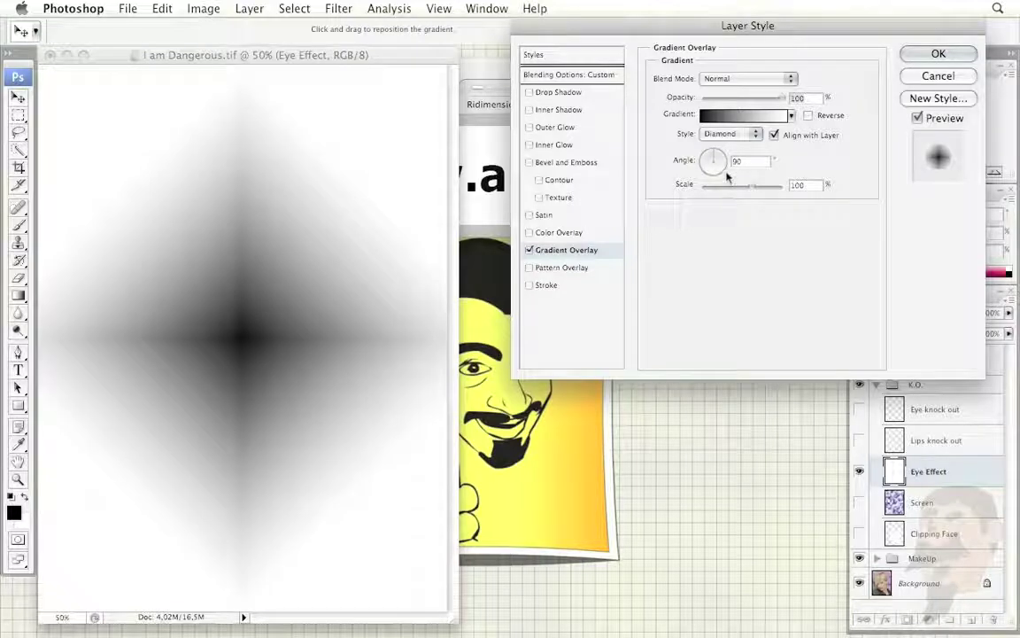
pyautogui.click(746, 78)
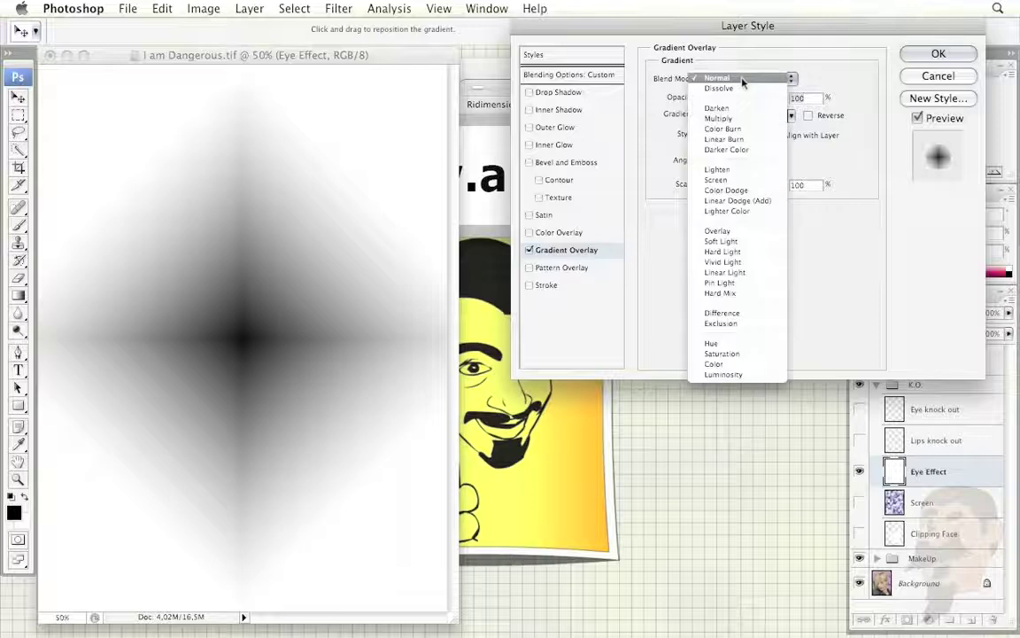
pyautogui.click(726, 121)
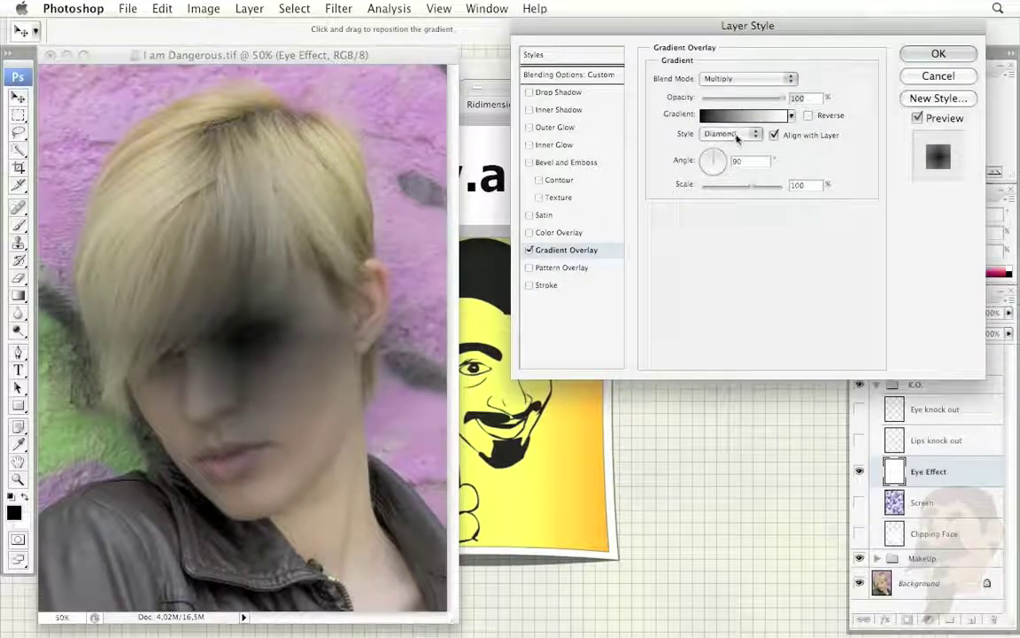
pyautogui.doubleClick(797, 98)
pyautogui.write('9080')
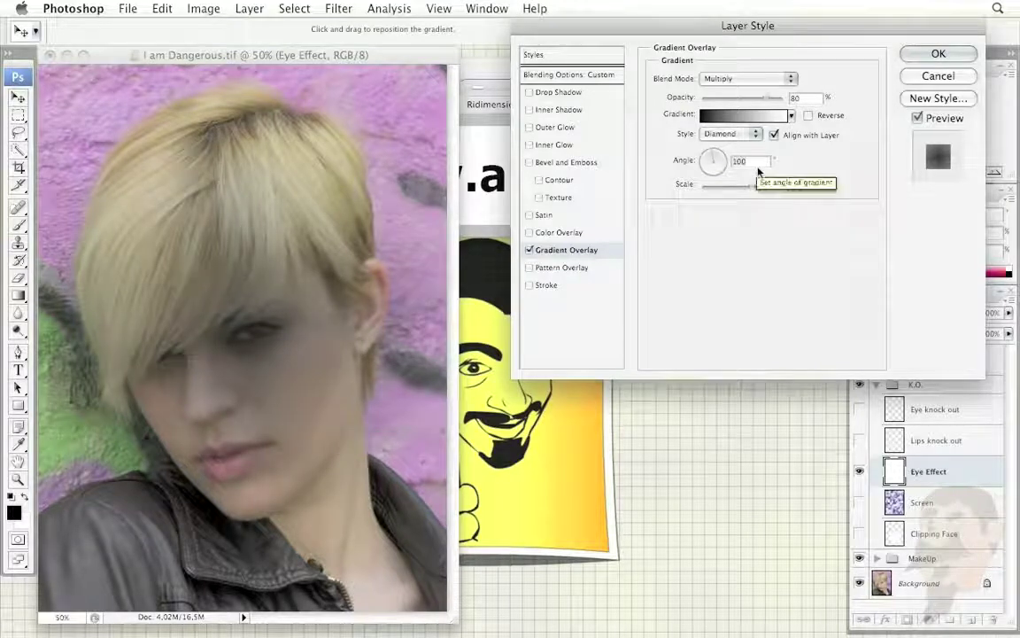
pyautogui.write('200101')
# Step: Set the gradient angle to 105 and scale to 30, centred on the eye, and apply it
pyautogui.press('Up')
pyautogui.press('Up')
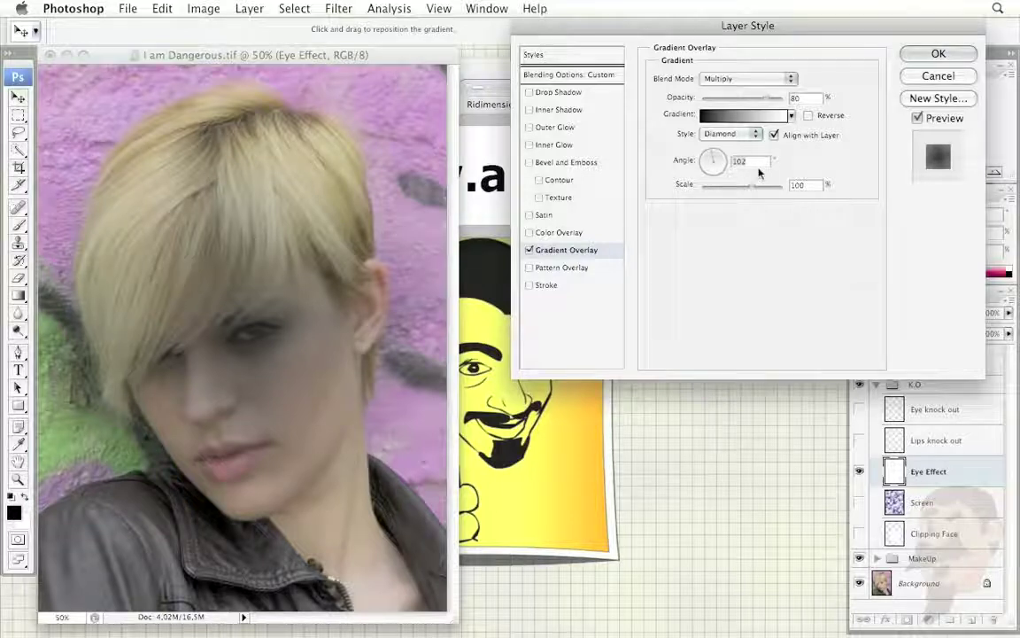
pyautogui.press('Up')
pyautogui.hotkey('shift', 'Down')
pyautogui.hotkey('shift', 'Down')
pyautogui.hotkey('shift', 'Down')
pyautogui.hotkey('shift', 'Down')
pyautogui.hotkey('shift', 'Down')
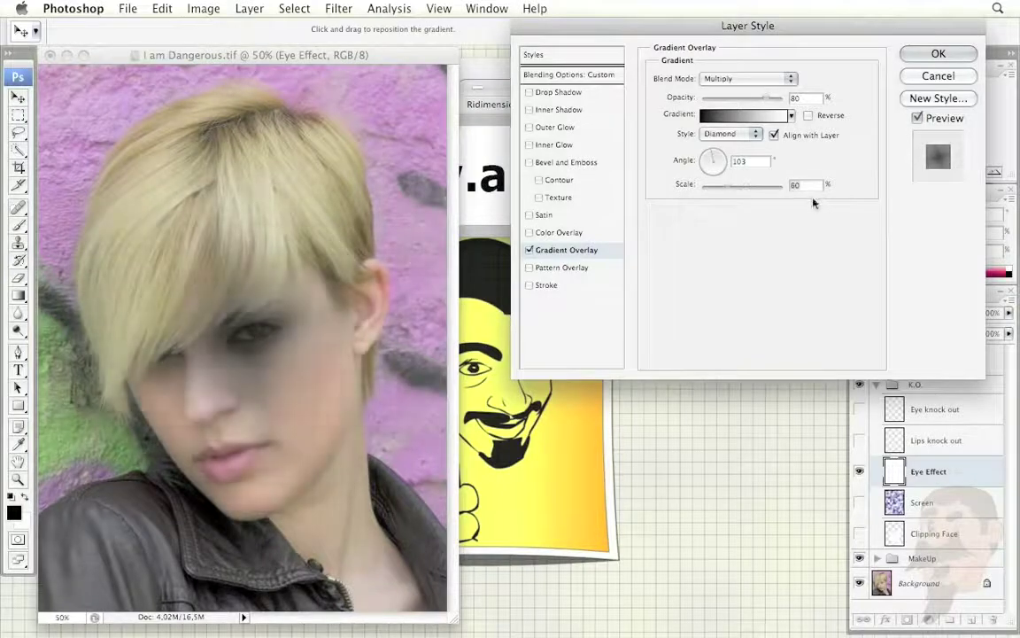
pyautogui.hotkey('shift', 'Down')
pyautogui.hotkey('shift', 'Down')
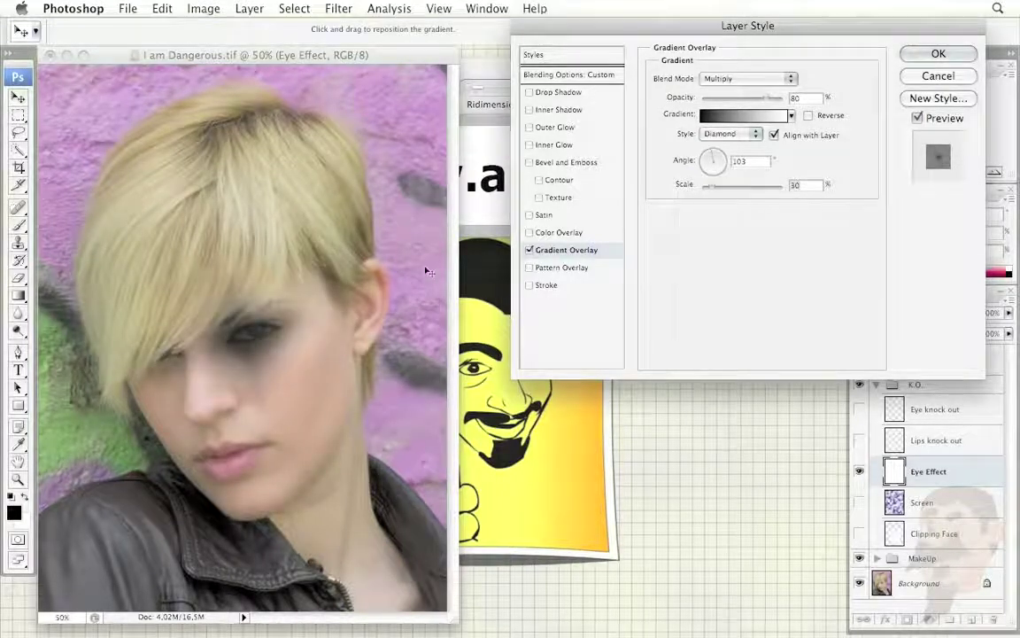
pyautogui.moveTo(244, 346); pyautogui.dragTo(261, 335)
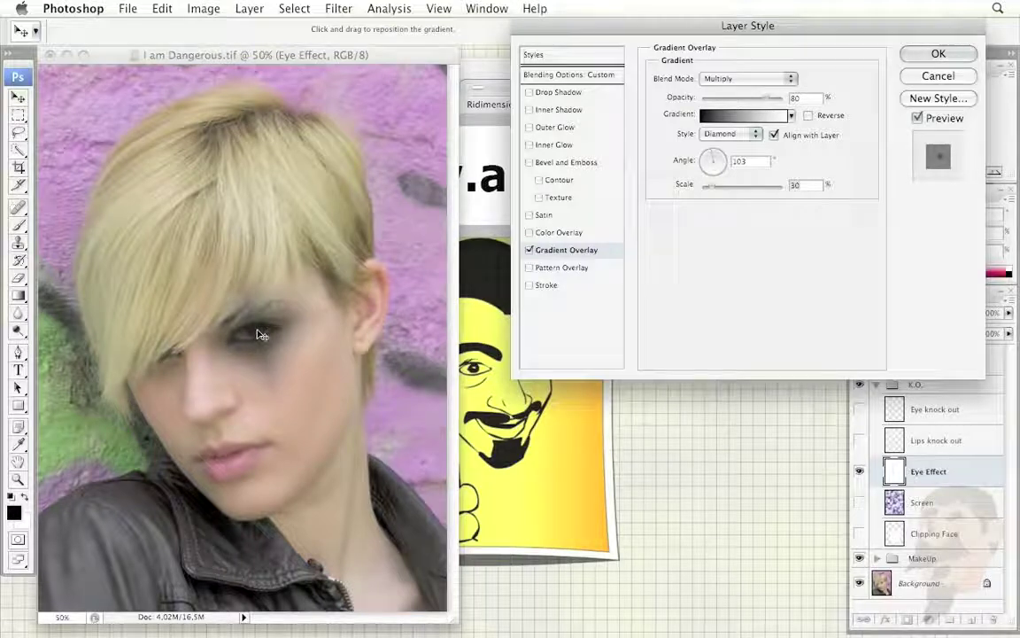
pyautogui.moveTo(684, 147); pyautogui.dragTo(682, 155)
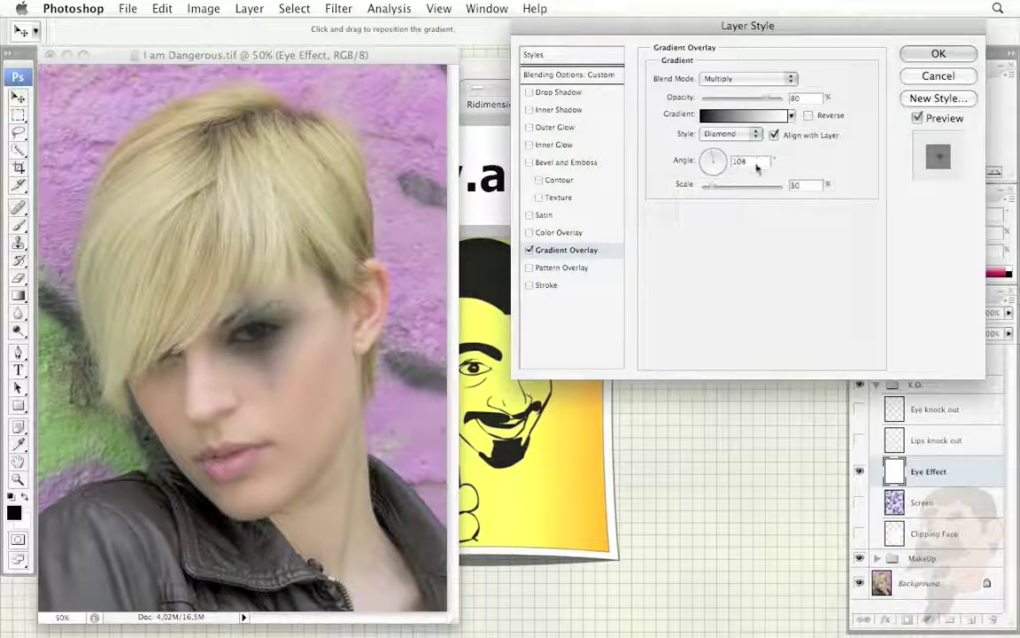
pyautogui.write('105')
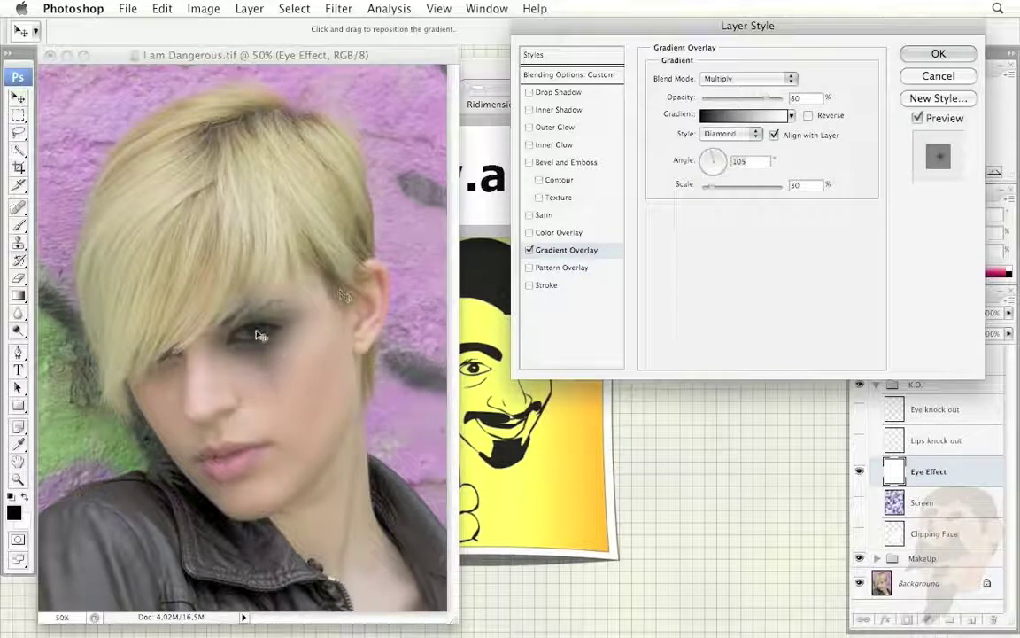
pyautogui.click(936, 55)
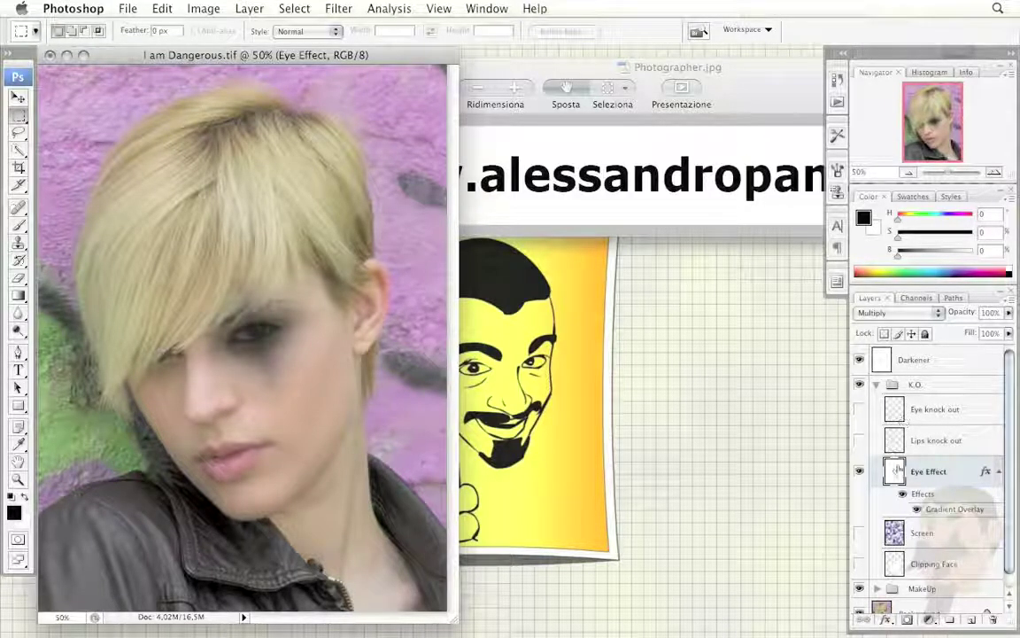
# Step: Select Eye Effect and make the Eye knock out layer visible
pyautogui.click(896, 468)
pyautogui.click(859, 409)
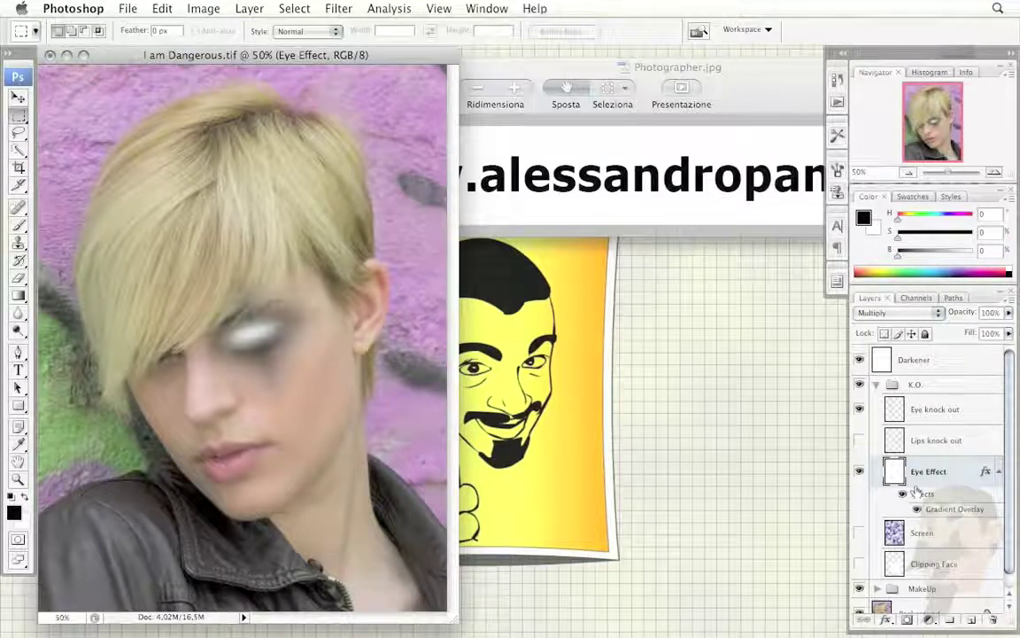
# Step: Give the Eye knock out layer a Shallow knockout and 0% Fill Opacity
pyautogui.doubleClick(989, 411)
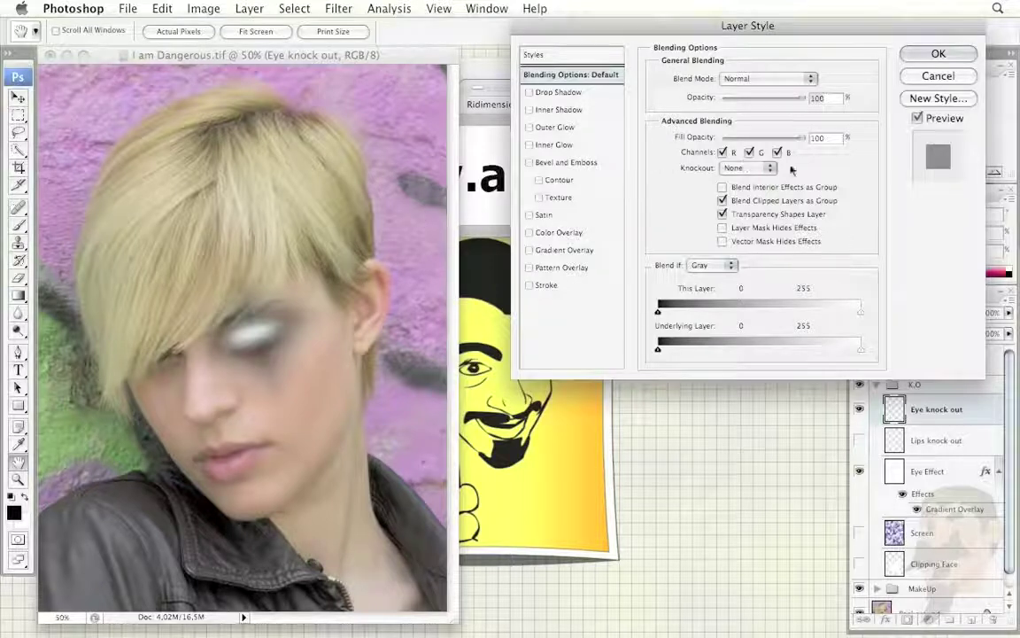
pyautogui.moveTo(718, 24); pyautogui.dragTo(669, 23)
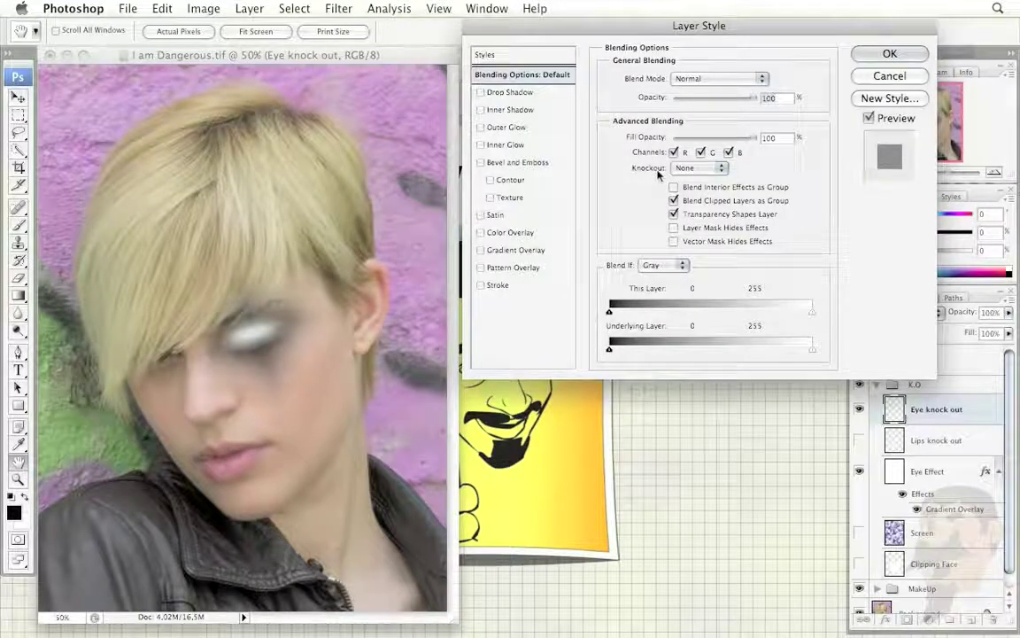
pyautogui.click(722, 168)
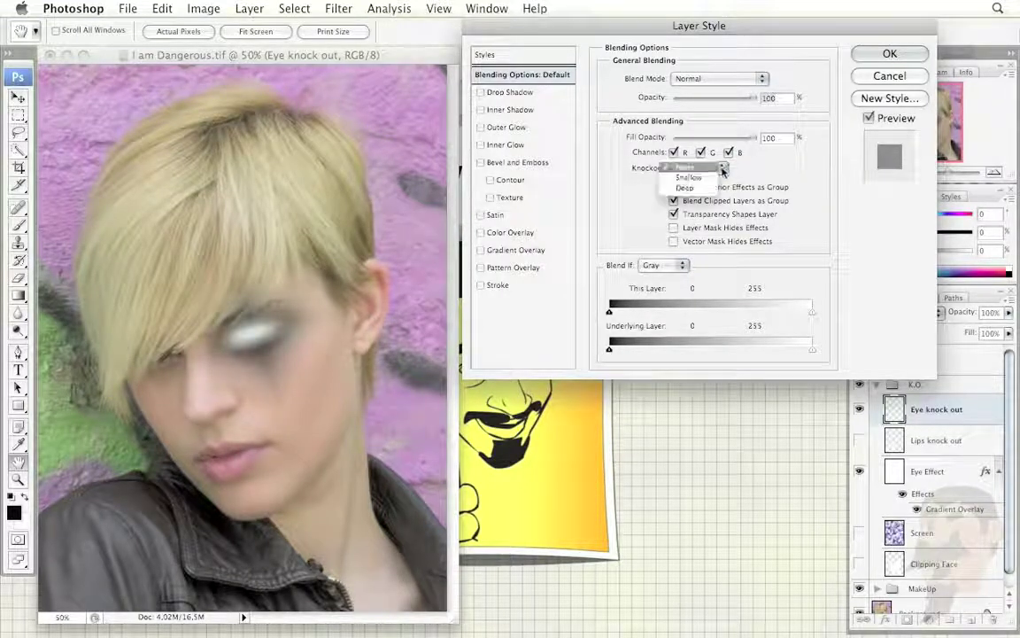
pyautogui.click(722, 168)
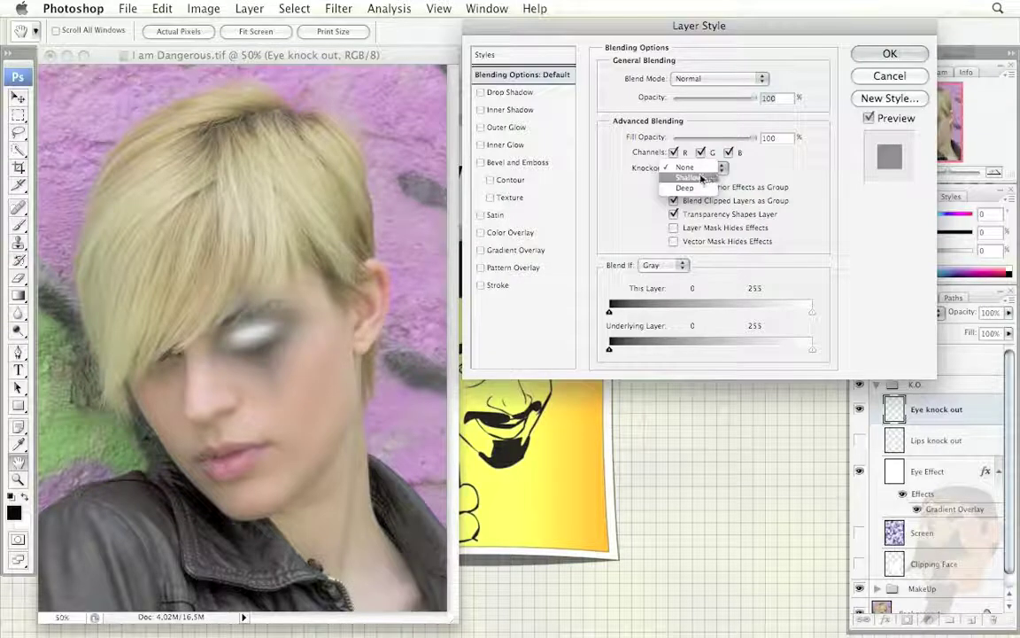
pyautogui.click(697, 178)
pyautogui.click(695, 173)
pyautogui.click(692, 179)
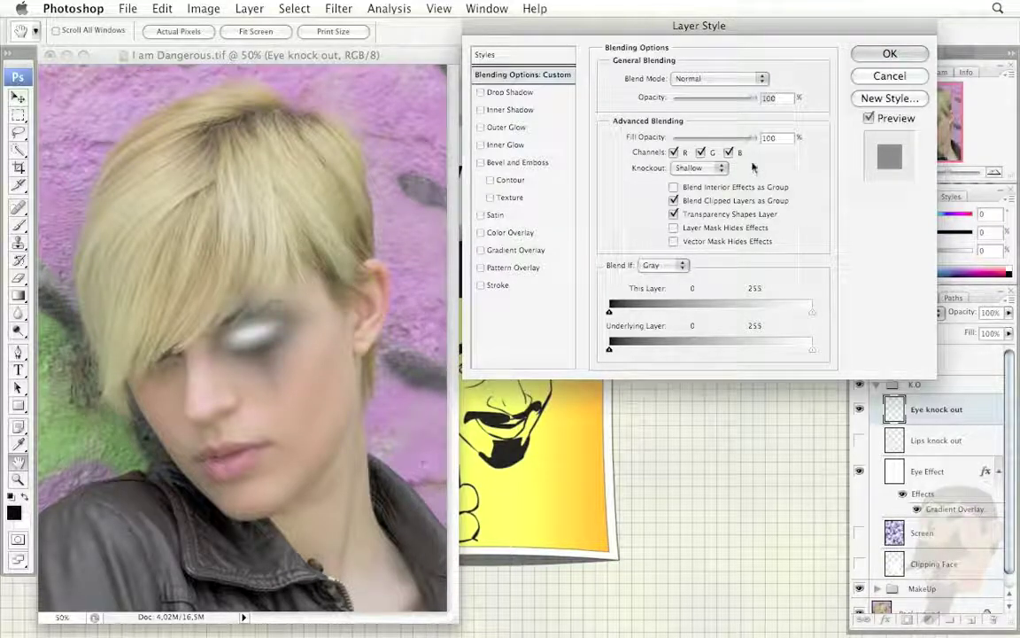
pyautogui.moveTo(754, 139); pyautogui.dragTo(628, 146)
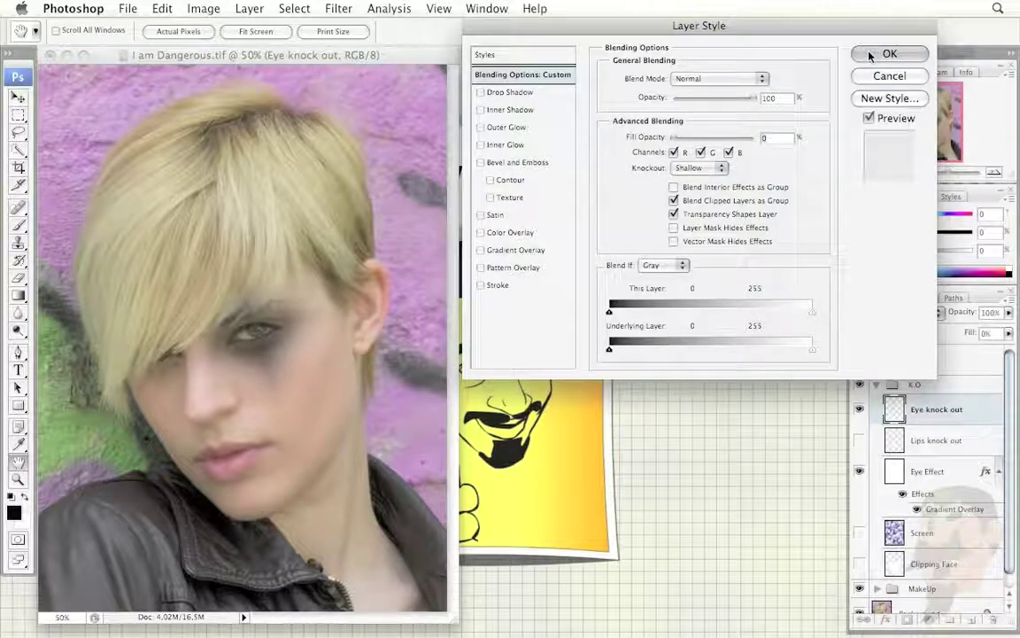
# Step: Apply the knockout settings, then show Clipping Face and the cloud layer, hiding Lips knock out
pyautogui.click(890, 54)
pyautogui.press('m')
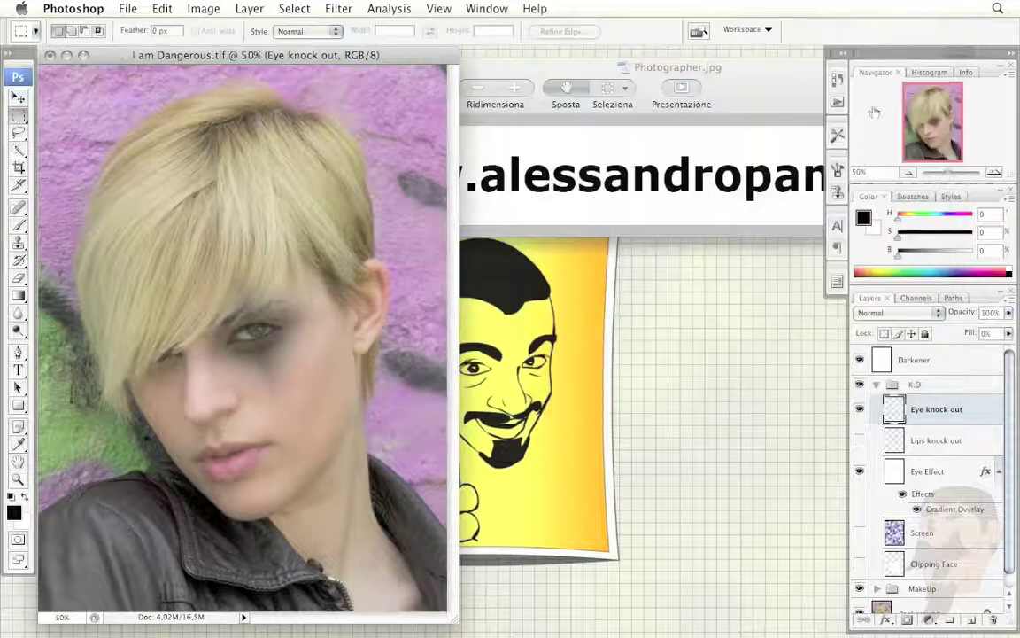
pyautogui.click(860, 563)
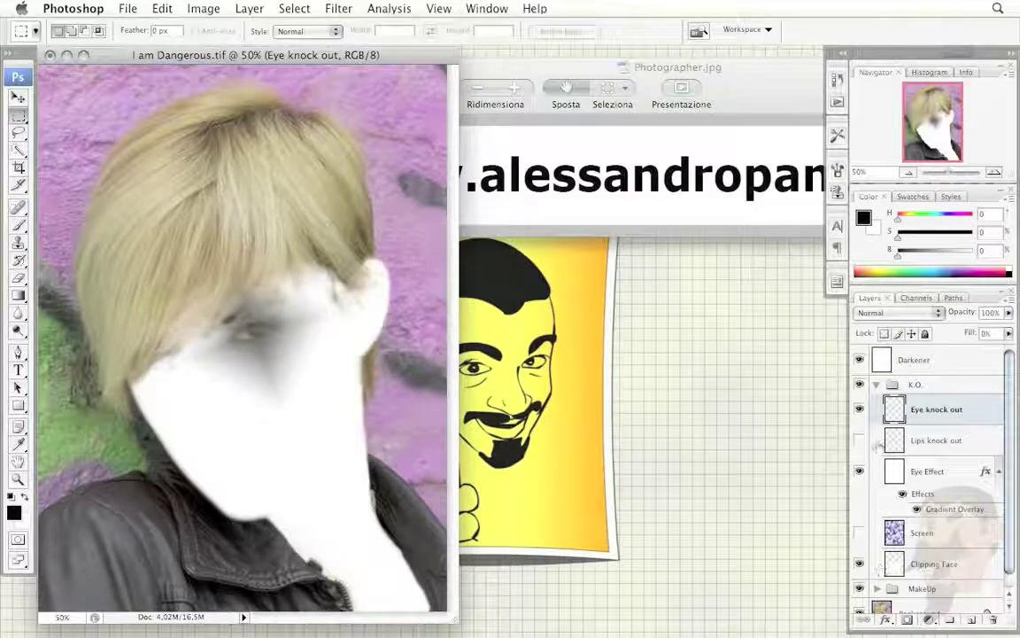
pyautogui.click(858, 410)
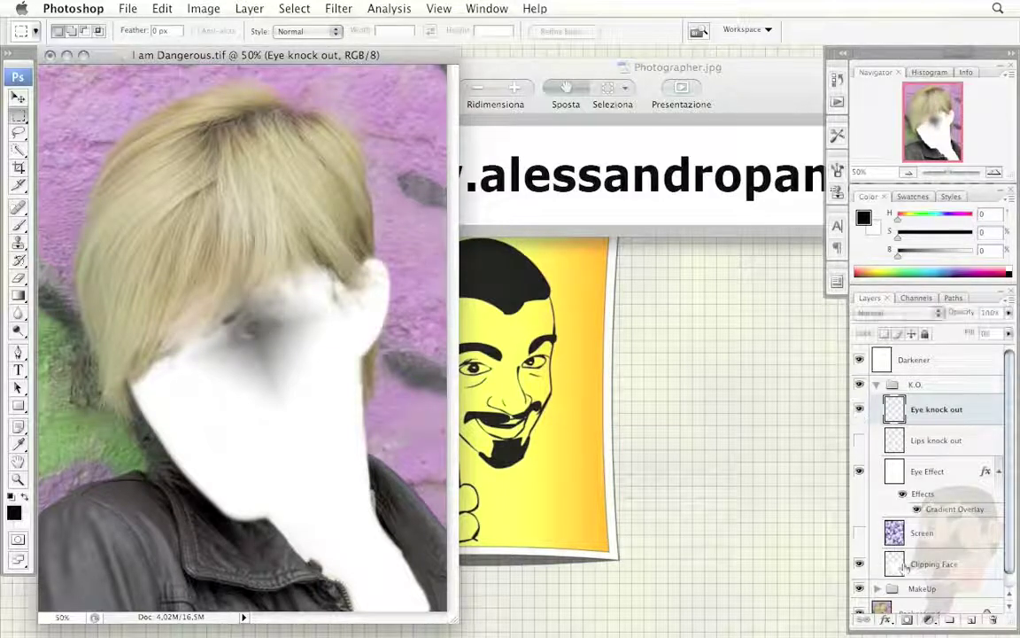
pyautogui.click(859, 532)
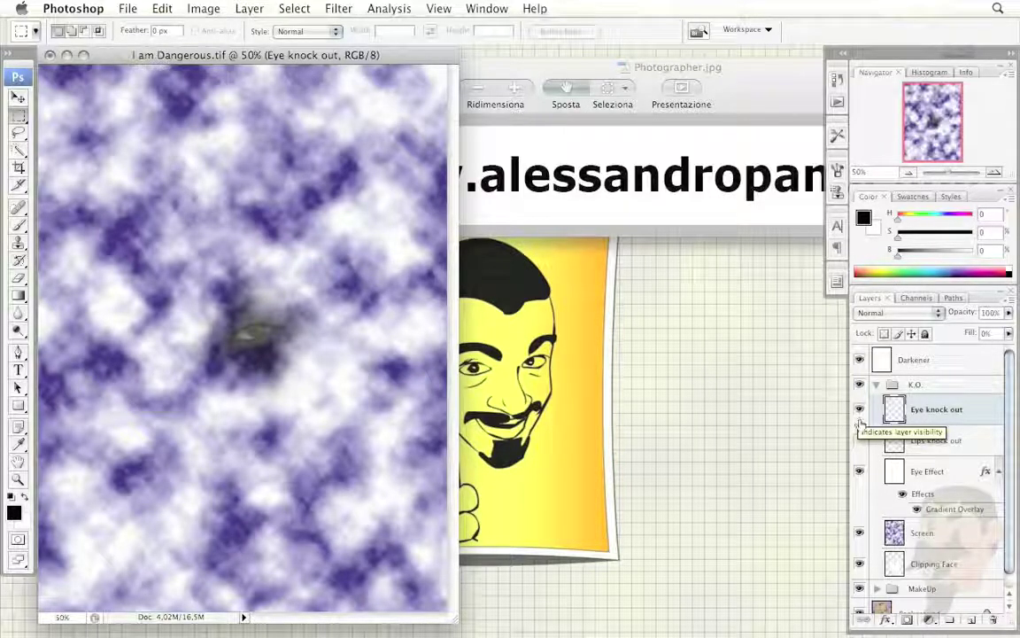
pyautogui.click(860, 434)
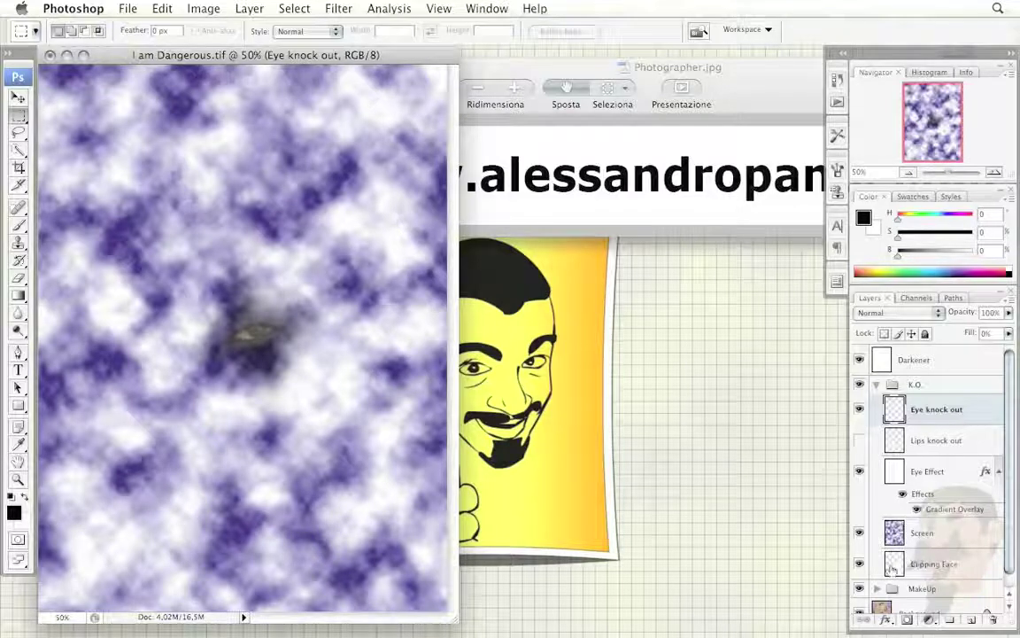
pyautogui.click(860, 532)
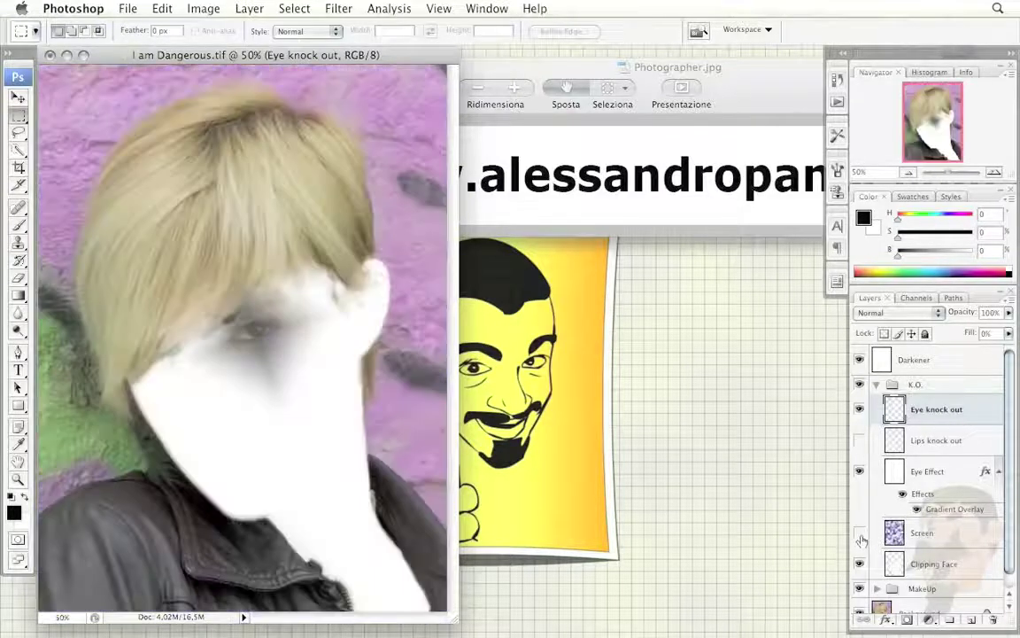
pyautogui.click(859, 532)
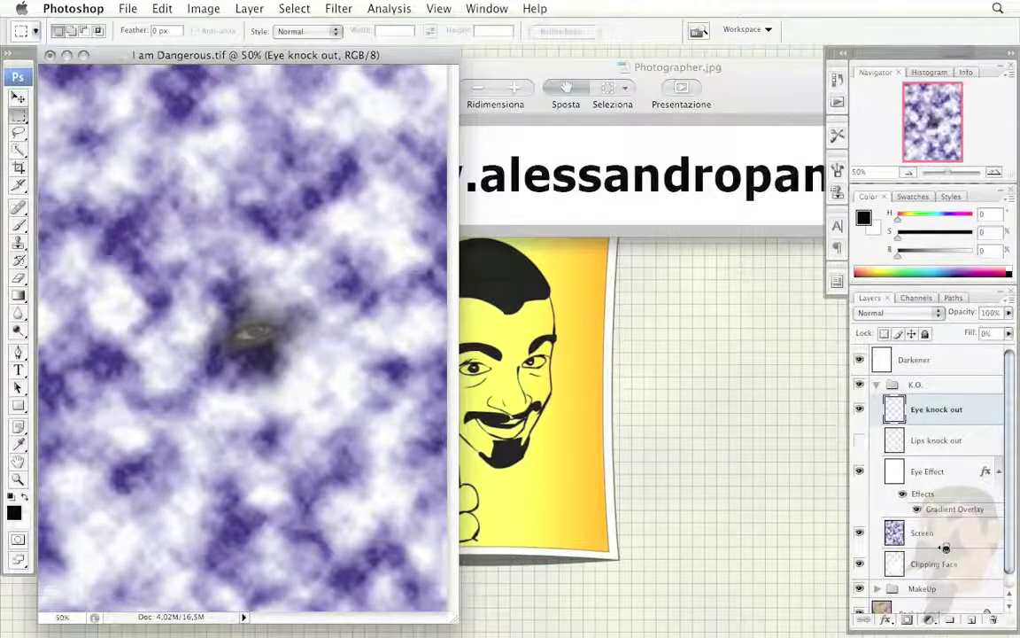
# Step: Clip the cloud texture layer to Clipping Face and blend it in Screen mode
pyautogui.keyDown('alt'); pyautogui.click(946, 549); pyautogui.keyUp('alt')
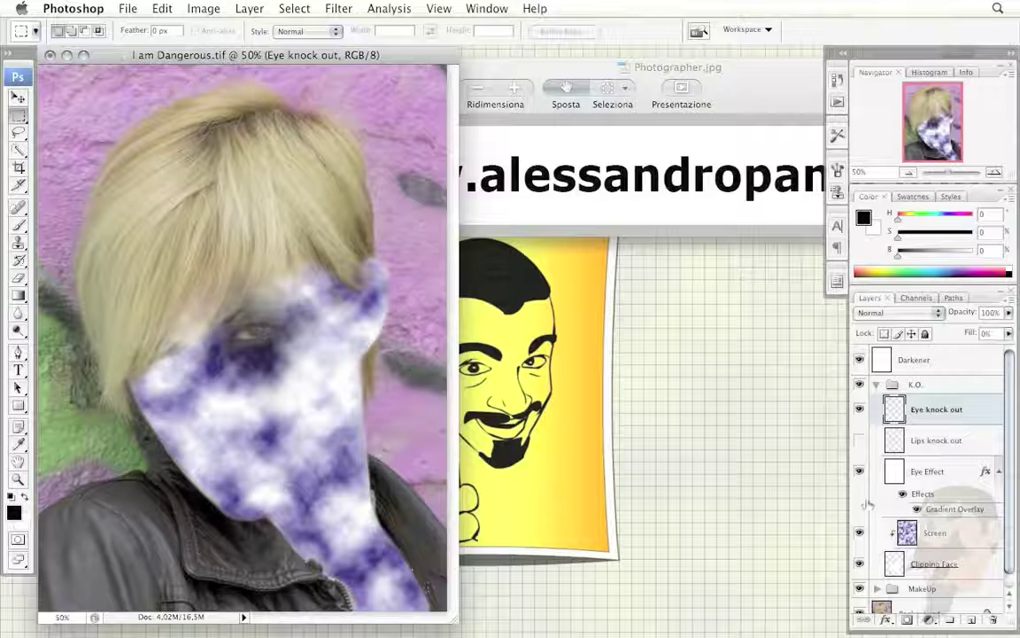
pyautogui.click(944, 535)
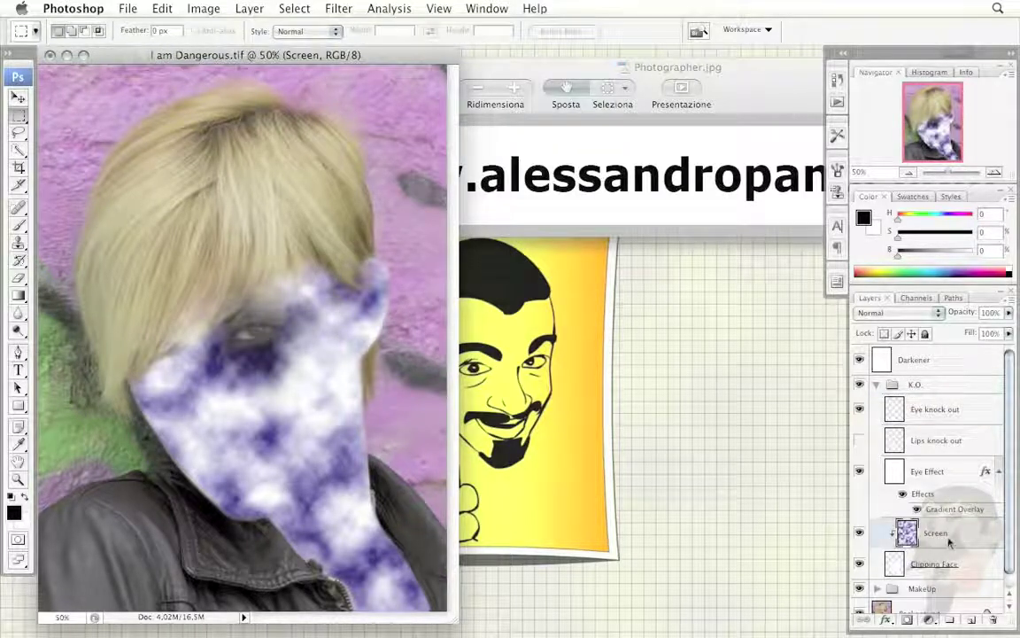
pyautogui.click(892, 317)
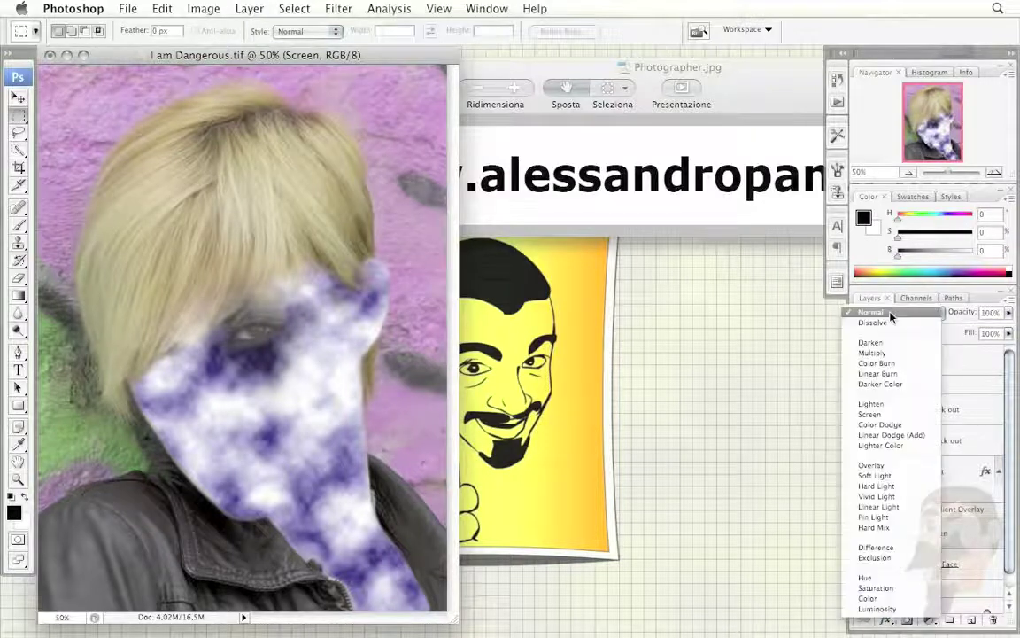
pyautogui.click(892, 317)
pyautogui.click(878, 353)
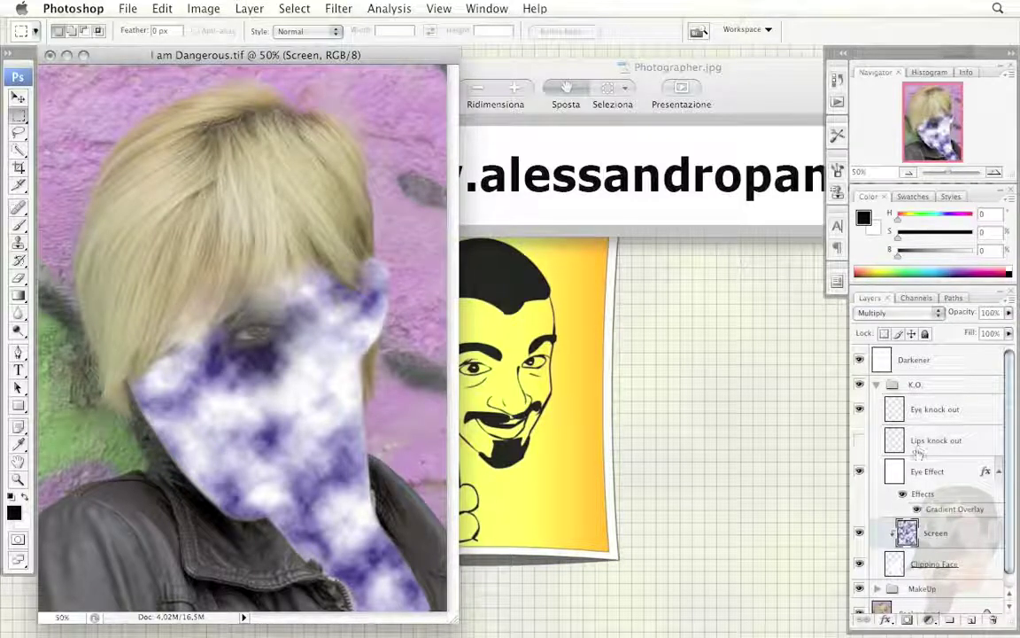
pyautogui.click(877, 313)
pyautogui.click(868, 373)
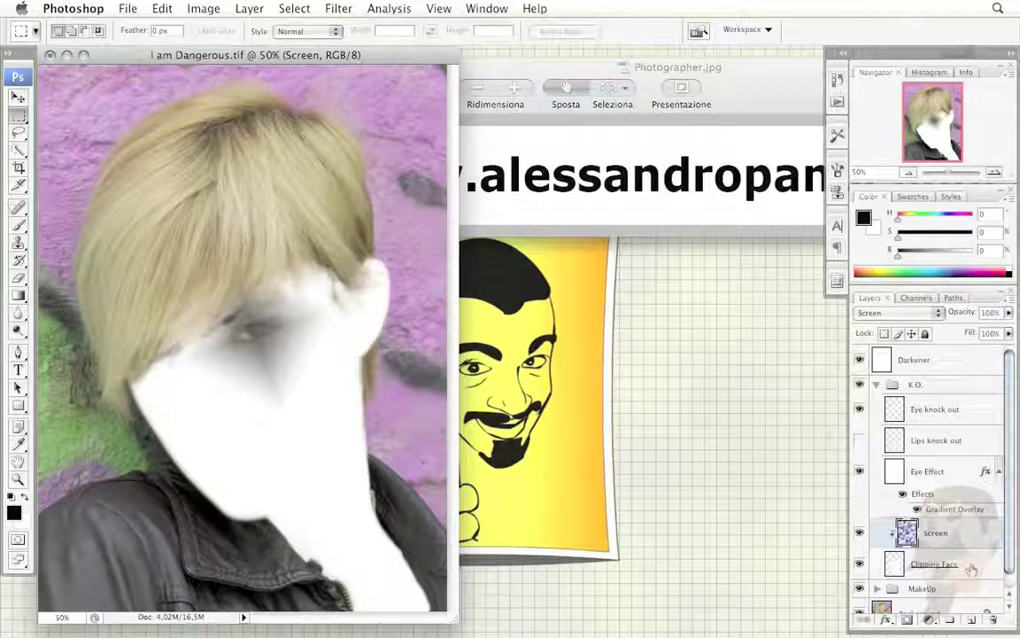
# Step: Try Multiply and Screen on Clipping Face, leaving it on Multiply
pyautogui.click(974, 571)
pyautogui.click(877, 313)
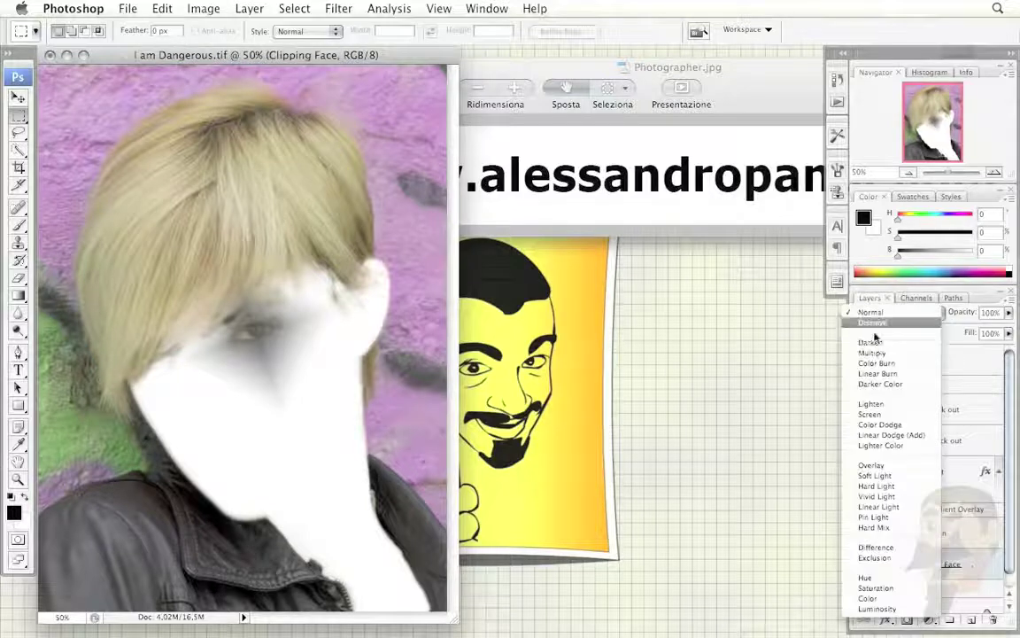
pyautogui.click(872, 352)
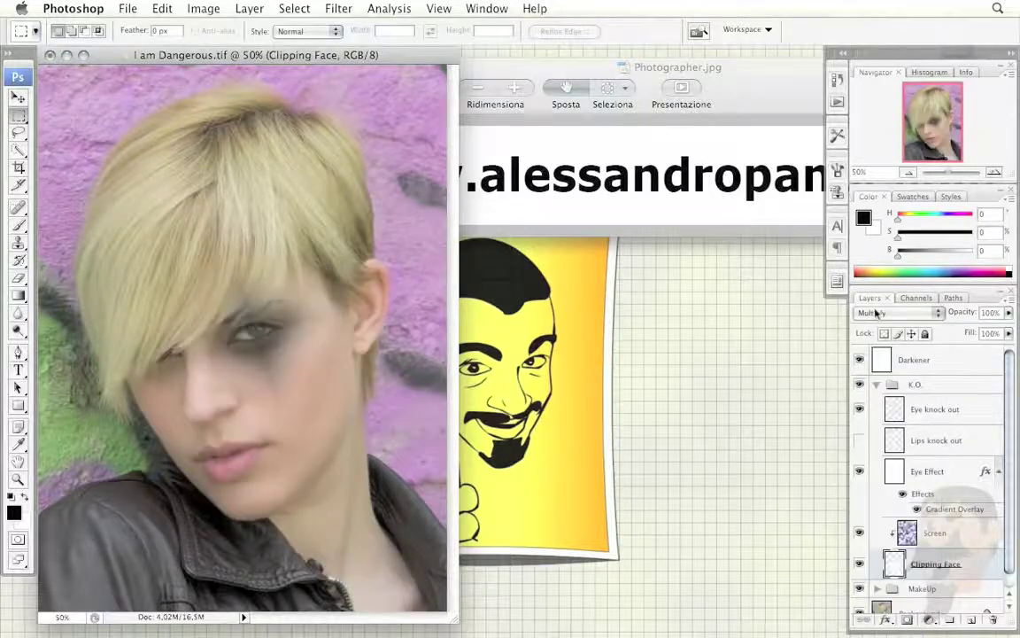
pyautogui.click(875, 312)
pyautogui.click(873, 369)
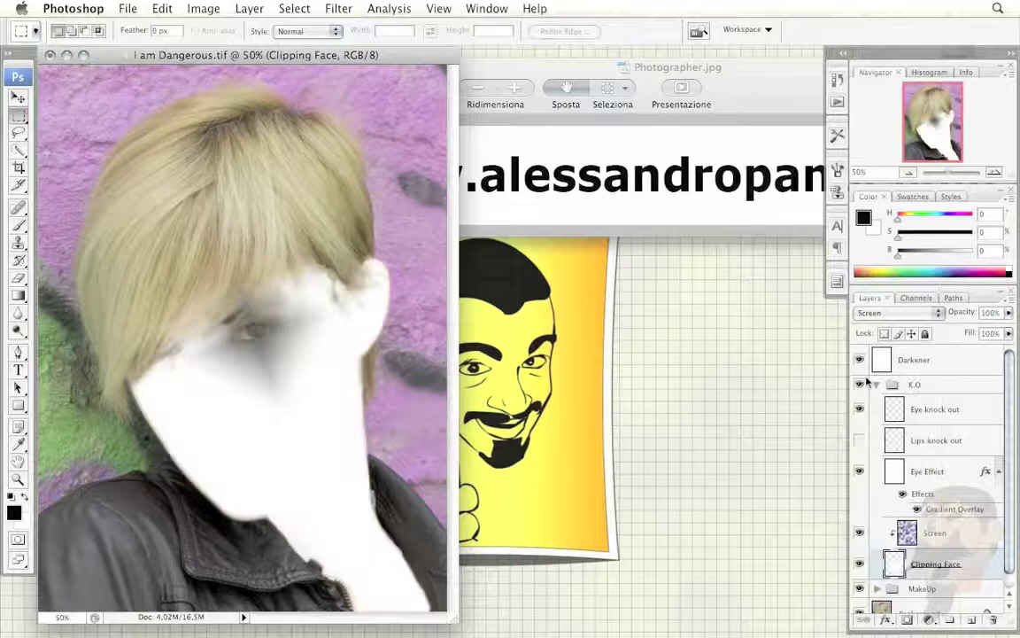
pyautogui.click(876, 313)
pyautogui.click(868, 249)
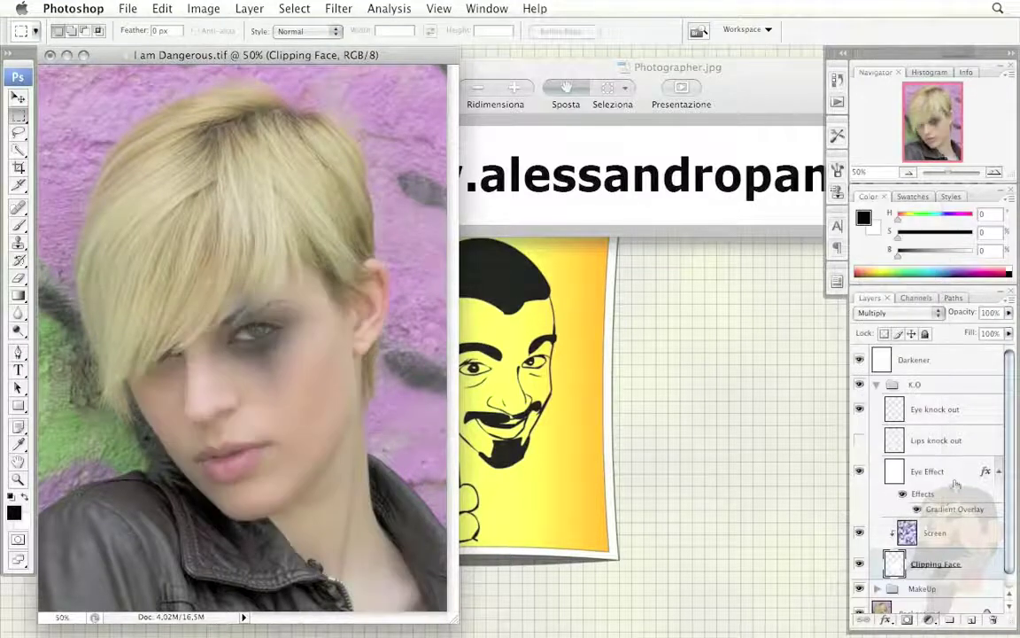
# Step: Set the cloud layer to Multiply and switch Clipping Face to Screen mode
pyautogui.click(926, 532)
pyautogui.click(897, 312)
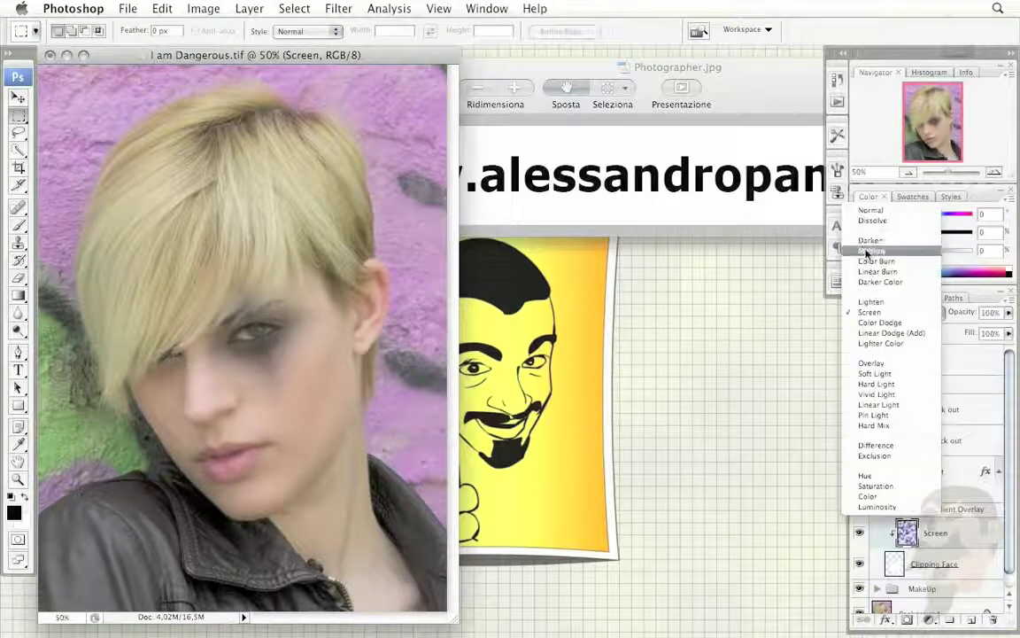
pyautogui.click(868, 251)
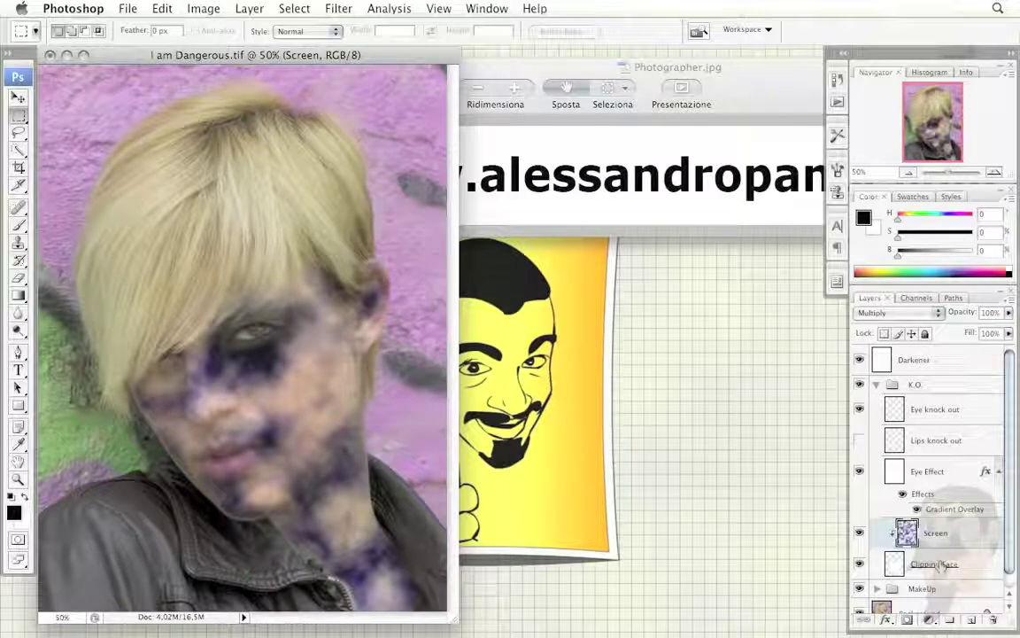
pyautogui.click(939, 567)
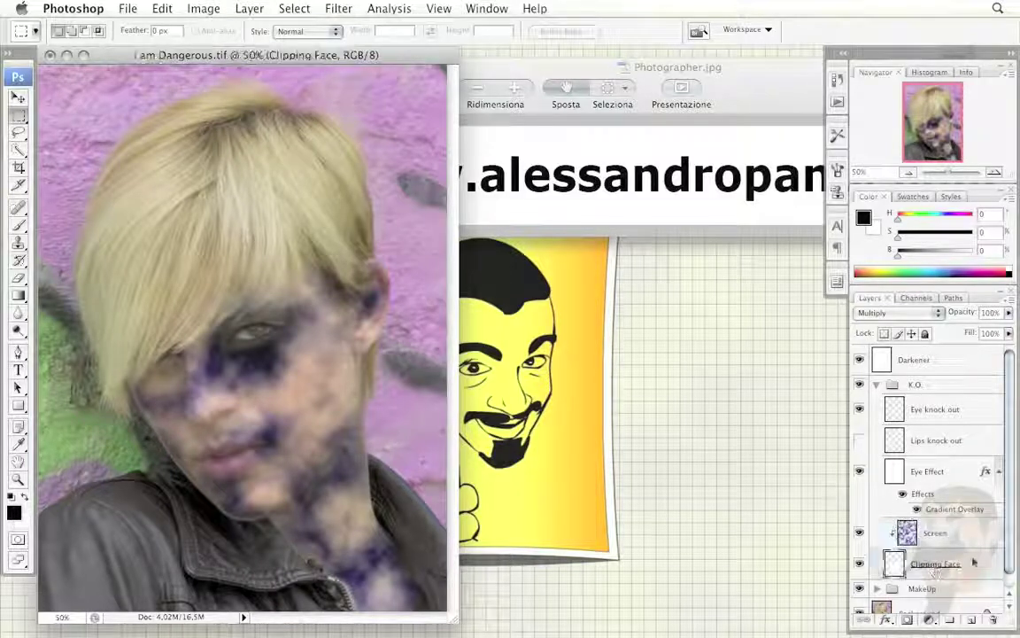
pyautogui.click(877, 311)
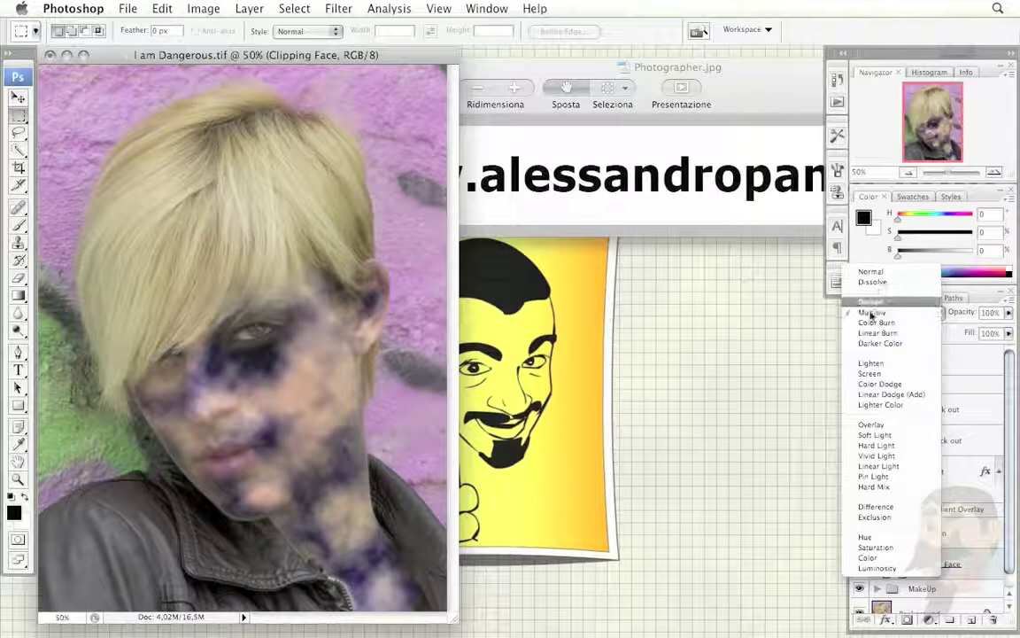
pyautogui.click(864, 374)
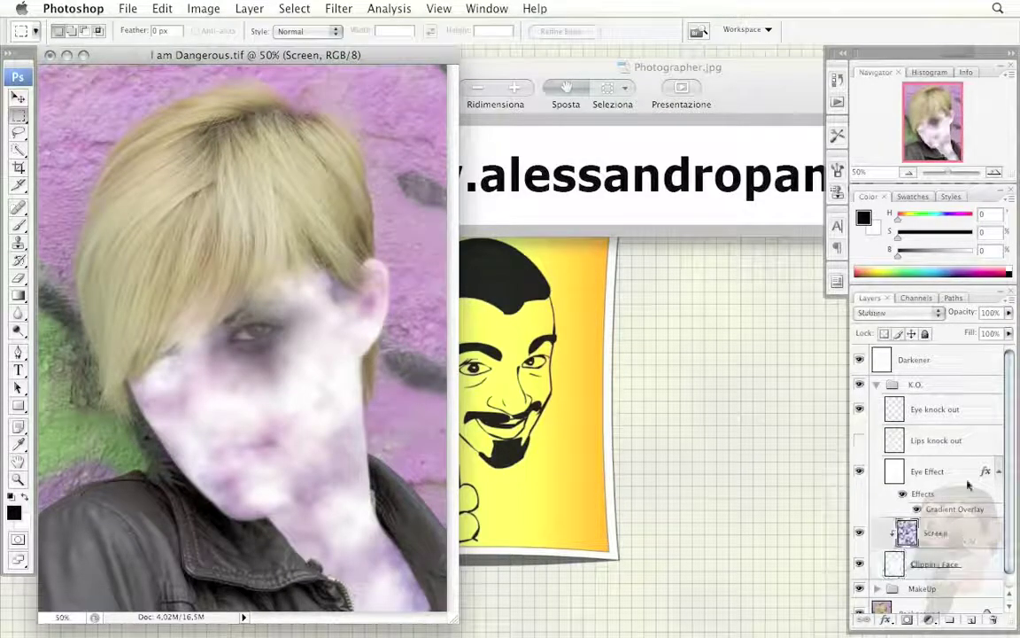
pyautogui.hotkey('shift', 'alt', 'm')
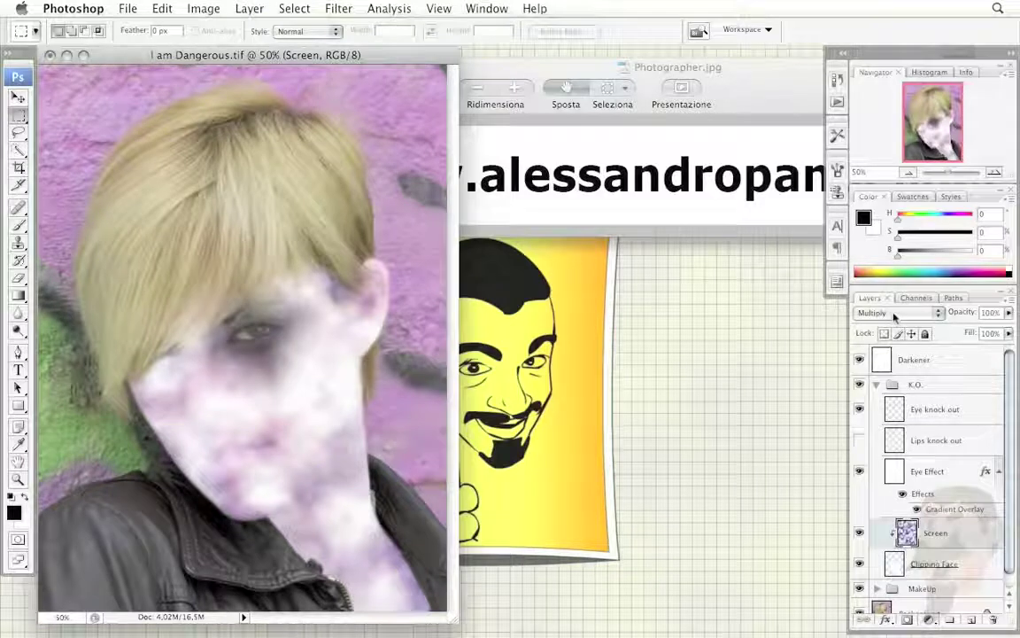
pyautogui.click(894, 315)
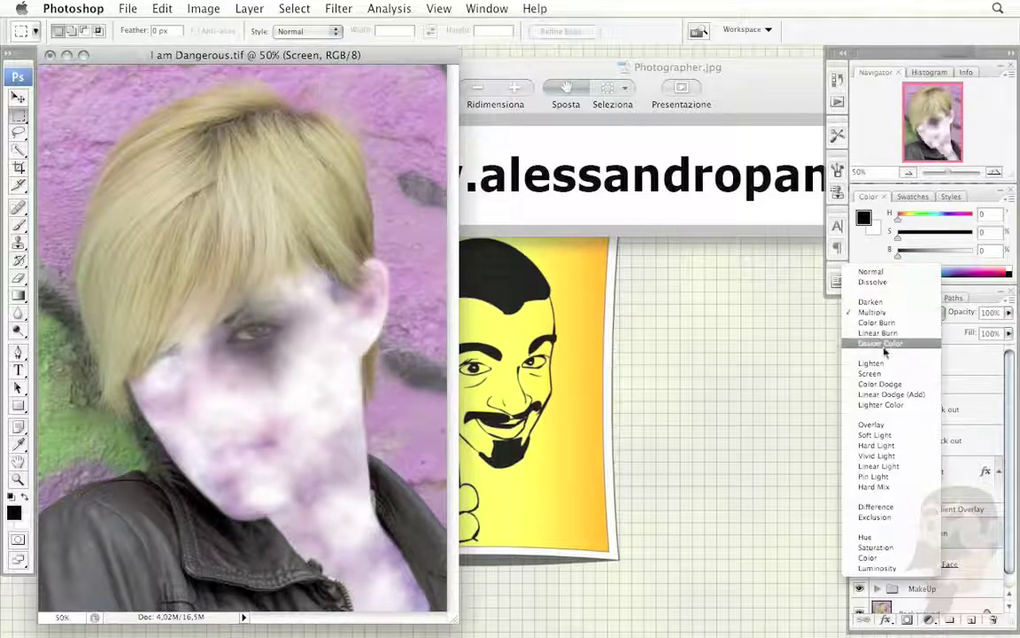
pyautogui.click(869, 376)
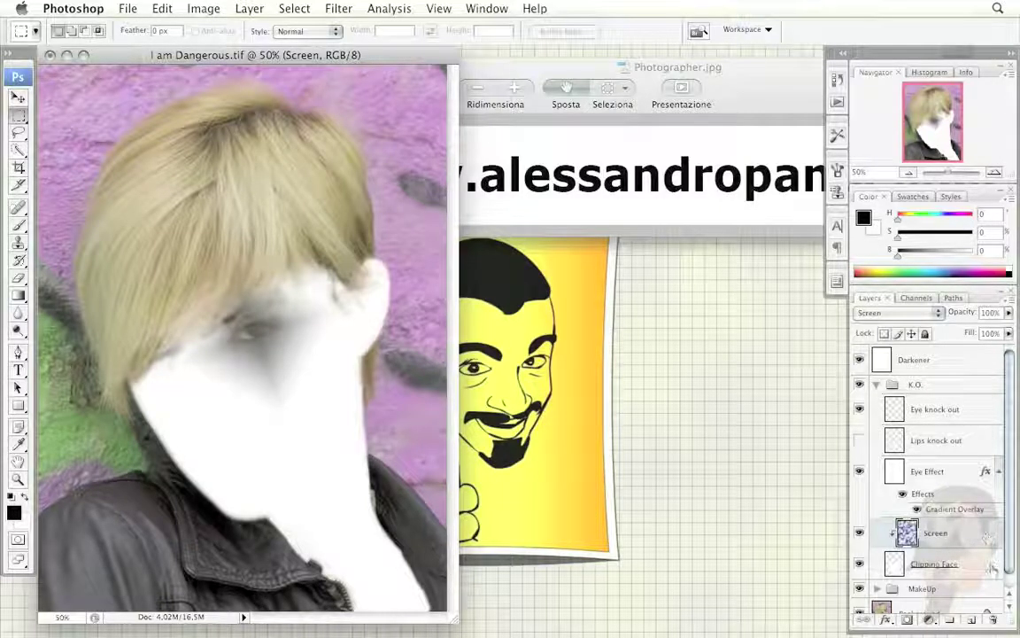
# Step: Uncheck Blend Clipped Layers as Group on Clipping Face, keeping its blend mode Screen
pyautogui.doubleClick(990, 564)
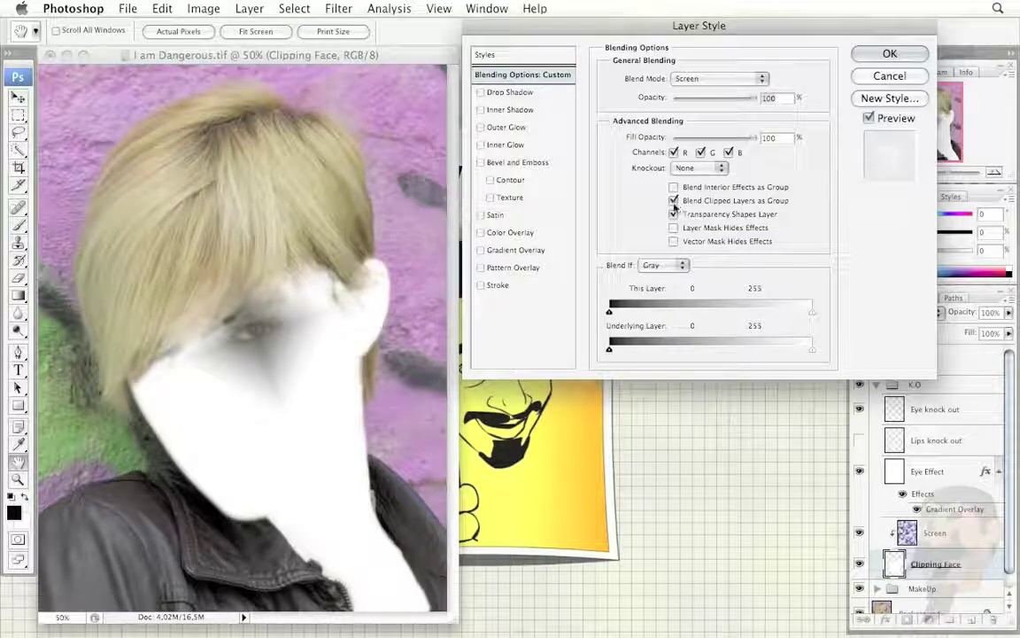
pyautogui.click(673, 202)
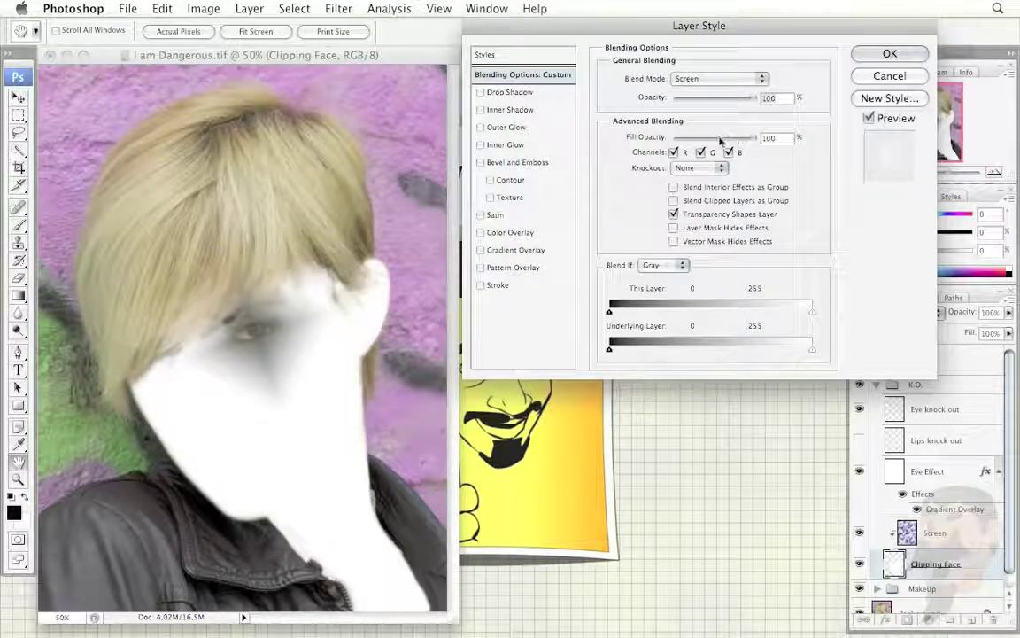
pyautogui.click(713, 79)
pyautogui.click(693, 55)
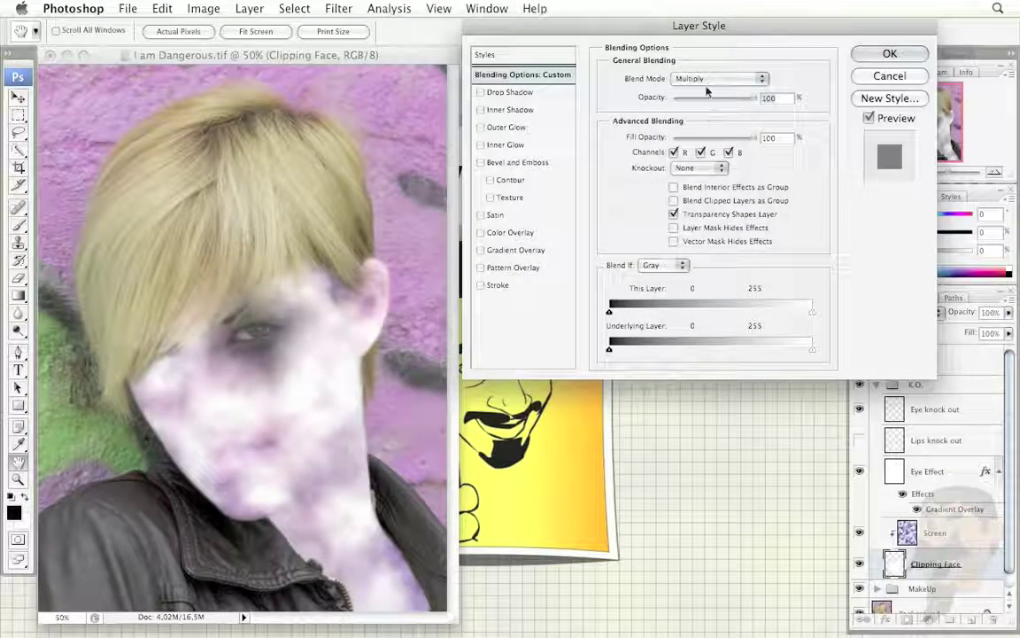
pyautogui.click(674, 200)
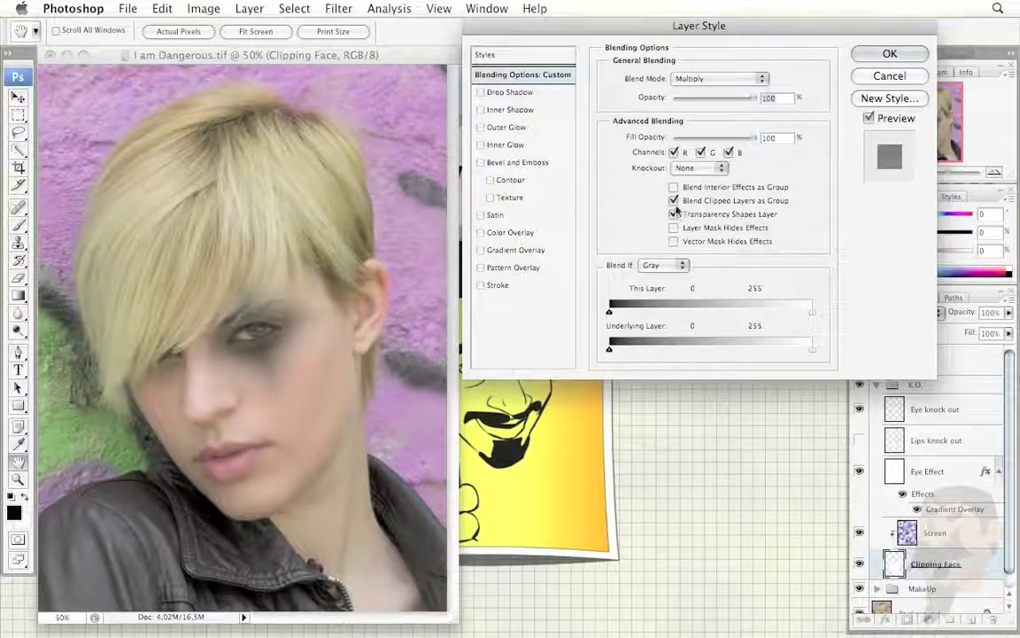
pyautogui.click(673, 200)
pyautogui.click(695, 78)
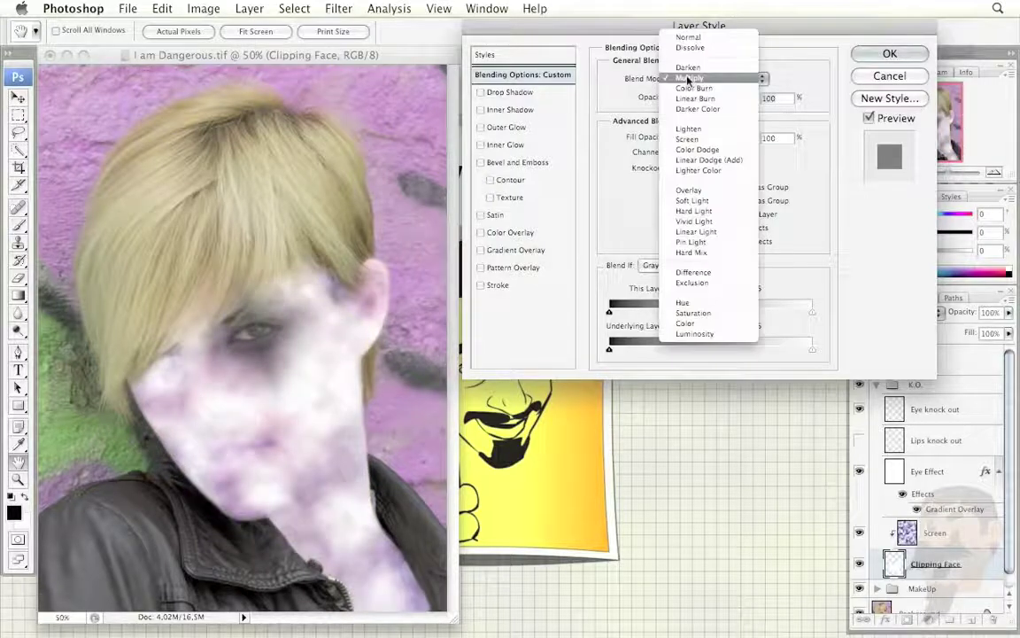
pyautogui.click(680, 139)
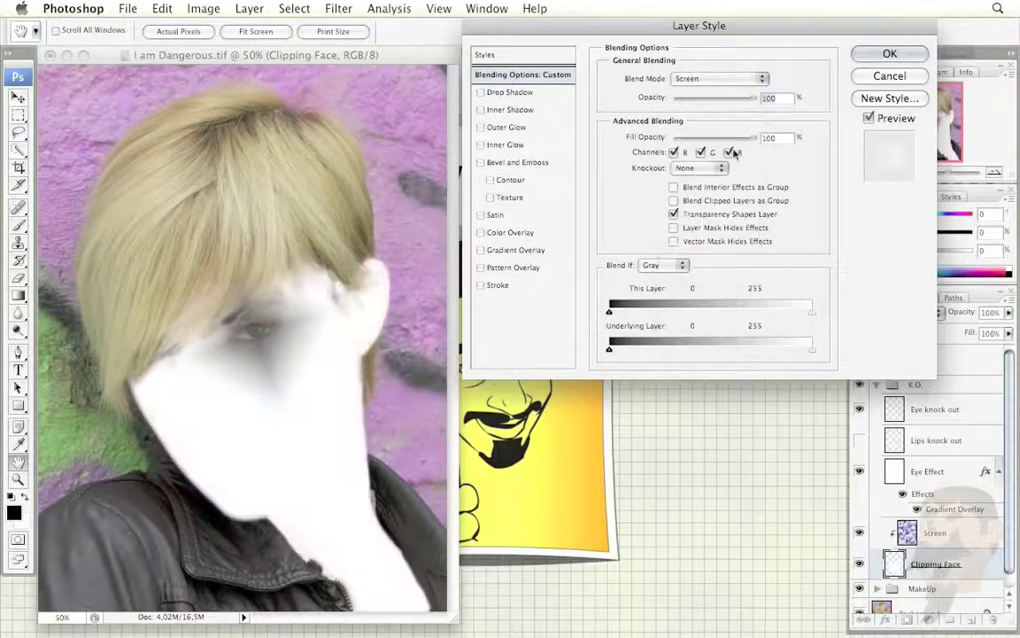
pyautogui.click(872, 55)
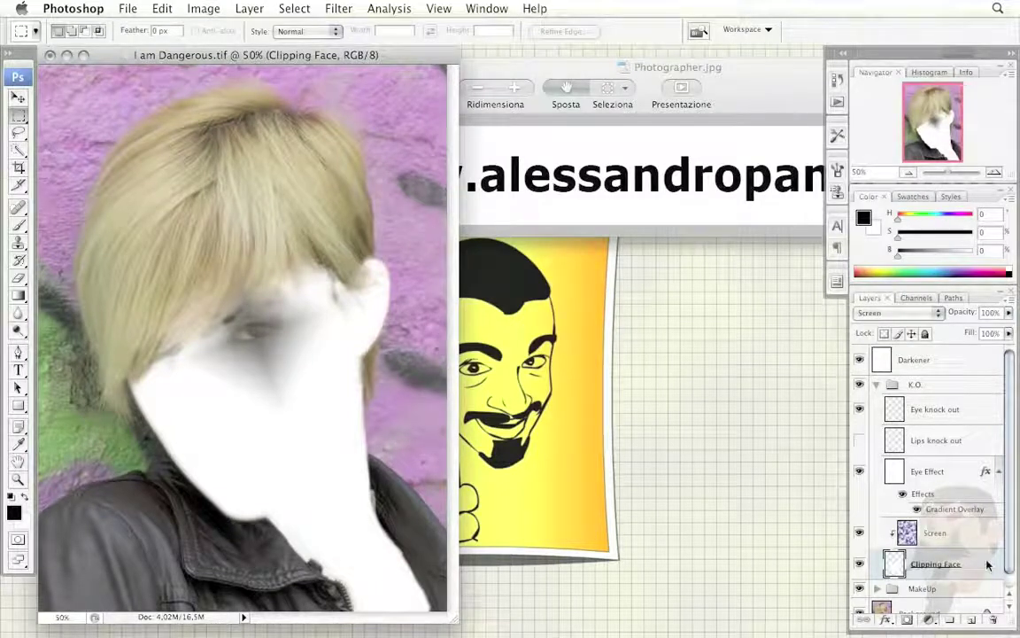
# Step: Set the layer to Multiply, then show and select the Screen cloud texture layer
pyautogui.click(884, 313)
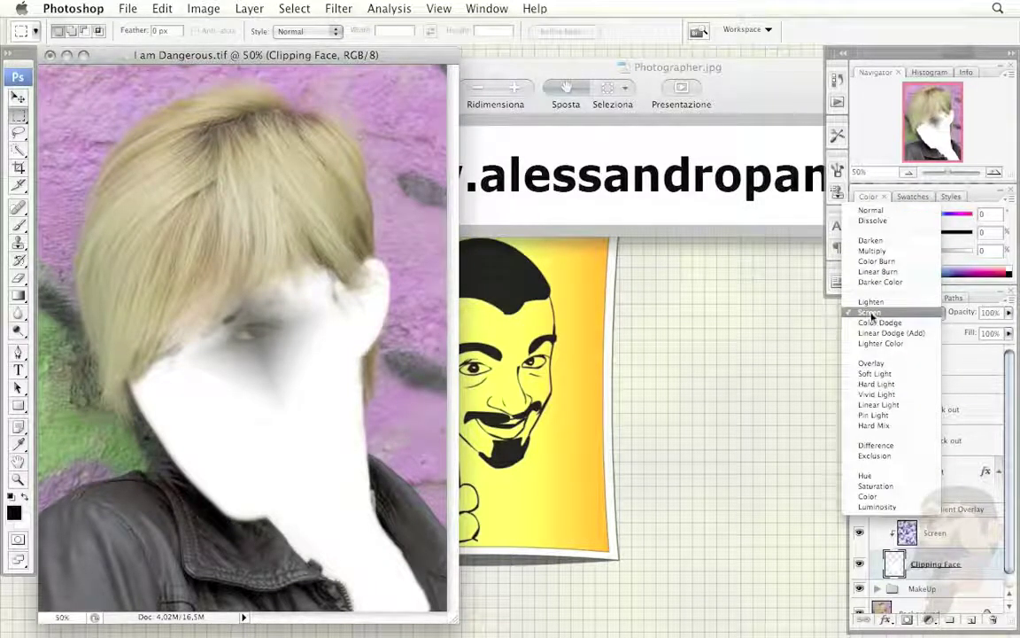
pyautogui.click(873, 251)
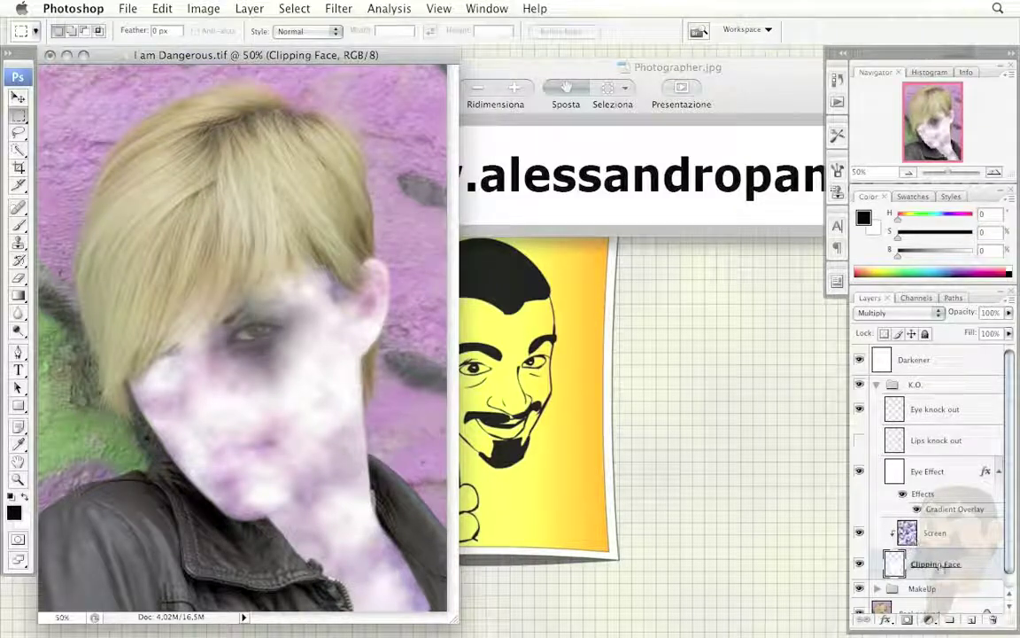
pyautogui.click(858, 532)
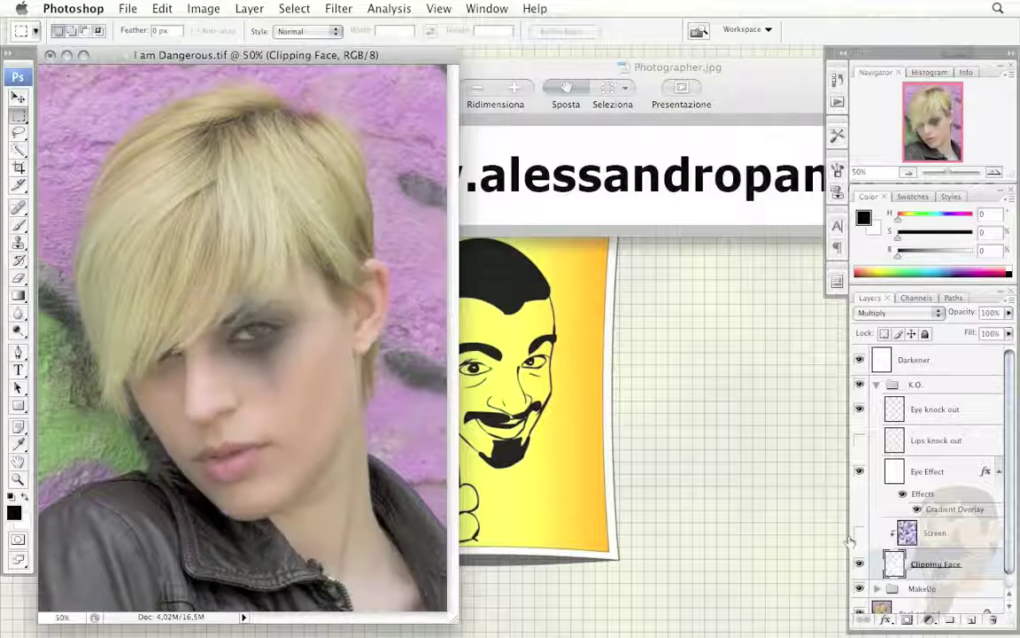
pyautogui.click(858, 533)
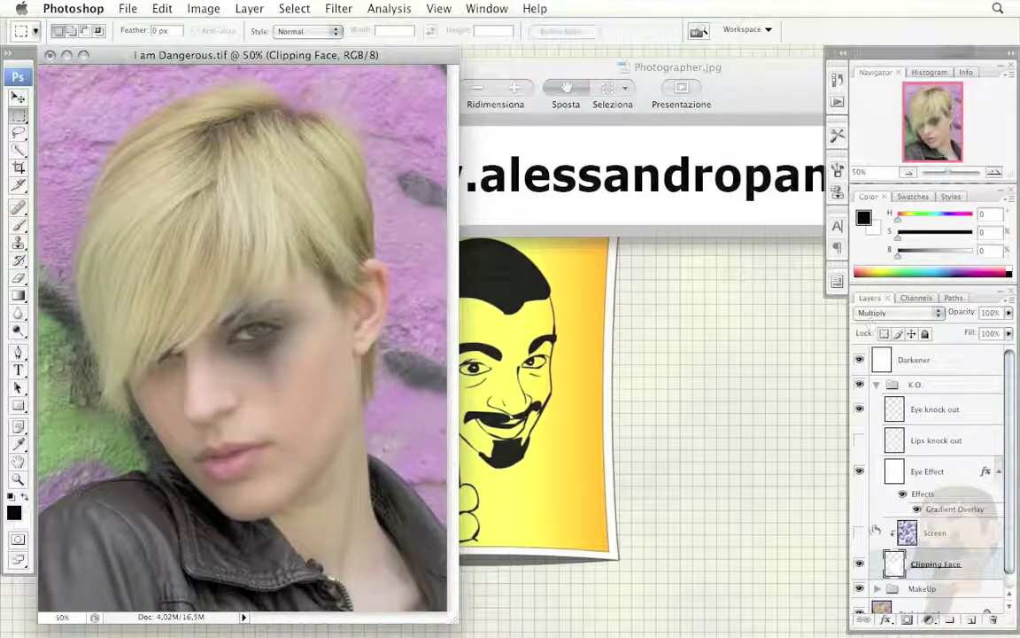
pyautogui.click(859, 532)
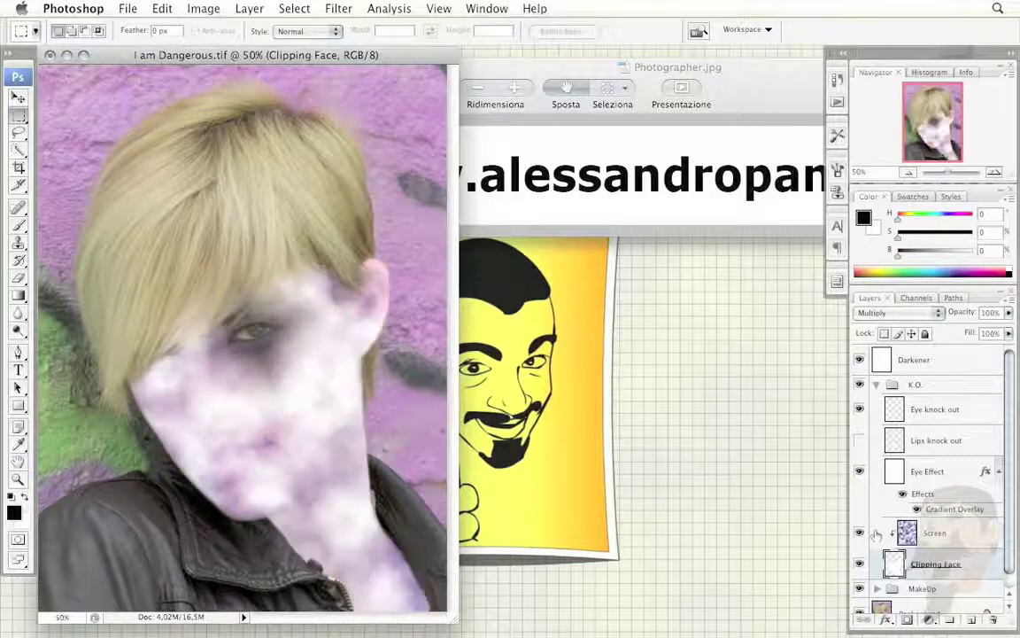
pyautogui.click(961, 532)
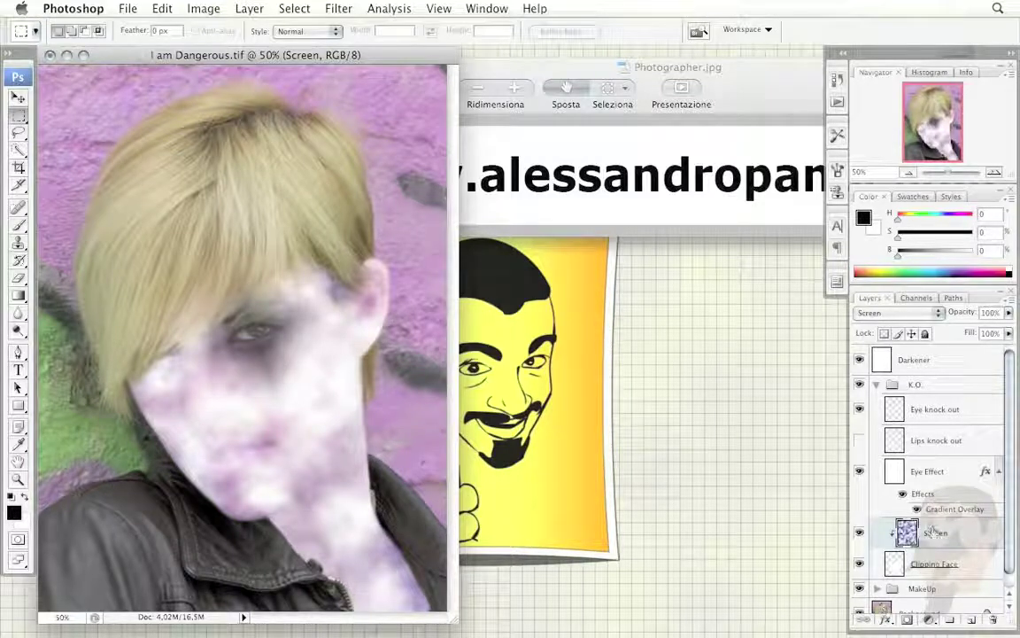
# Step: Toggle Clipping Face on and off to compare the face with and without the clouds
pyautogui.click(858, 565)
pyautogui.click(858, 564)
pyautogui.click(859, 565)
pyautogui.click(858, 564)
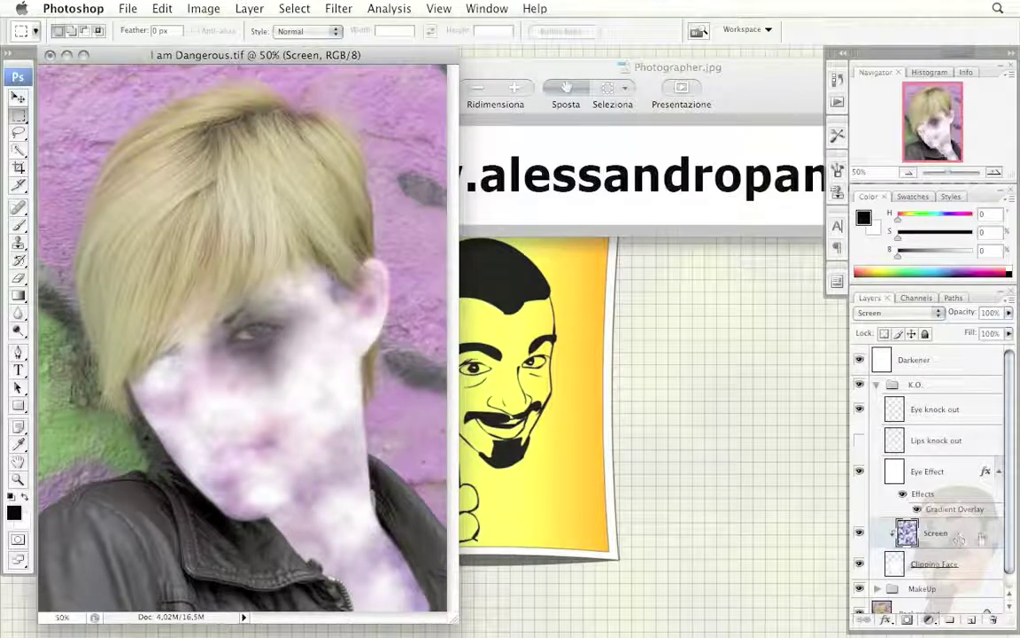
# Step: Enable Blend Clipped Layers as Group on the Screen layer and set Gray Blend If This Layer to 206
pyautogui.doubleClick(959, 539)
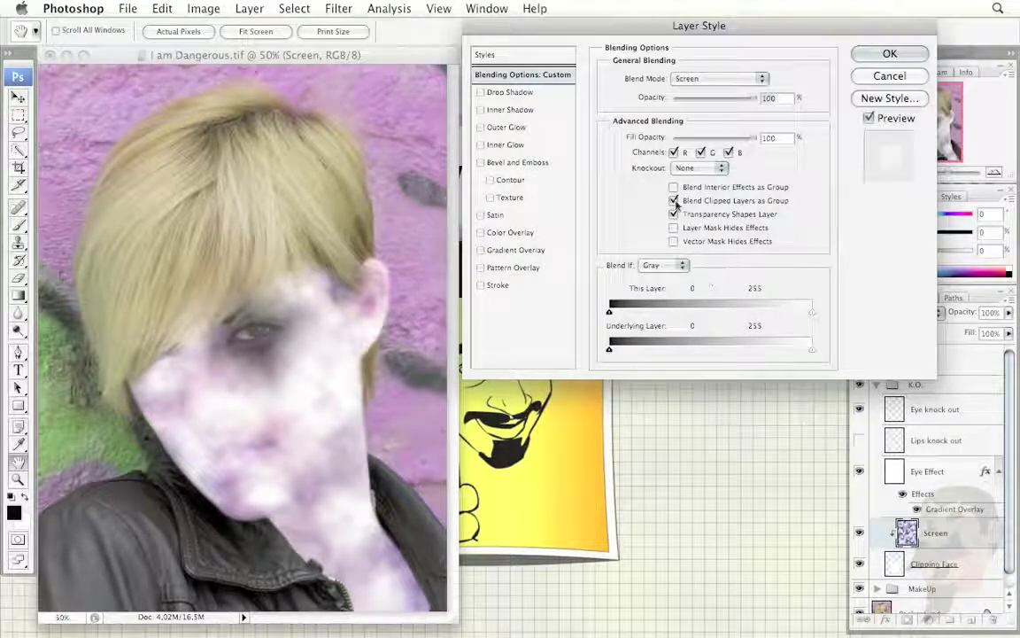
pyautogui.click(674, 201)
pyautogui.click(674, 201)
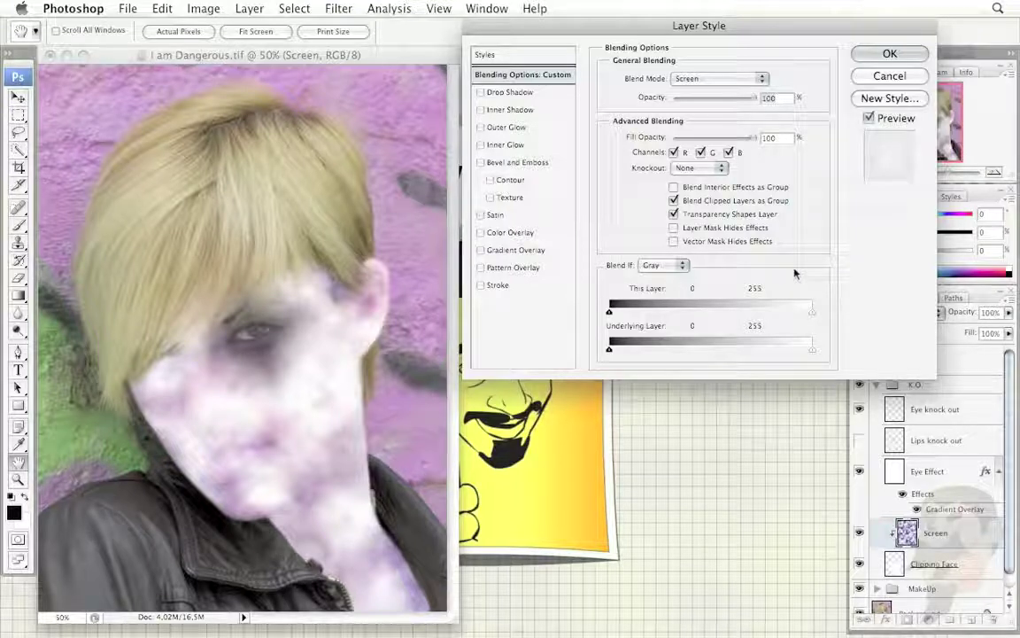
pyautogui.moveTo(813, 318)
pyautogui.mouseDown()
pyautogui.moveTo(778, 318)
pyautogui.moveTo(813, 312)
pyautogui.mouseUp()
pyautogui.click(681, 265)
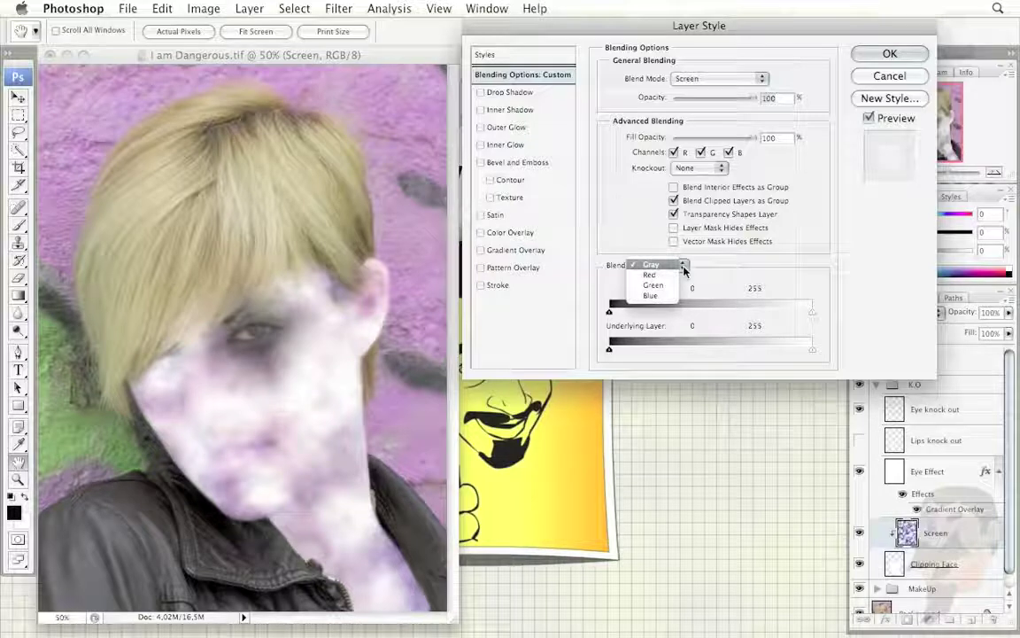
pyautogui.click(684, 268)
# Step: Adjust the Blend If highlight sliders, Alt-splitting them to soften the texture's fade
pyautogui.moveTo(812, 316); pyautogui.dragTo(774, 322)
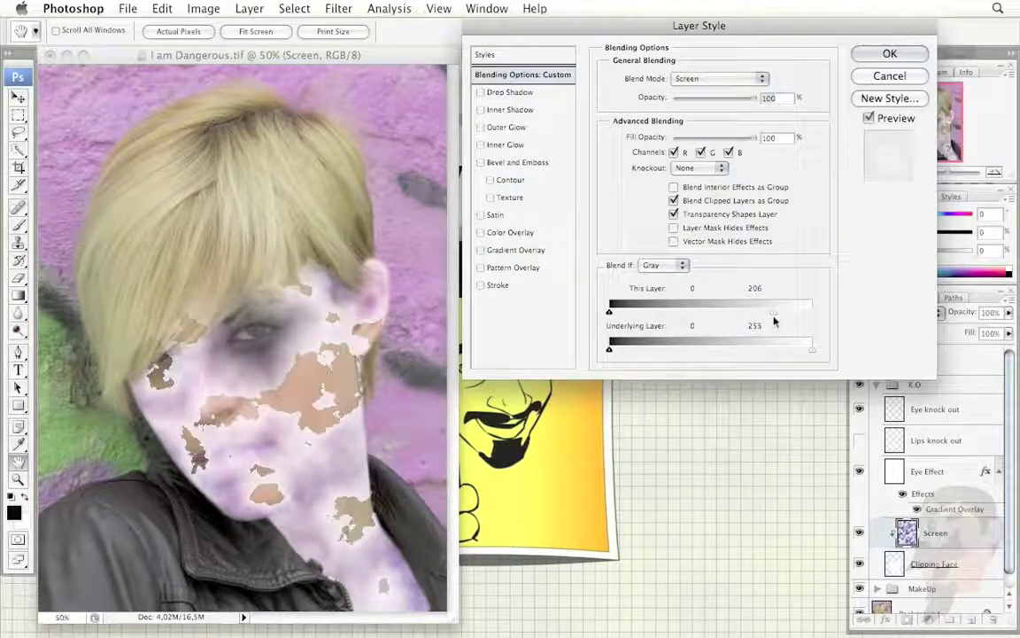
pyautogui.moveTo(771, 322); pyautogui.dragTo(769, 323)
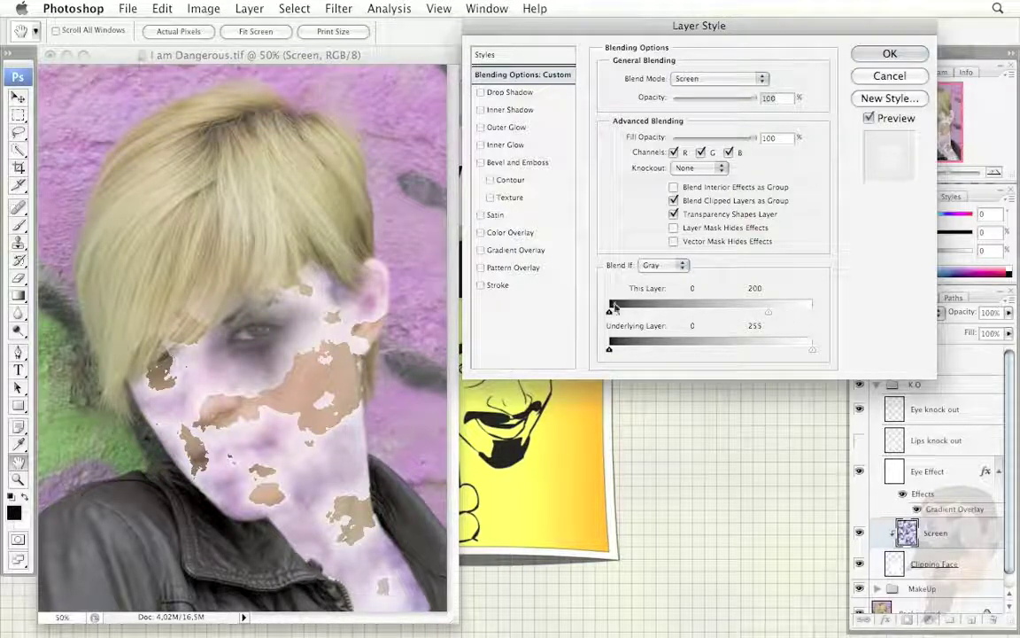
pyautogui.moveTo(612, 314); pyautogui.dragTo(611, 316)
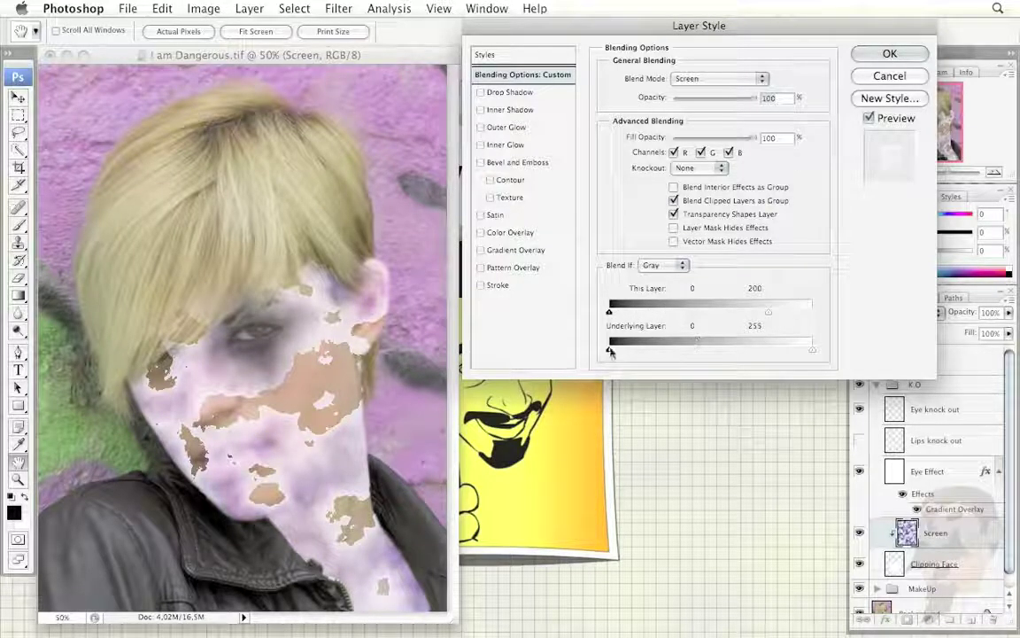
pyautogui.moveTo(610, 349)
pyautogui.mouseDown()
pyautogui.moveTo(640, 350)
pyautogui.moveTo(609, 351)
pyautogui.mouseUp()
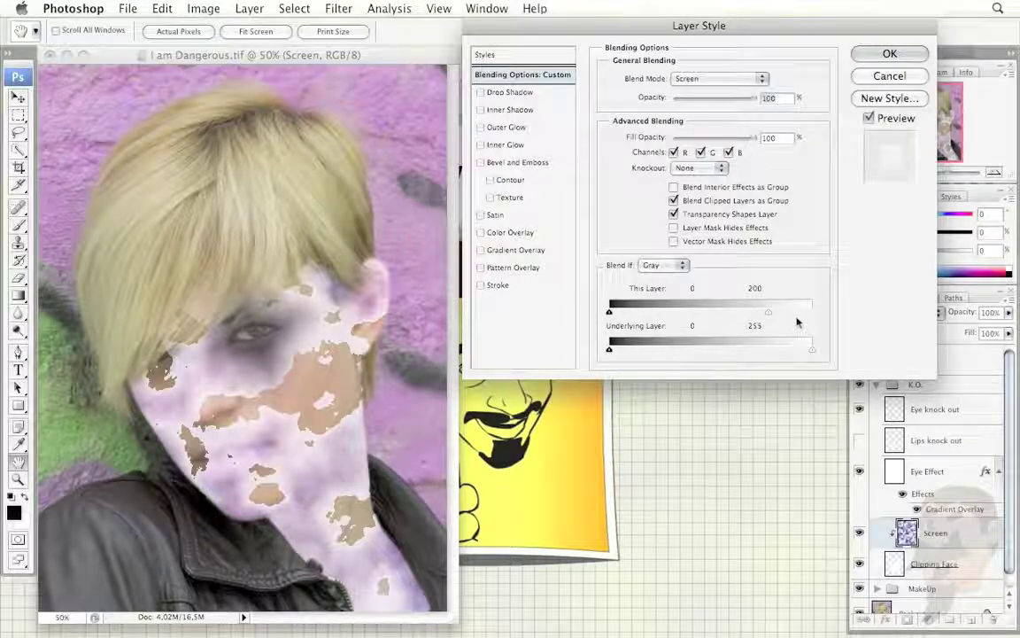
pyautogui.press('alt')
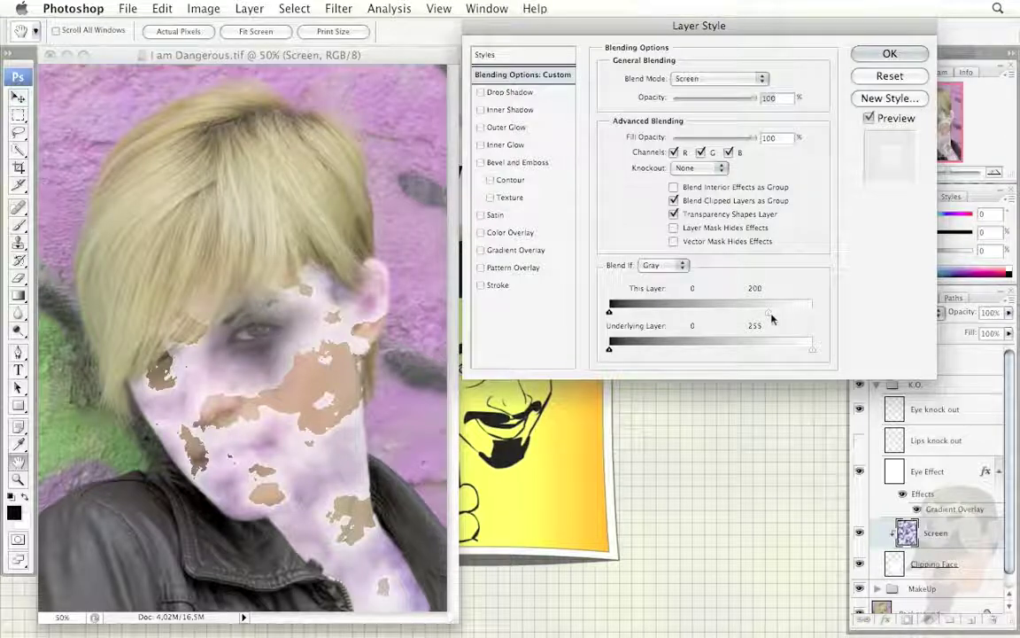
pyautogui.moveTo(772, 318); pyautogui.dragTo(830, 319)
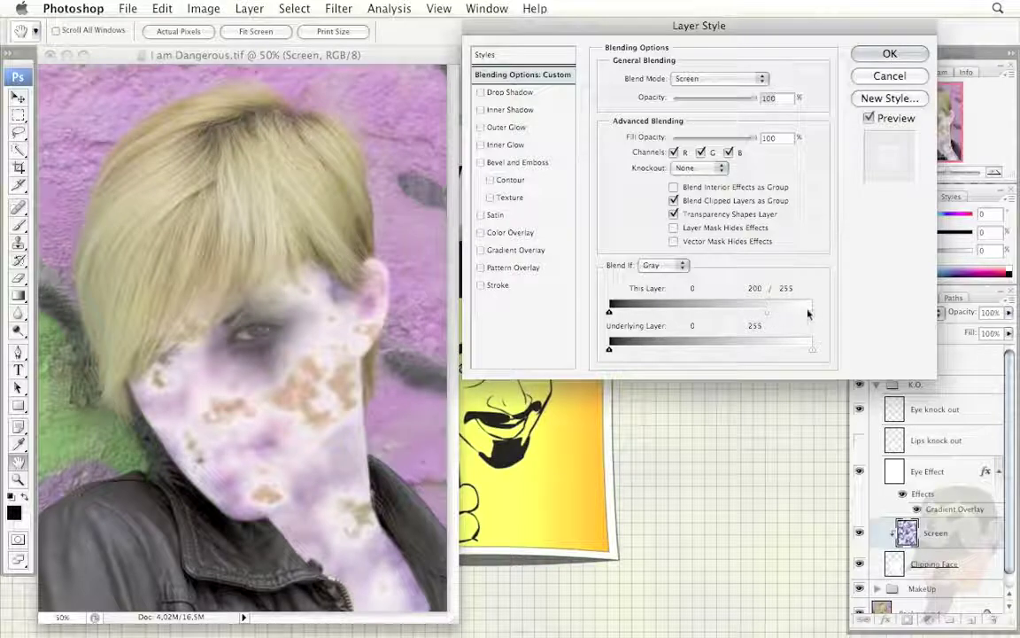
pyautogui.moveTo(754, 316); pyautogui.dragTo(769, 317)
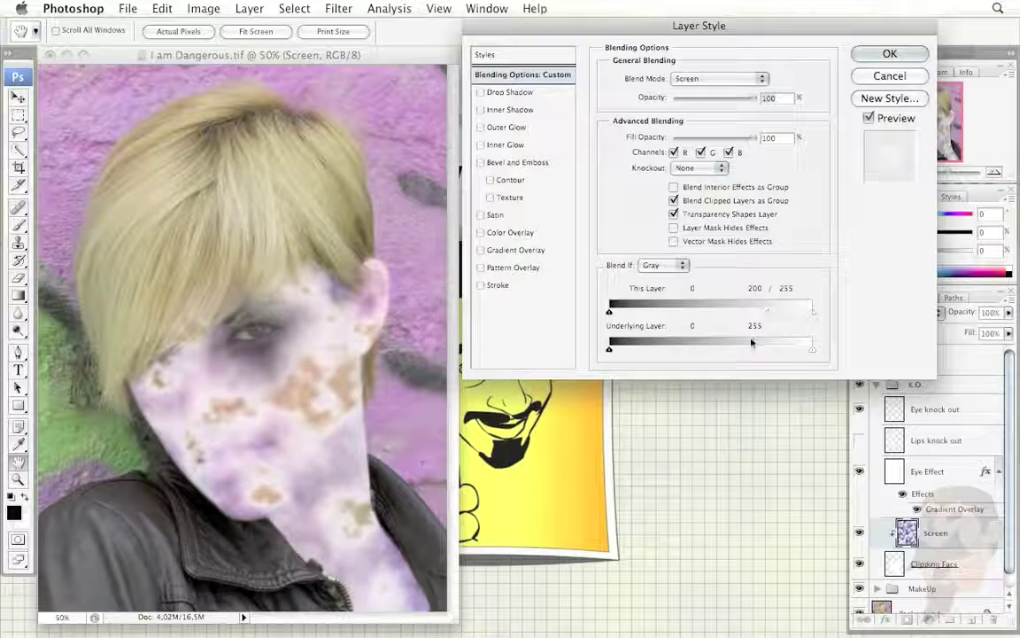
pyautogui.moveTo(771, 314); pyautogui.dragTo(832, 319)
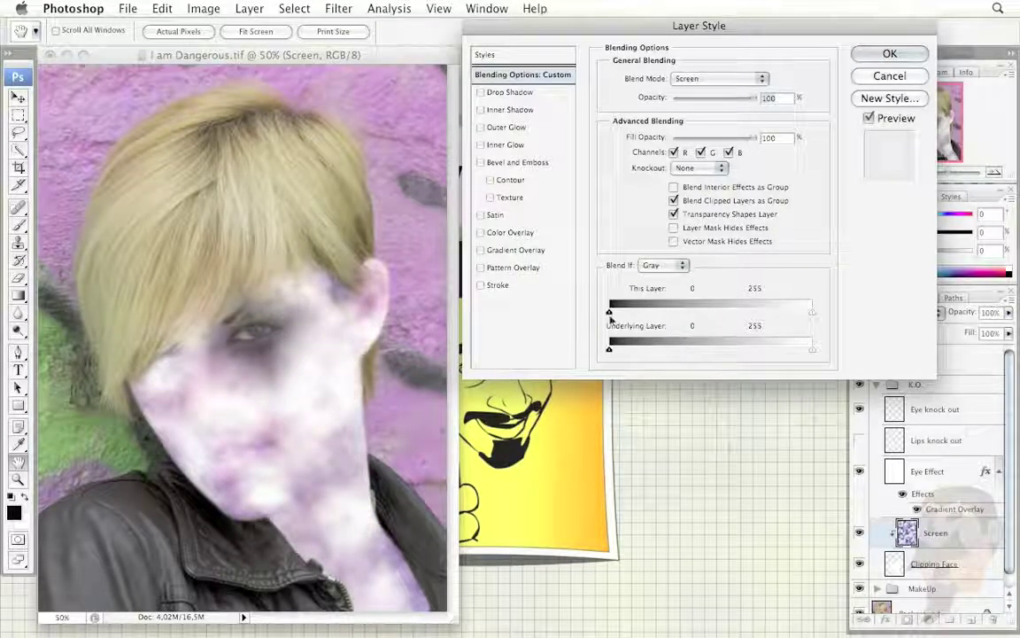
# Step: Split Blend If This Layer shadows to 21/111 and Underlying Layer to 110/199
pyautogui.moveTo(610, 312)
pyautogui.mouseDown()
pyautogui.moveTo(715, 314)
pyautogui.moveTo(696, 315)
pyautogui.mouseUp()
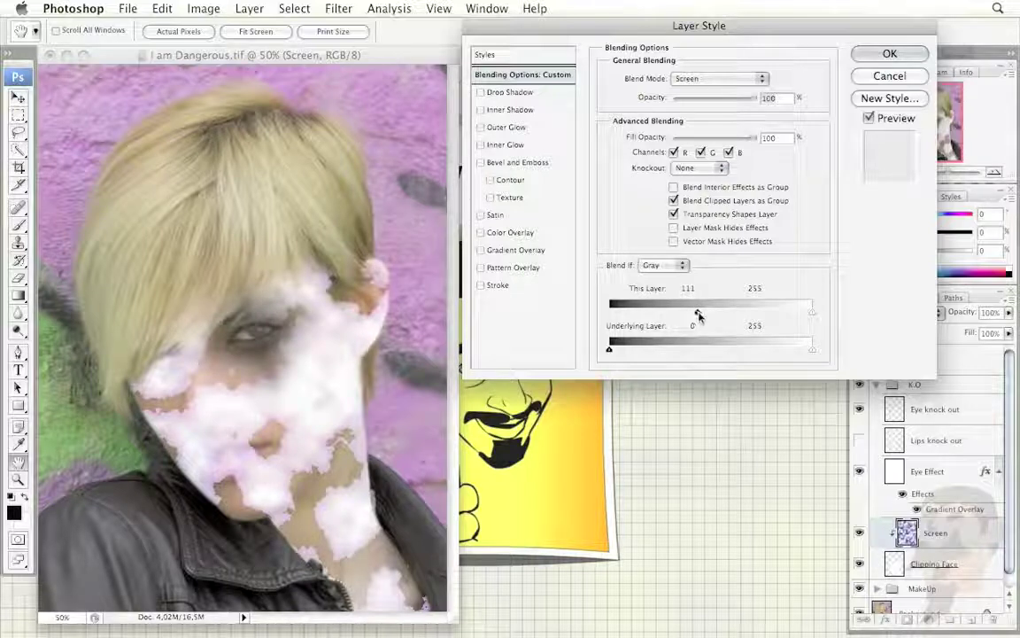
pyautogui.moveTo(698, 315); pyautogui.dragTo(633, 319)
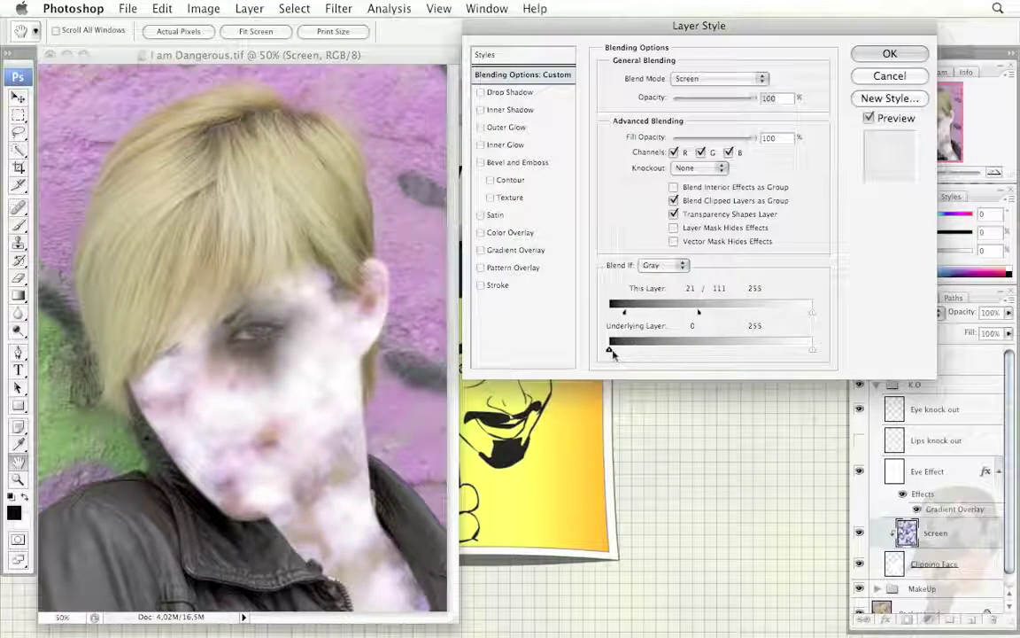
pyautogui.moveTo(610, 349); pyautogui.dragTo(766, 353)
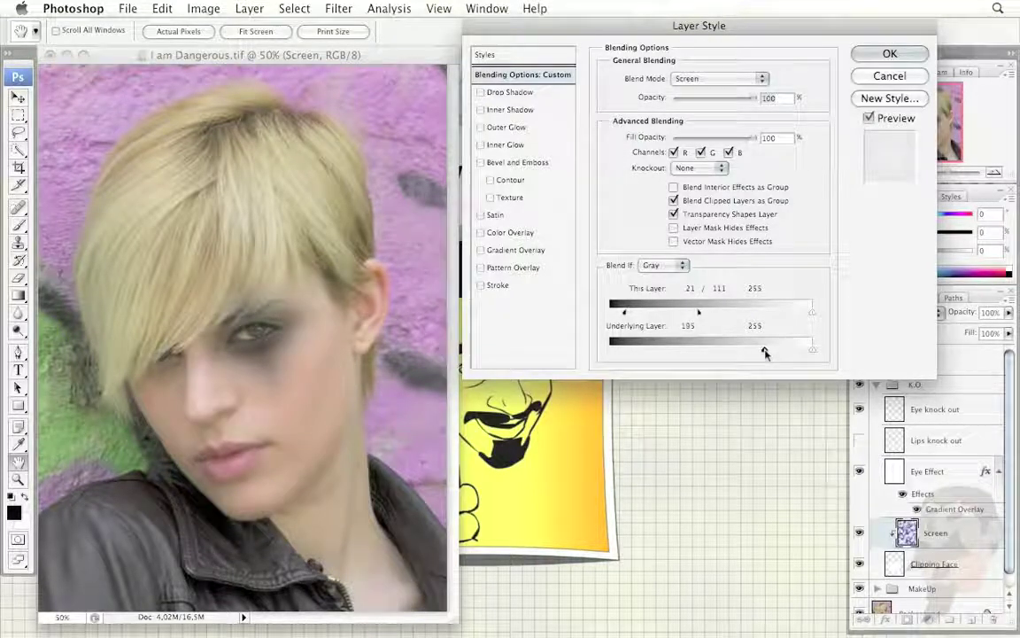
pyautogui.press('alt')
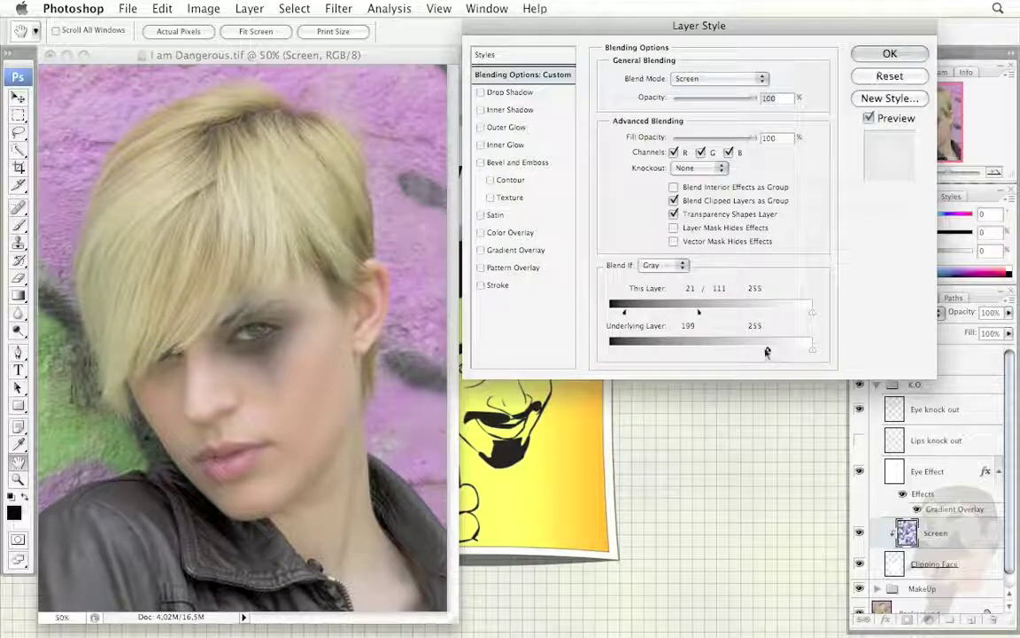
pyautogui.moveTo(767, 353)
pyautogui.mouseDown()
pyautogui.moveTo(658, 352)
pyautogui.moveTo(696, 353)
pyautogui.mouseUp()
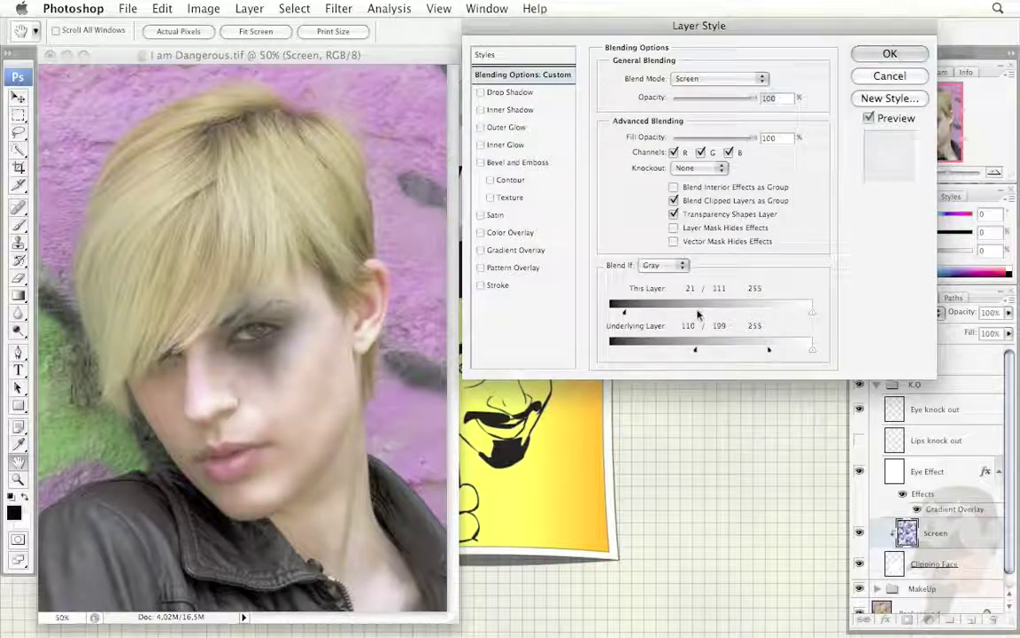
# Step: Apply the Screen layer's Blend If settings, zoom to 100% on the face, then back to 50%
pyautogui.click(888, 54)
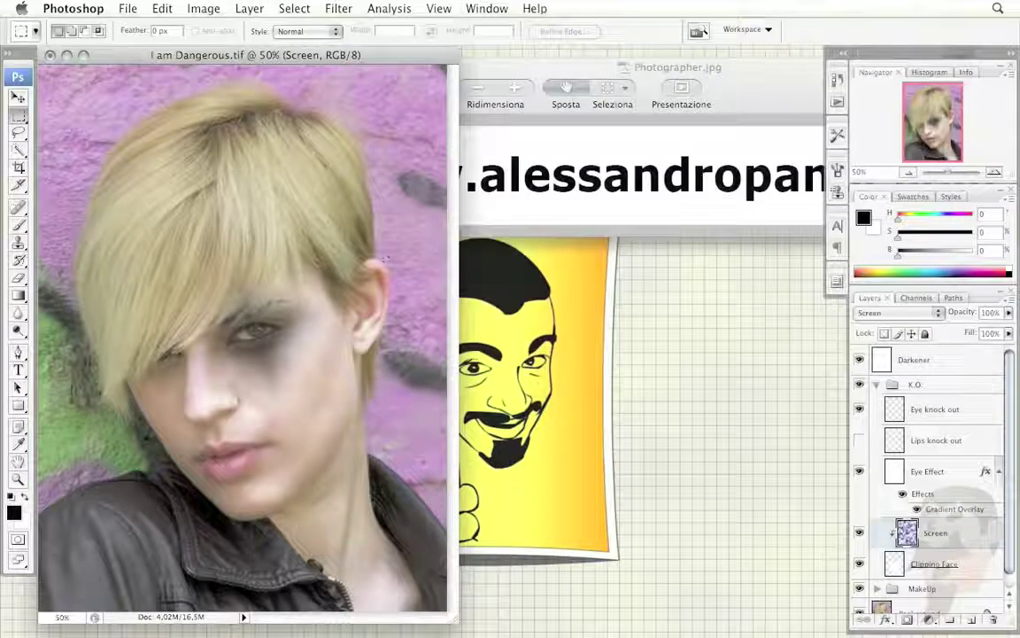
pyautogui.click(230, 404)
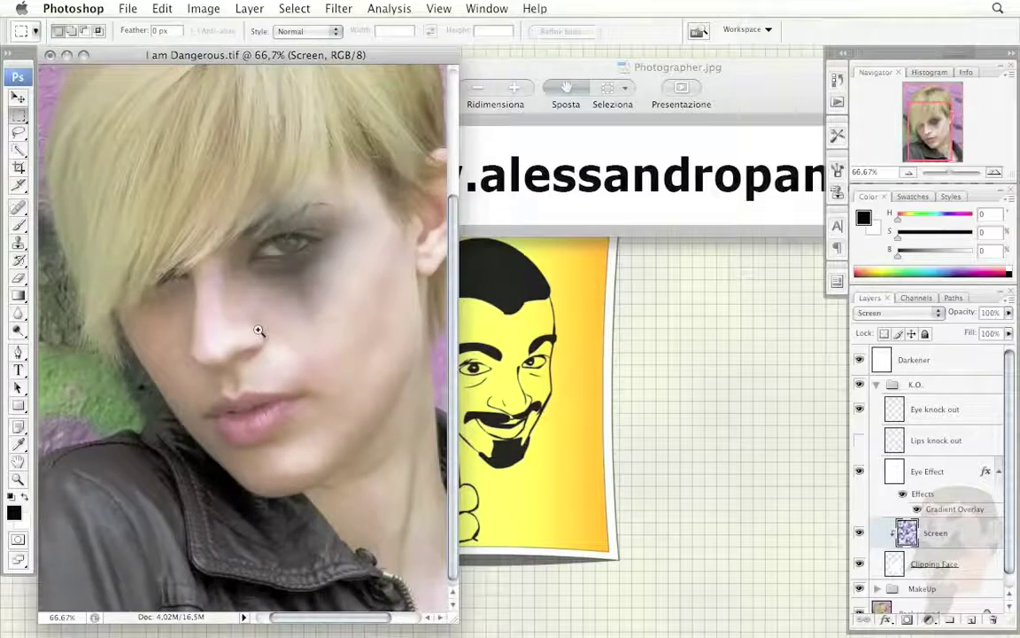
pyautogui.click(237, 297)
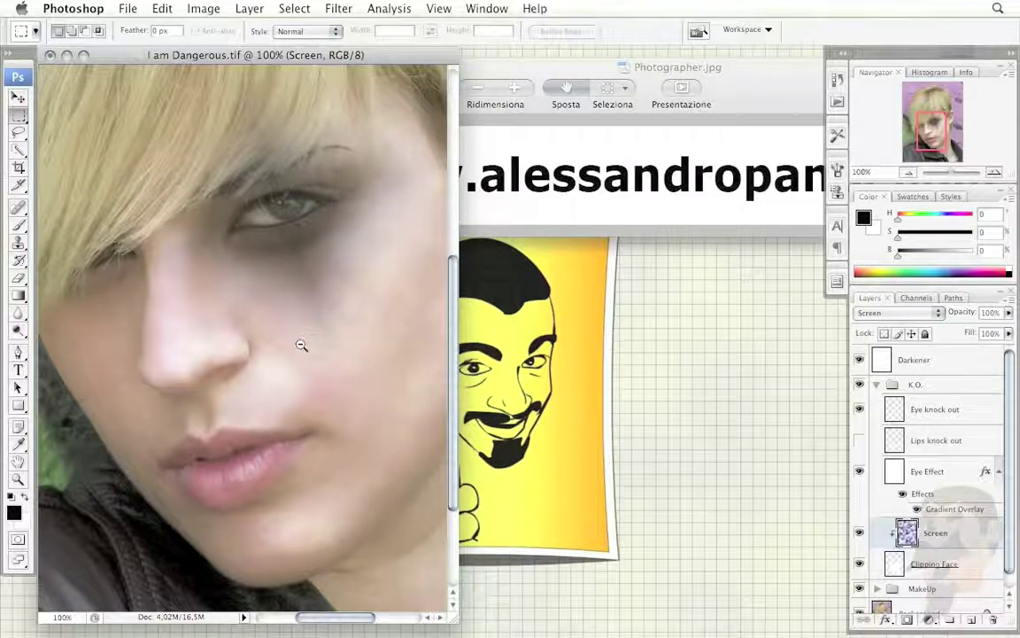
pyautogui.click(301, 345)
pyautogui.click(295, 347)
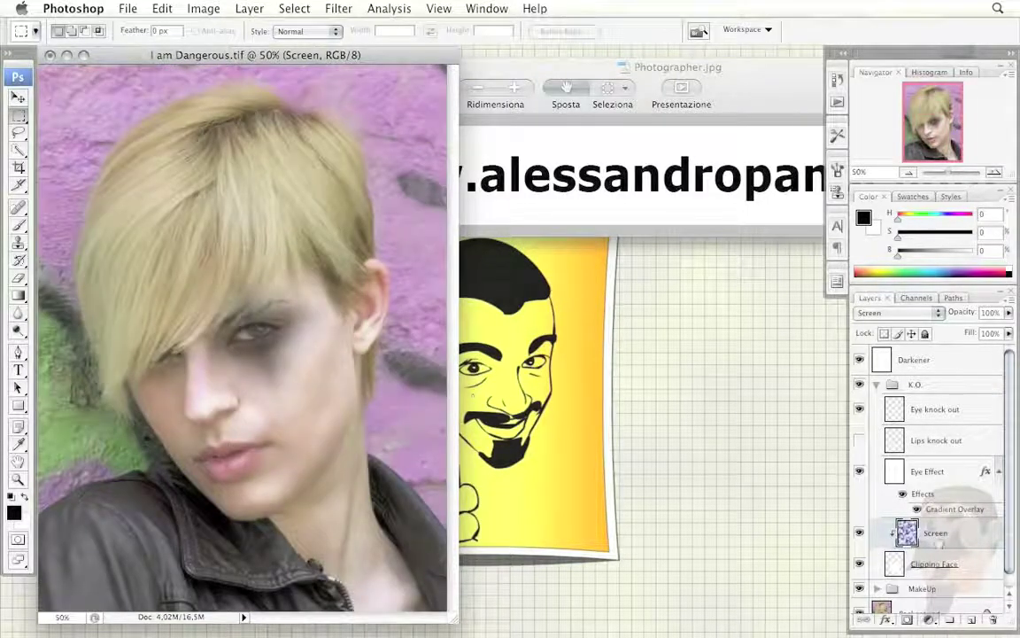
# Step: Duplicate the Screen layer, switch the copy to Color blend mode and rename it 'Color'
pyautogui.moveTo(939, 532); pyautogui.dragTo(981, 544)
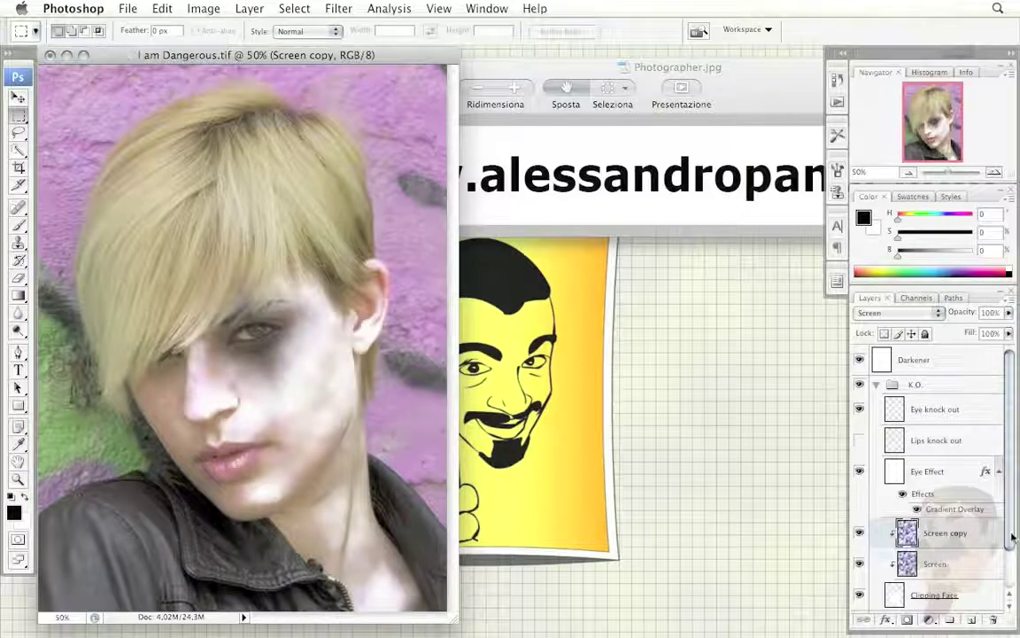
pyautogui.scroll(-2, 912, 488)
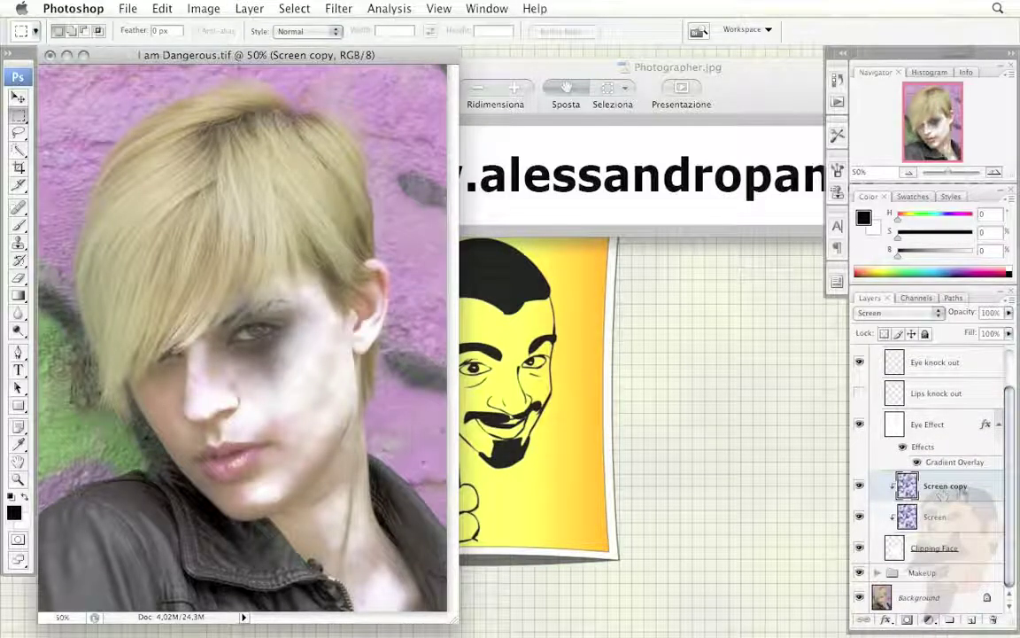
pyautogui.click(897, 313)
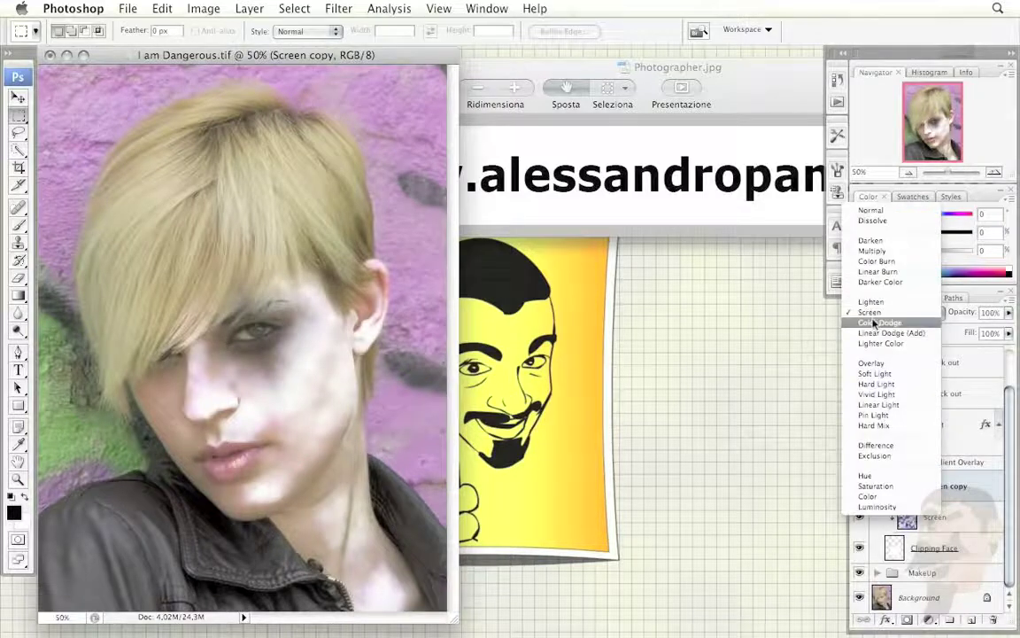
pyautogui.click(873, 497)
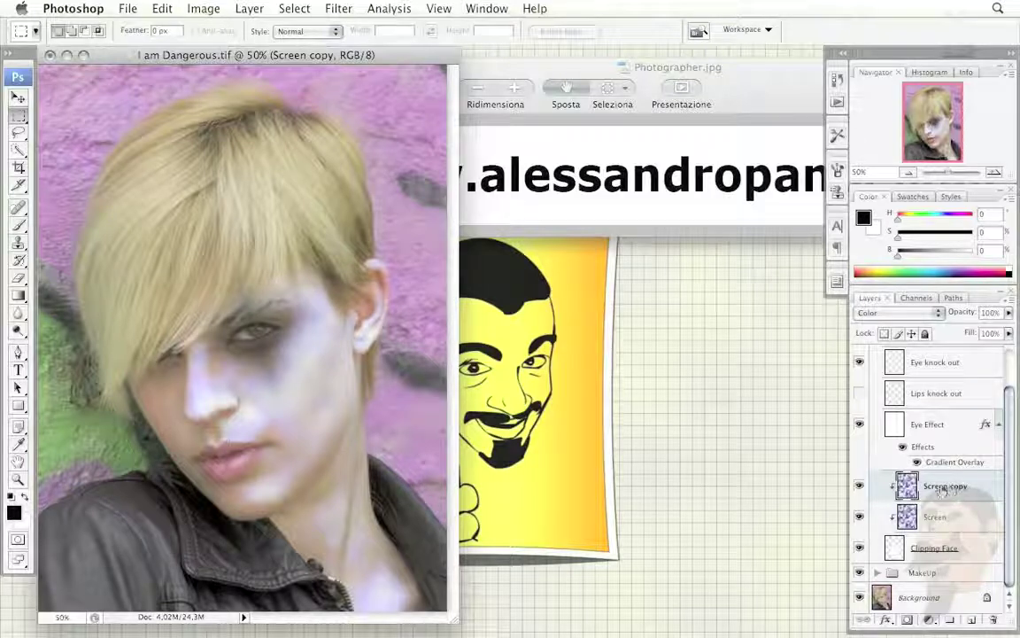
pyautogui.write('Color')
pyautogui.press('Return')
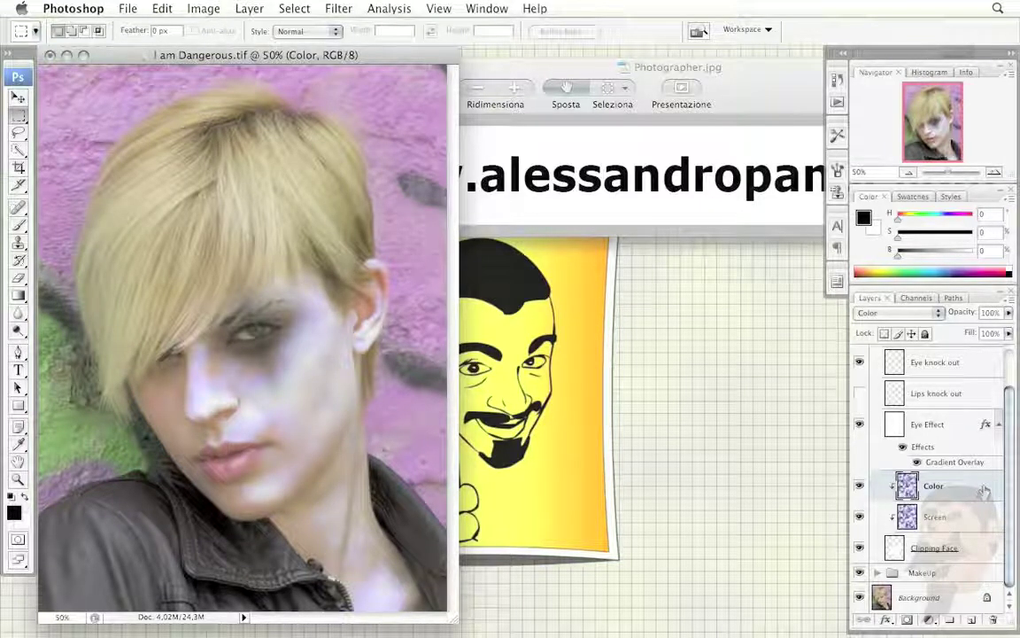
# Step: Widen the Color layer's Blend If range so the tint covers darker face tones
pyautogui.doubleClick(984, 489)
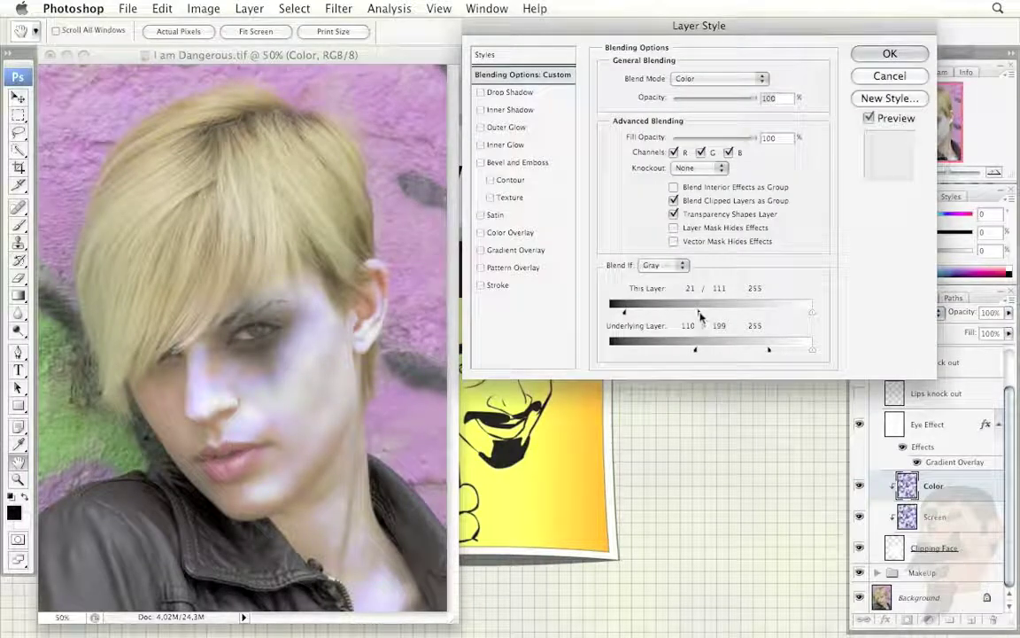
pyautogui.moveTo(699, 313); pyautogui.dragTo(609, 312)
pyautogui.moveTo(770, 350); pyautogui.dragTo(609, 352)
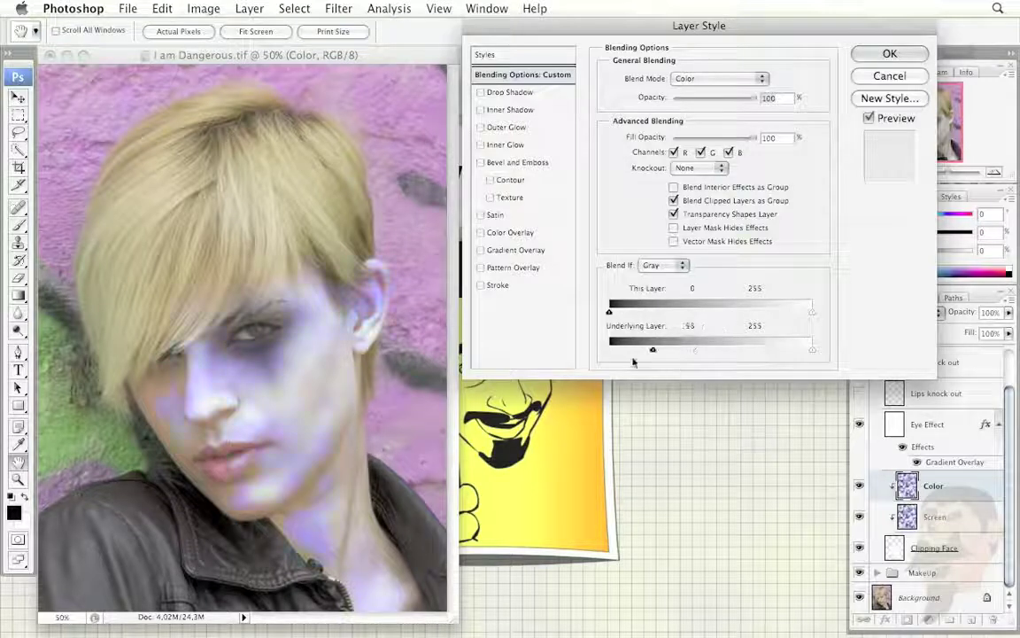
pyautogui.click(889, 75)
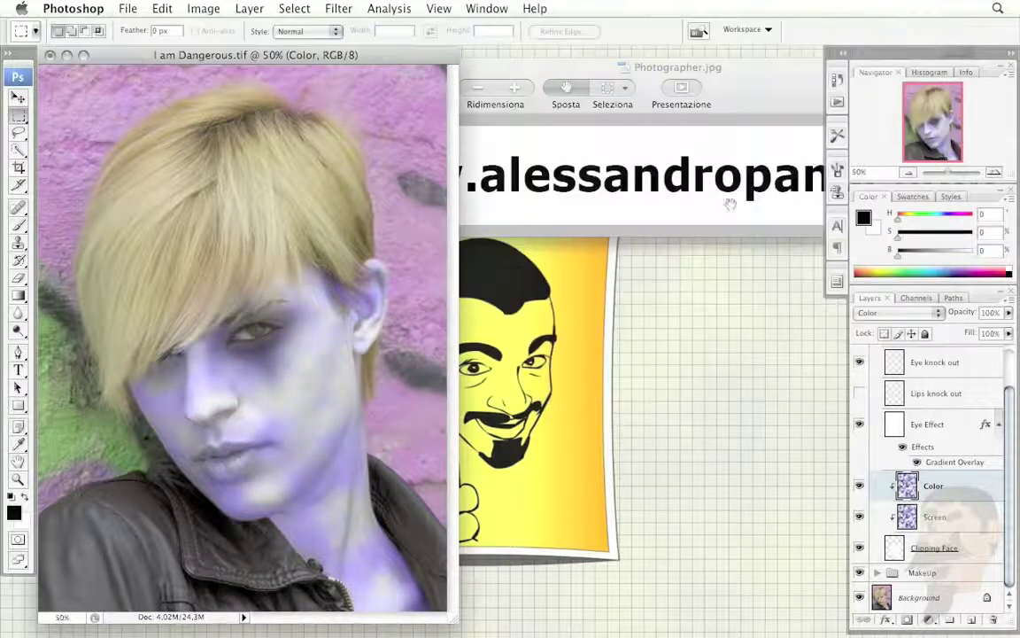
# Step: Inspect the lips and cheek up close at 100%, then zoom out to the whole portrait
pyautogui.click(235, 387)
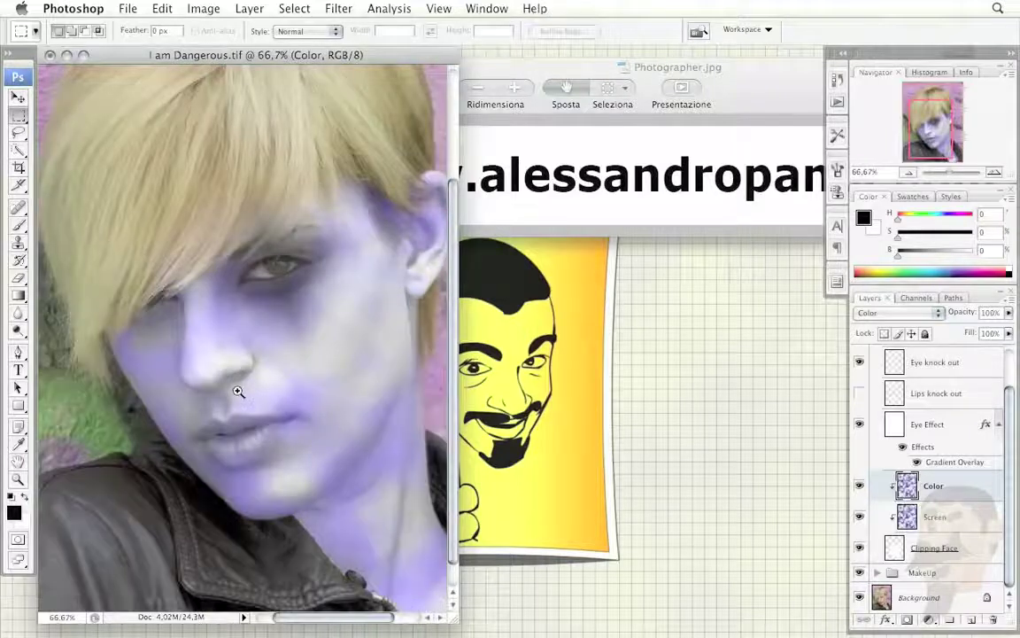
pyautogui.moveTo(337, 267); pyautogui.dragTo(293, 341)
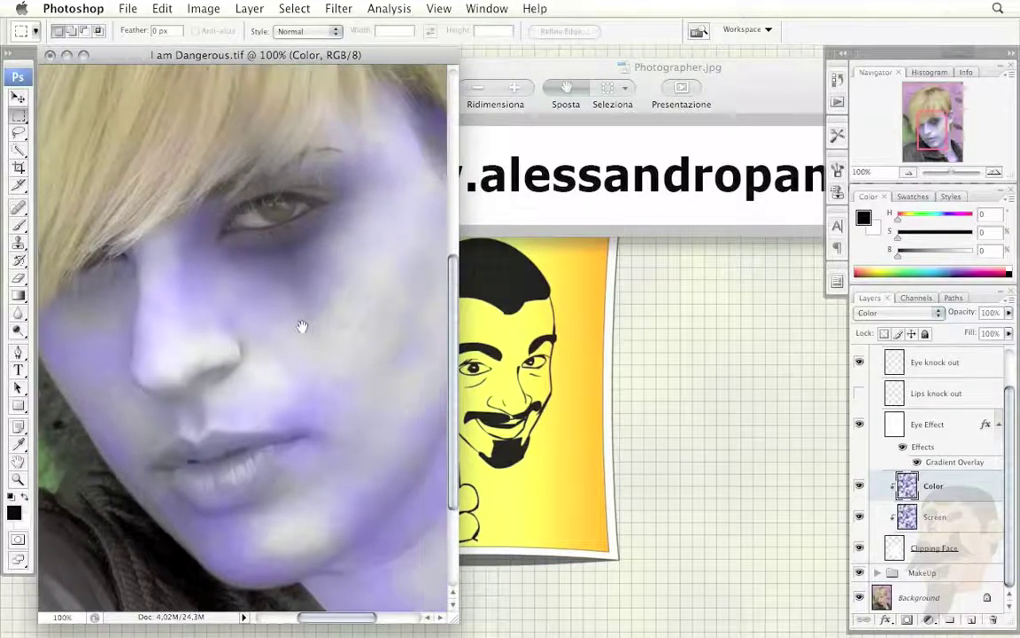
pyautogui.moveTo(268, 270); pyautogui.dragTo(257, 259)
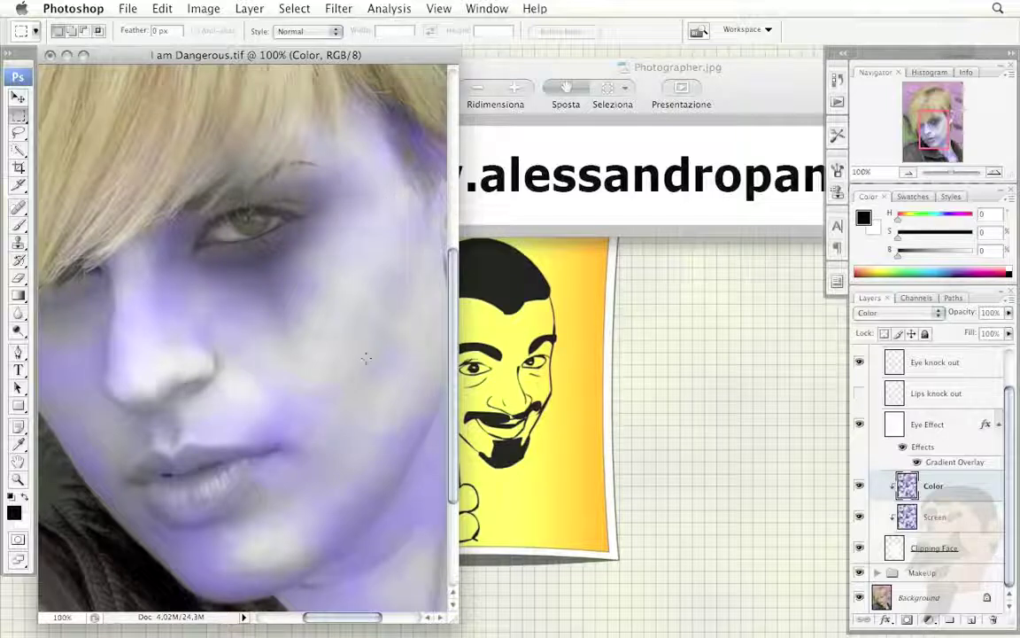
pyautogui.moveTo(330, 395); pyautogui.dragTo(274, 328)
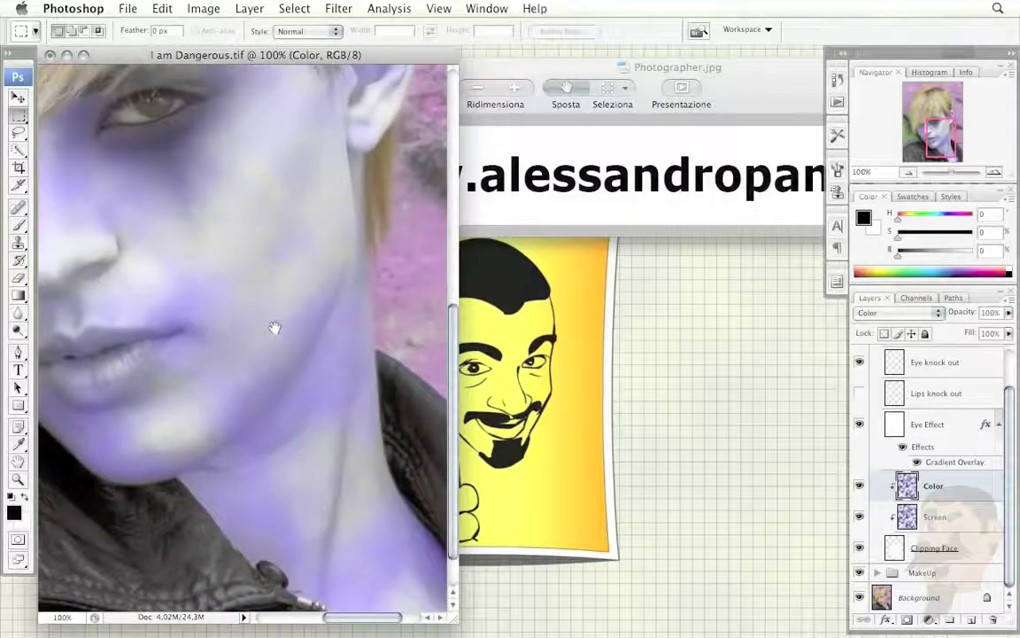
pyautogui.moveTo(197, 221); pyautogui.dragTo(339, 294)
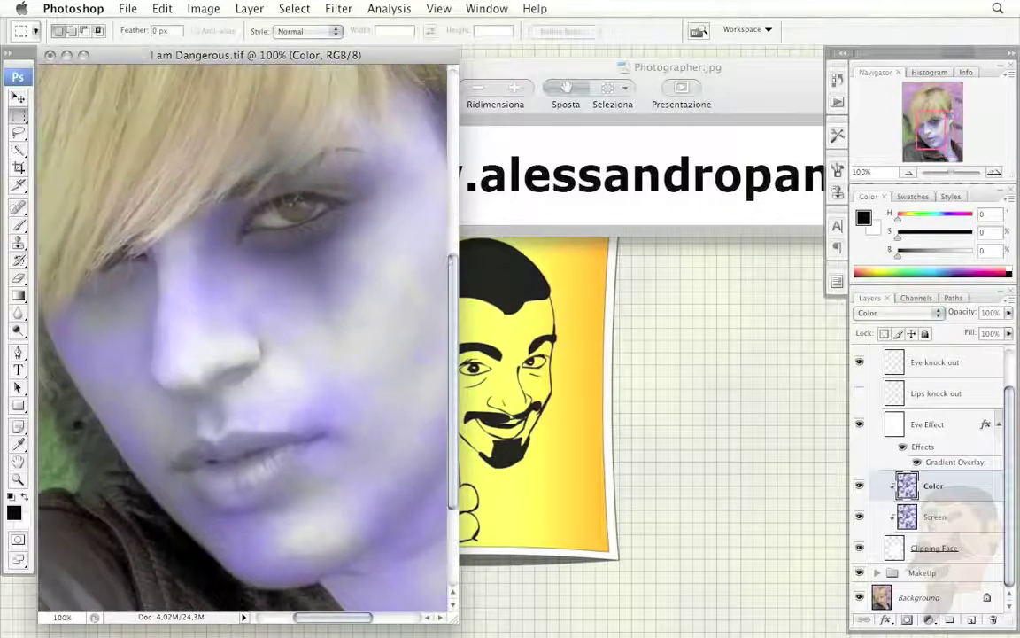
pyautogui.keyDown('alt'); pyautogui.click(291, 345); pyautogui.keyUp('alt')
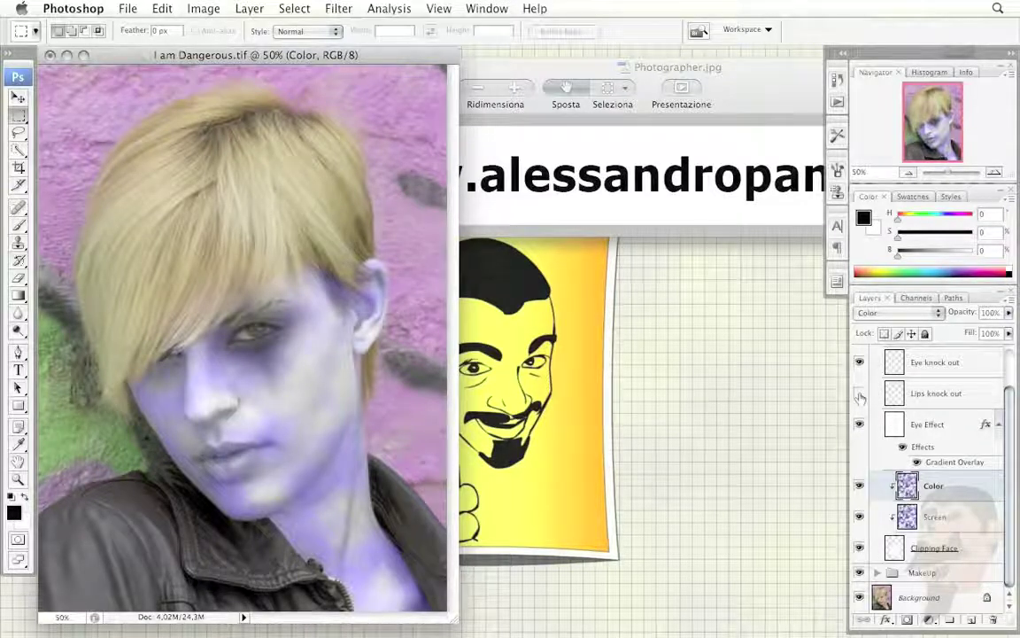
# Step: Show the Lips knock out layer and give it a Shallow knockout with 0% fill opacity
pyautogui.click(859, 394)
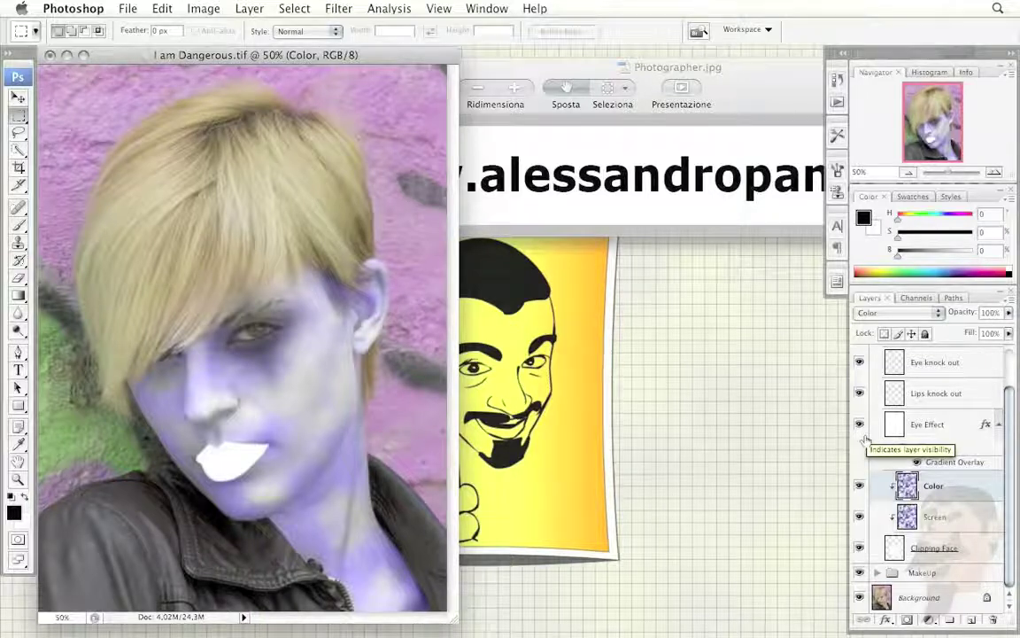
pyautogui.doubleClick(990, 395)
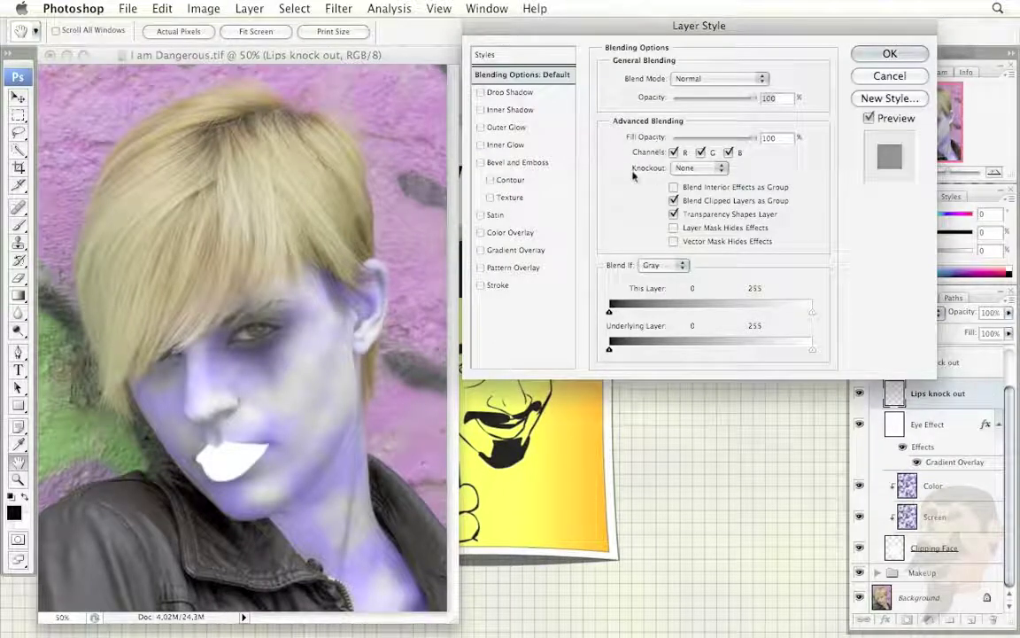
pyautogui.click(723, 169)
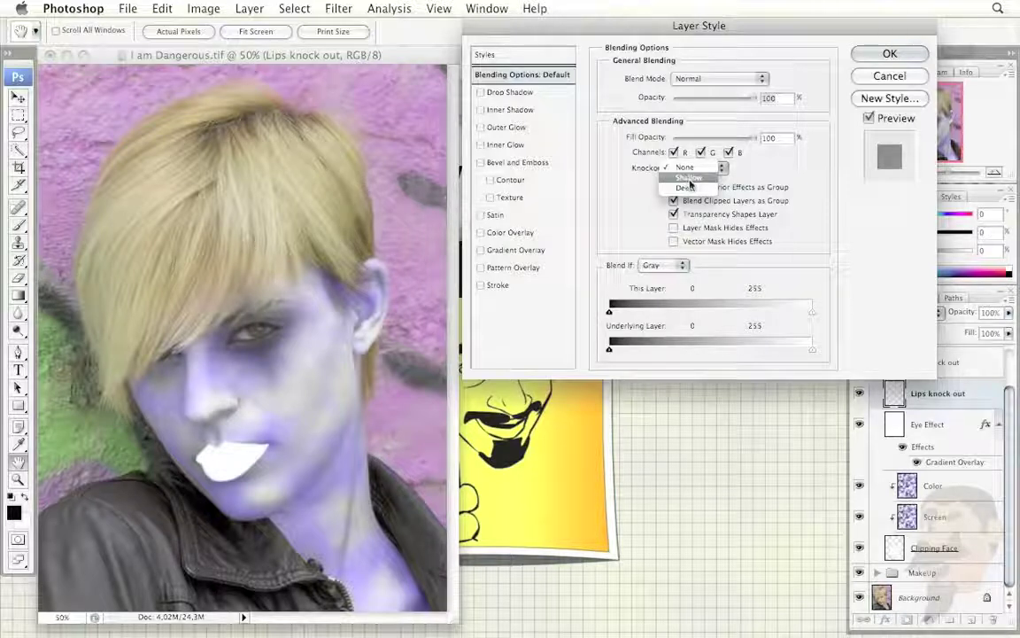
pyautogui.click(689, 179)
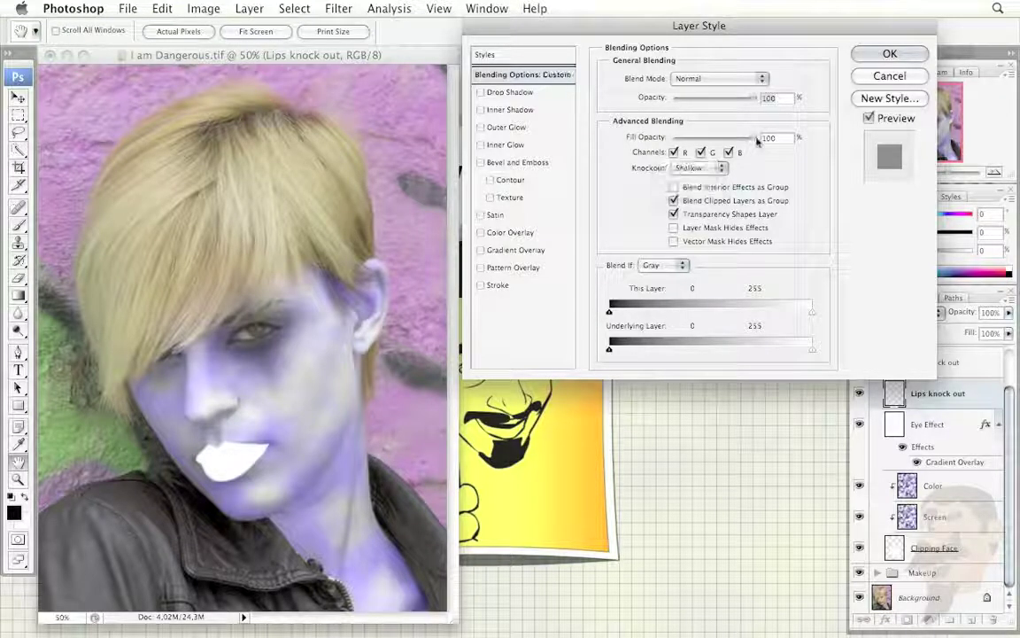
pyautogui.moveTo(751, 138); pyautogui.dragTo(598, 137)
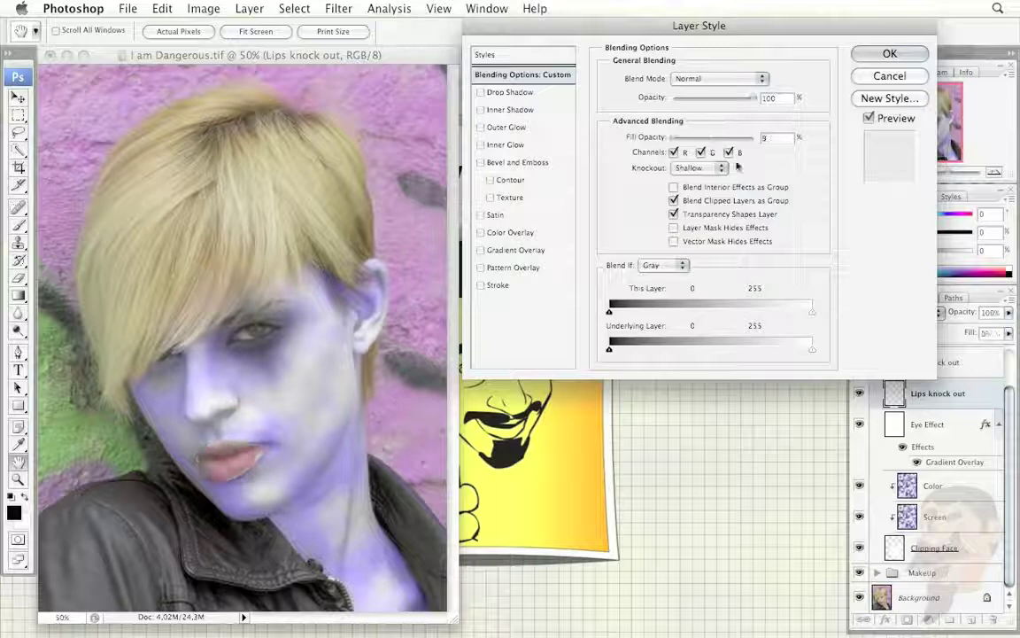
pyautogui.click(873, 56)
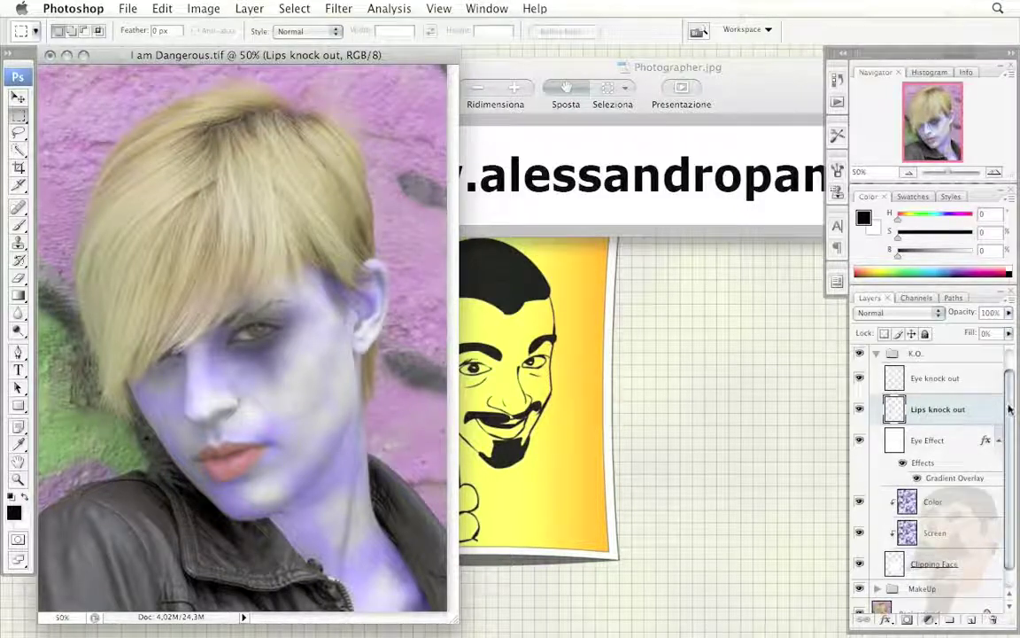
# Step: Collapse the K.O. group, expand MakeUp, and show and select its red lips layer
pyautogui.moveTo(1009, 427); pyautogui.dragTo(1002, 364)
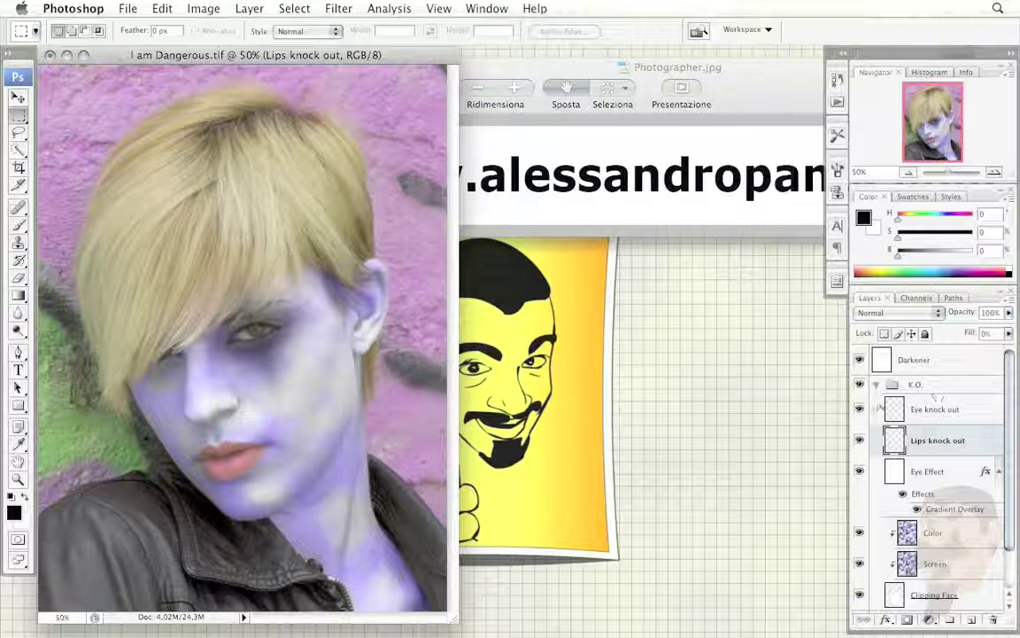
pyautogui.click(877, 386)
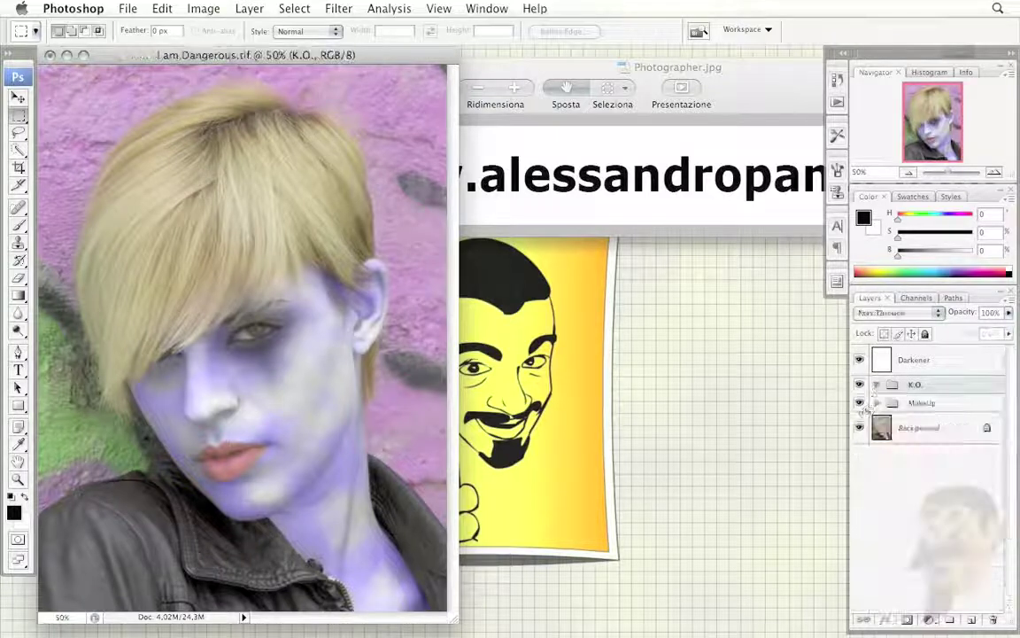
pyautogui.click(877, 385)
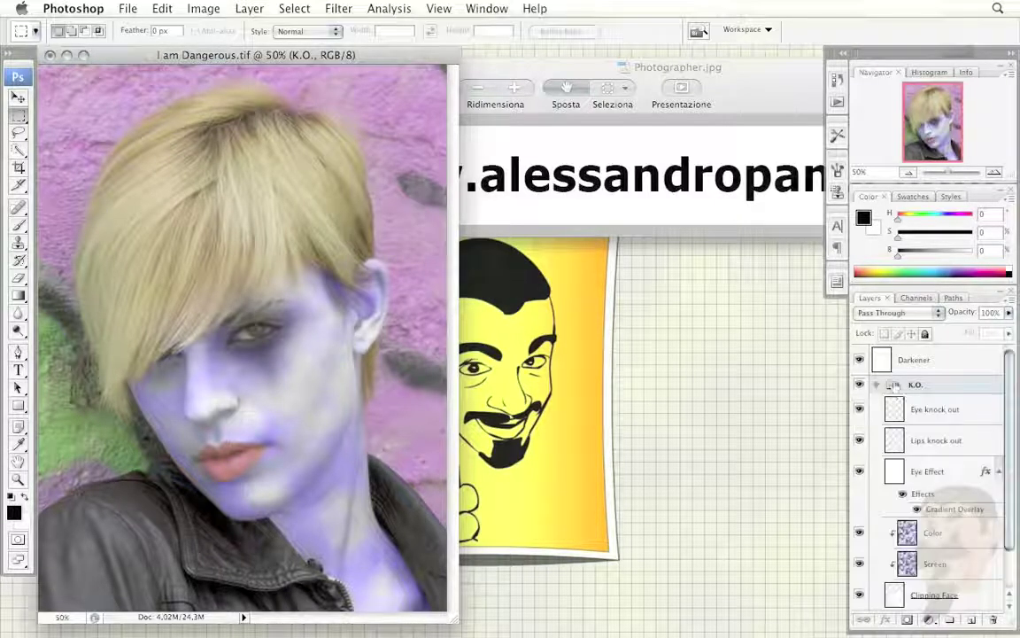
pyautogui.click(877, 384)
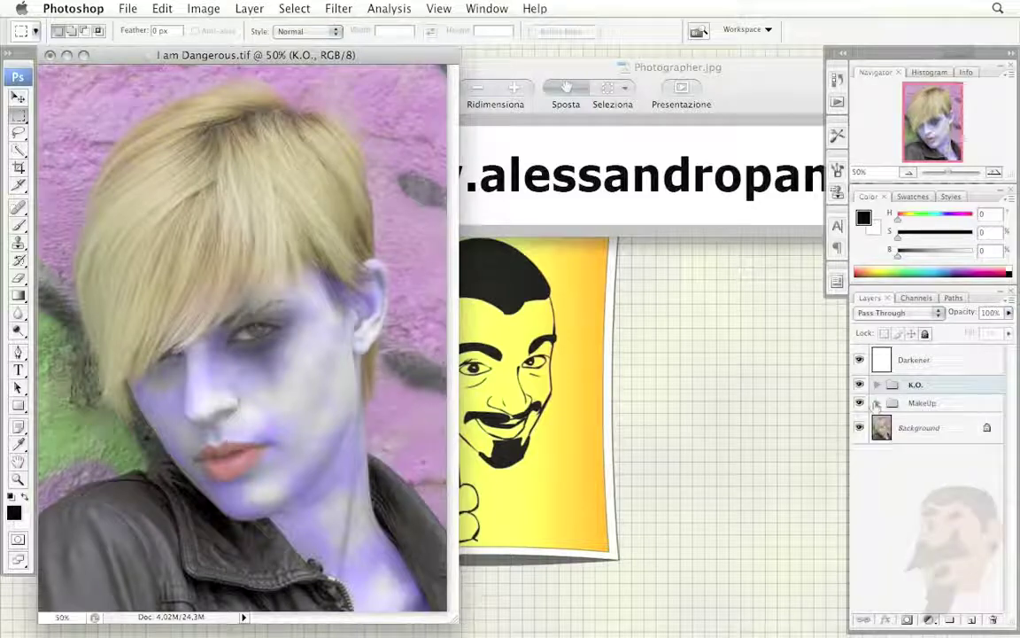
pyautogui.click(875, 403)
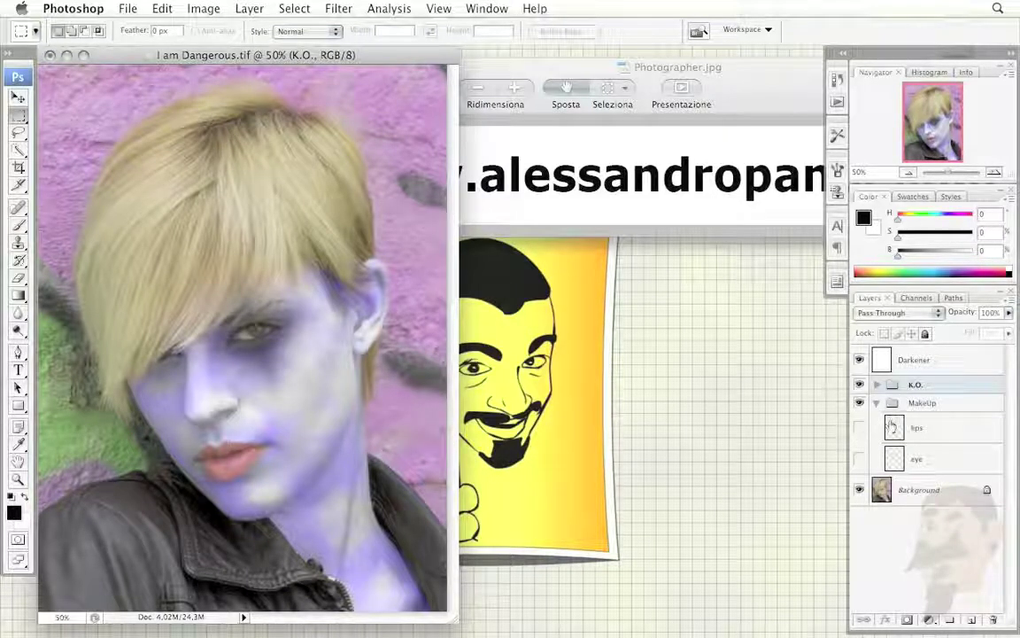
pyautogui.click(918, 405)
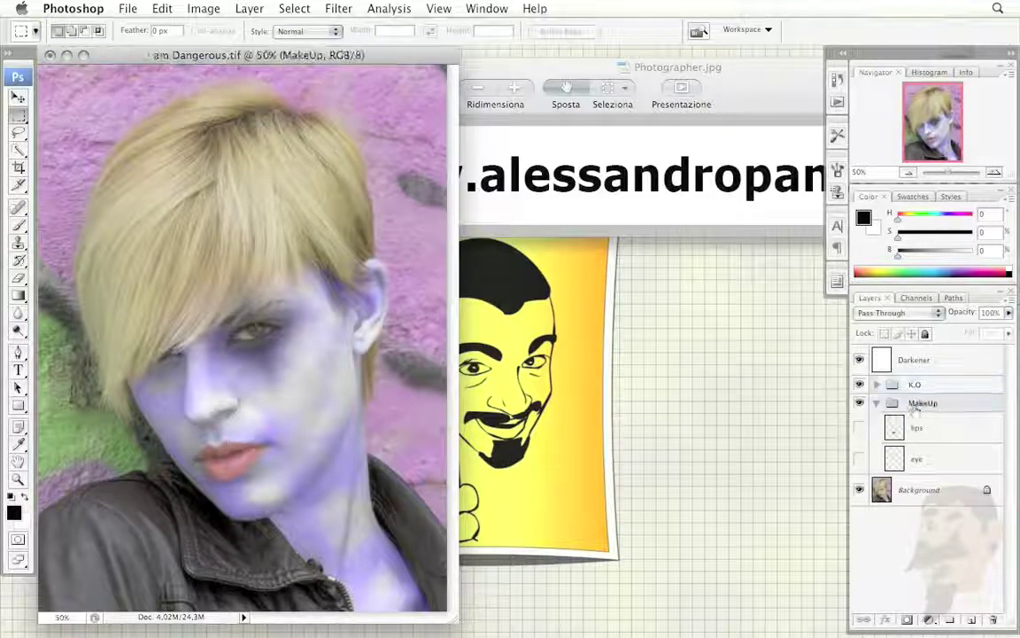
pyautogui.click(859, 428)
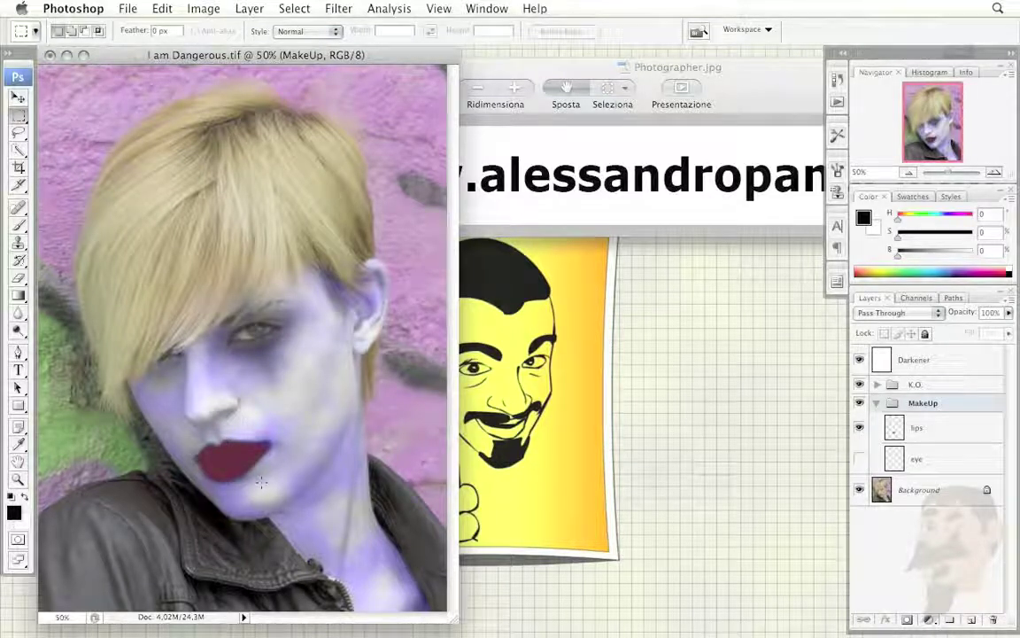
pyautogui.click(917, 428)
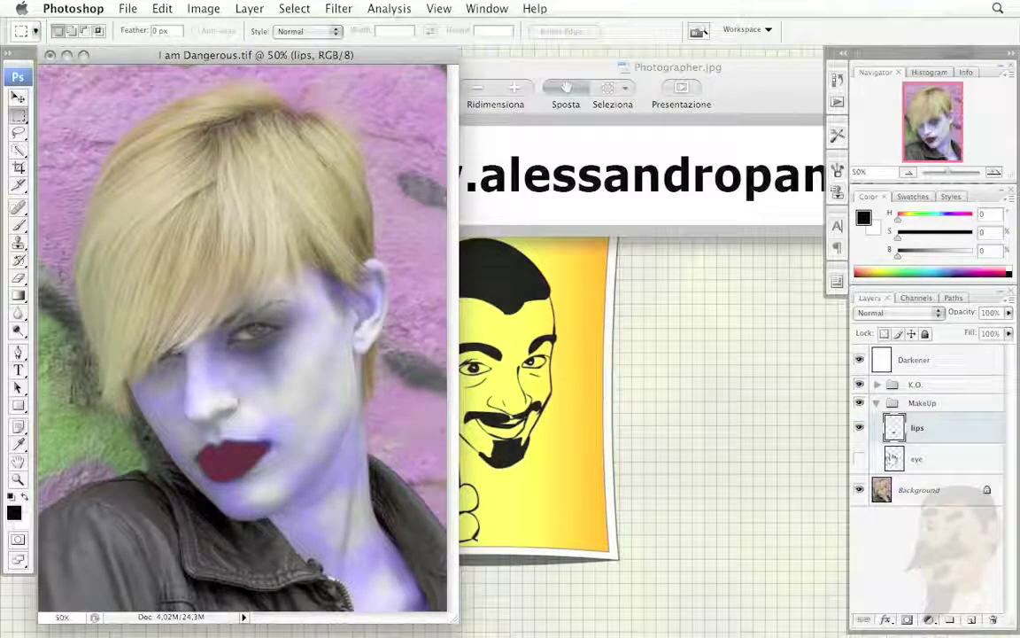
# Step: Set the lips layer to Soft Light, show the eye layer in Overlay, then collapse MakeUp
pyautogui.click(894, 315)
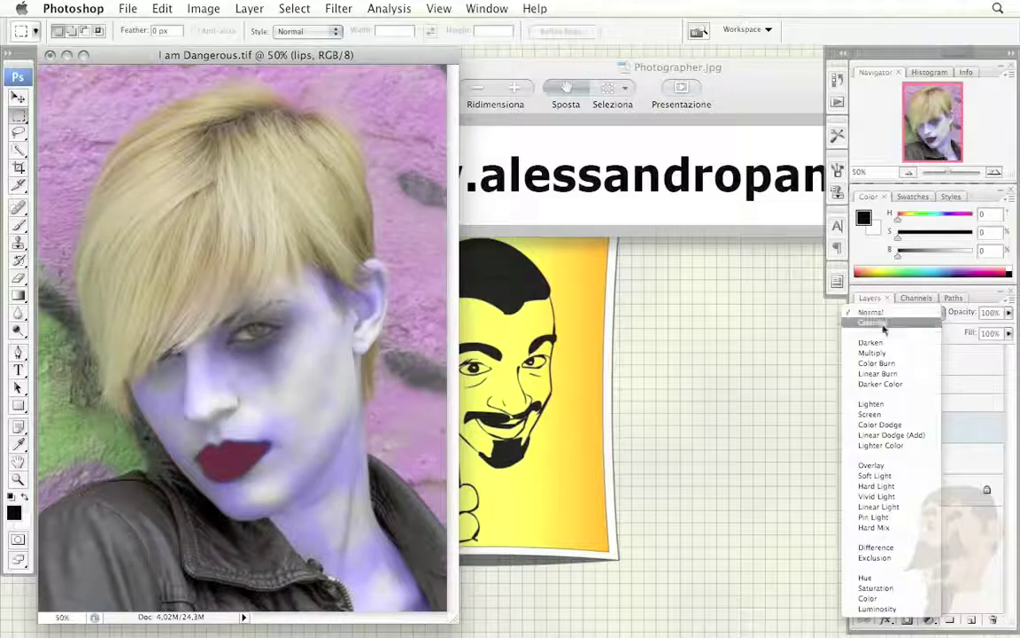
pyautogui.click(870, 475)
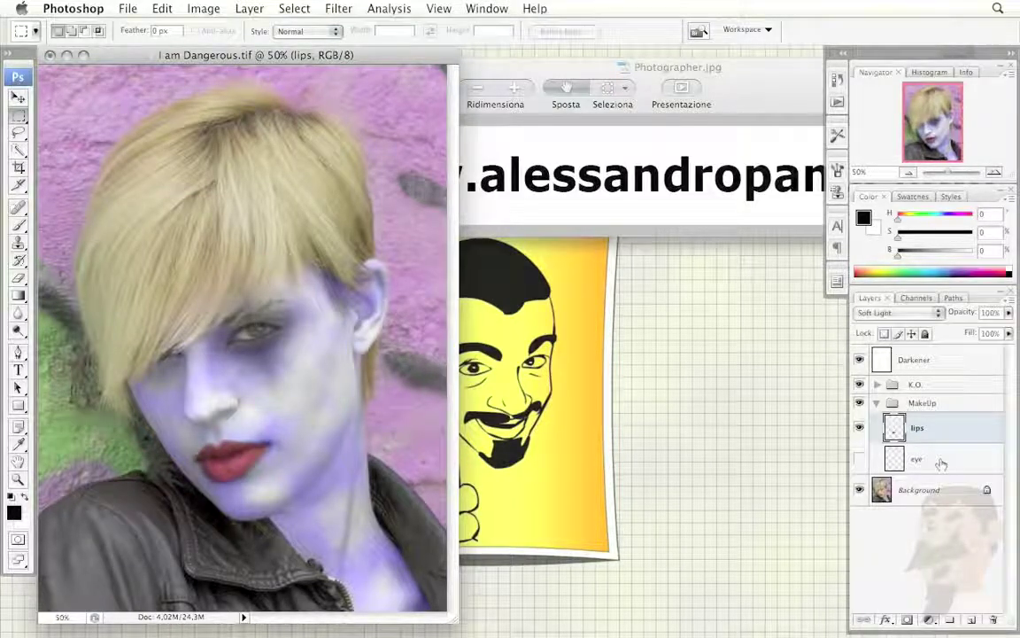
pyautogui.click(940, 461)
pyautogui.click(859, 459)
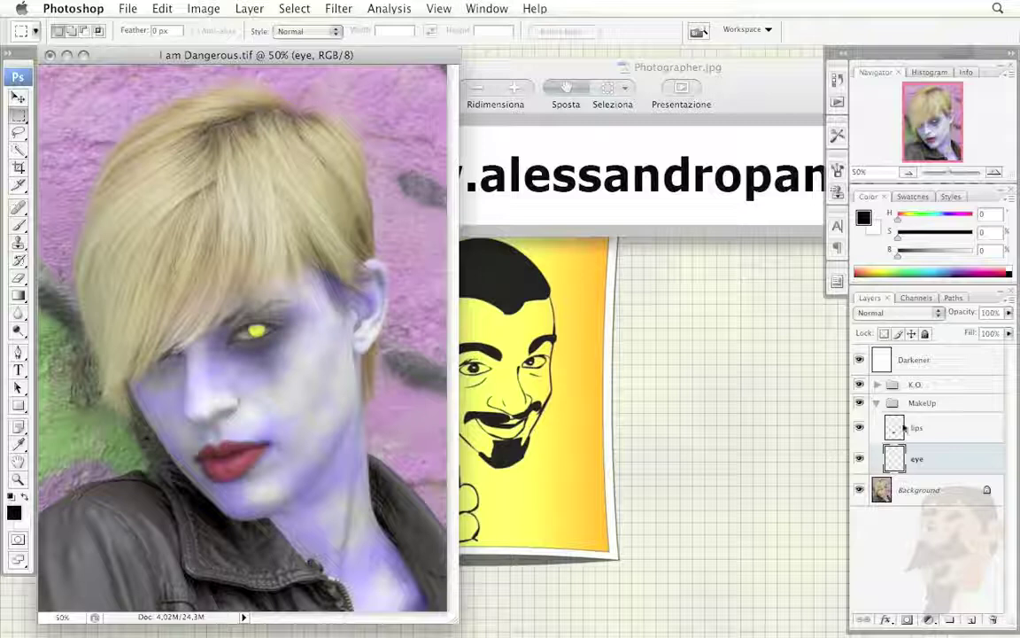
pyautogui.click(885, 313)
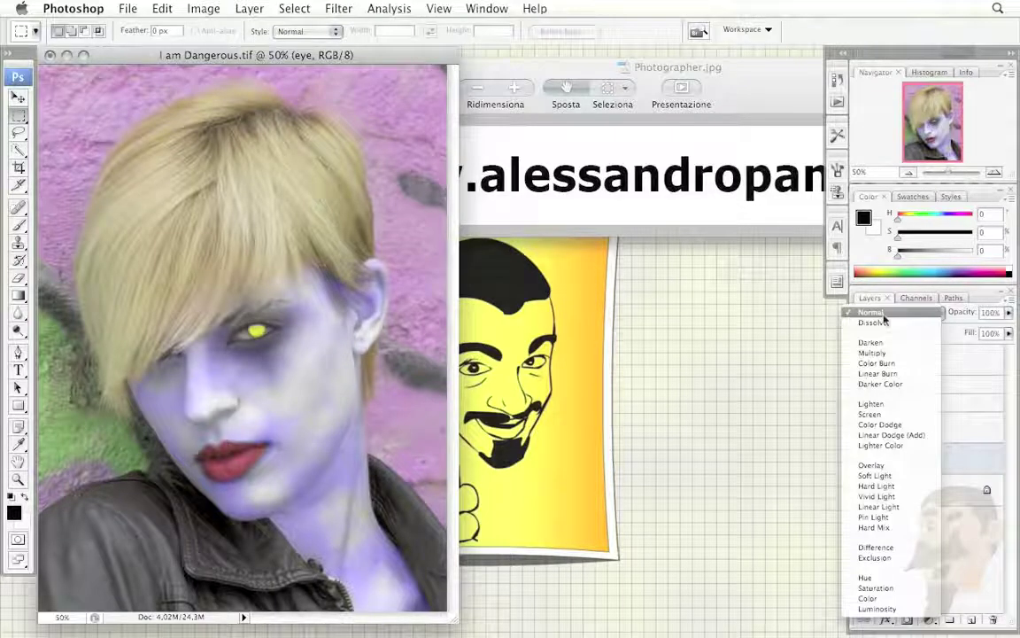
pyautogui.click(871, 467)
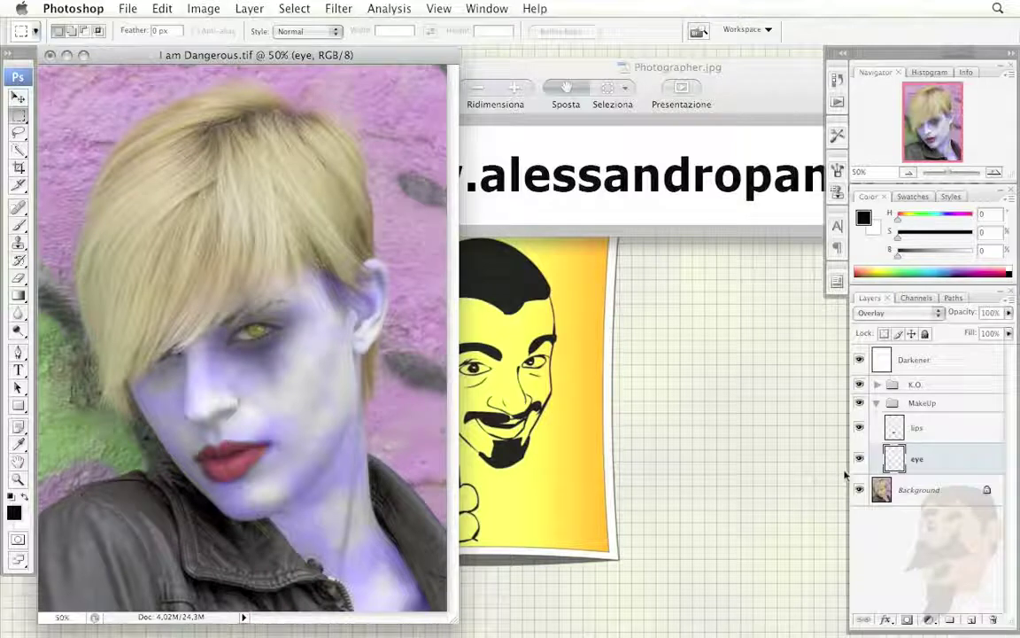
pyautogui.click(877, 403)
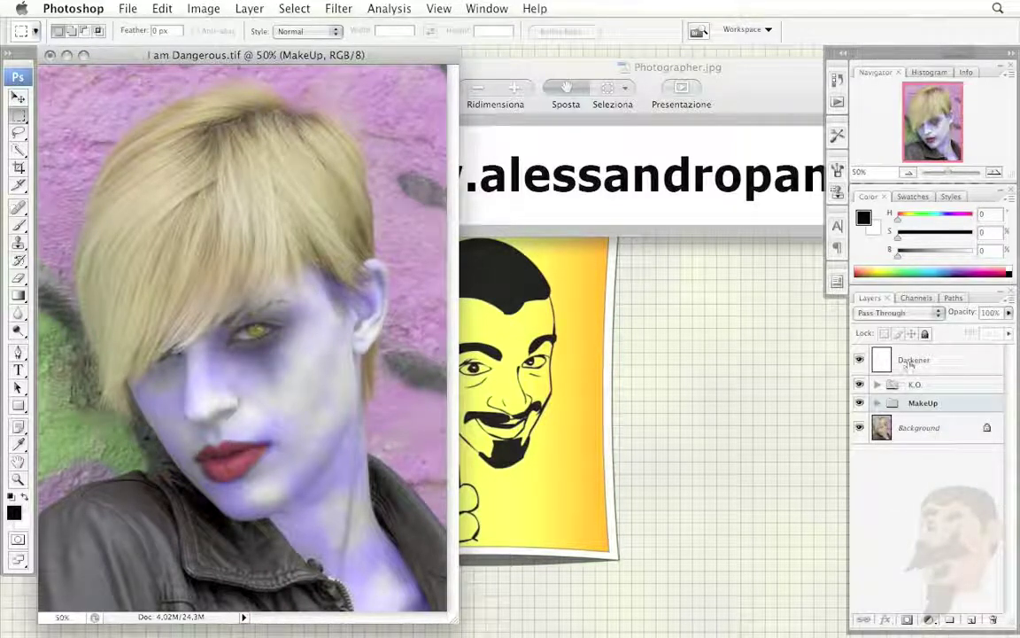
# Step: Select the Darkener layer and open the fx layer-effects menu
pyautogui.click(909, 363)
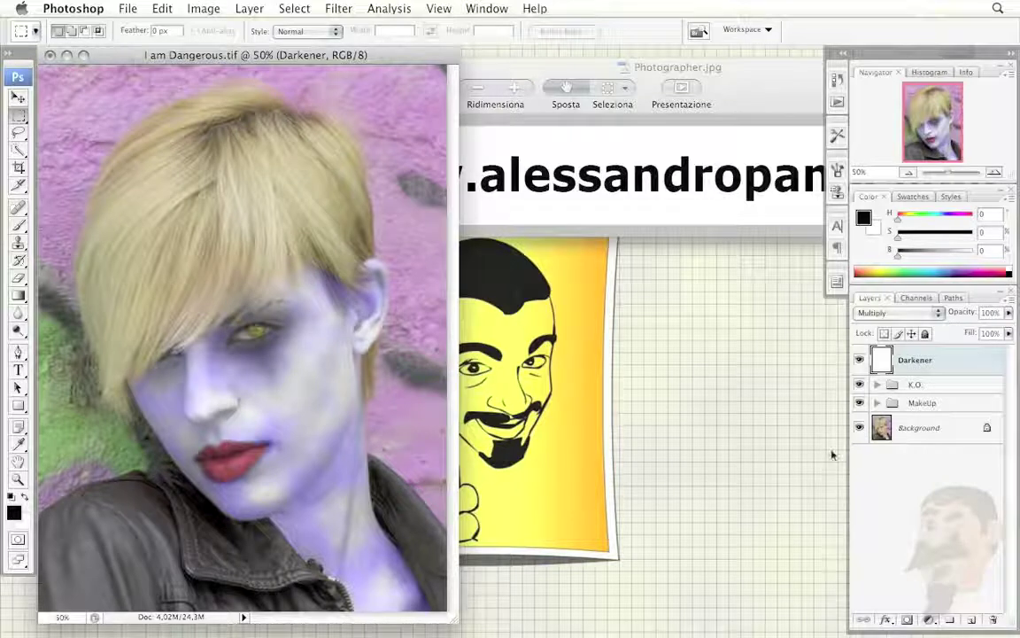
pyautogui.click(888, 622)
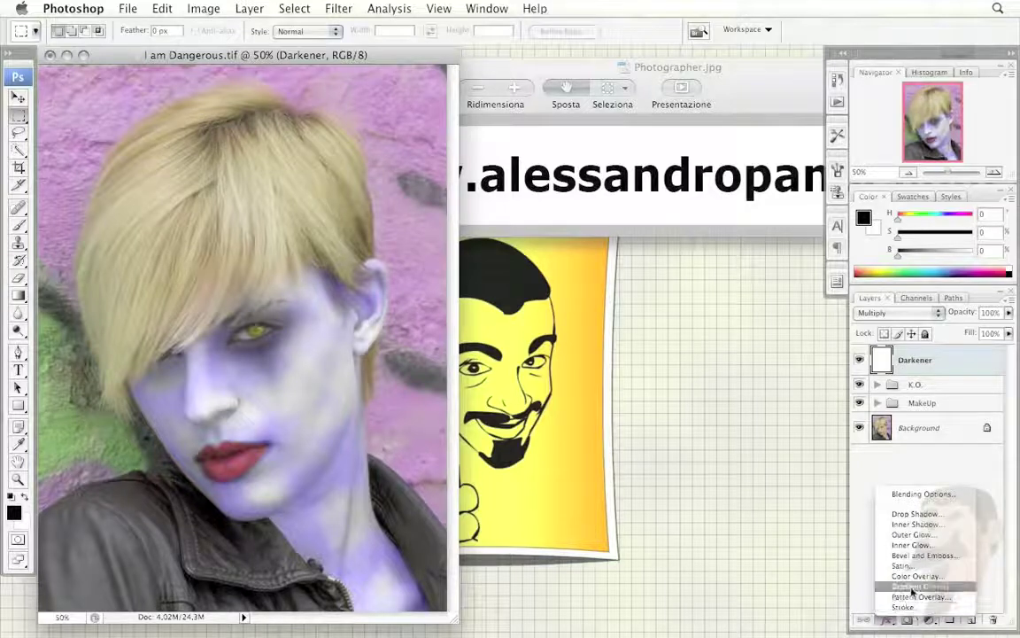
# Step: Add a reversed Diamond-style Gradient Overlay to the Darkener layer
pyautogui.click(917, 586)
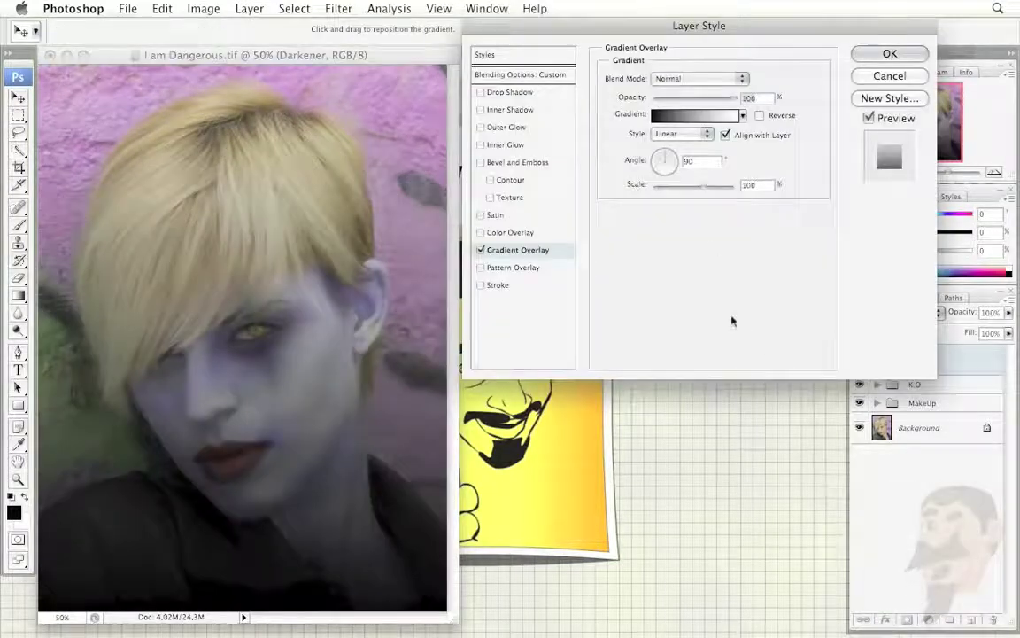
pyautogui.click(699, 133)
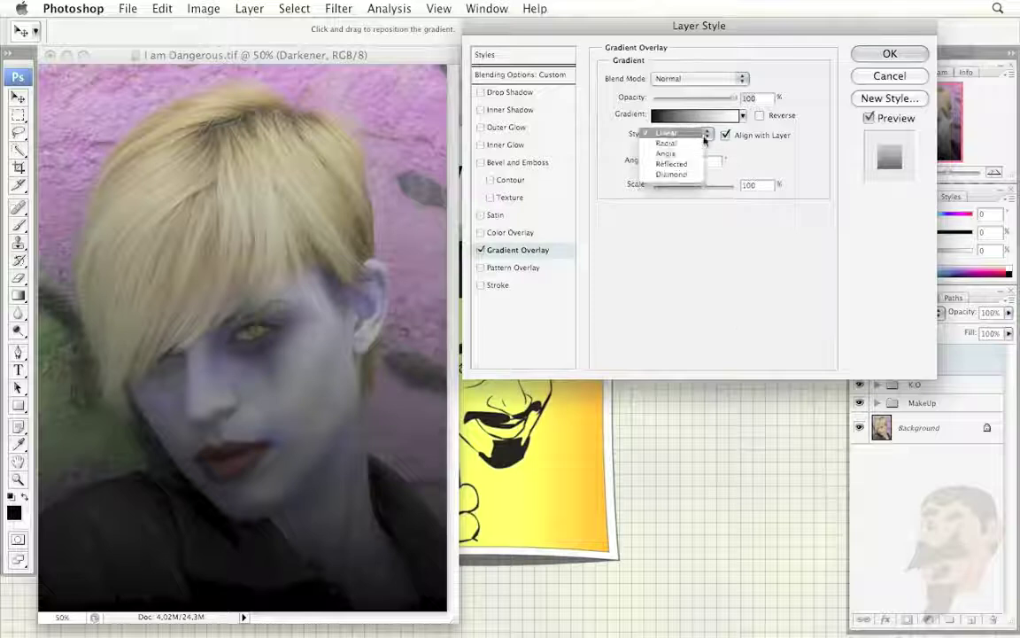
pyautogui.click(673, 173)
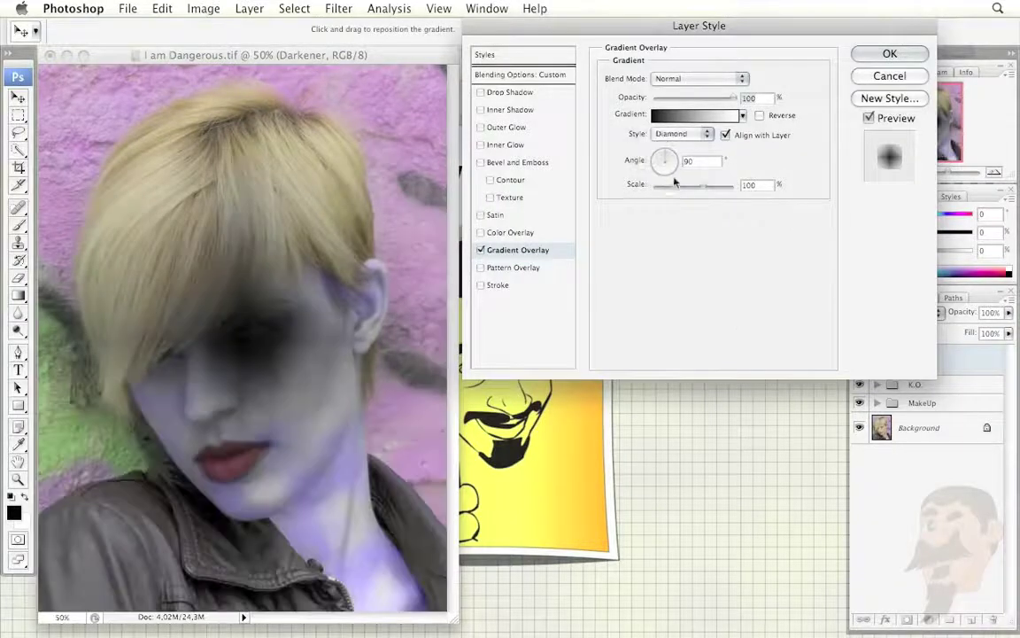
pyautogui.click(760, 116)
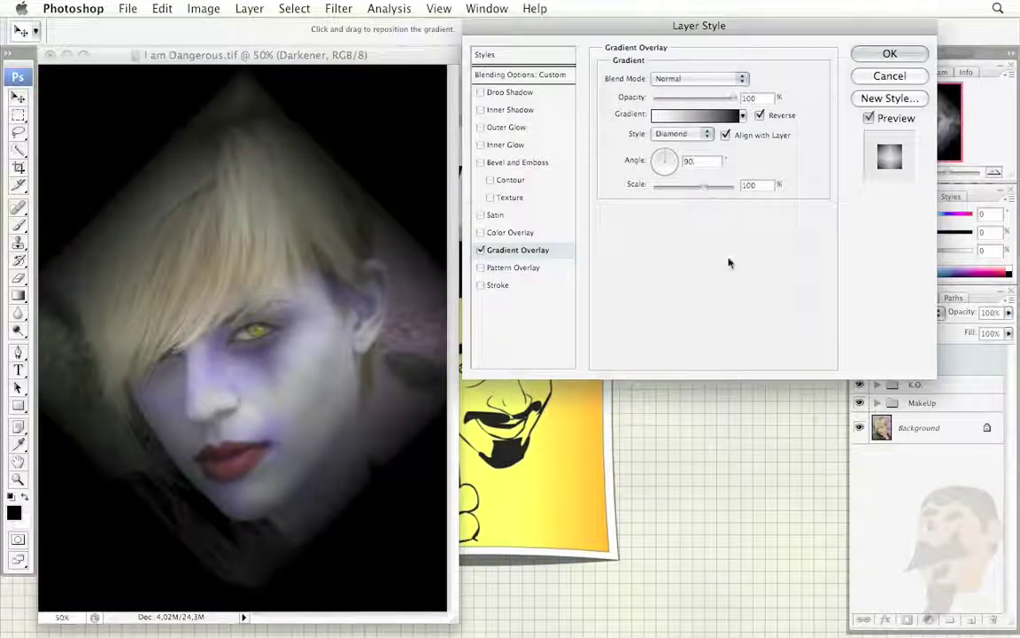
pyautogui.click(760, 115)
pyautogui.click(760, 115)
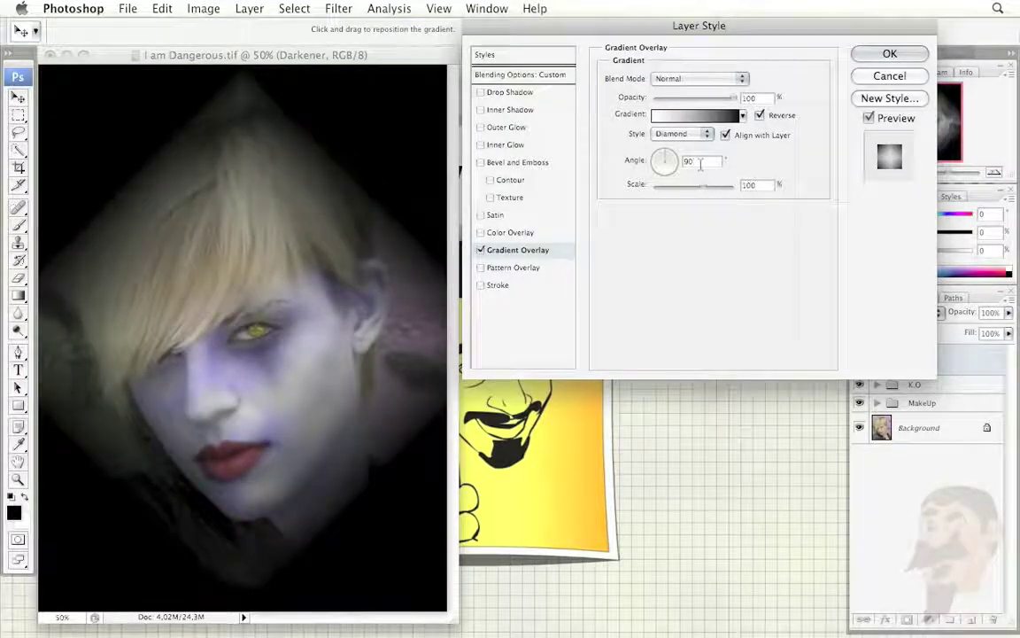
# Step: Set the gradient angle to 113° and scale to 90%, then apply it
pyautogui.hotkey('shift', 'Up')
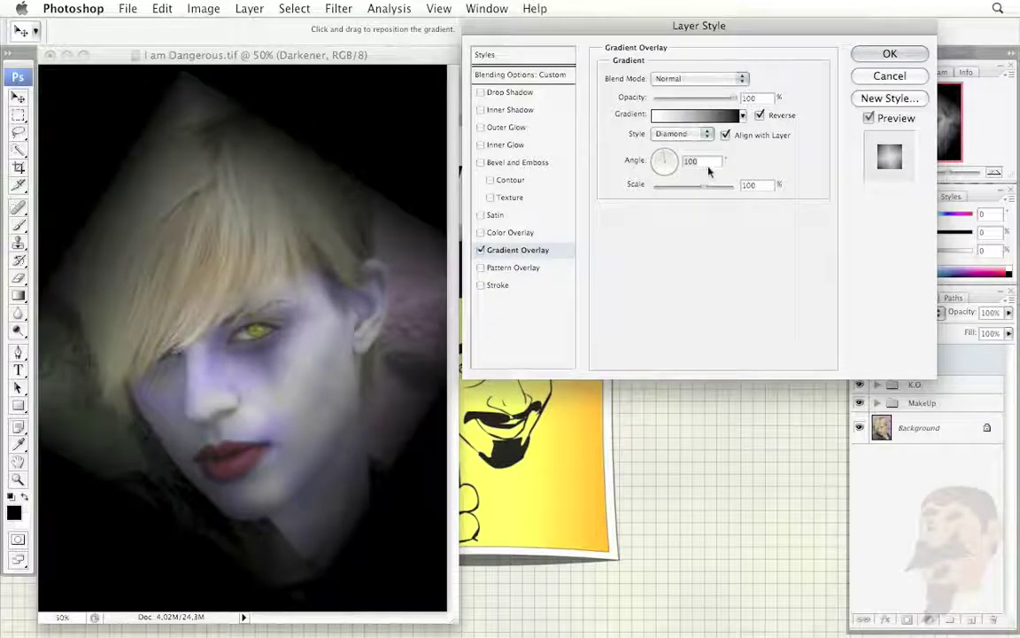
pyautogui.hotkey('shift', 'Up')
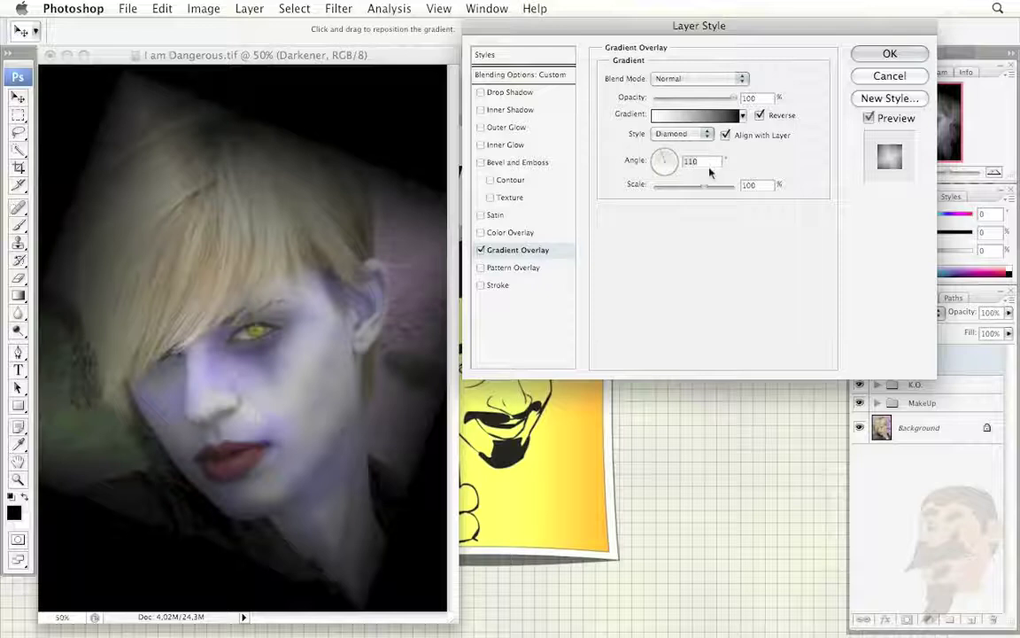
pyautogui.press('Up')
pyautogui.press('Up')
pyautogui.press('Up')
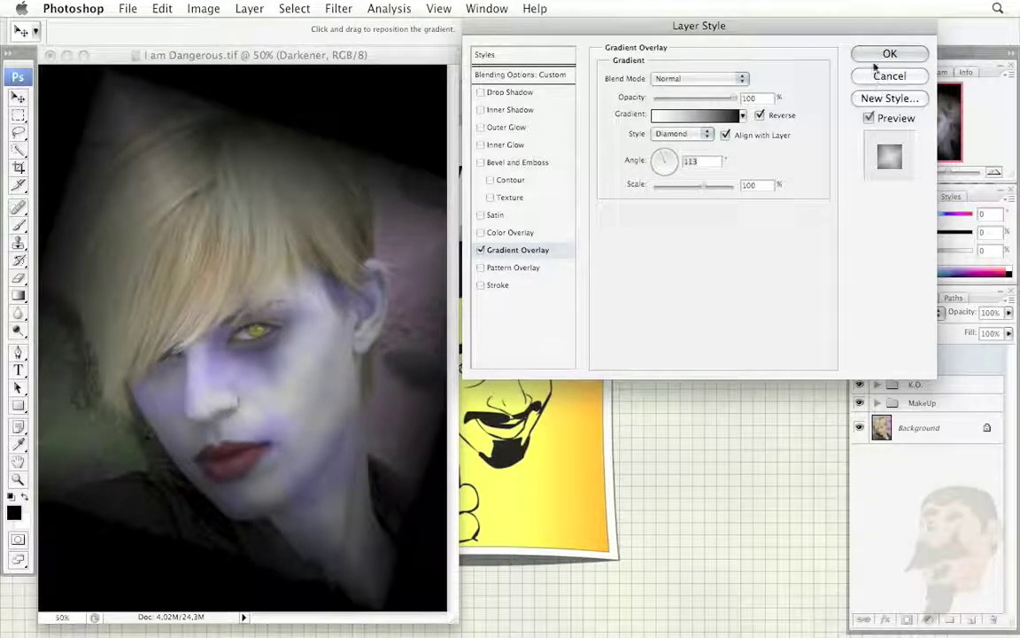
pyautogui.doubleClick(749, 184)
pyautogui.write('80')
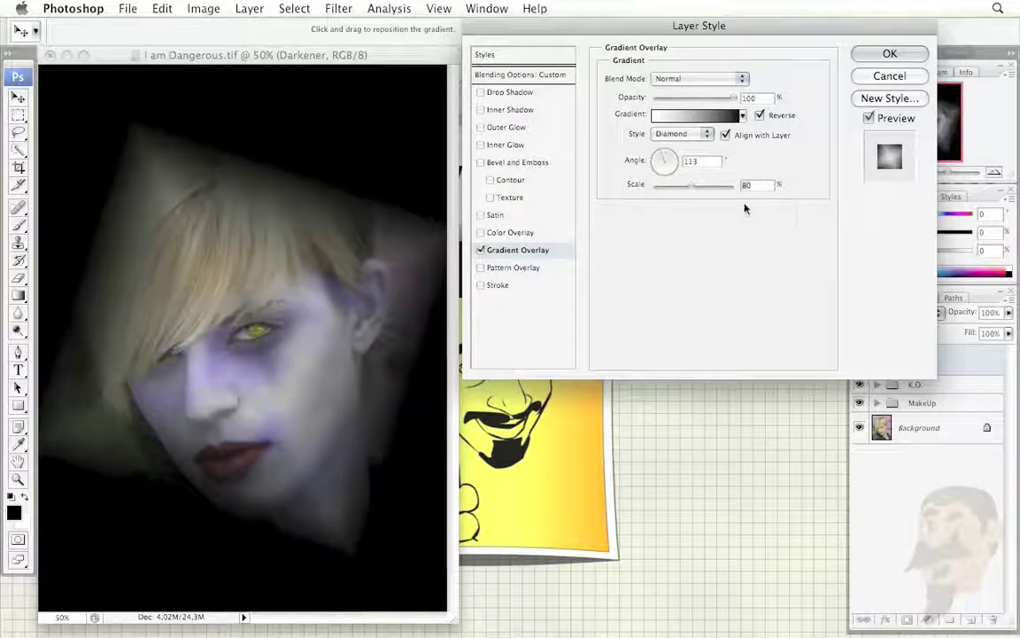
pyautogui.write('90')
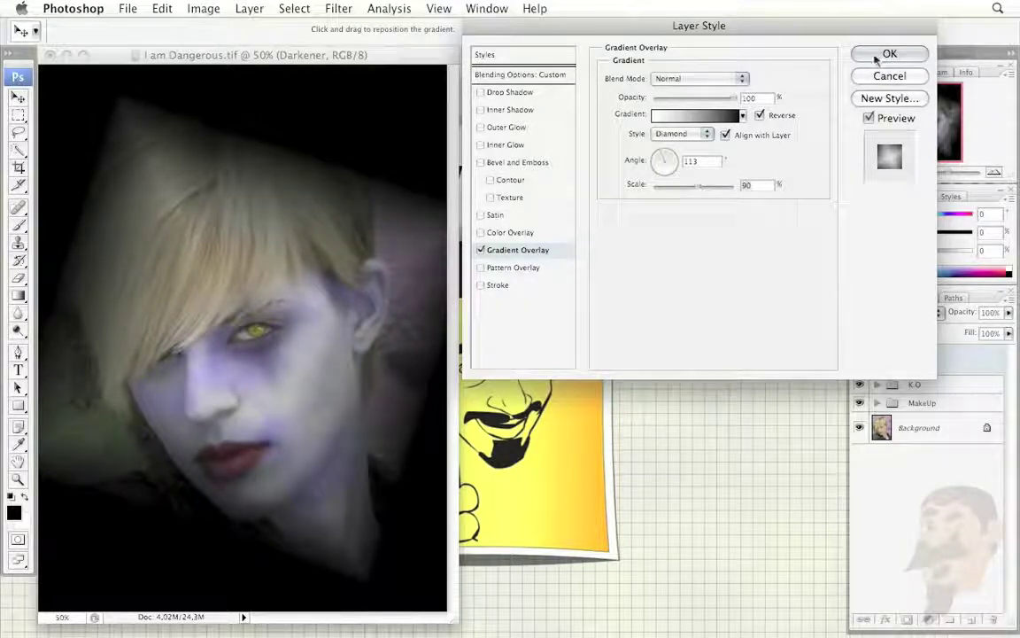
pyautogui.click(875, 58)
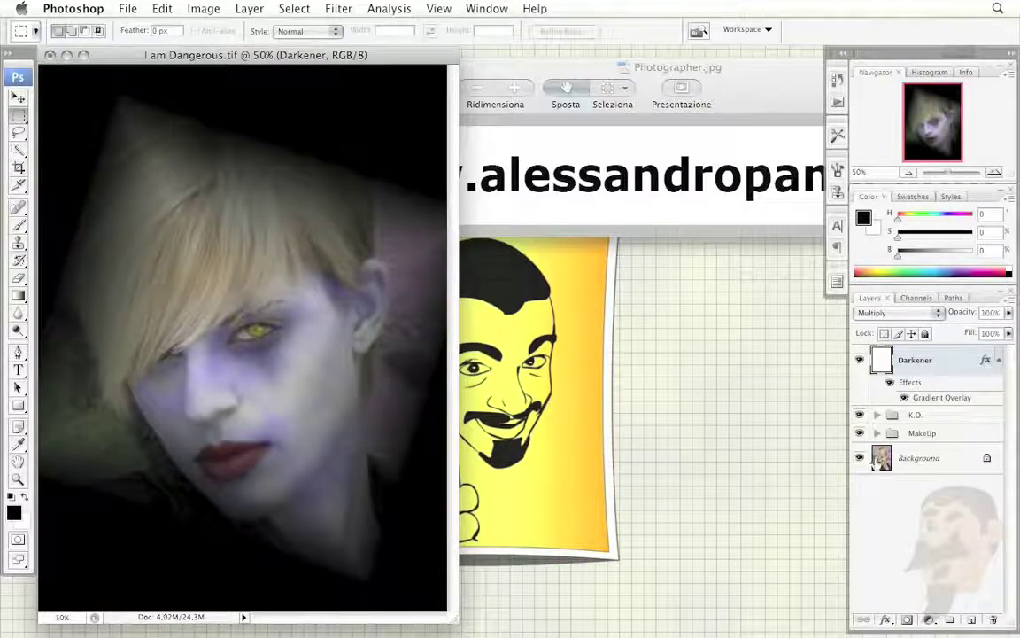
# Step: Duplicate the Background layer and name the copy 'Lens Effect'
pyautogui.click(897, 457)
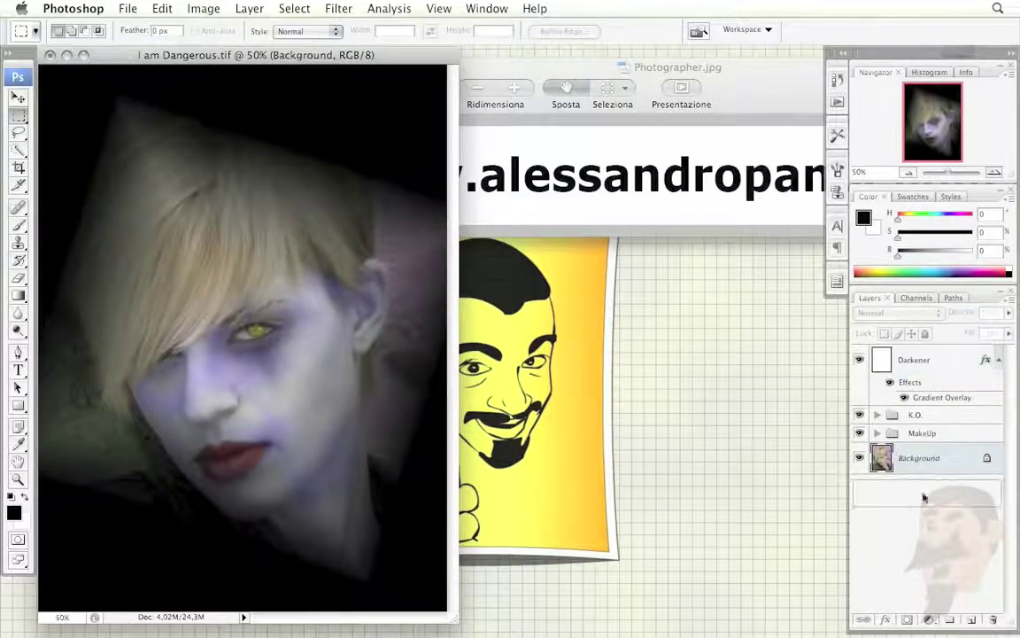
pyautogui.moveTo(896, 457); pyautogui.dragTo(925, 460)
pyautogui.doubleClick(926, 458)
pyautogui.write('Effects')
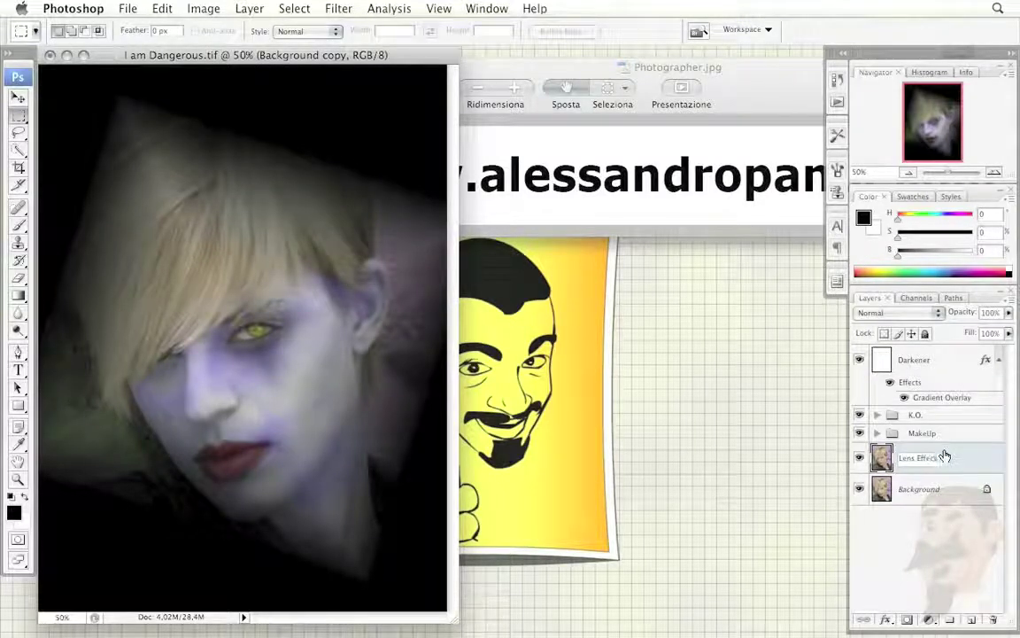
pyautogui.press('Return')
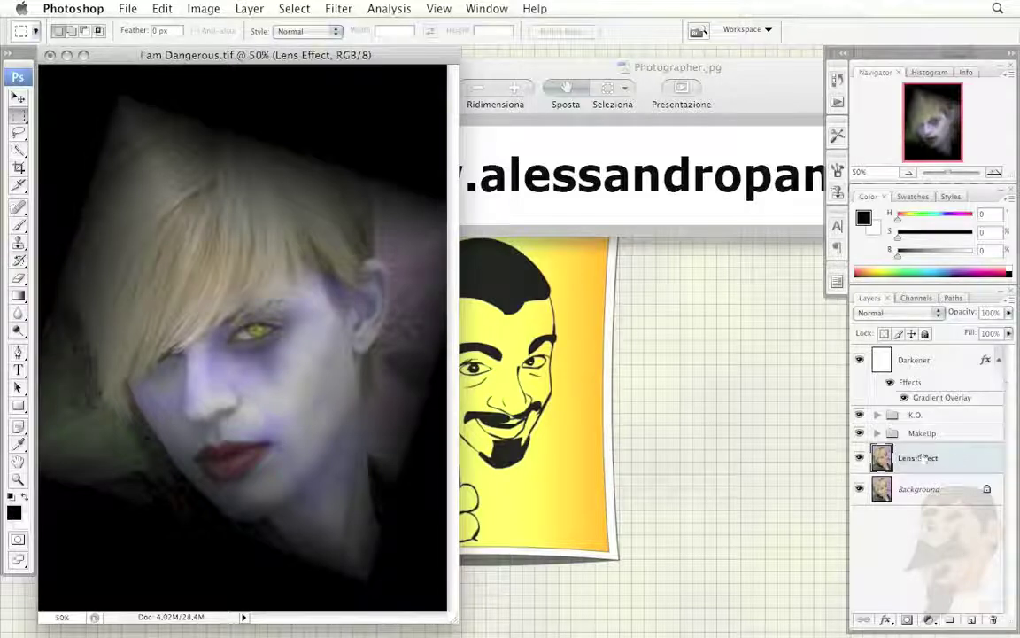
# Step: Render a Movie Prime Lens Flare centred over the eye on the Lens Effect layer
pyautogui.click(339, 8)
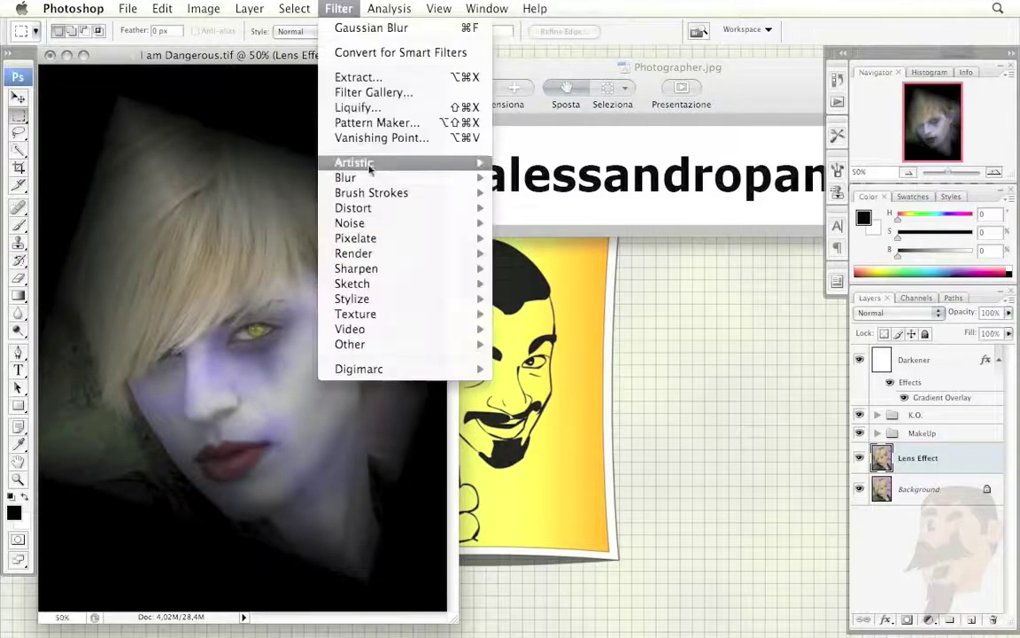
pyautogui.click(540, 296)
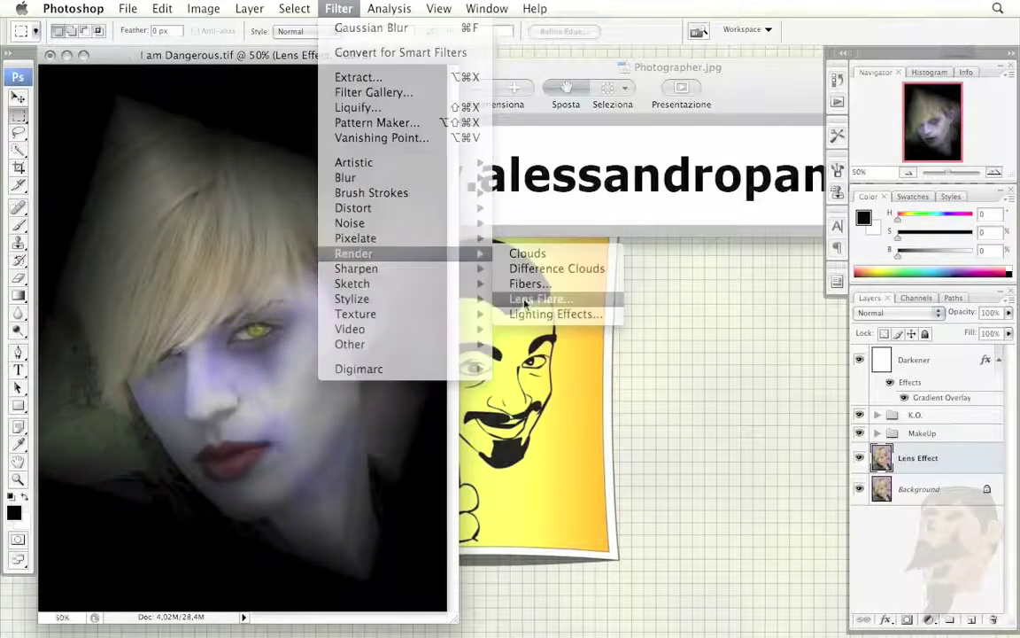
pyautogui.moveTo(560, 98); pyautogui.dragTo(681, 129)
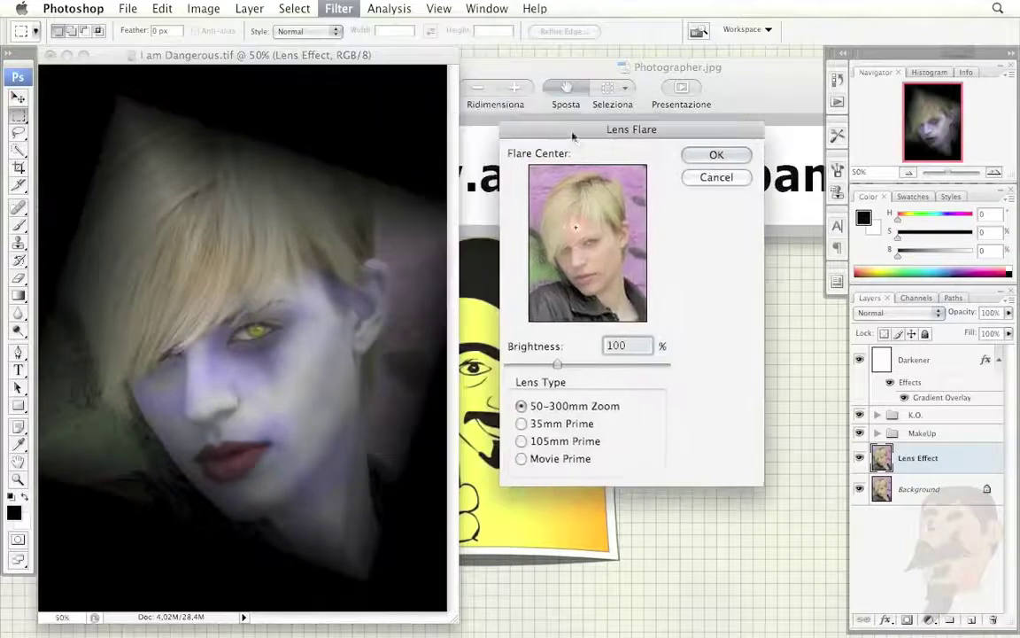
pyautogui.click(575, 227)
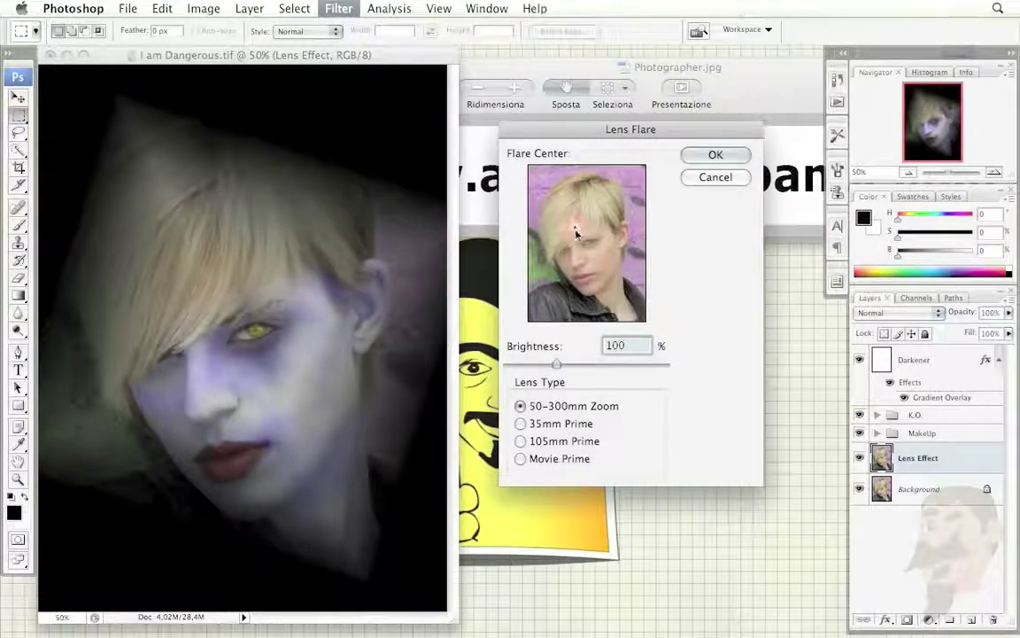
pyautogui.click(592, 246)
pyautogui.click(521, 459)
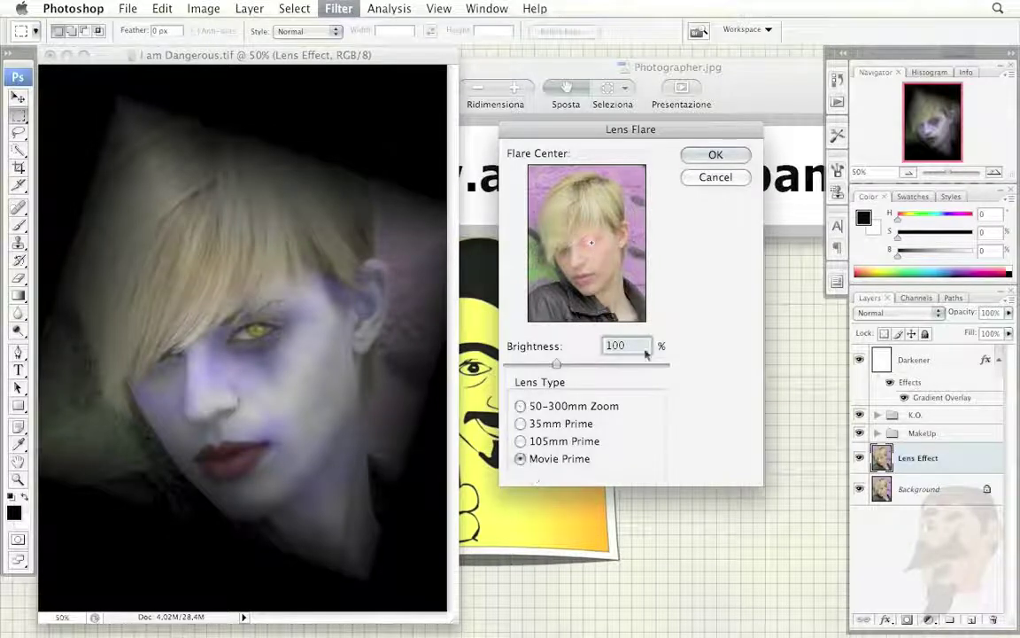
pyautogui.click(696, 156)
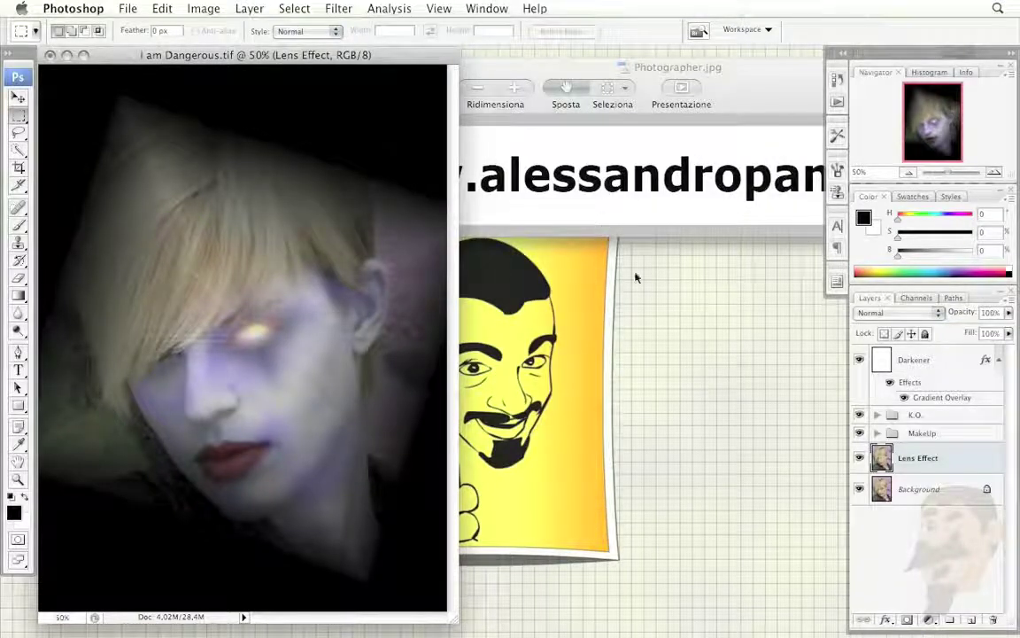
# Step: Reopen Lens Flare to check the precise centre coordinates, then cancel without applying
pyautogui.click(338, 8)
pyautogui.moveTo(353, 253)
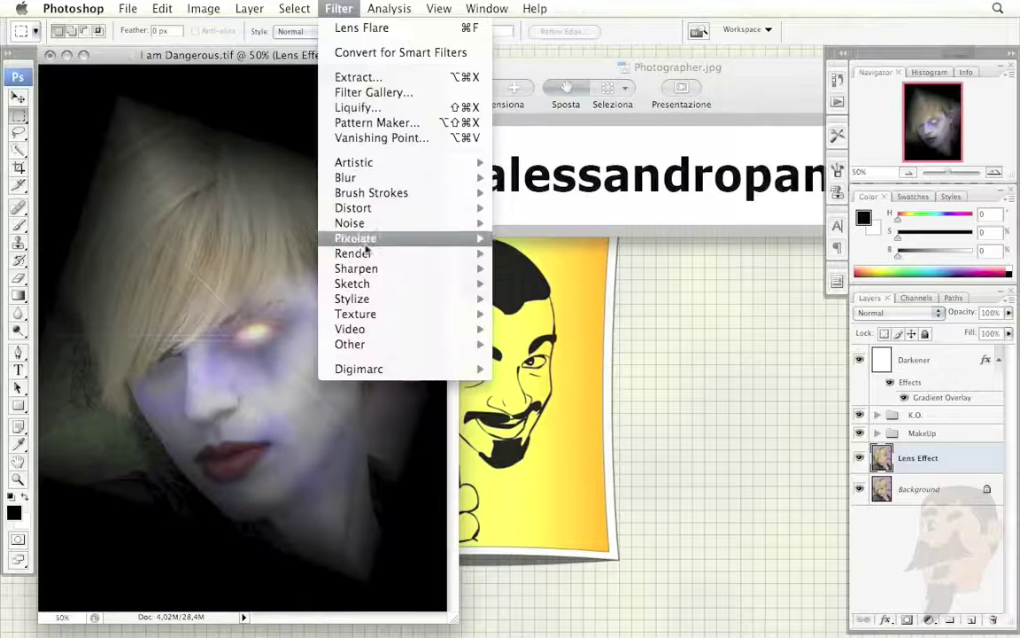
pyautogui.click(535, 299)
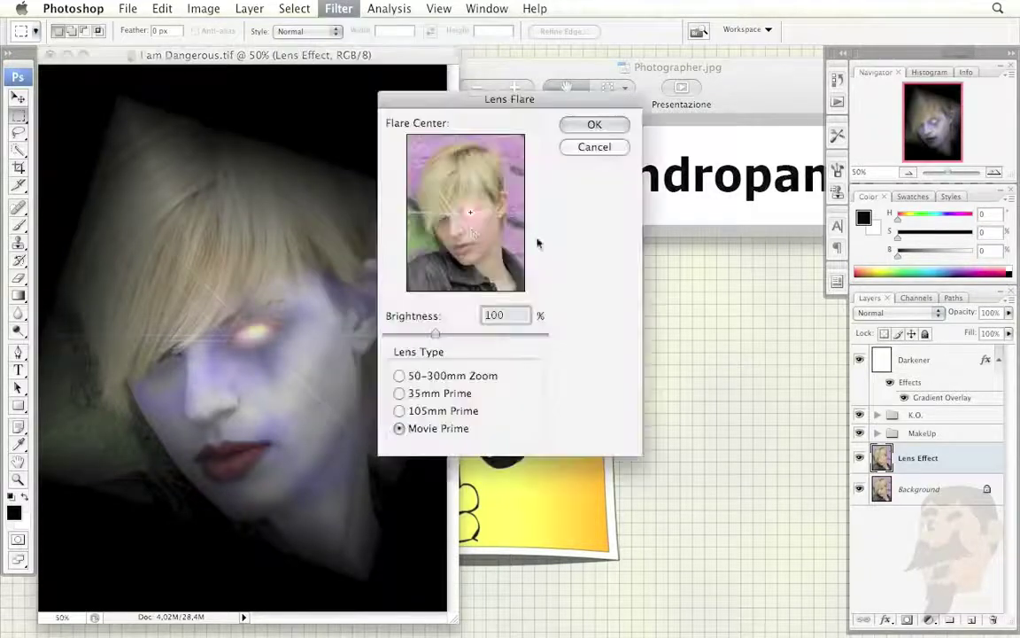
pyautogui.keyDown('alt'); pyautogui.click(470, 203); pyautogui.keyUp('alt')
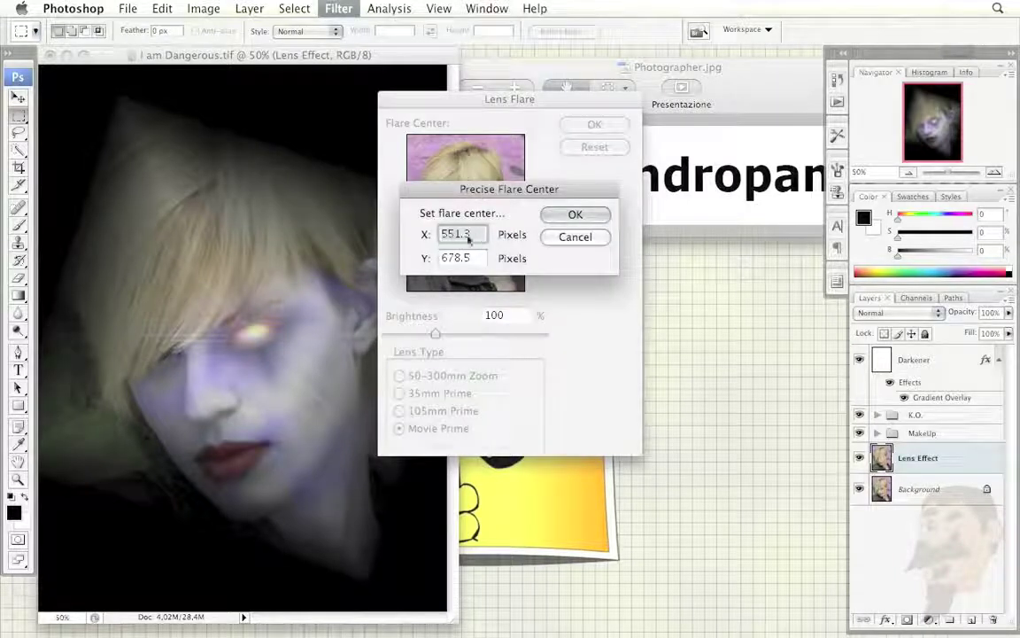
pyautogui.click(560, 236)
pyautogui.click(581, 149)
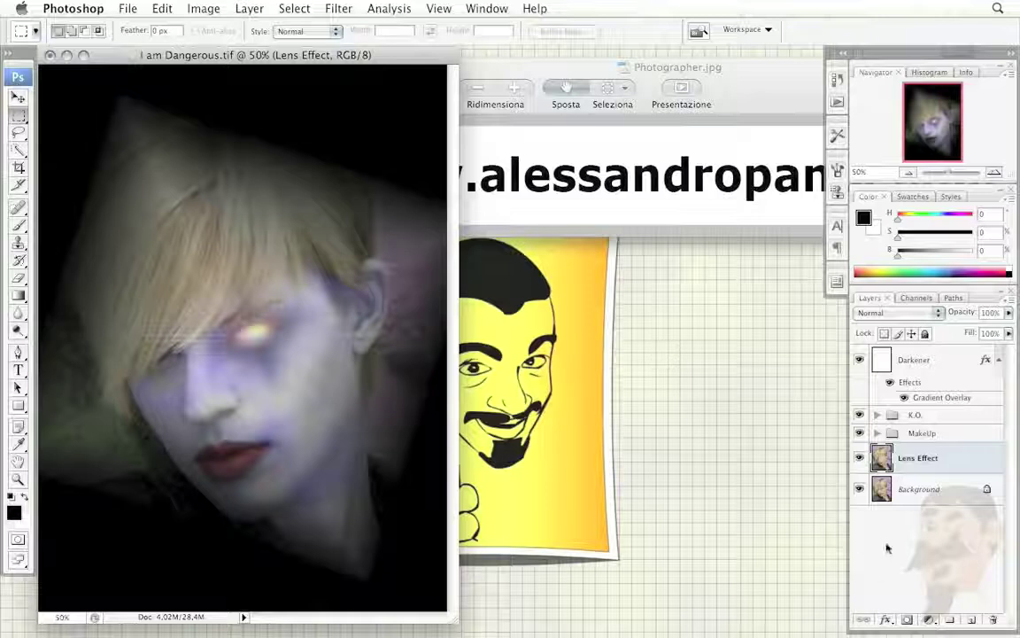
# Step: Set the Lens Effect layer to Soft Light and toggle its visibility to compare
pyautogui.click(895, 312)
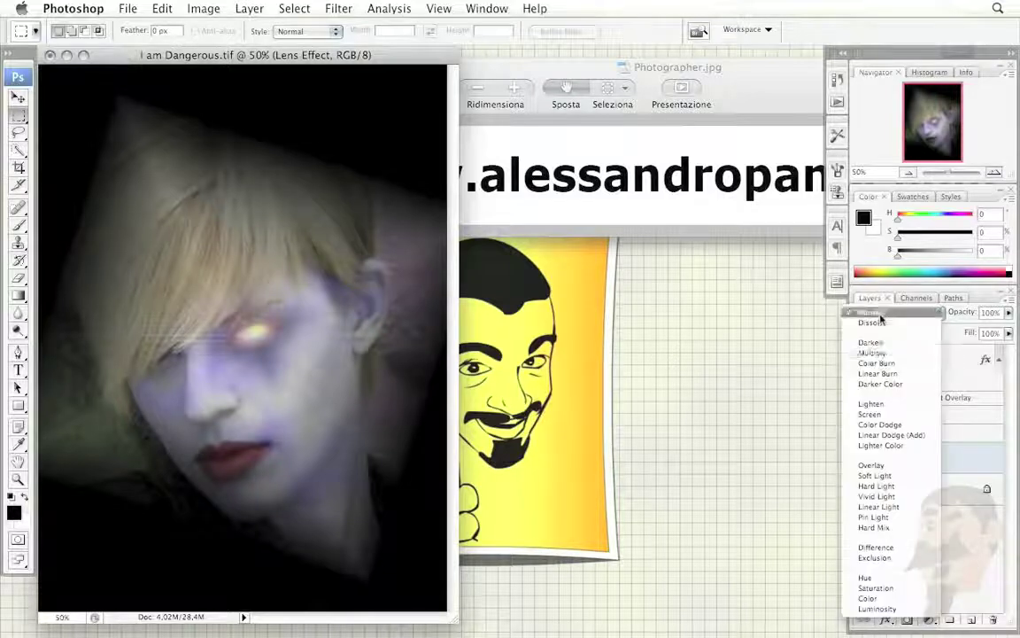
pyautogui.click(873, 477)
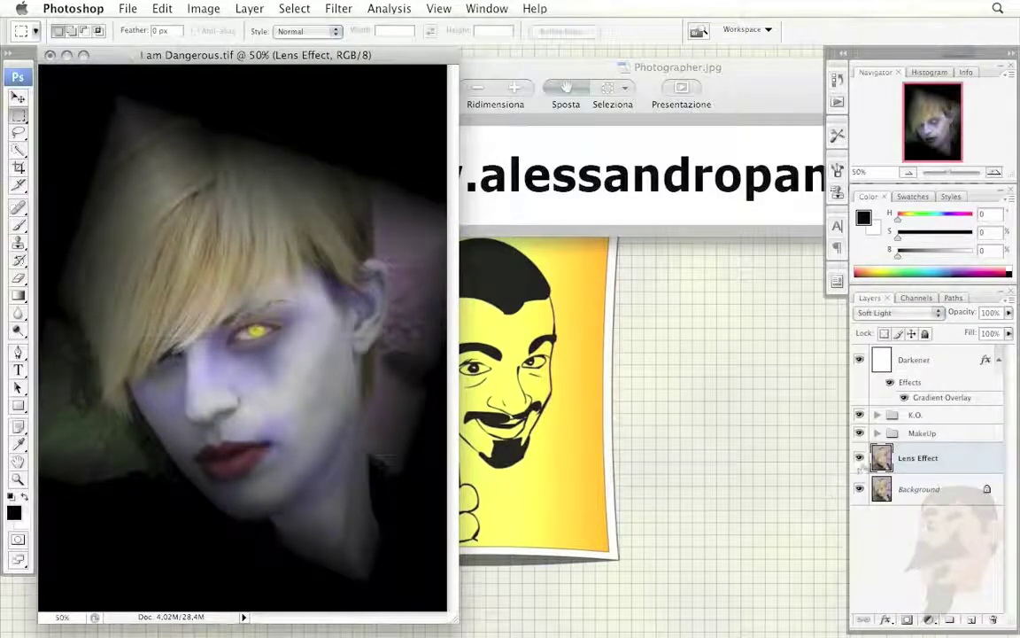
pyautogui.click(859, 459)
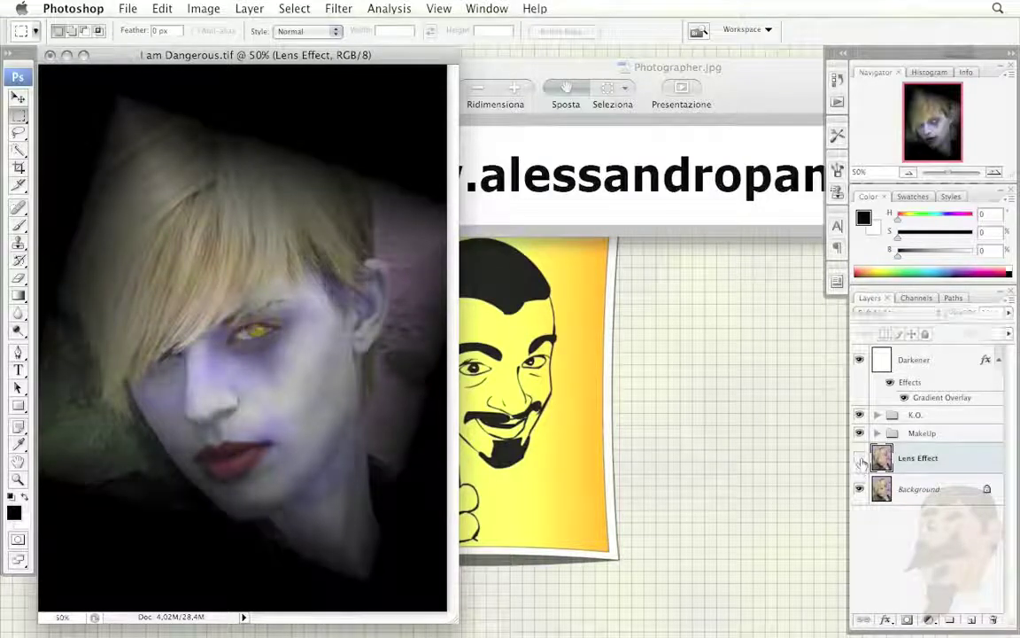
pyautogui.click(859, 457)
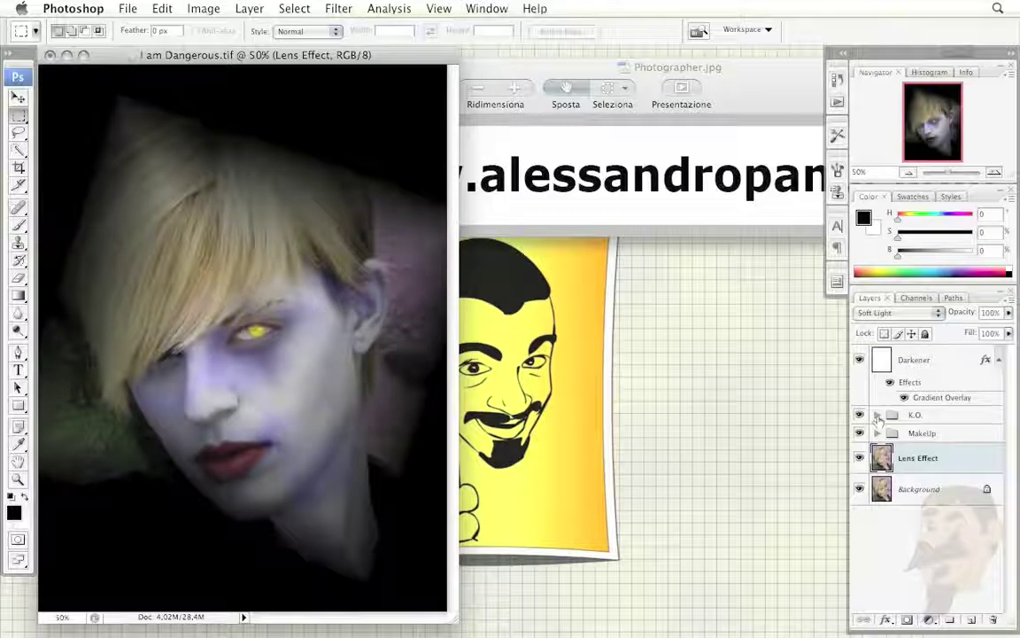
# Step: Expand the K.O. group and open the Eye knock out layer's blending options
pyautogui.click(877, 416)
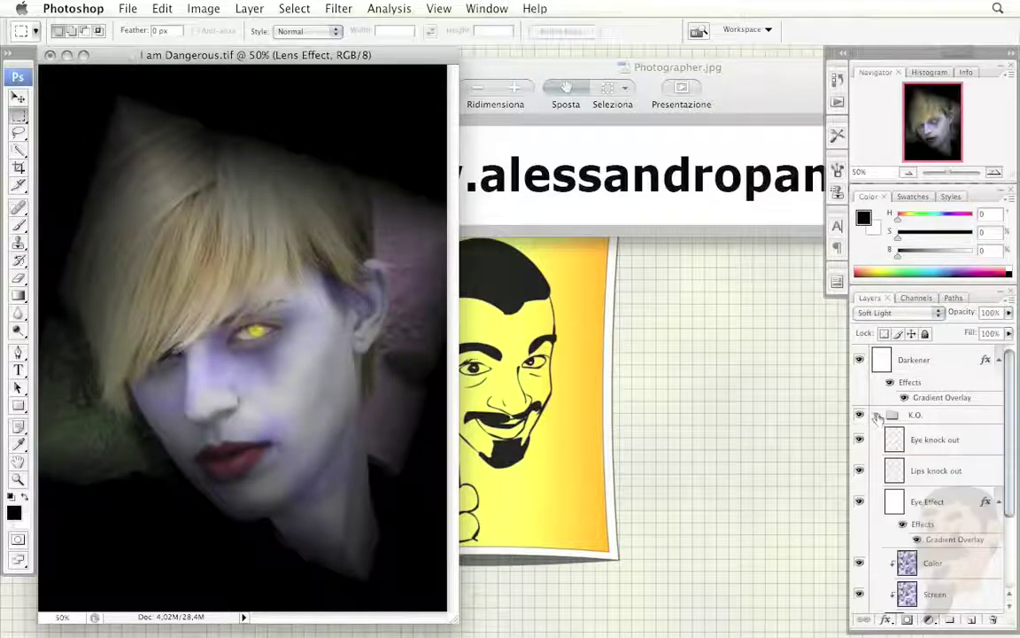
pyautogui.click(982, 443)
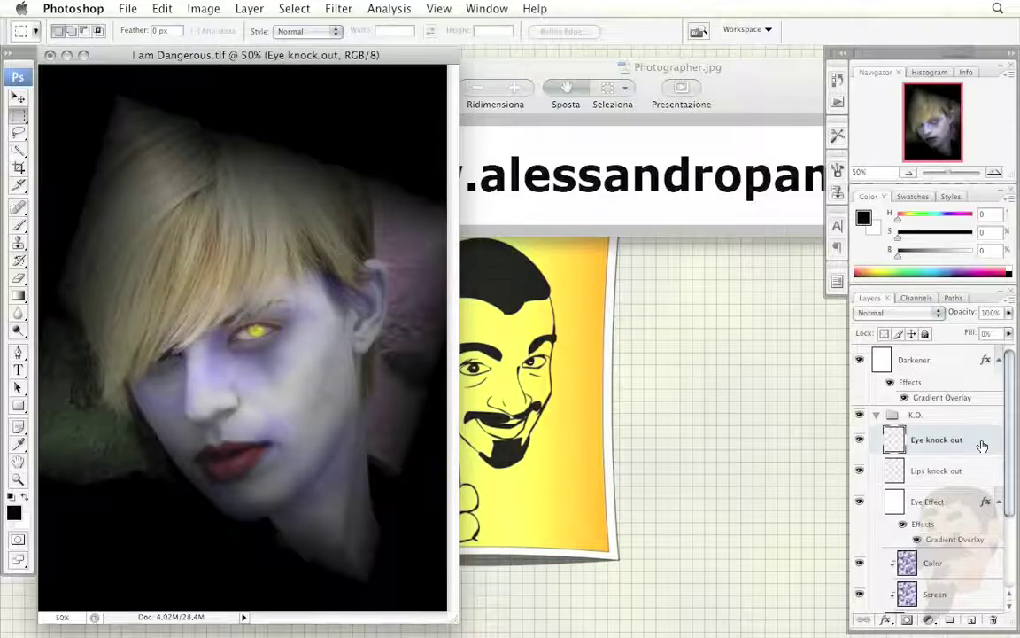
pyautogui.doubleClick(981, 443)
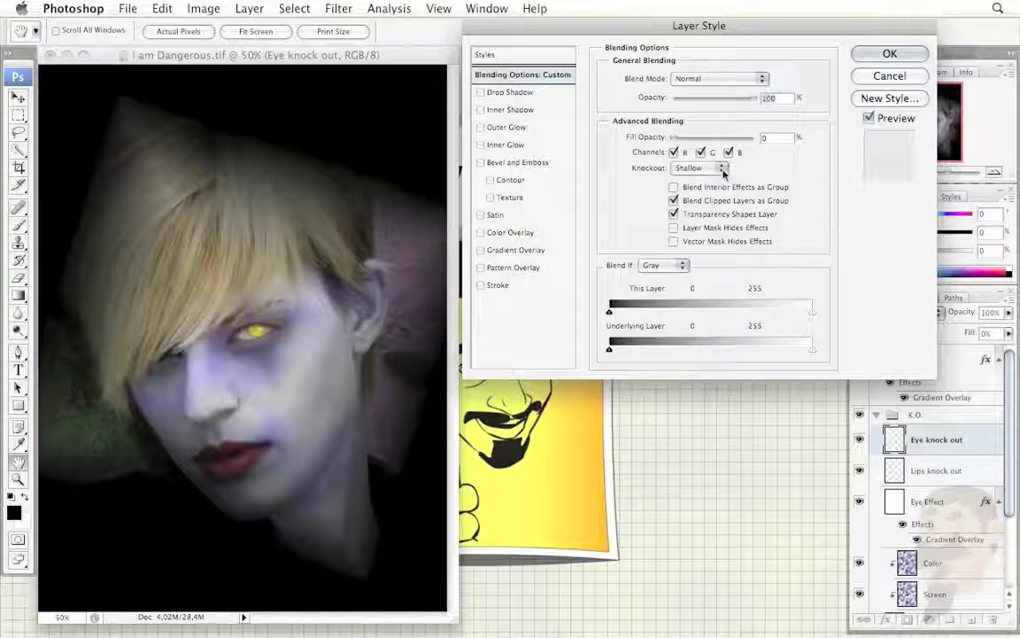
# Step: Compare None, Shallow and Deep knockout on Eye knock out, settling on Shallow
pyautogui.click(723, 173)
pyautogui.click(691, 167)
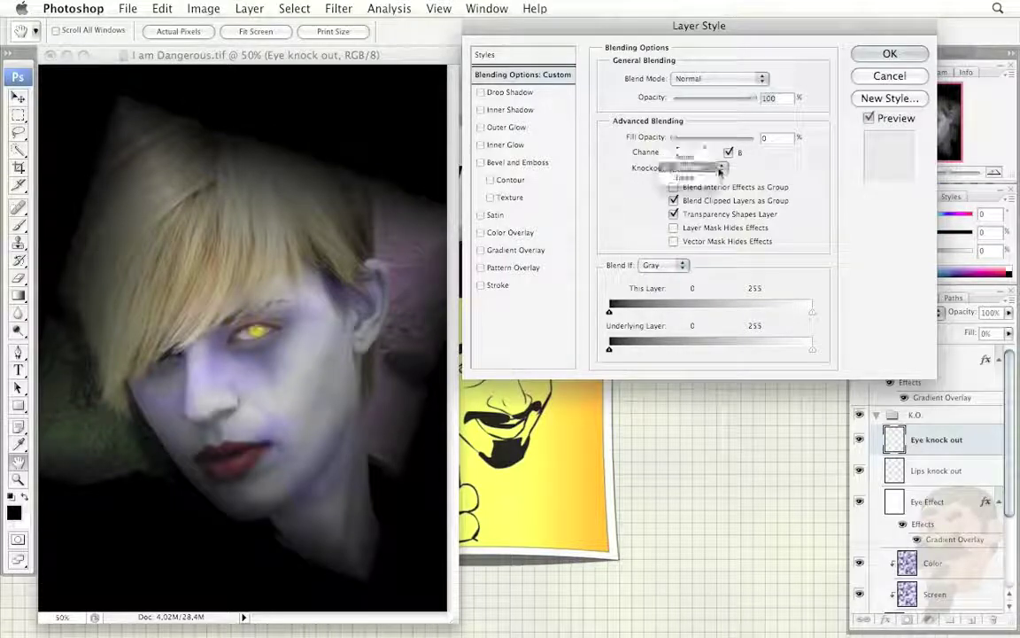
pyautogui.click(695, 159)
pyautogui.click(722, 167)
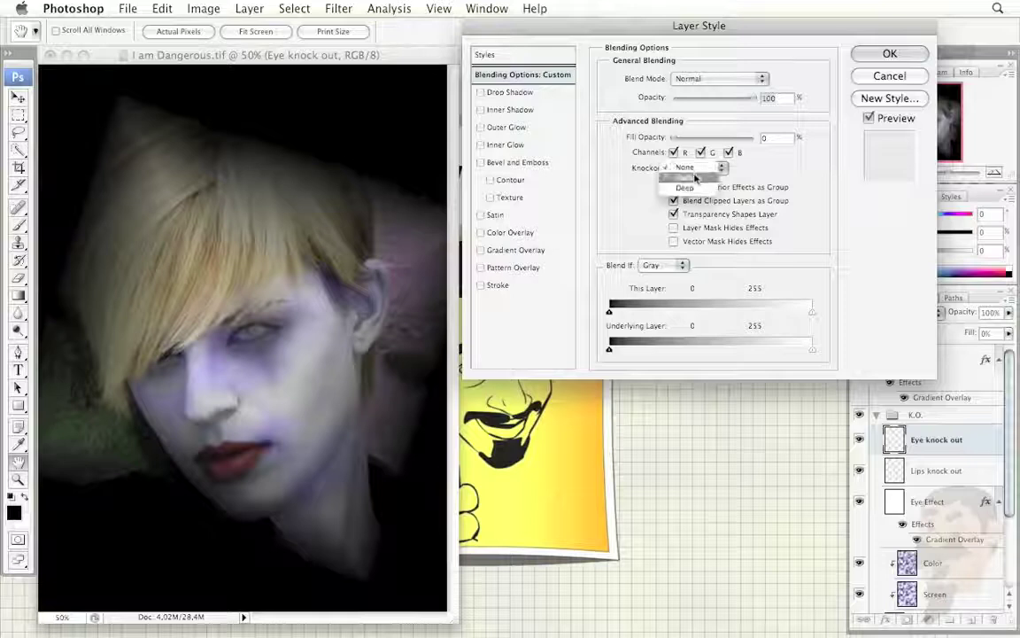
pyautogui.click(692, 189)
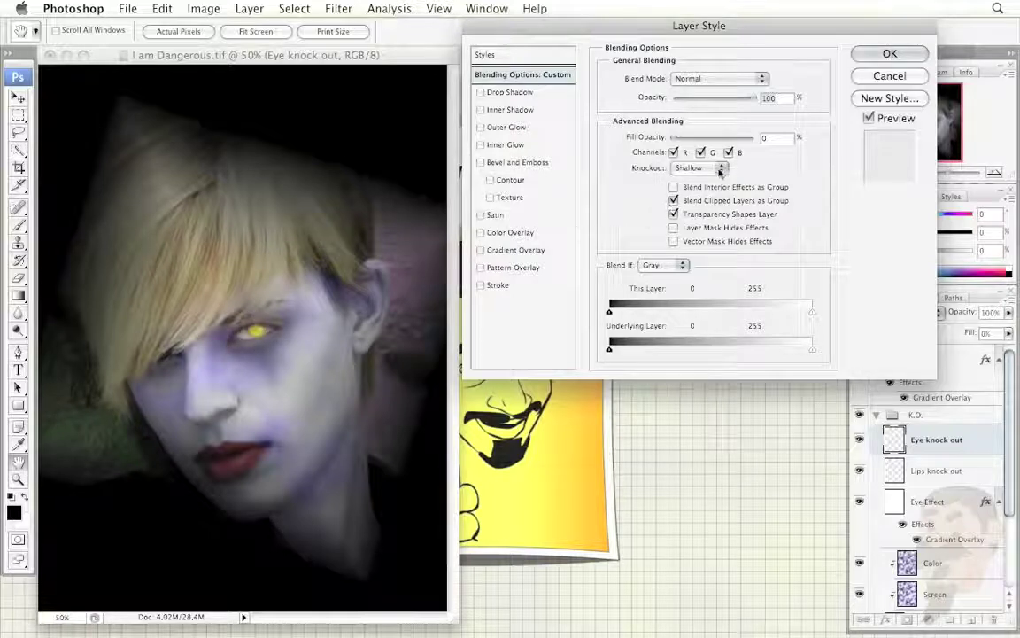
pyautogui.click(723, 174)
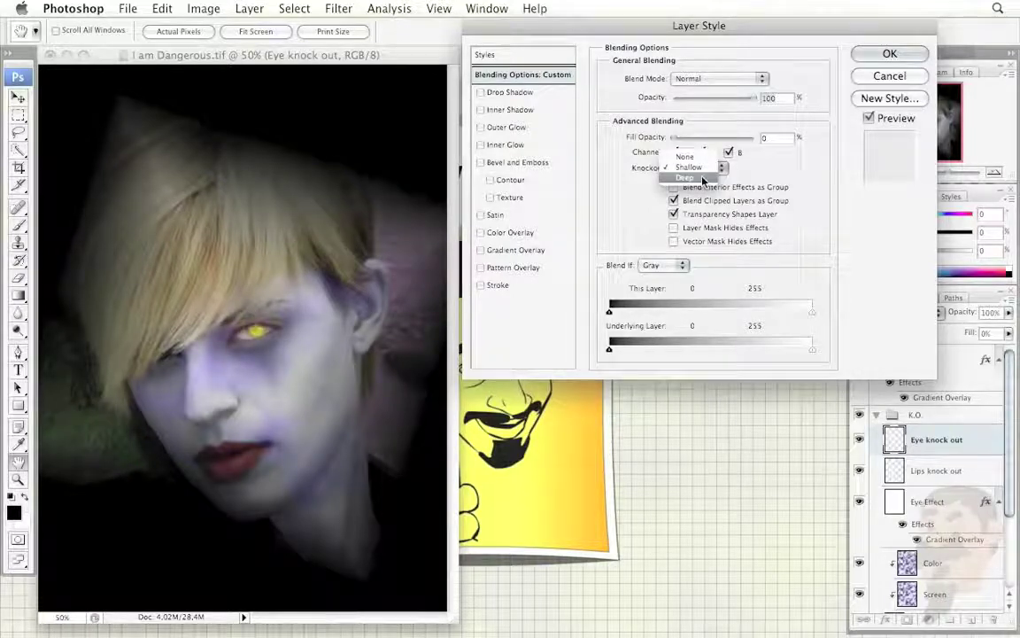
pyautogui.click(706, 180)
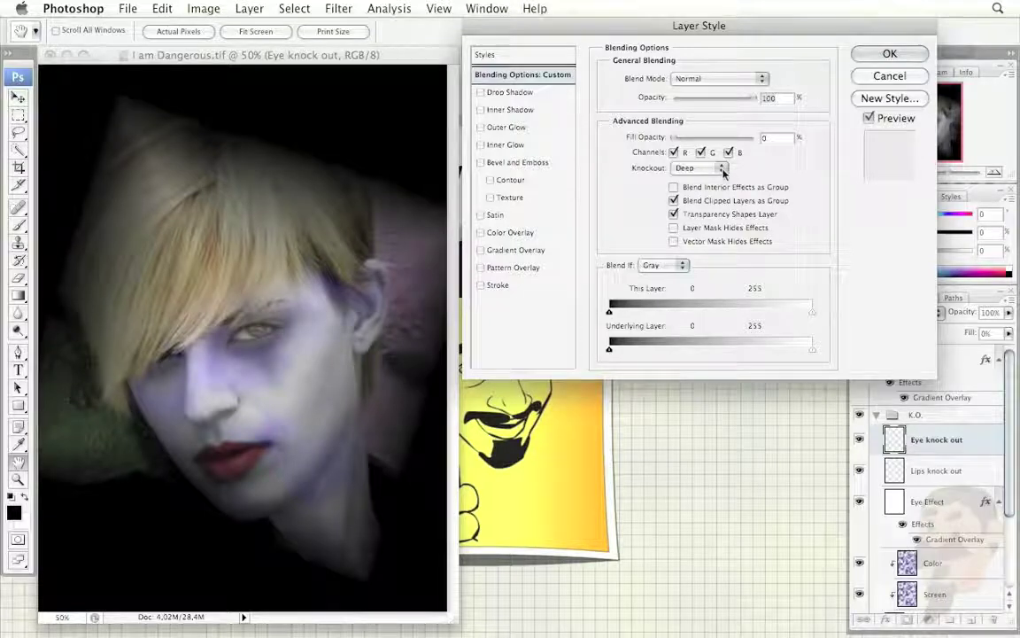
pyautogui.click(723, 168)
pyautogui.click(700, 153)
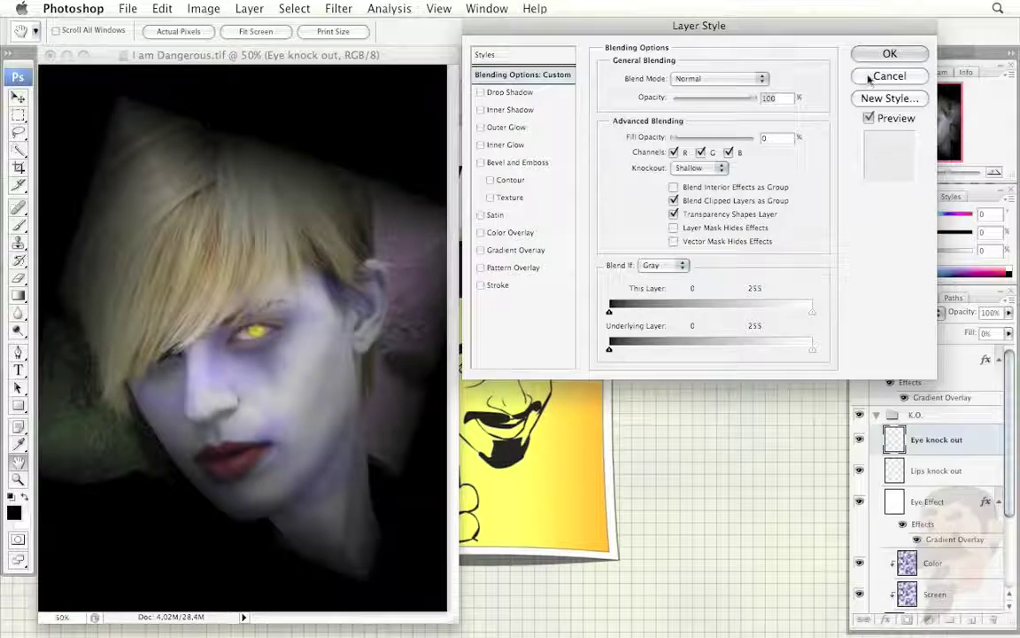
# Step: Apply the 0% fill, Shallow knockout blending options to Eye knock out, reopening them once to confirm
pyautogui.click(889, 53)
pyautogui.press('m')
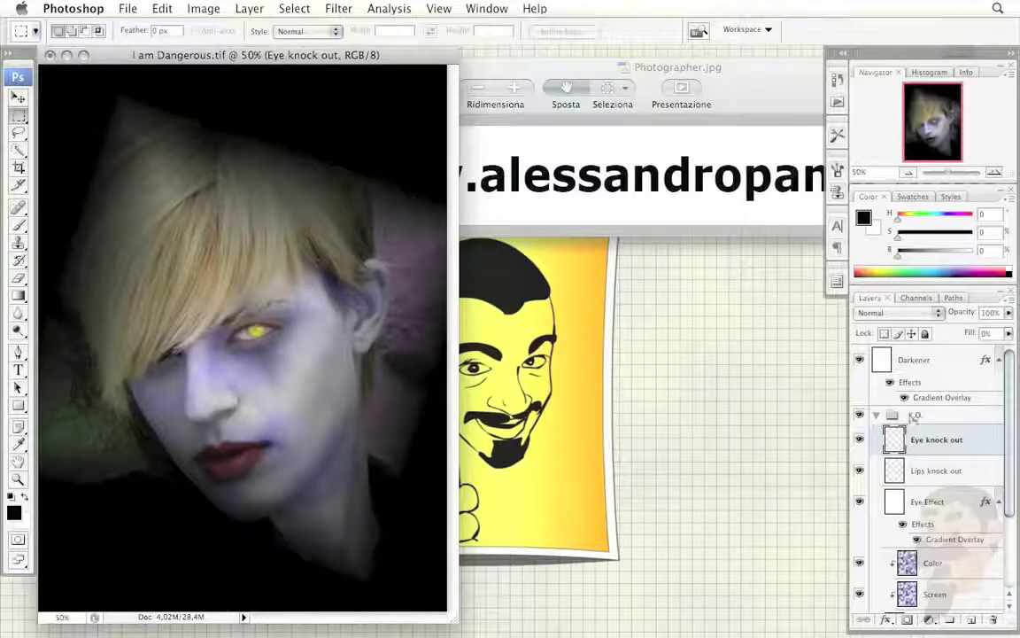
pyautogui.doubleClick(895, 440)
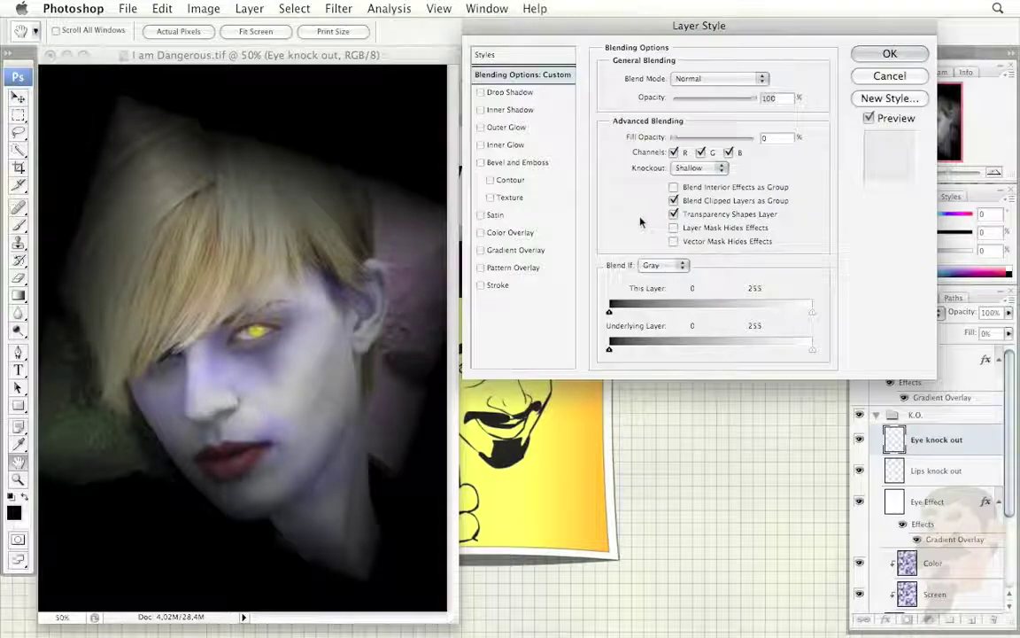
pyautogui.click(889, 54)
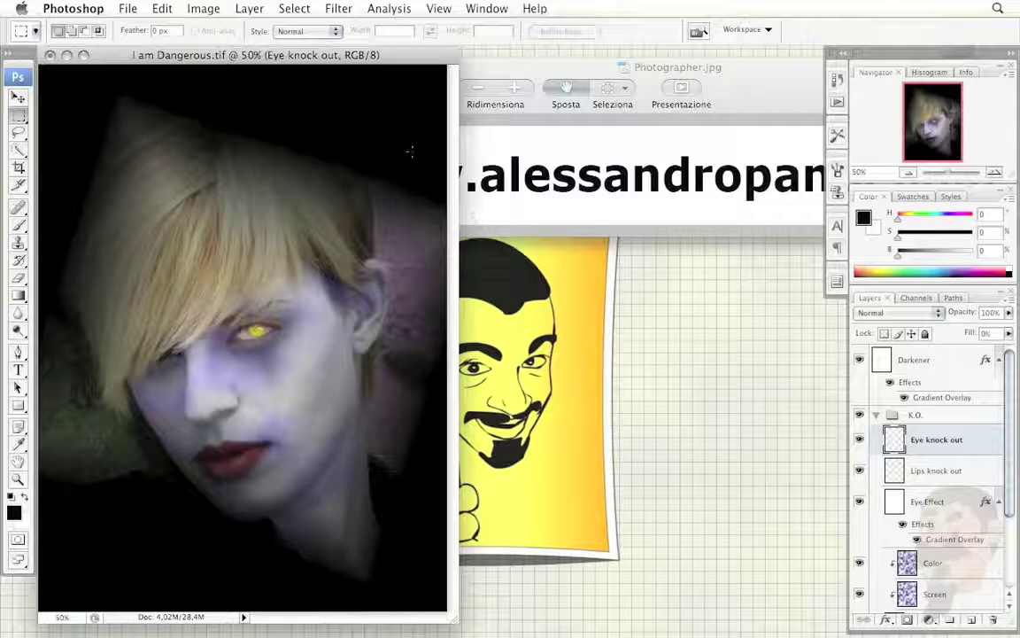
# Step: Close I am Dangerous.tif, answering the save prompt, and open Table.psd from Lesson Stuff
pyautogui.click(50, 55)
pyautogui.press('super+d')
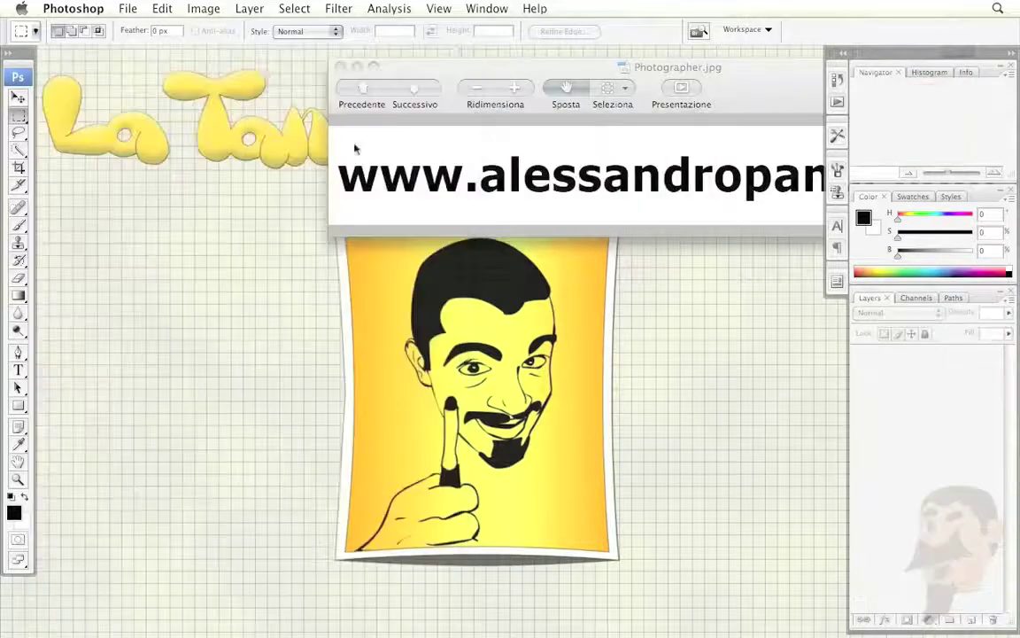
pyautogui.click(128, 8)
pyautogui.click(141, 43)
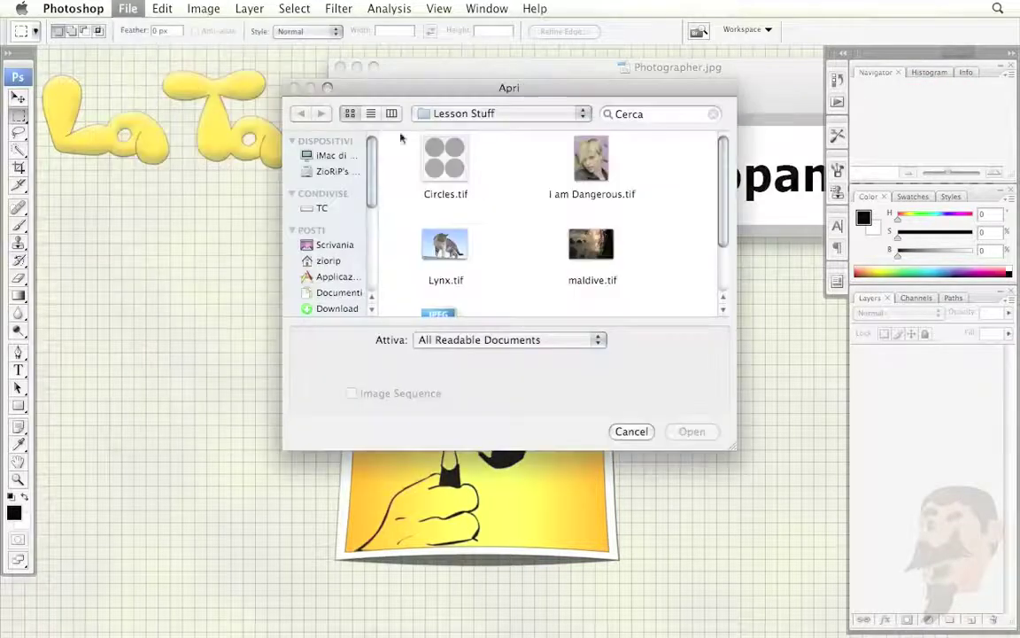
pyautogui.moveTo(723, 239); pyautogui.dragTo(723, 283)
pyautogui.click(564, 266)
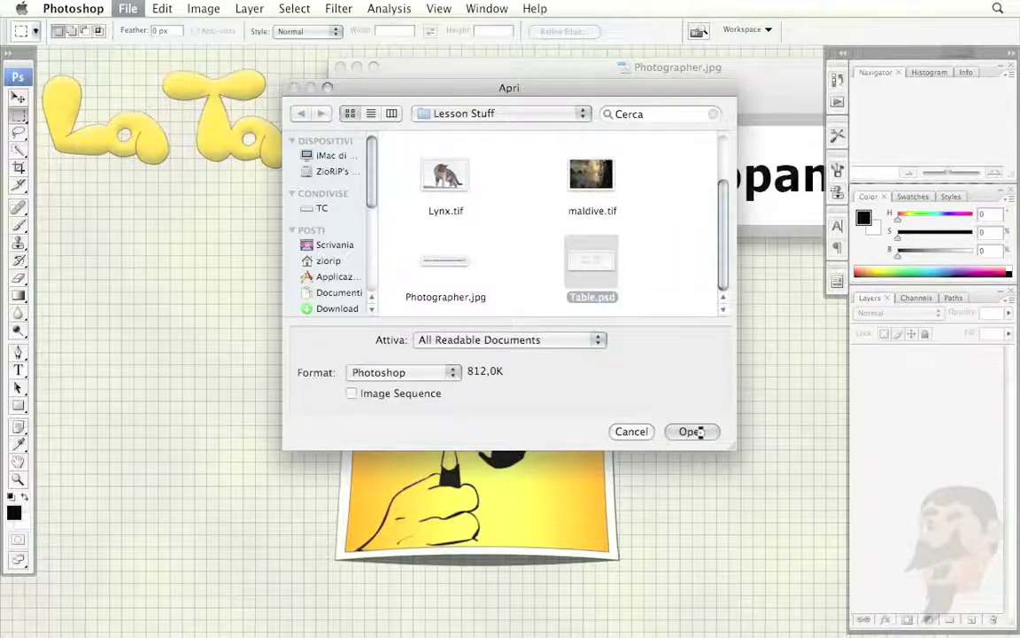
pyautogui.click(691, 431)
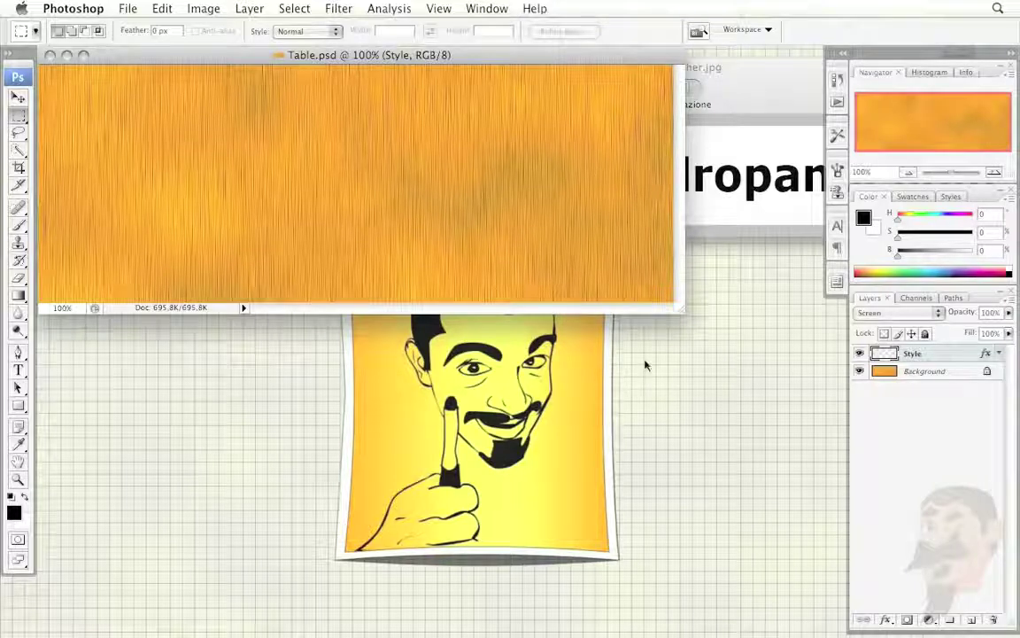
# Step: Paint a large Z signature across the wood with a 35-pixel brush
pyautogui.click(18, 226)
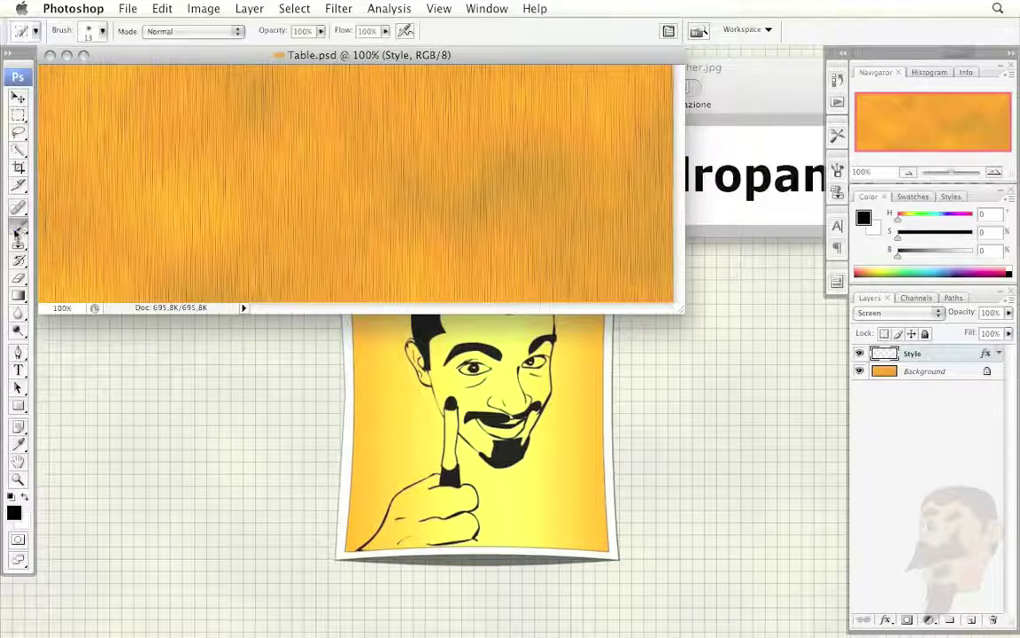
pyautogui.click(19, 227)
pyautogui.press(']')
pyautogui.press(']')
pyautogui.moveTo(138, 106)
pyautogui.mouseDown()
pyautogui.moveTo(475, 157)
pyautogui.moveTo(354, 246)
pyautogui.moveTo(509, 270)
pyautogui.mouseUp()
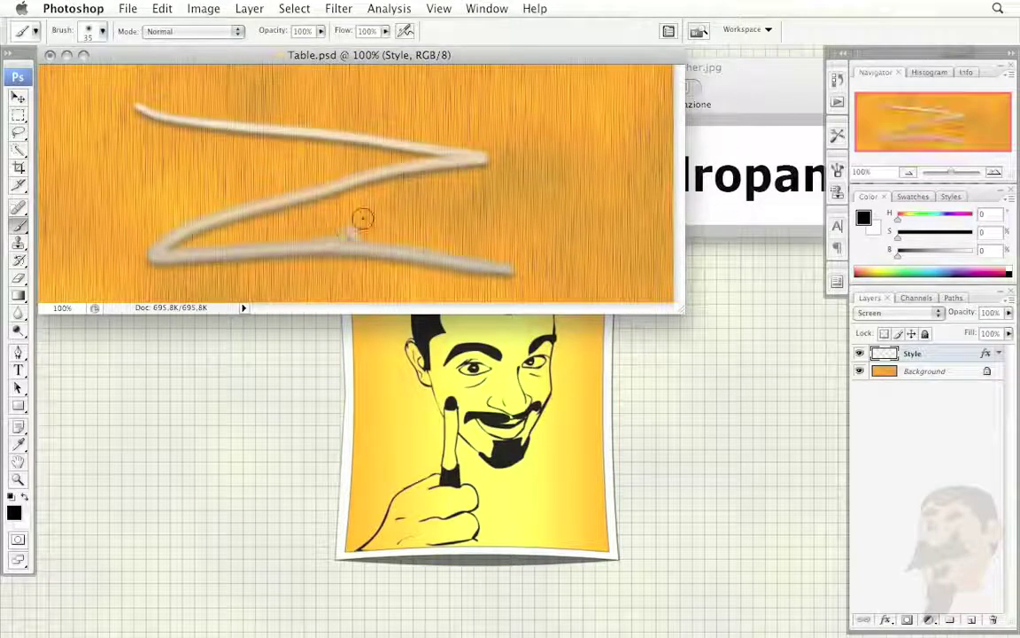
pyautogui.moveTo(394, 234)
pyautogui.mouseDown()
pyautogui.moveTo(428, 219)
pyautogui.moveTo(451, 255)
pyautogui.mouseUp()
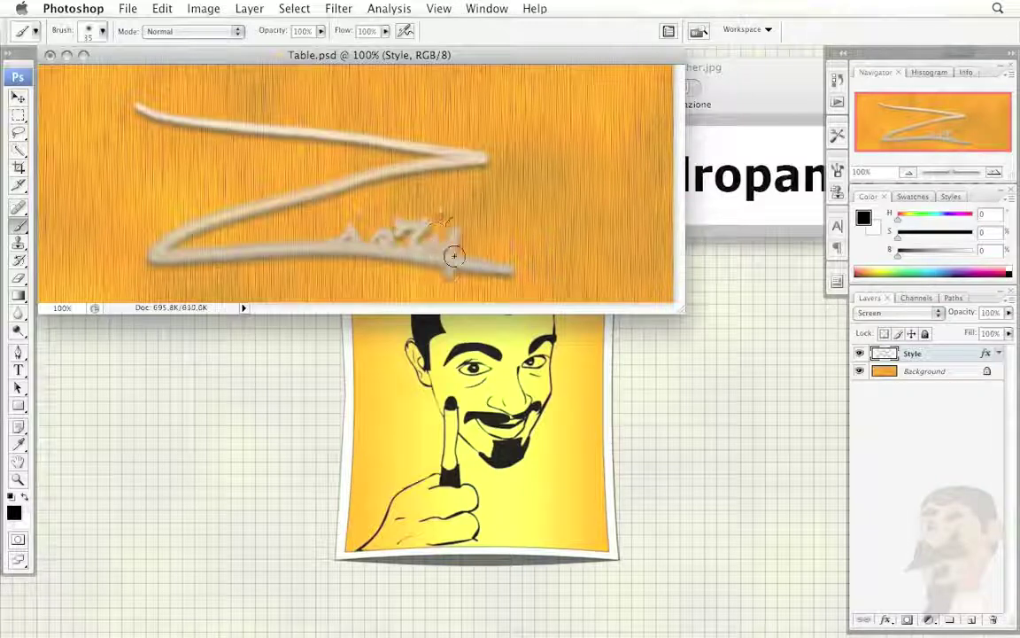
# Step: Toggle the Style layer blend mode to Normal and back to Screen, then paint a squiggle
pyautogui.click(891, 369)
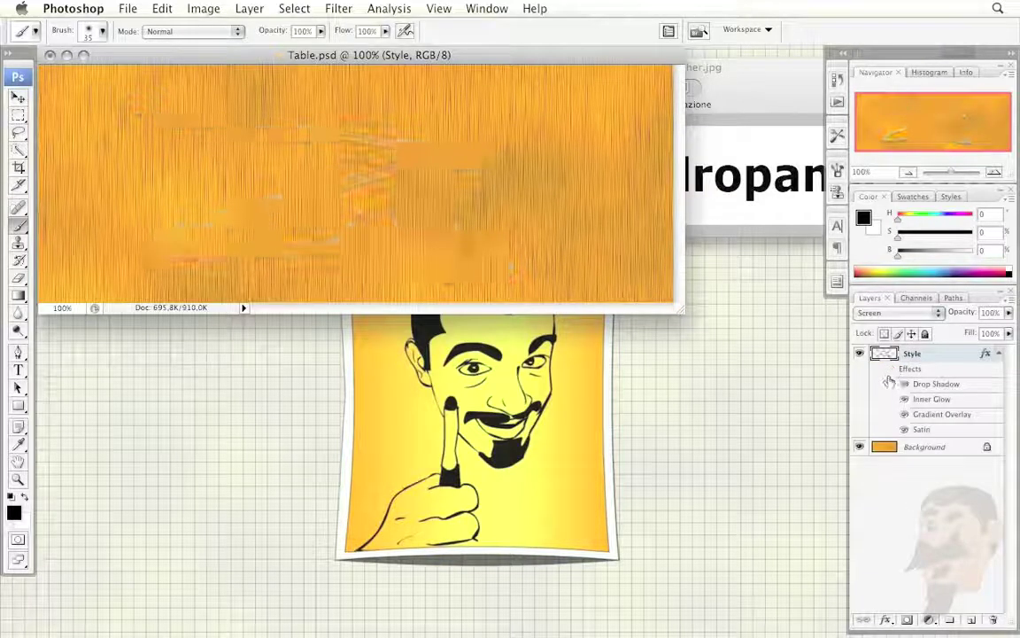
pyautogui.click(875, 315)
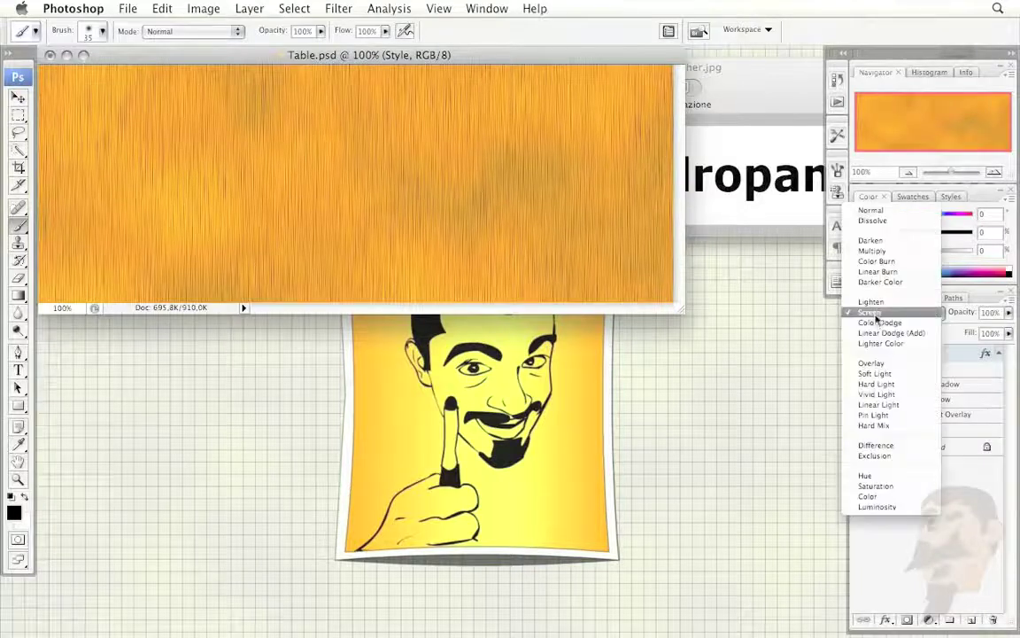
pyautogui.click(871, 210)
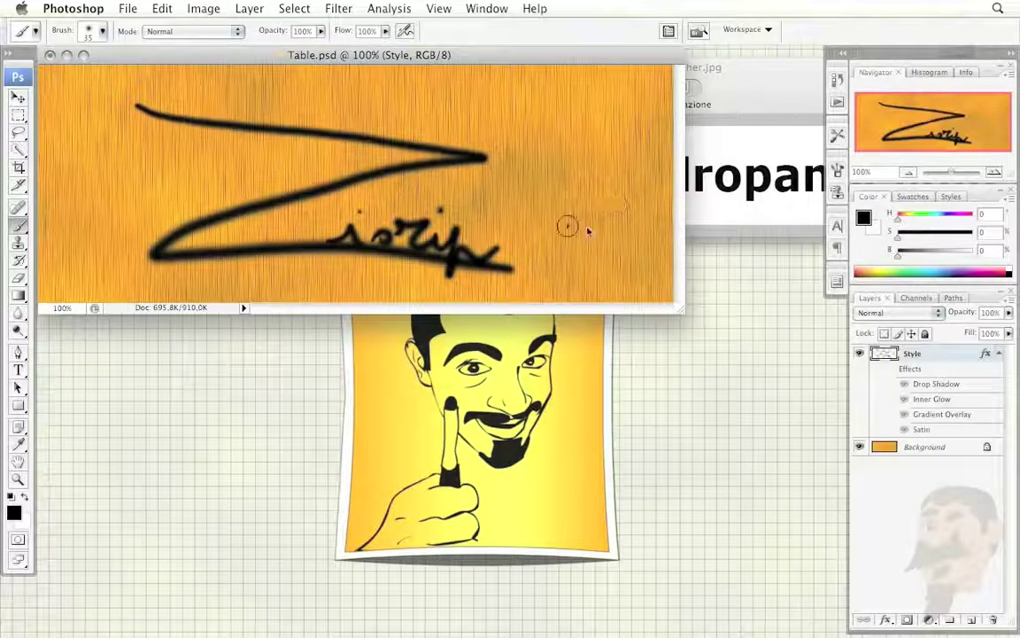
pyautogui.click(873, 315)
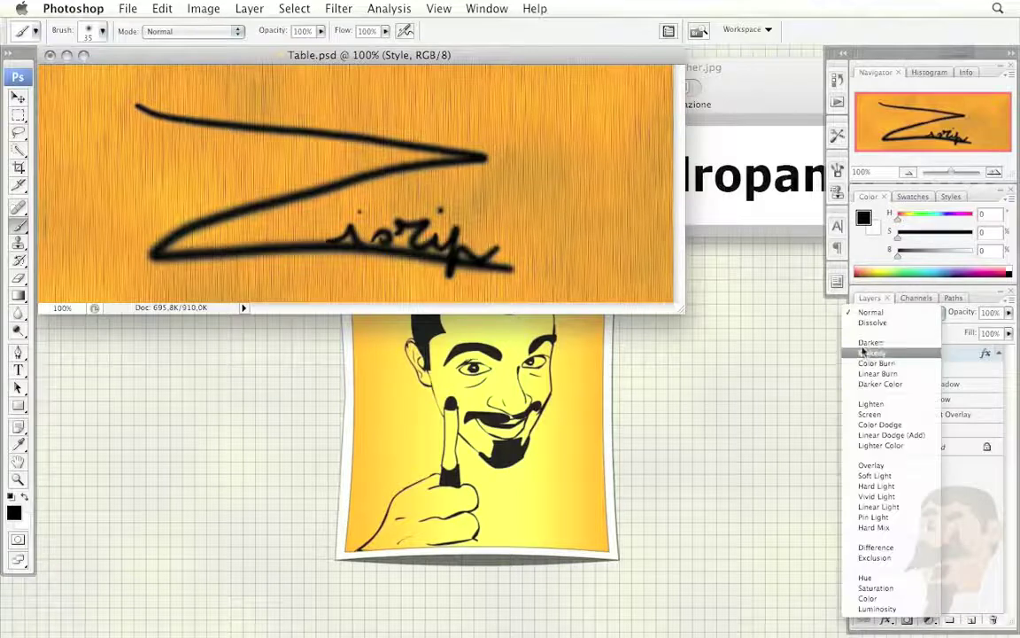
pyautogui.click(869, 415)
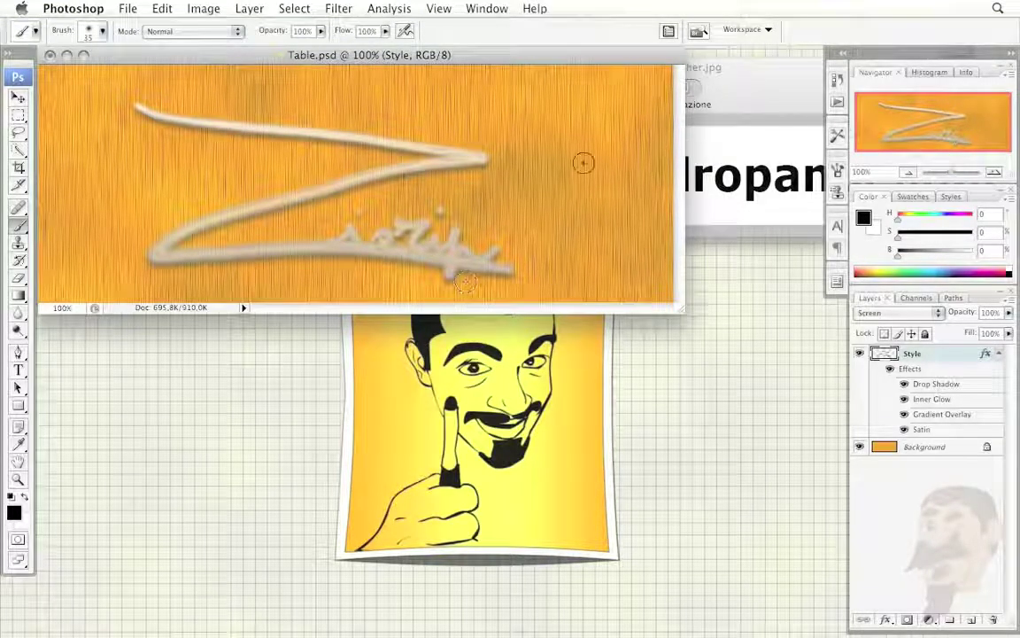
pyautogui.moveTo(567, 115)
pyautogui.mouseDown()
pyautogui.moveTo(576, 189)
pyautogui.moveTo(568, 271)
pyautogui.moveTo(583, 270)
pyautogui.moveTo(490, 209)
pyautogui.mouseUp()
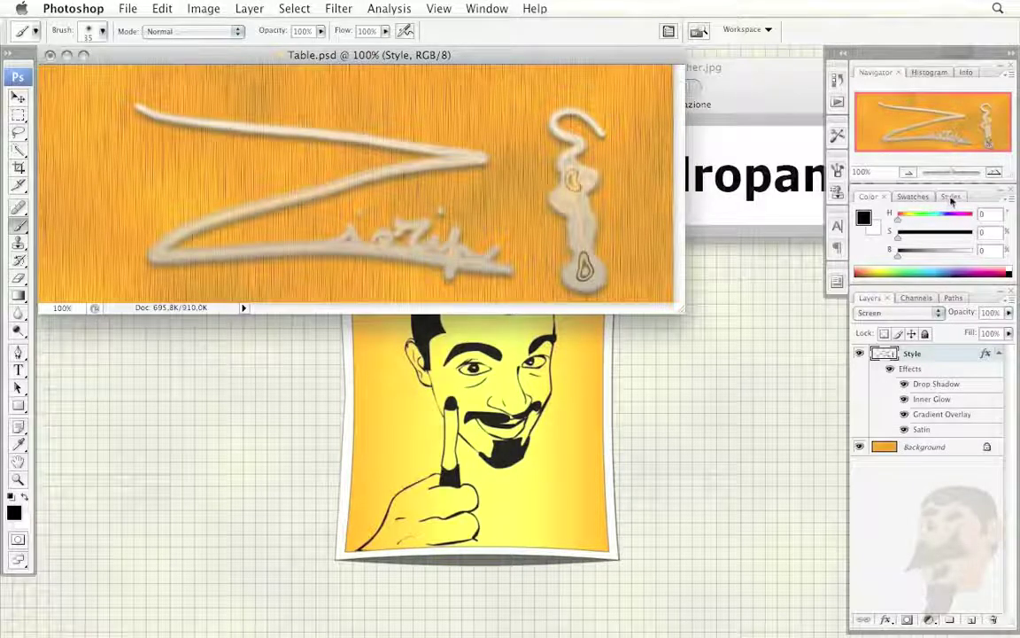
# Step: Show the Styles panel, preview a purple-blue style, then restore the original beige embossed effects
pyautogui.click(951, 197)
pyautogui.click(486, 8)
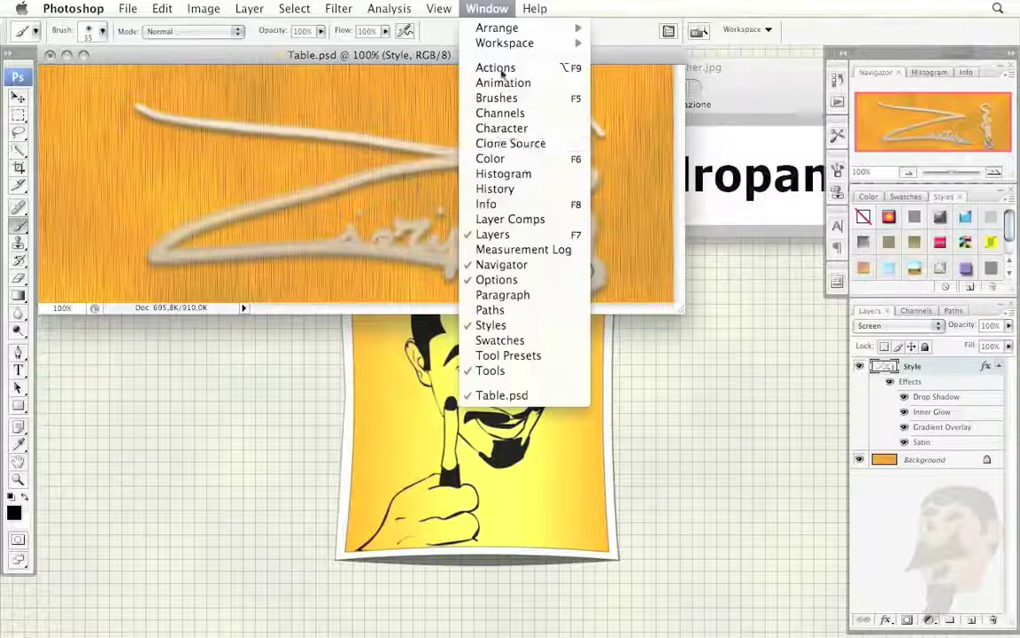
pyautogui.click(491, 325)
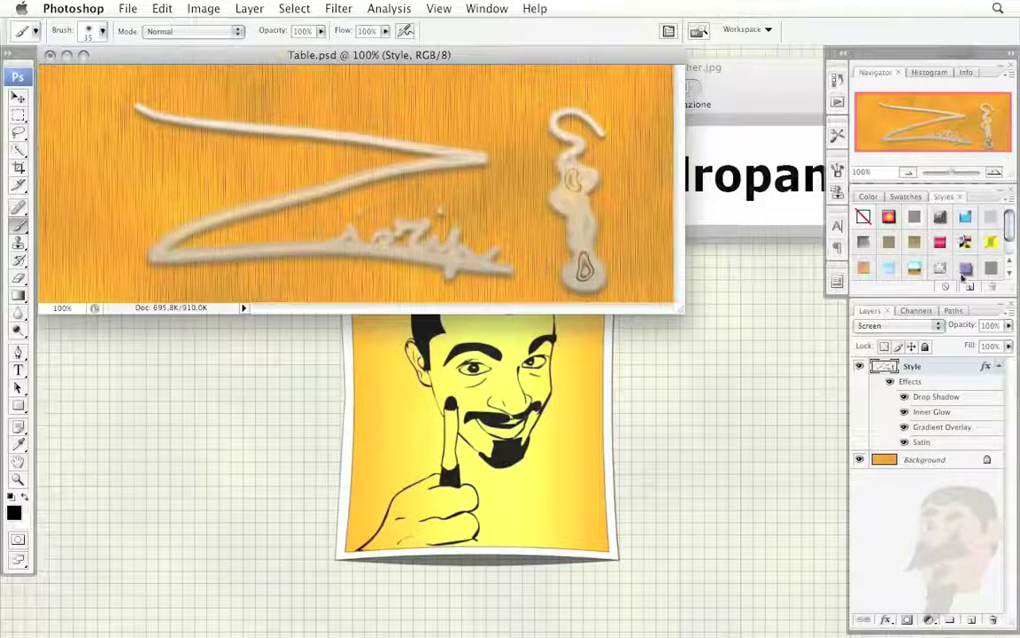
pyautogui.click(1013, 229)
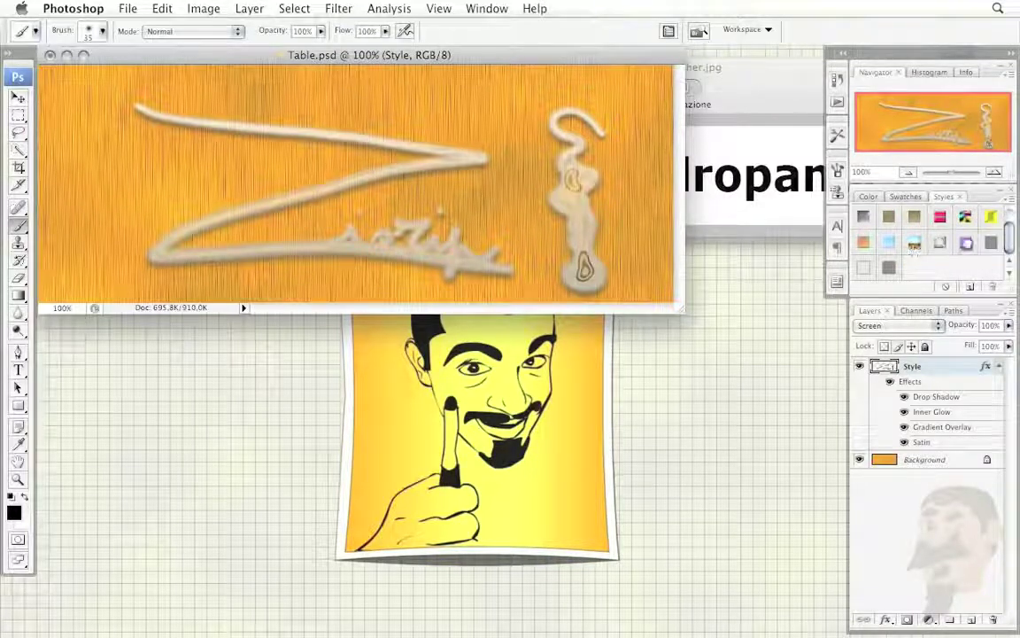
pyautogui.click(967, 243)
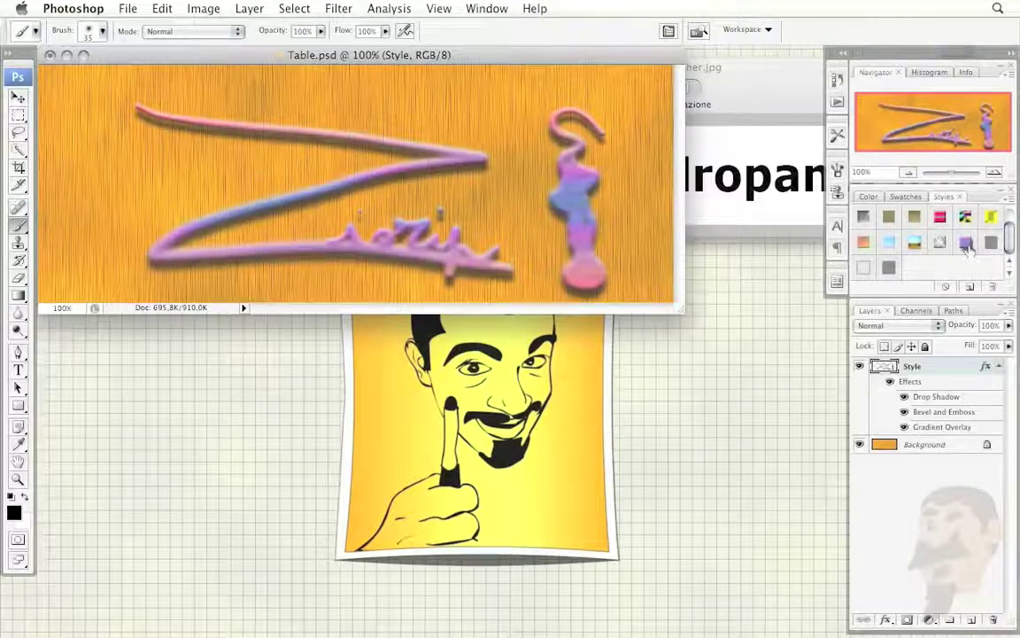
pyautogui.click(861, 220)
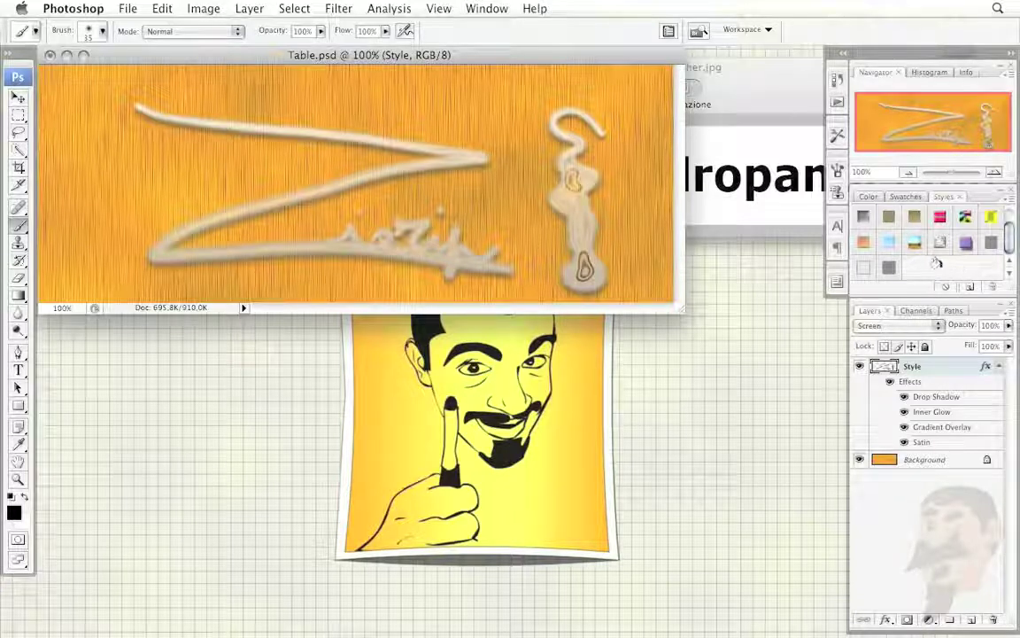
# Step: Create a new style named Ugly1 from the signature layer's effects and blending options
pyautogui.click(935, 264)
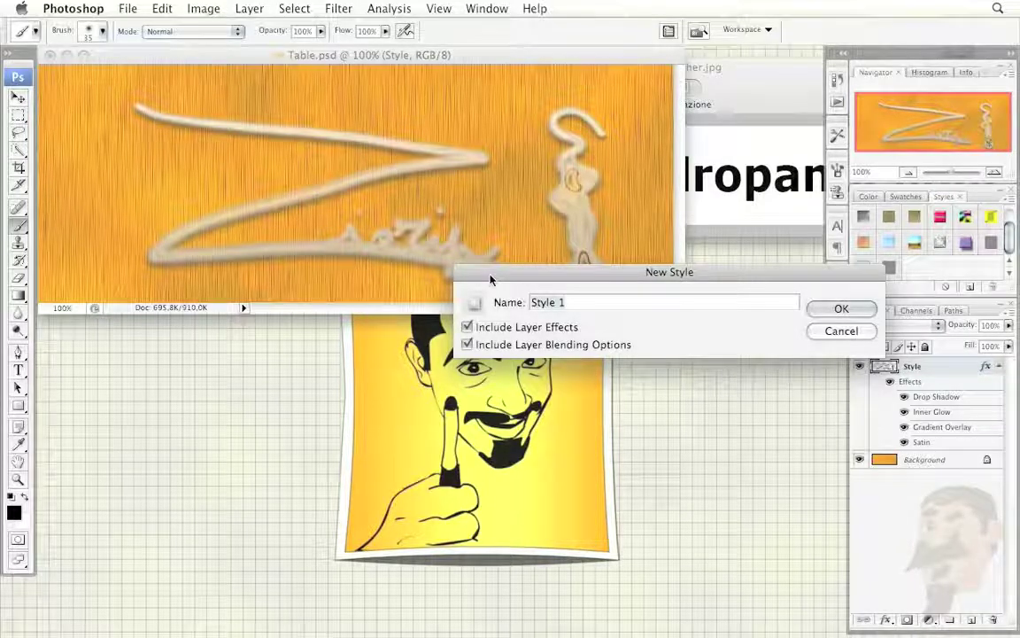
pyautogui.write('Ugly!')
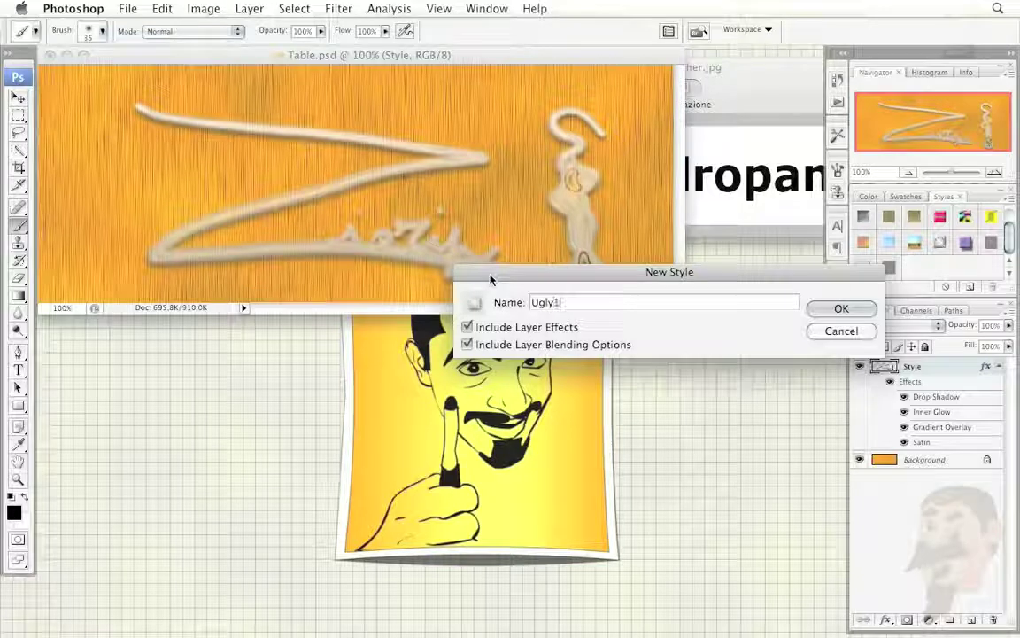
pyautogui.write('1')
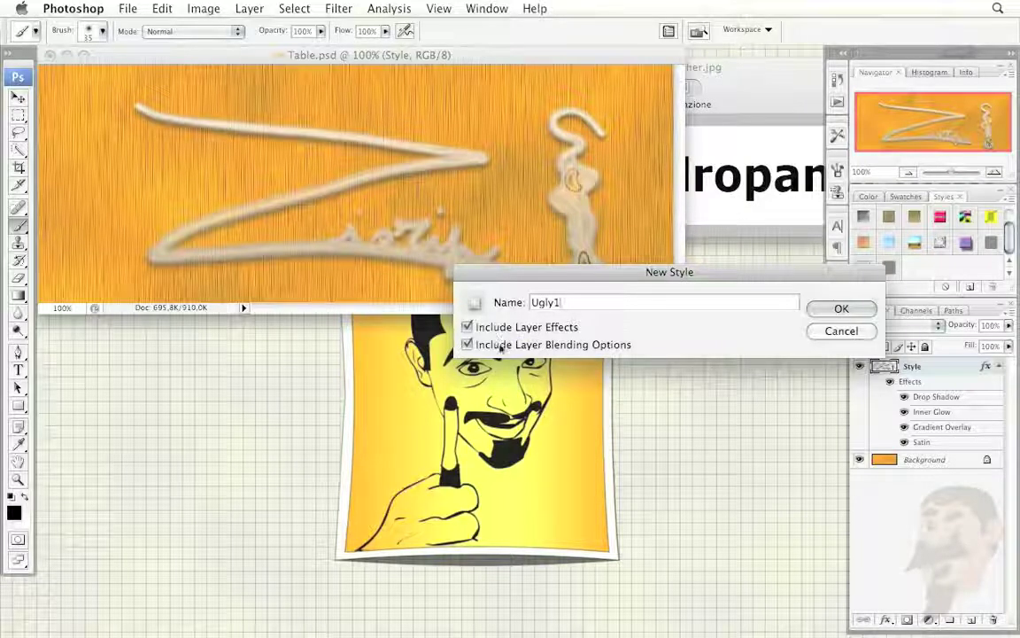
pyautogui.press('Return')
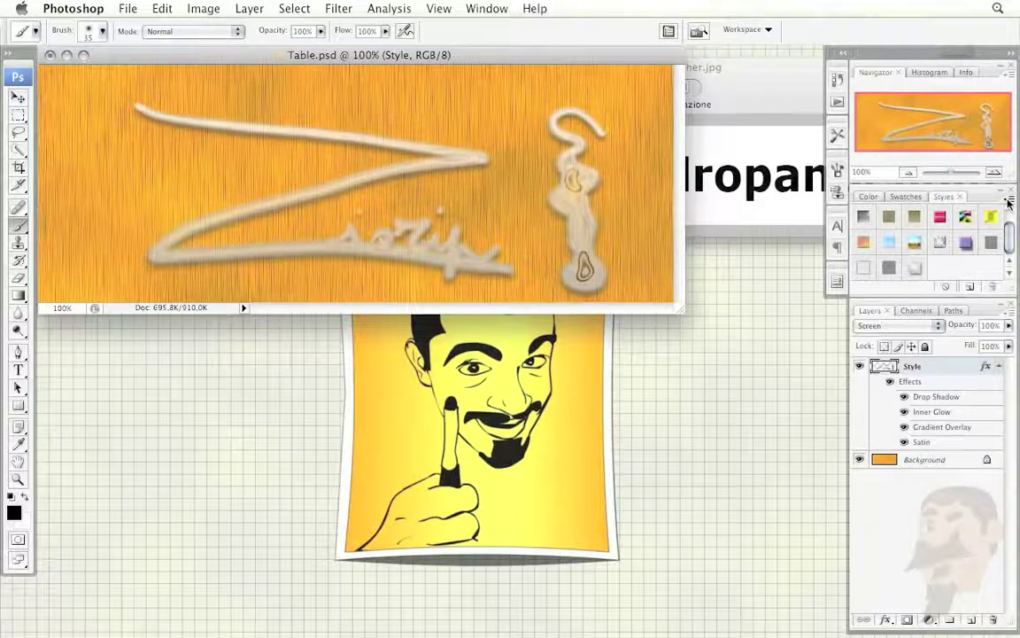
# Step: Review the saved styles in the Preset Manager, then close the Table.psd document
pyautogui.click(1009, 201)
pyautogui.click(891, 311)
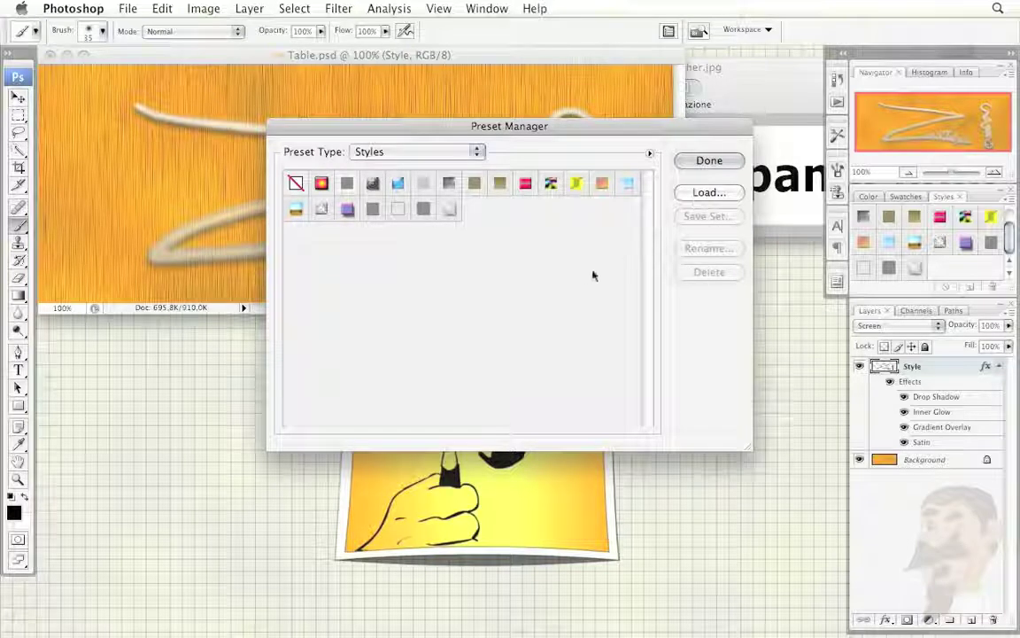
pyautogui.click(696, 161)
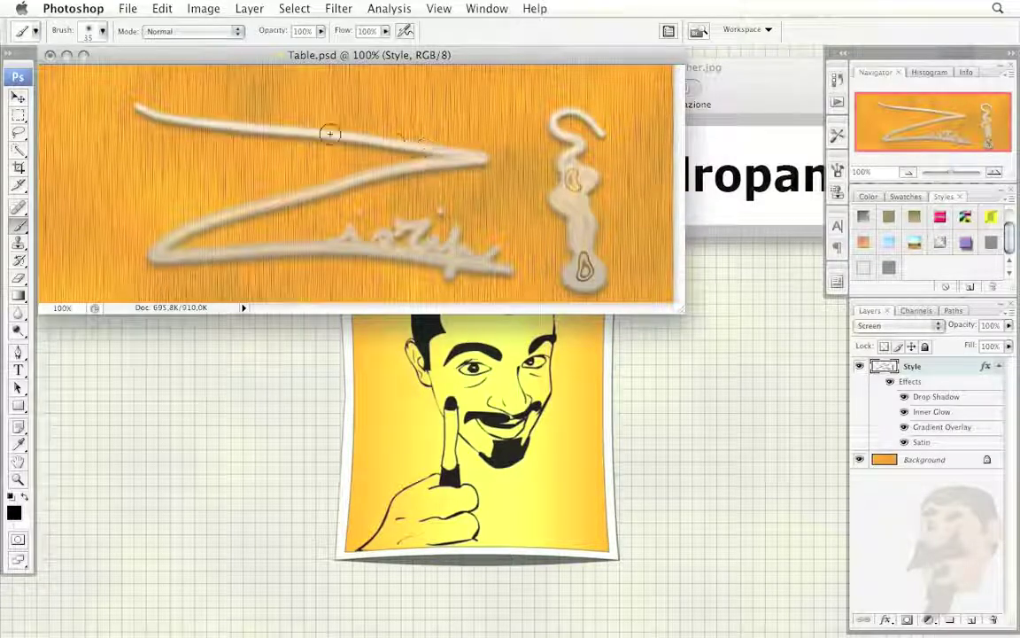
pyautogui.moveTo(166, 64)
pyautogui.mouseDown()
pyautogui.moveTo(274, 271)
pyautogui.moveTo(304, 253)
pyautogui.mouseUp()
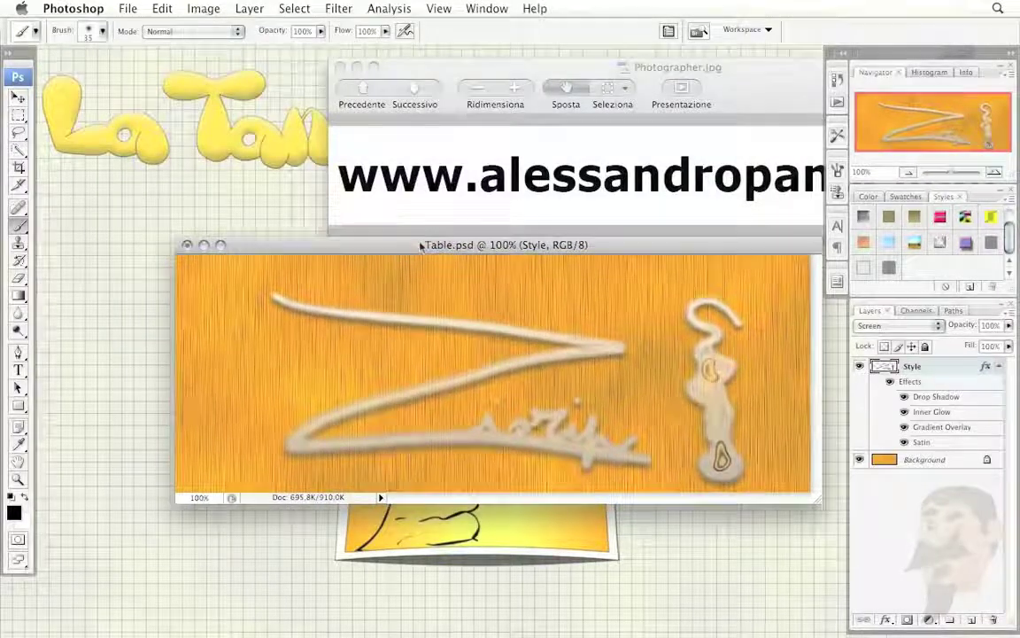
pyautogui.hotkey('ctrl', 'w')
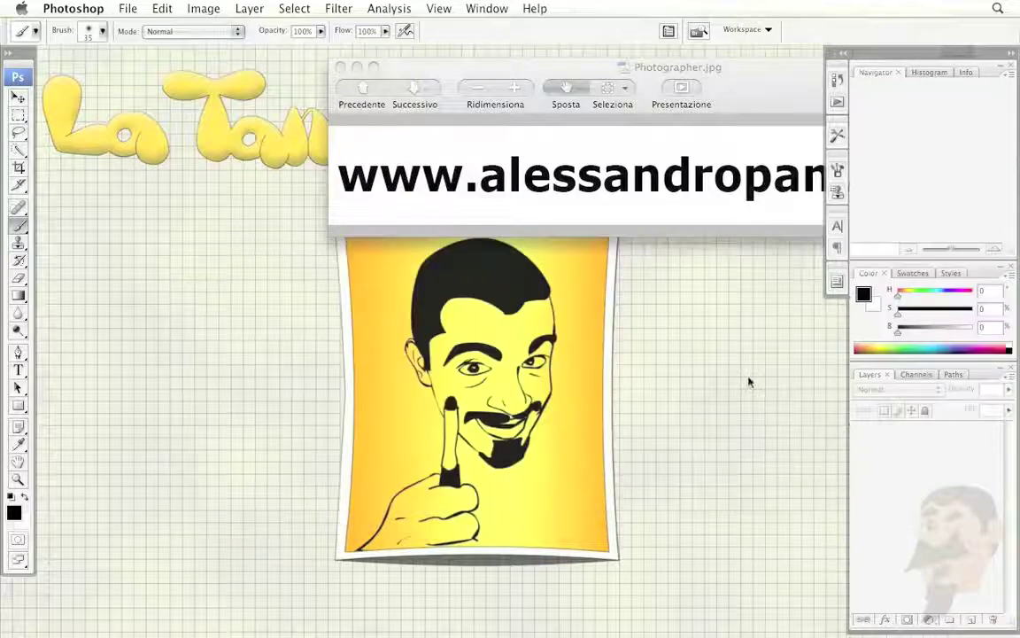